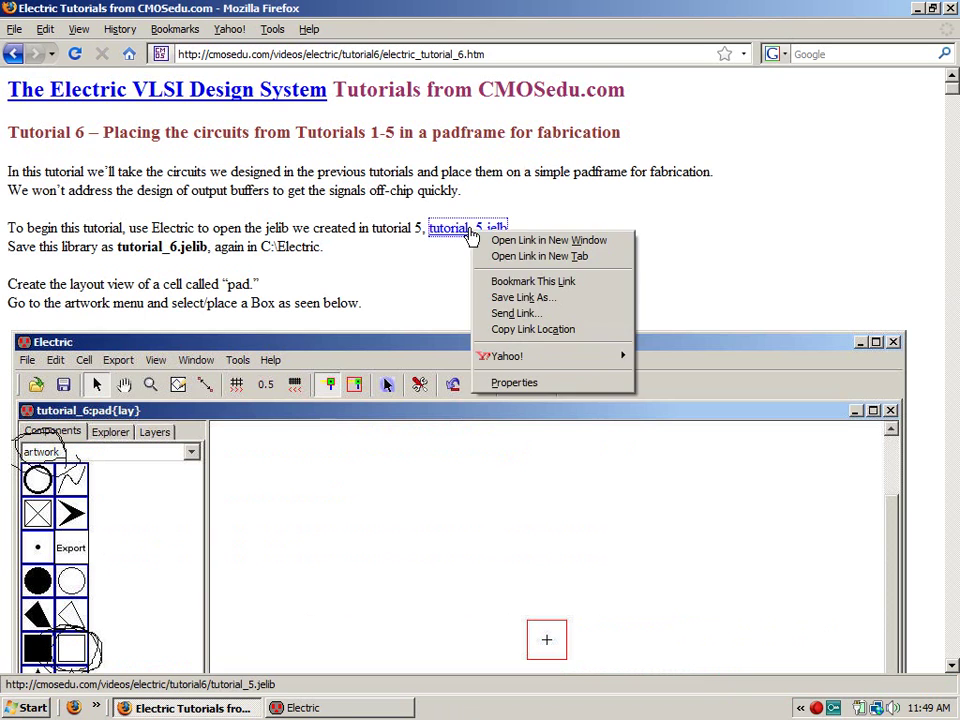
- Save the linked tutorial_5.jelib file to the C:\Electric folder, replacing the existing copy
{"action": "left_click", "coordinate": [542, 301]}
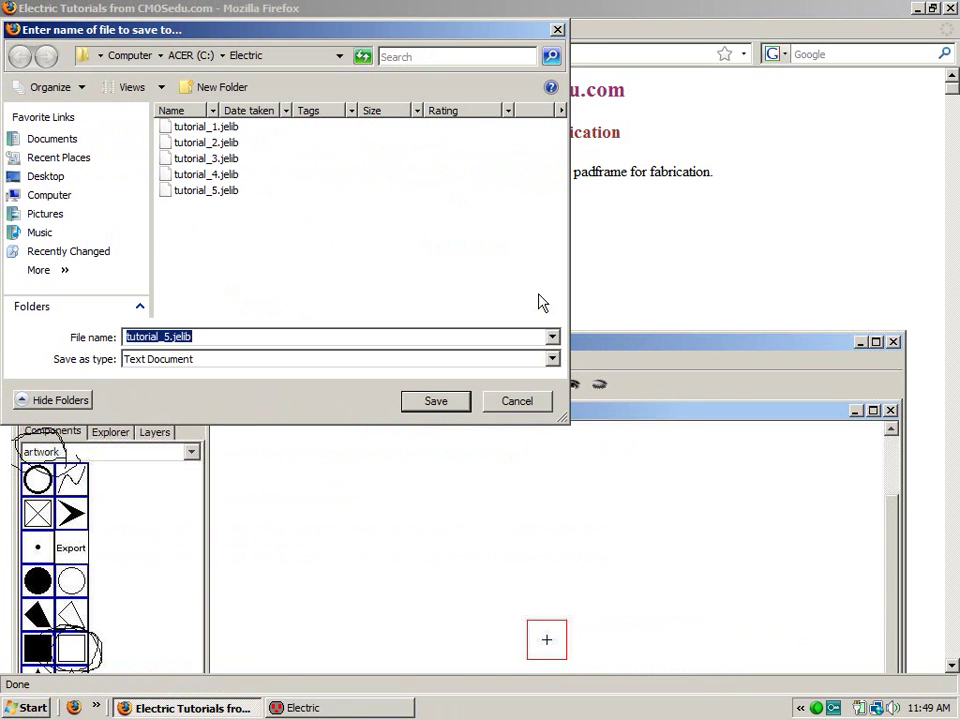
{"action": "left_click", "coordinate": [434, 403]}
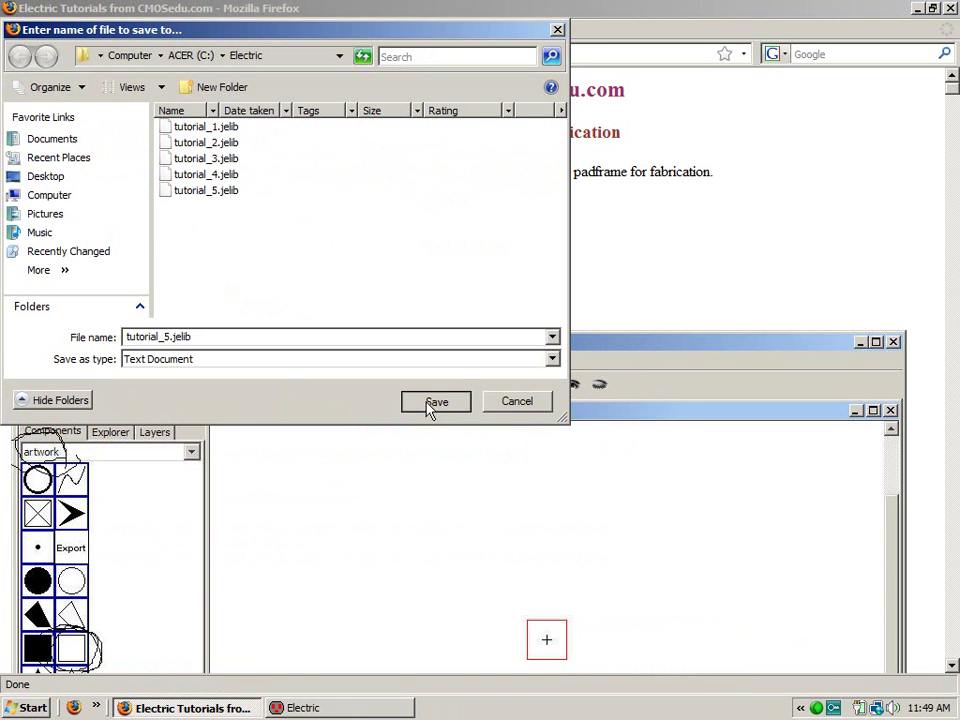
{"action": "left_click", "coordinate": [525, 363]}
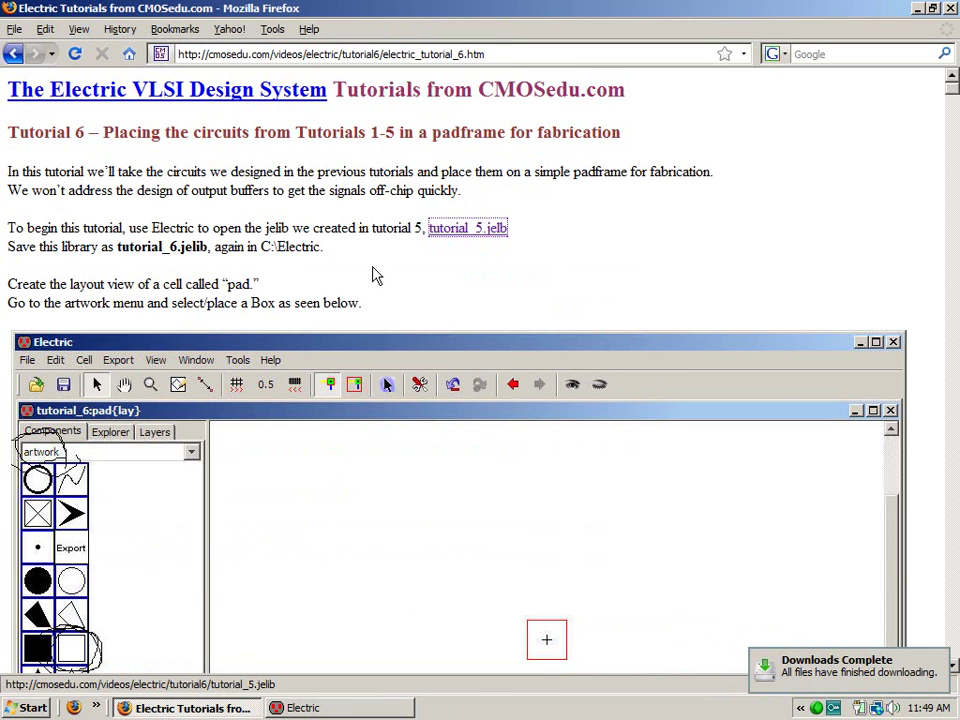
- Switch to Electric and open the tutorial_5.jelib library
{"action": "left_click", "coordinate": [919, 8]}
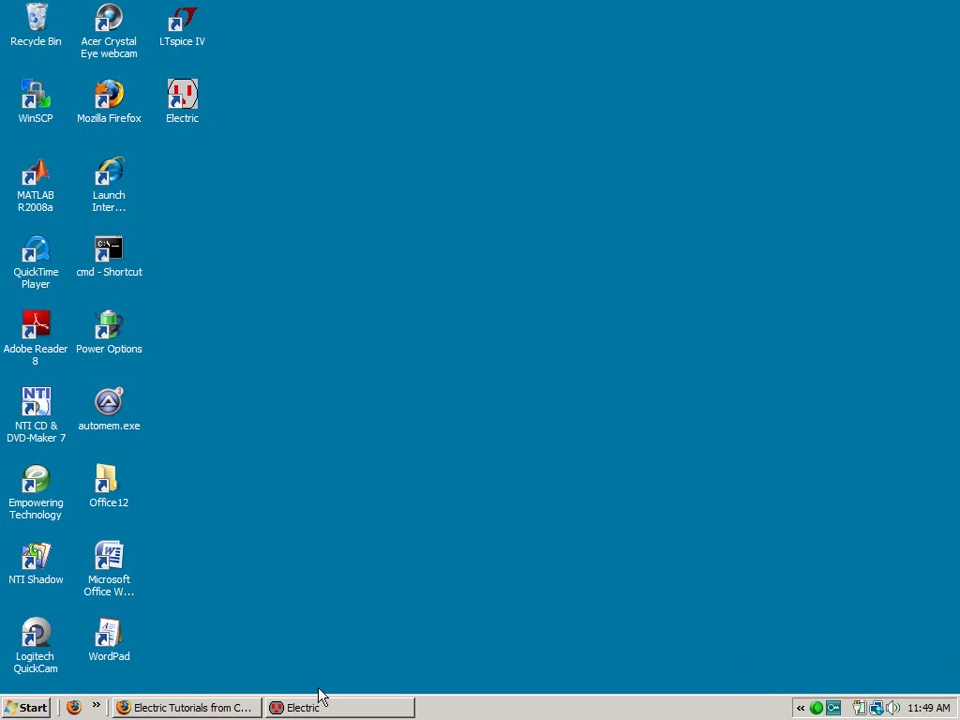
{"action": "left_click", "coordinate": [347, 708]}
{"action": "left_click", "coordinate": [12, 28]}
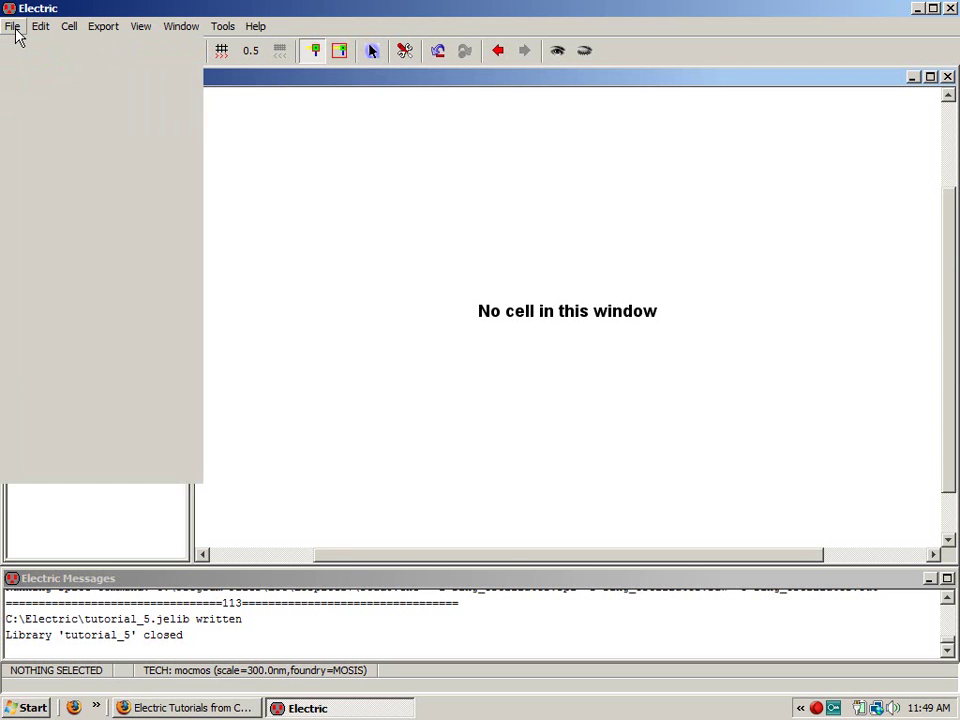
{"action": "left_click", "coordinate": [22, 64]}
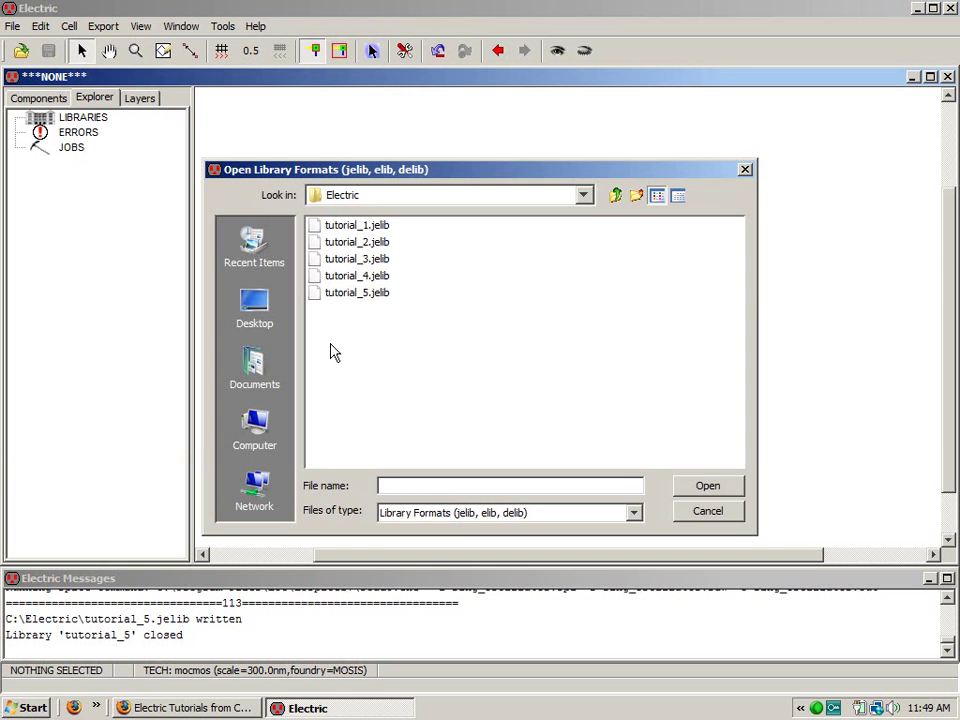
{"action": "double_click", "coordinate": [322, 293]}
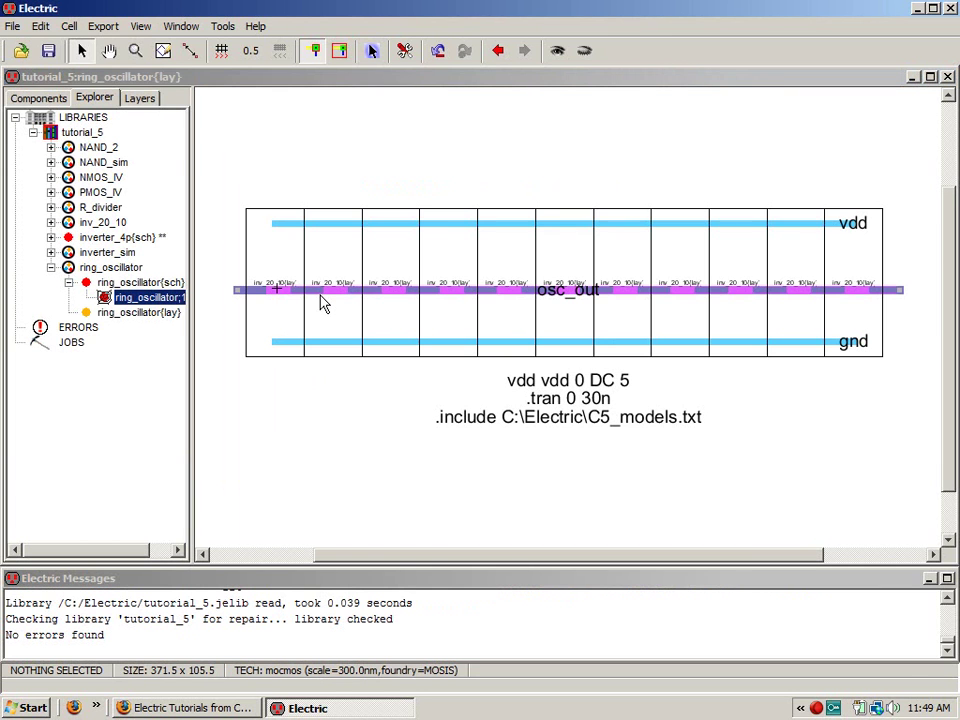
- Save the library as tutorial_6.jelib in the Electric folder and expand its cell list
{"action": "left_click", "coordinate": [13, 26]}
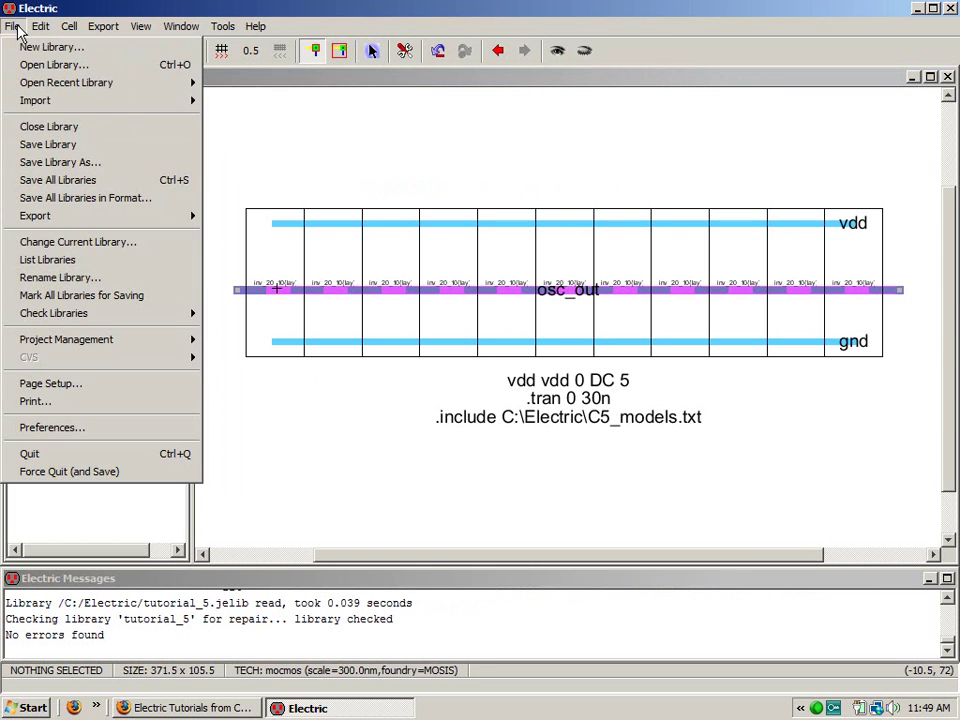
{"action": "left_click", "coordinate": [58, 161]}
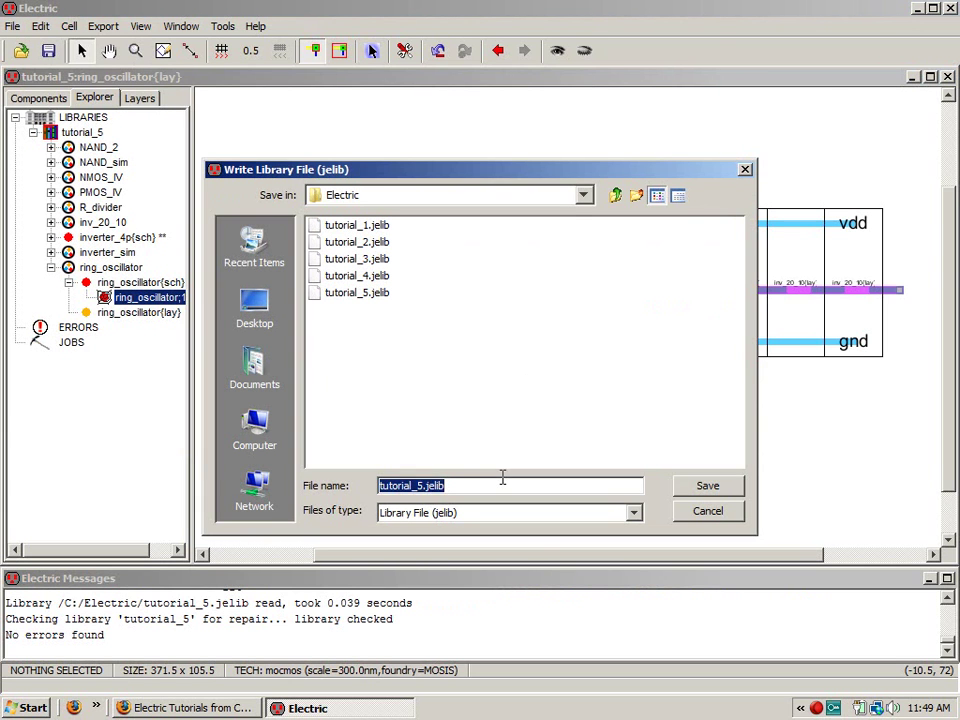
{"action": "left_click", "coordinate": [417, 488]}
{"action": "key", "text": "BackSpace"}
{"action": "type", "text": "6"}
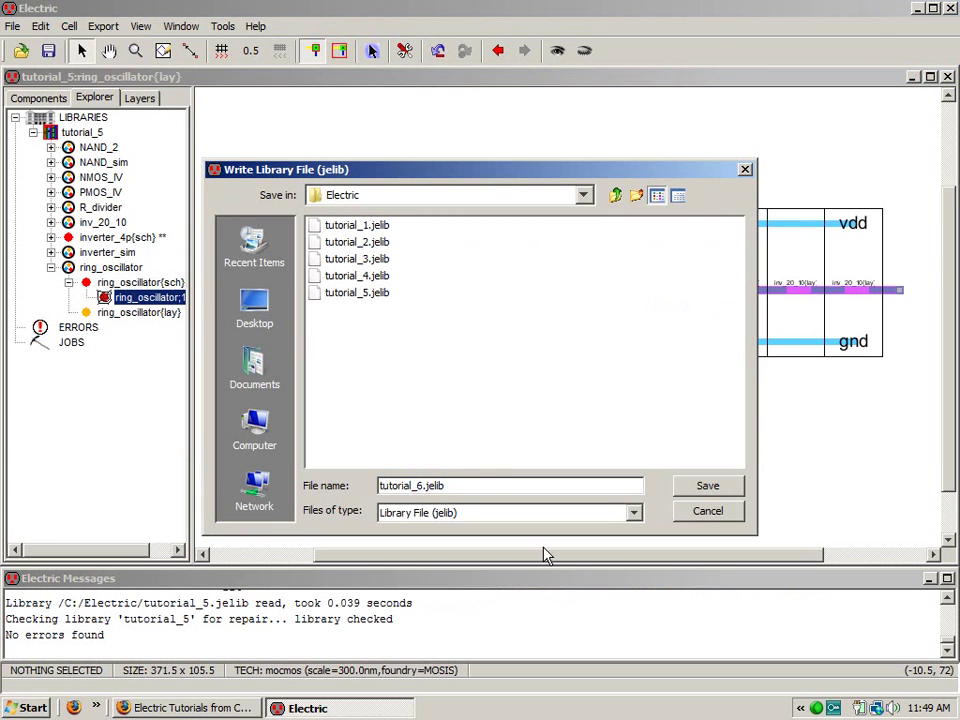
{"action": "left_click", "coordinate": [718, 488]}
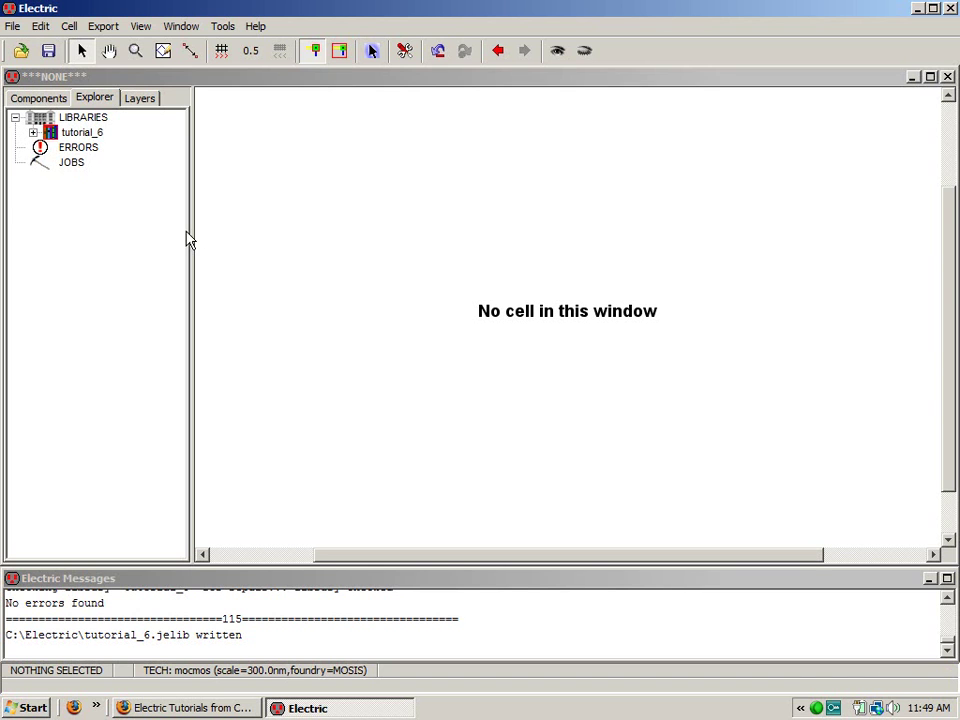
{"action": "left_click", "coordinate": [33, 132]}
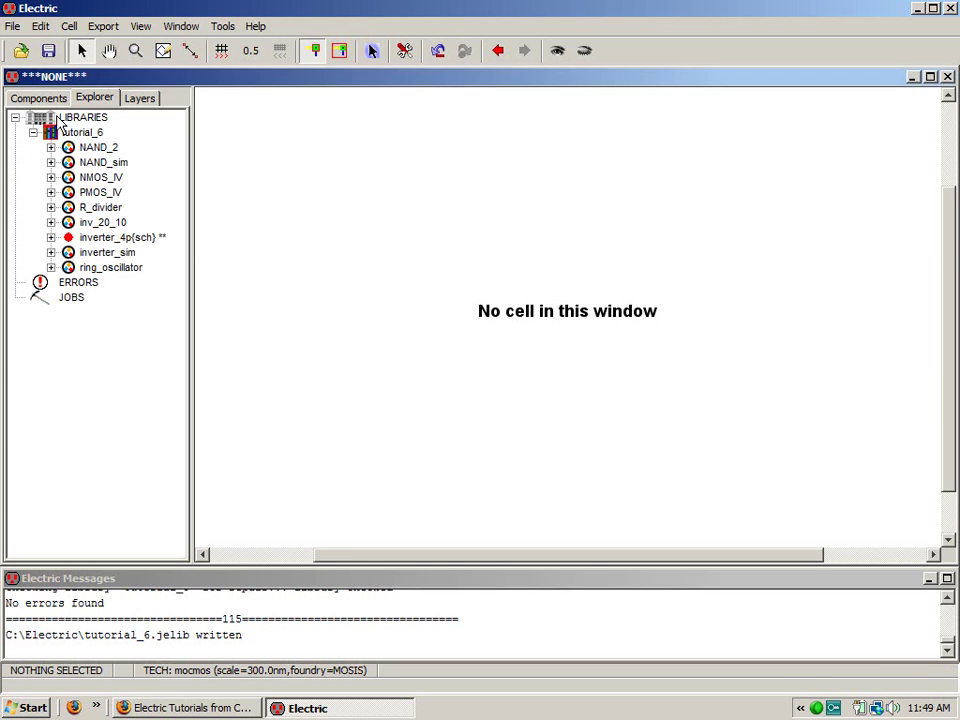
{"action": "left_click", "coordinate": [48, 50]}
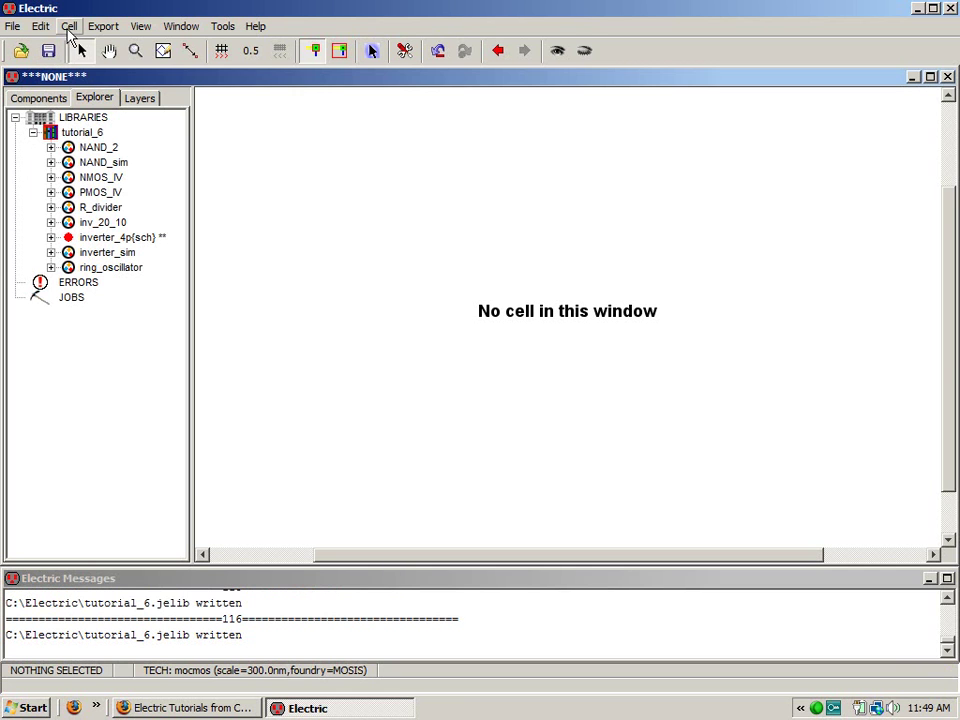
- Create a new layout cell named pad in the tutorial_6 library with mocmos technology
{"action": "left_click", "coordinate": [68, 27]}
{"action": "left_click", "coordinate": [98, 47]}
{"action": "type", "text": "pad"}
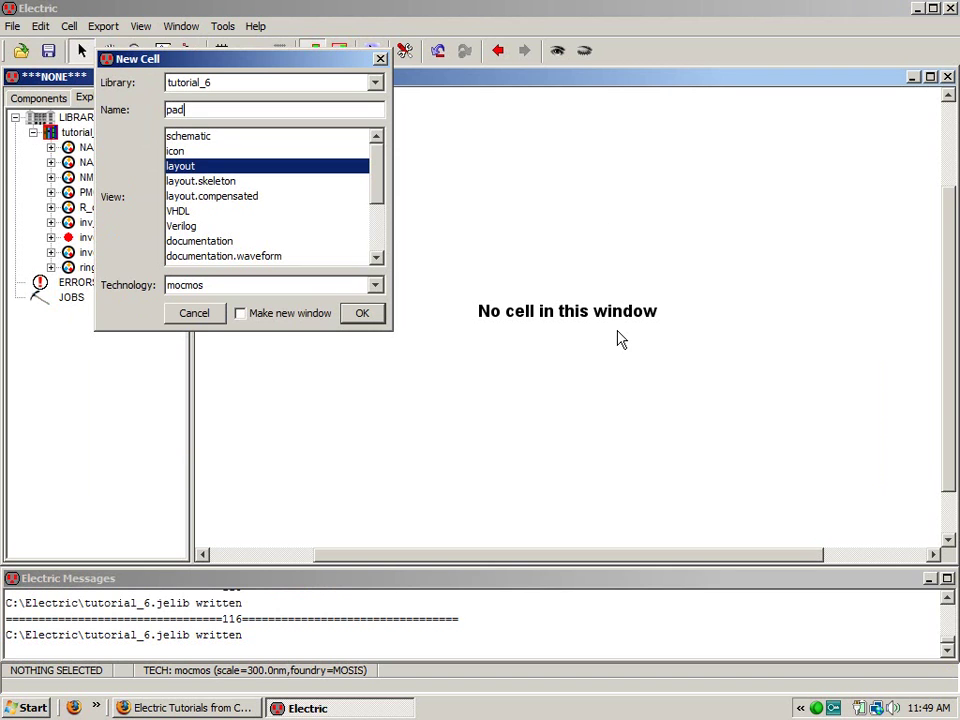
{"action": "left_click", "coordinate": [366, 313]}
- Switch the component palette to the artwork technology and place an unfilled Box at the pad cell's origin
{"action": "left_click", "coordinate": [37, 97]}
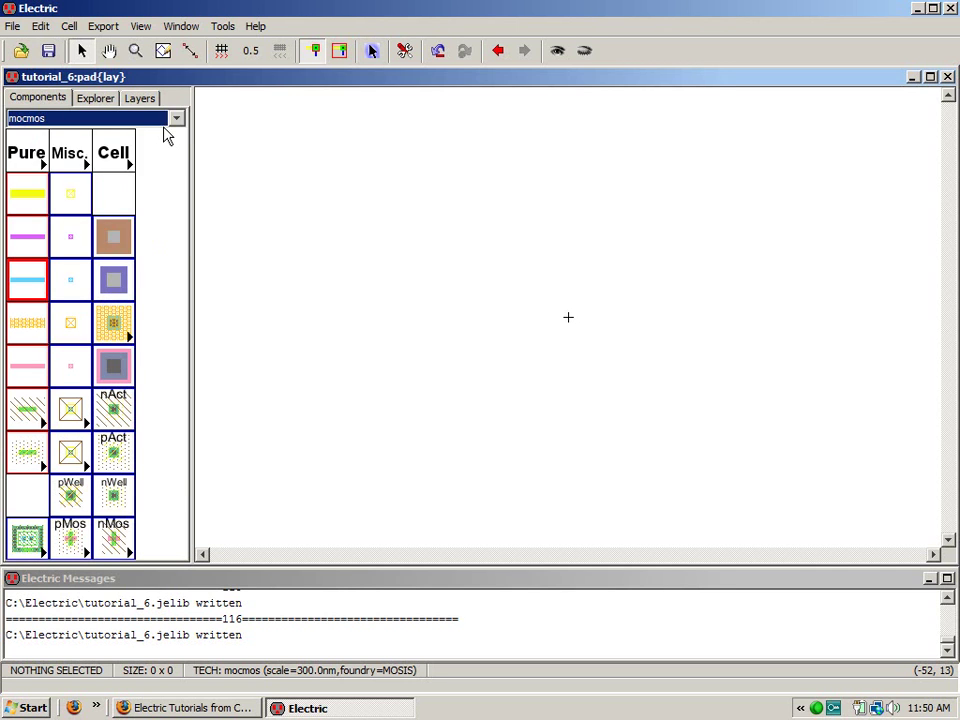
{"action": "left_click", "coordinate": [177, 118]}
{"action": "left_click", "coordinate": [178, 165]}
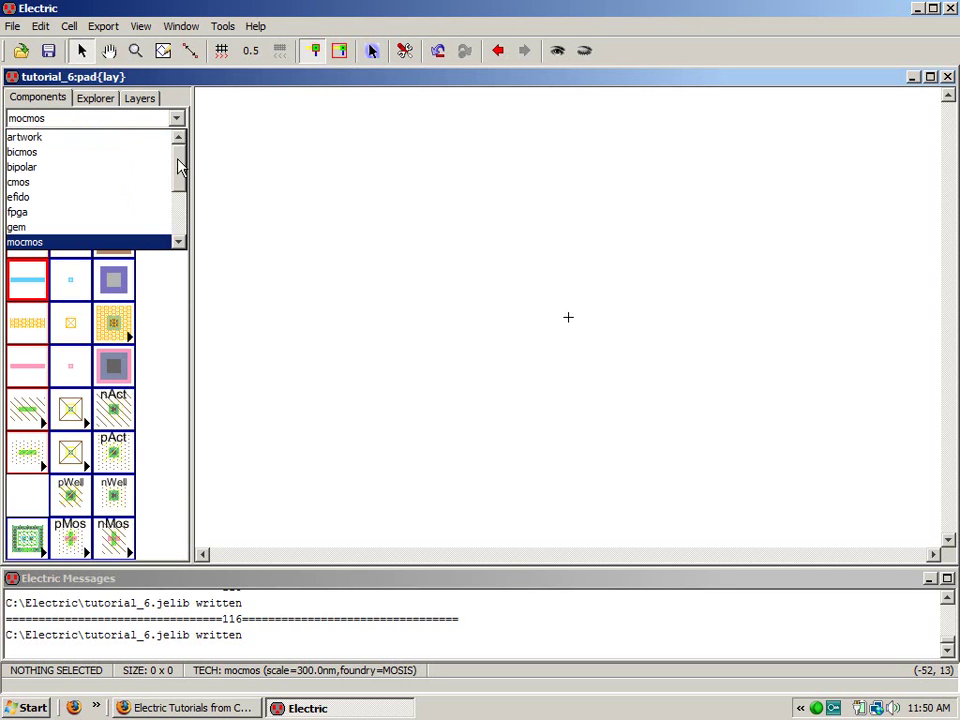
{"action": "left_click", "coordinate": [52, 138]}
{"action": "left_click", "coordinate": [58, 322]}
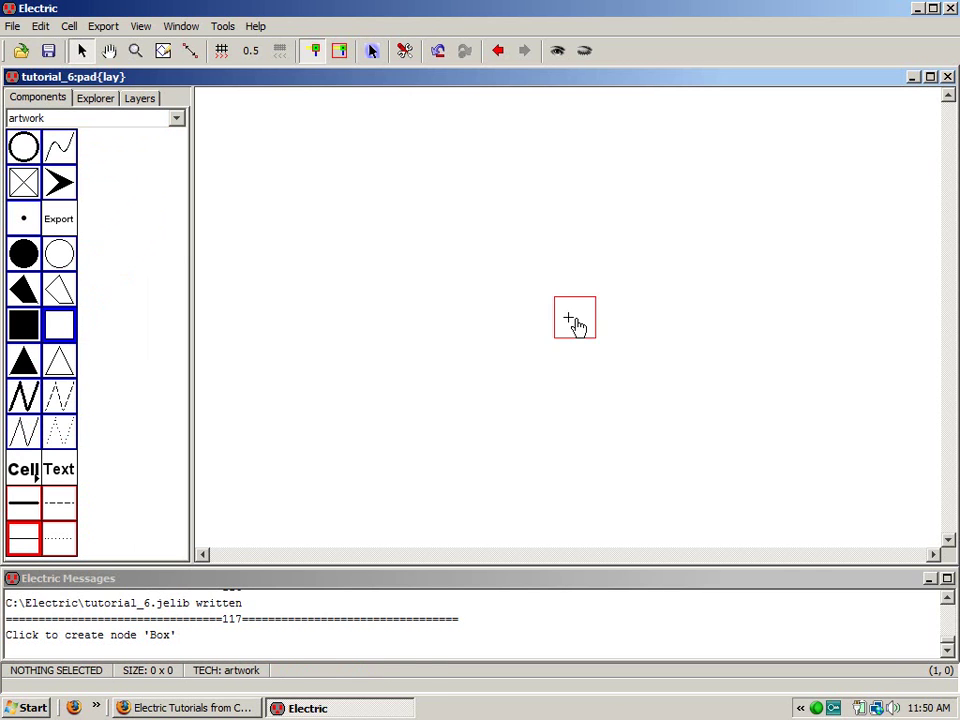
{"action": "left_click", "coordinate": [568, 320]}
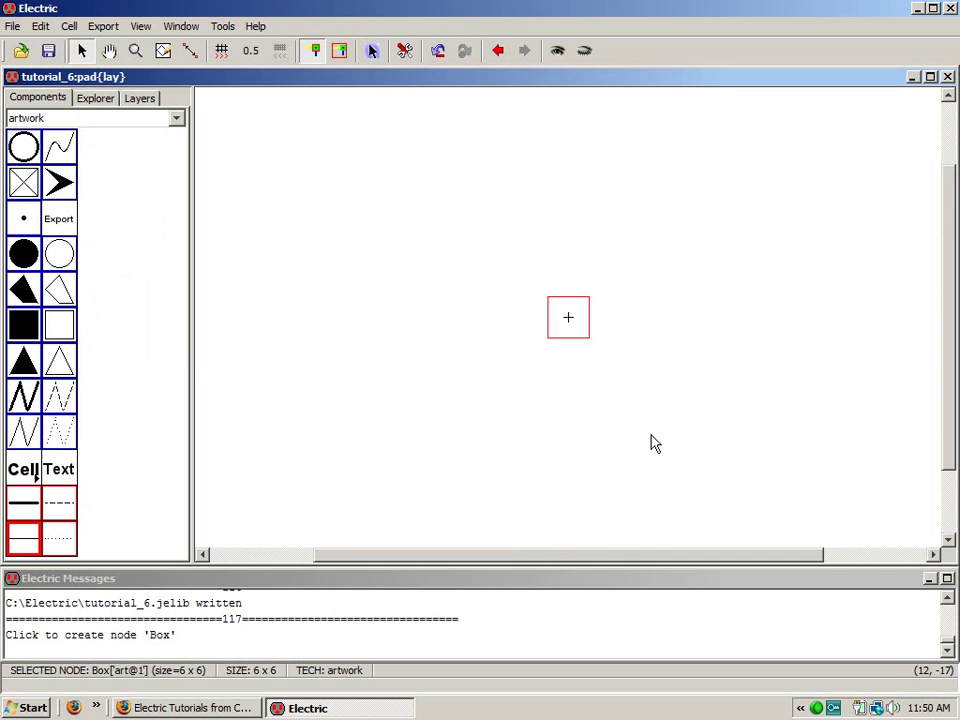
- Set the box's X size and Y size to 400
{"action": "key", "text": "ctrl+i"}
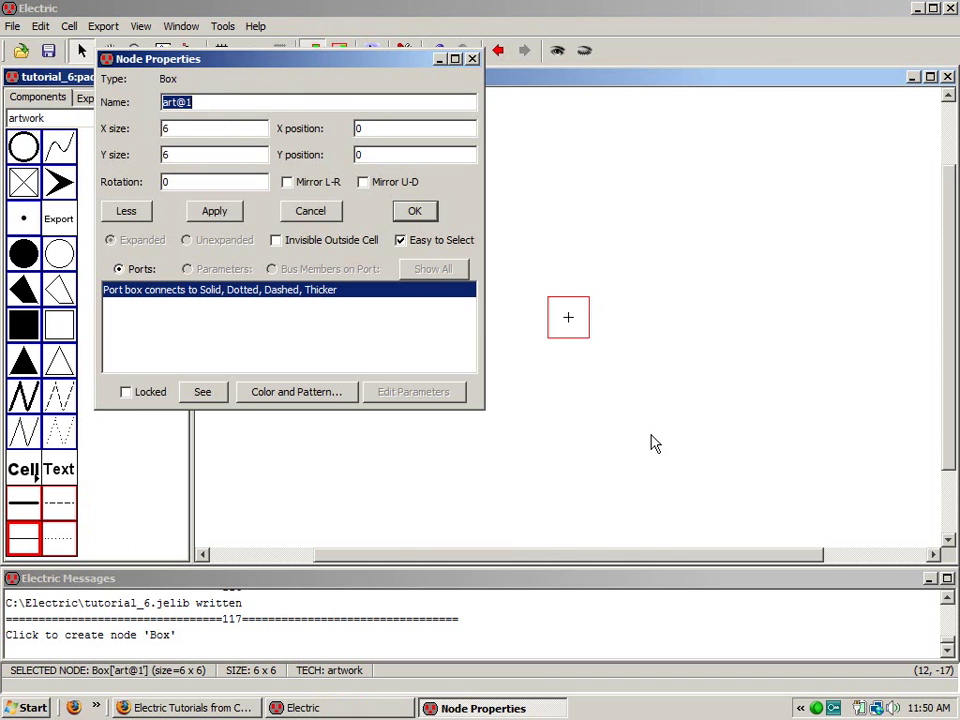
{"action": "left_click", "coordinate": [172, 129]}
{"action": "left_click_drag", "start_coordinate": [172, 129], "coordinate": [152, 131]}
{"action": "type", "text": "400"}
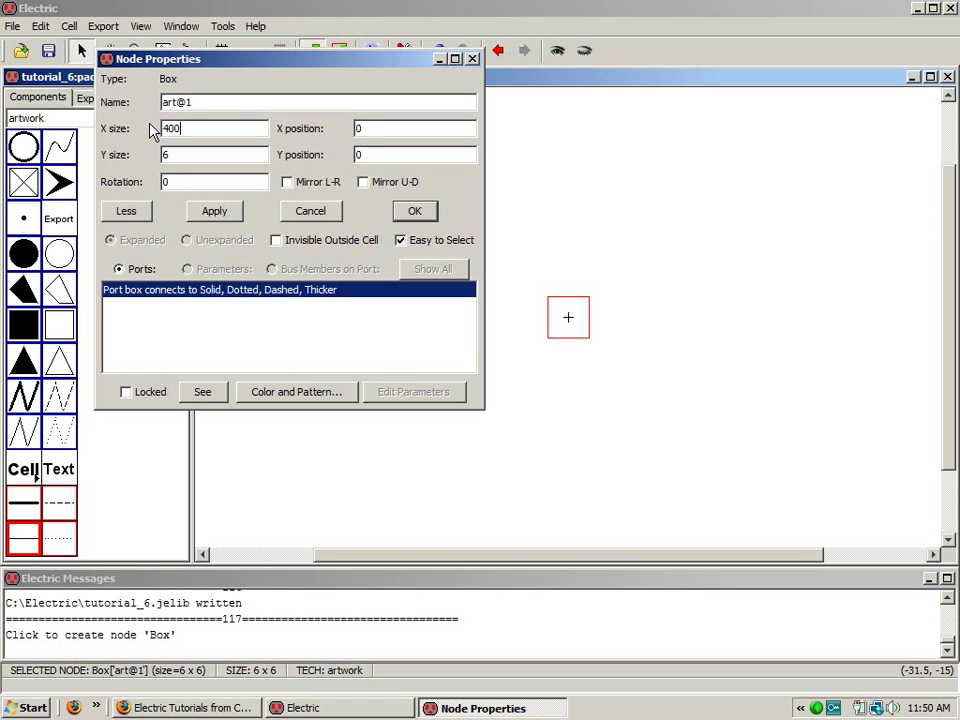
{"action": "left_click_drag", "start_coordinate": [184, 153], "coordinate": [162, 155]}
{"action": "type", "text": "400"}
{"action": "left_click", "coordinate": [412, 213]}
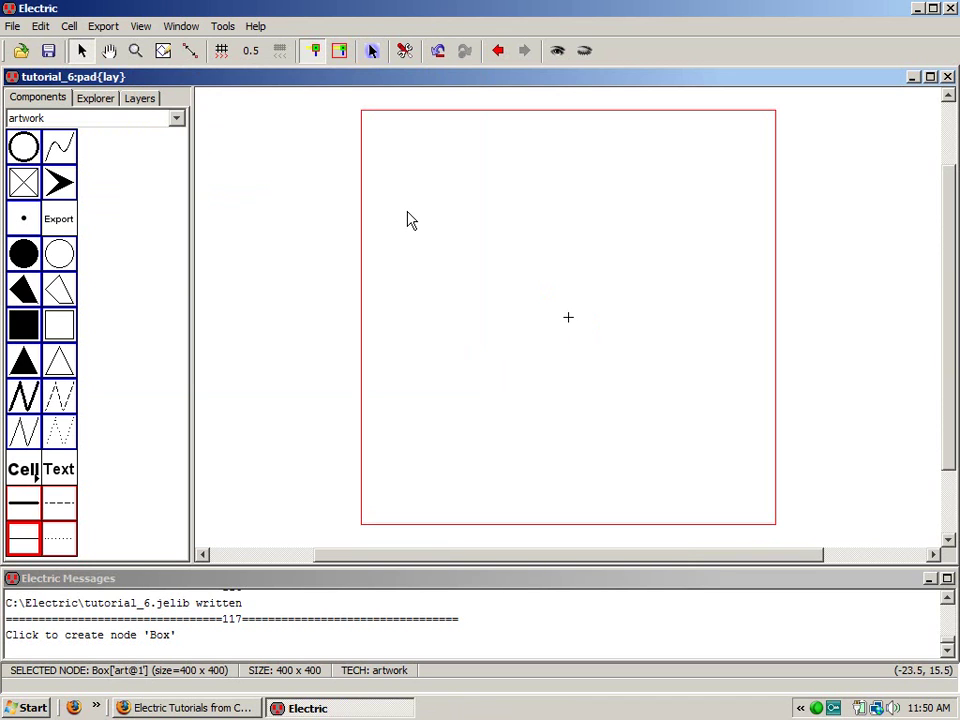
- Create a new layout cell named padframe in the tutorial_6 library
{"action": "left_click", "coordinate": [94, 104]}
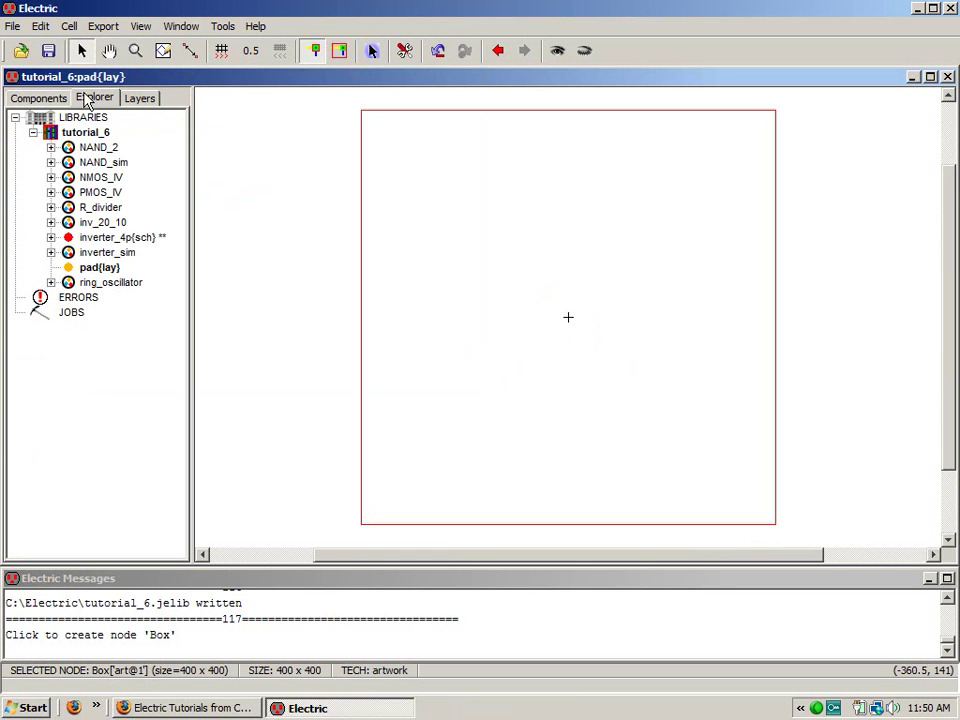
{"action": "key", "text": "ctrl+n"}
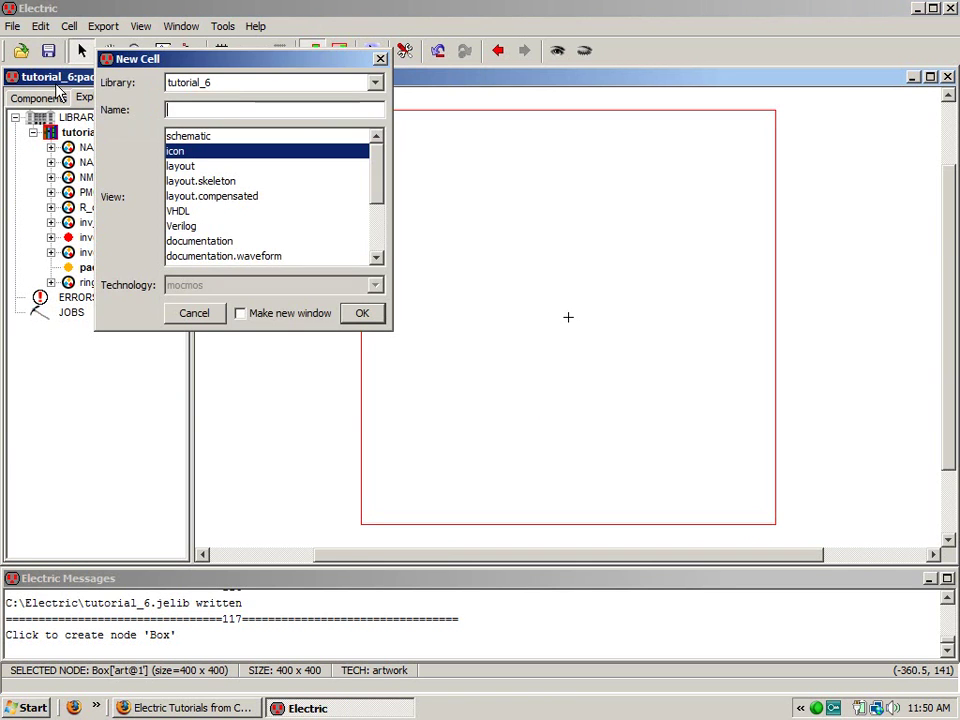
{"action": "left_click", "coordinate": [181, 166]}
{"action": "left_click", "coordinate": [176, 111]}
{"action": "type", "text": "par"}
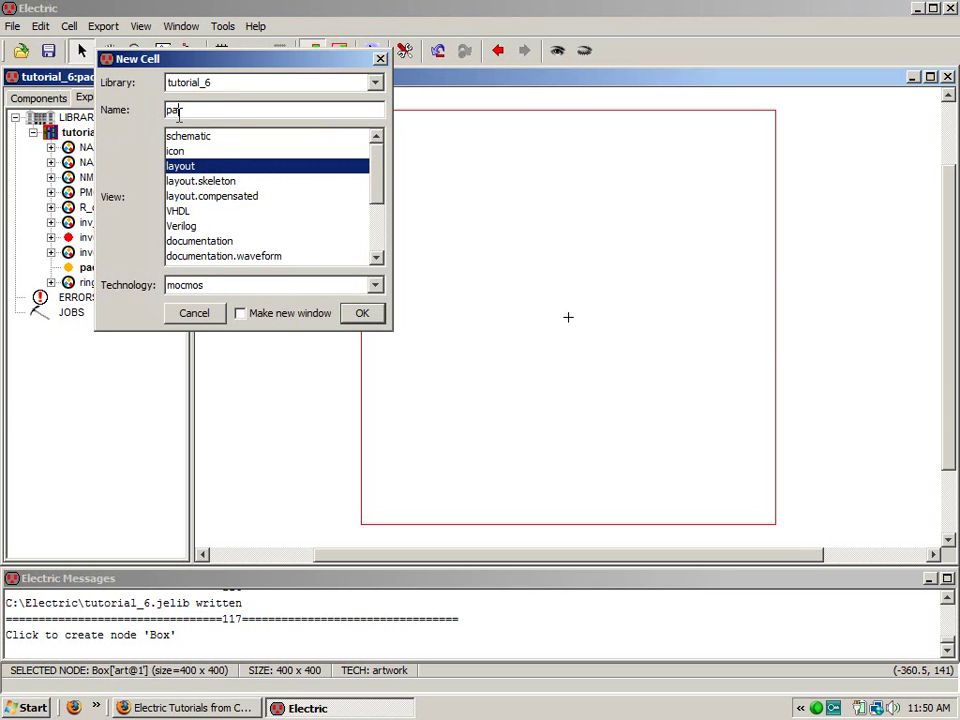
{"action": "type", "text": "frame"}
{"action": "left_click", "coordinate": [364, 314]}
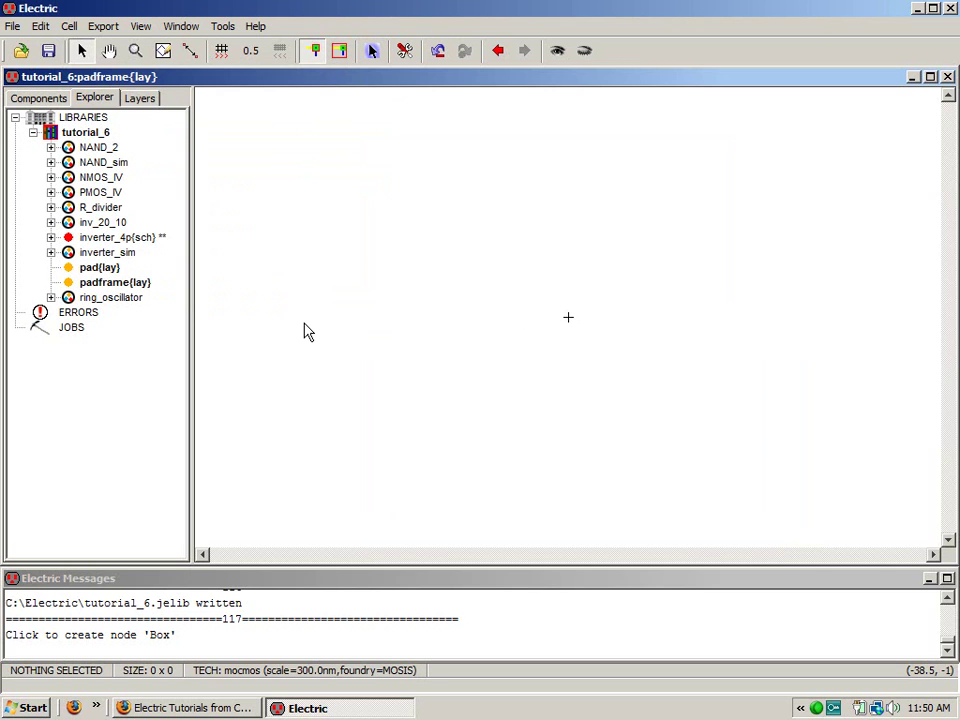
- Place an instance of the pad layout in the padframe cell and set its X and Y positions to 0
{"action": "left_click_drag", "start_coordinate": [100, 267], "coordinate": [568, 327]}
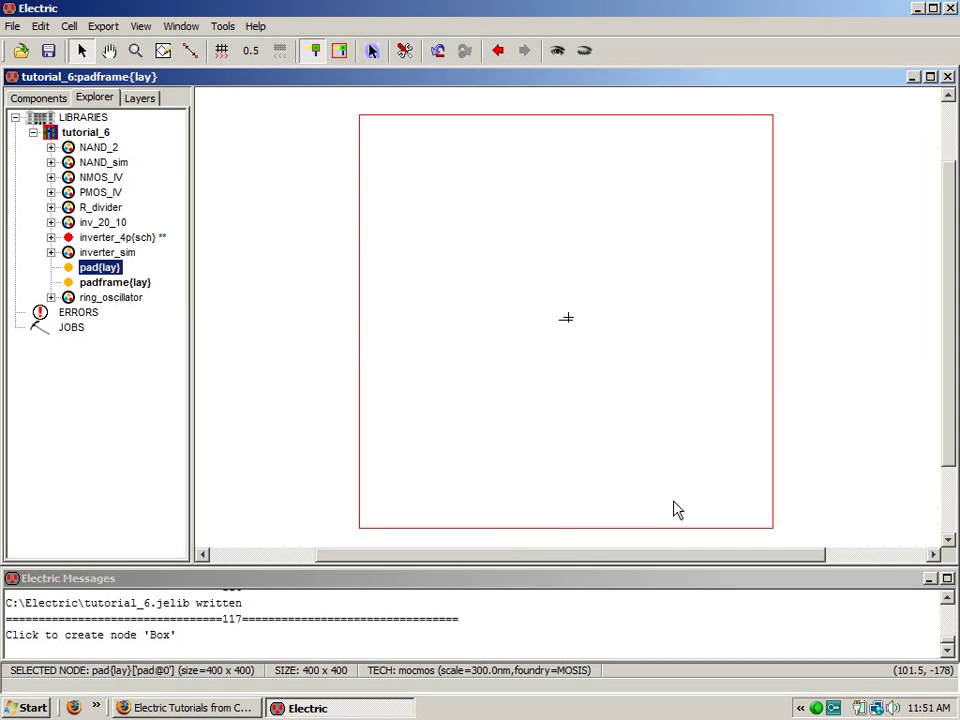
{"action": "key", "text": "ctrl+i"}
{"action": "key", "text": "Tab"}
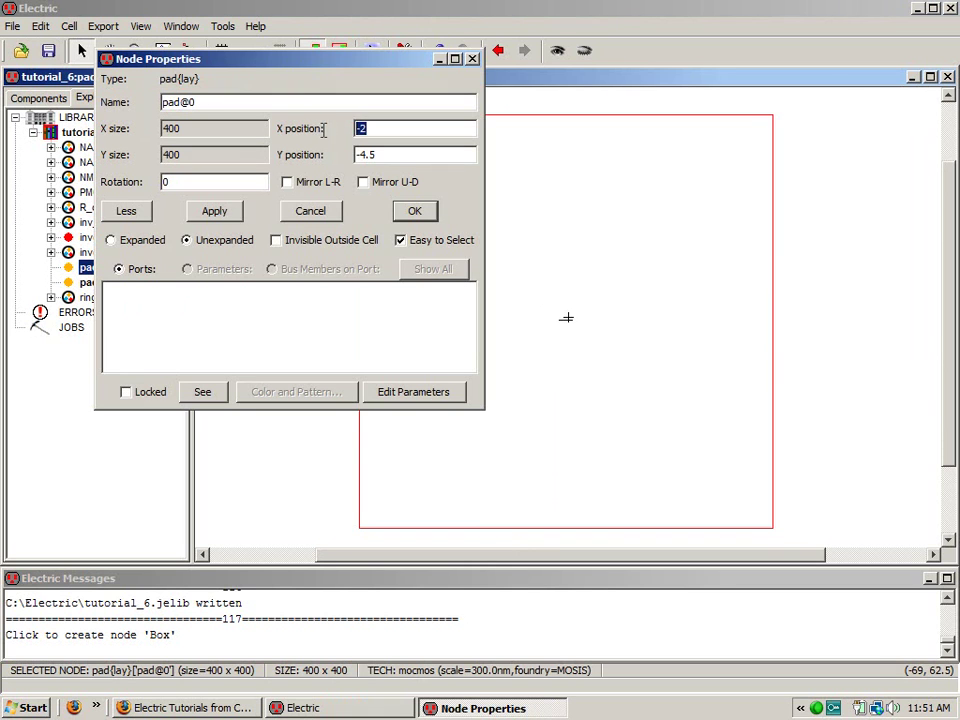
{"action": "type", "text": "0"}
{"action": "left_click", "coordinate": [388, 156]}
{"action": "key", "text": "BackSpace"}
{"action": "key", "text": "BackSpace"}
{"action": "key", "text": "BackSpace"}
{"action": "key", "text": "BackSpace"}
{"action": "type", "text": "0"}
{"action": "left_click", "coordinate": [422, 212]}
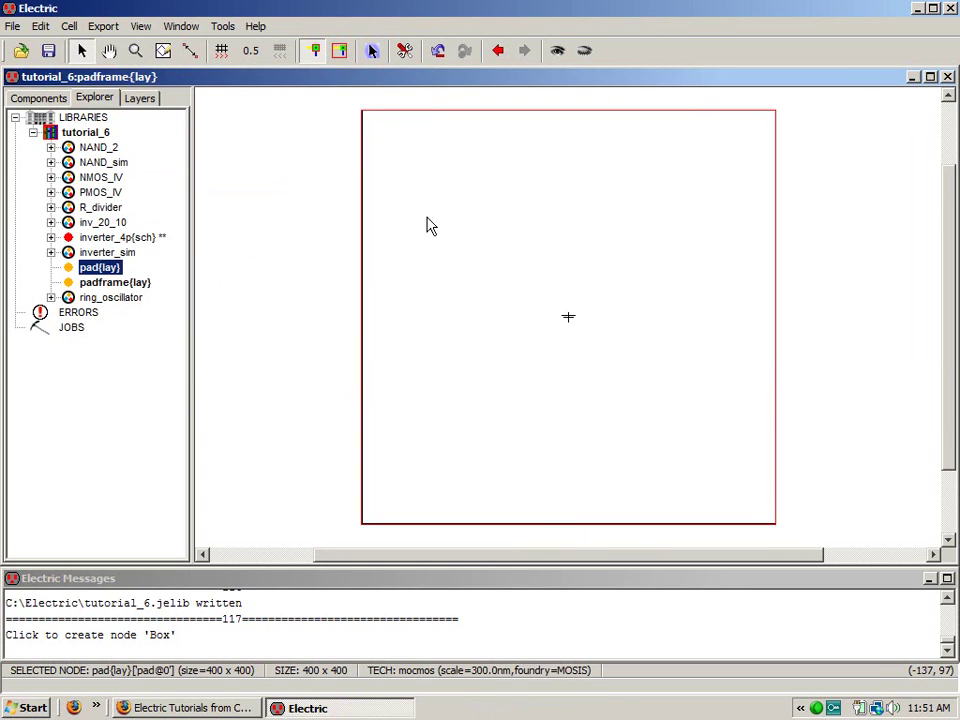
- Array the pad instance with X and Y repeat factors of 12, spaced by edge overlap of 0
{"action": "key", "text": "ctrl+0"}
{"action": "key", "text": "ctrl+0"}
{"action": "key", "text": "ctrl+0"}
{"action": "key", "text": "ctrl+0"}
{"action": "key", "text": "ctrl+9"}
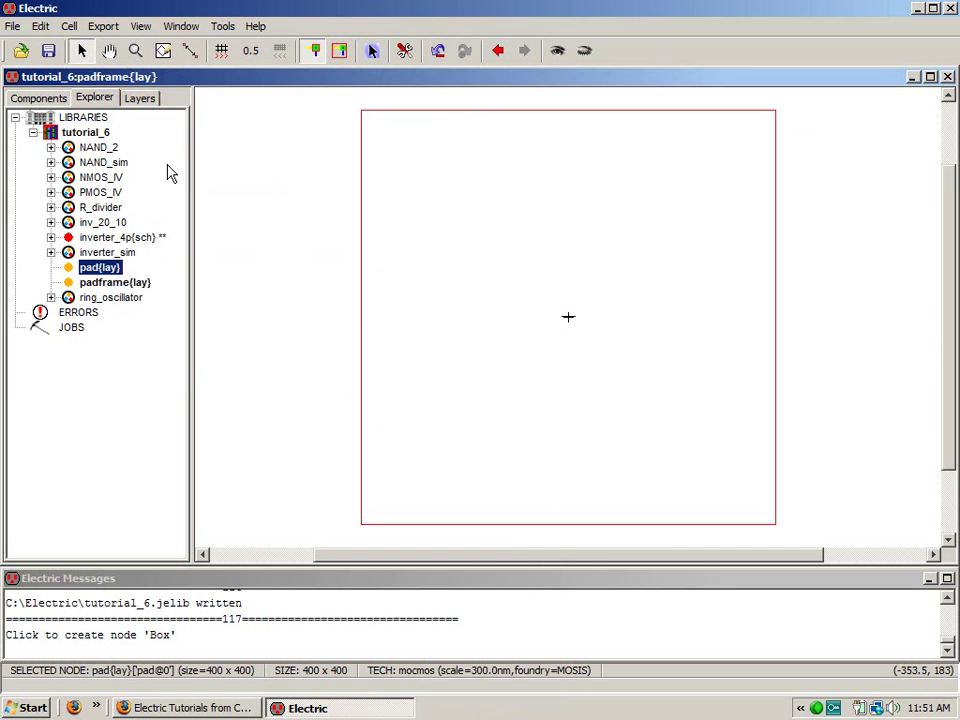
{"action": "left_click", "coordinate": [294, 222]}
{"action": "left_click", "coordinate": [366, 230]}
{"action": "left_click", "coordinate": [42, 27]}
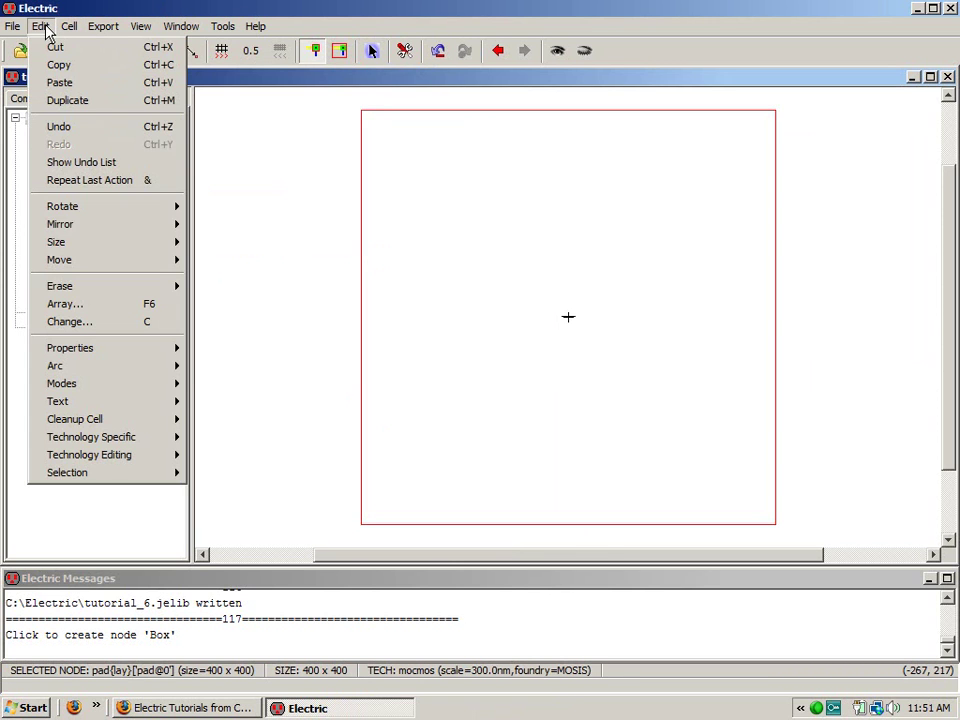
{"action": "left_click", "coordinate": [111, 304]}
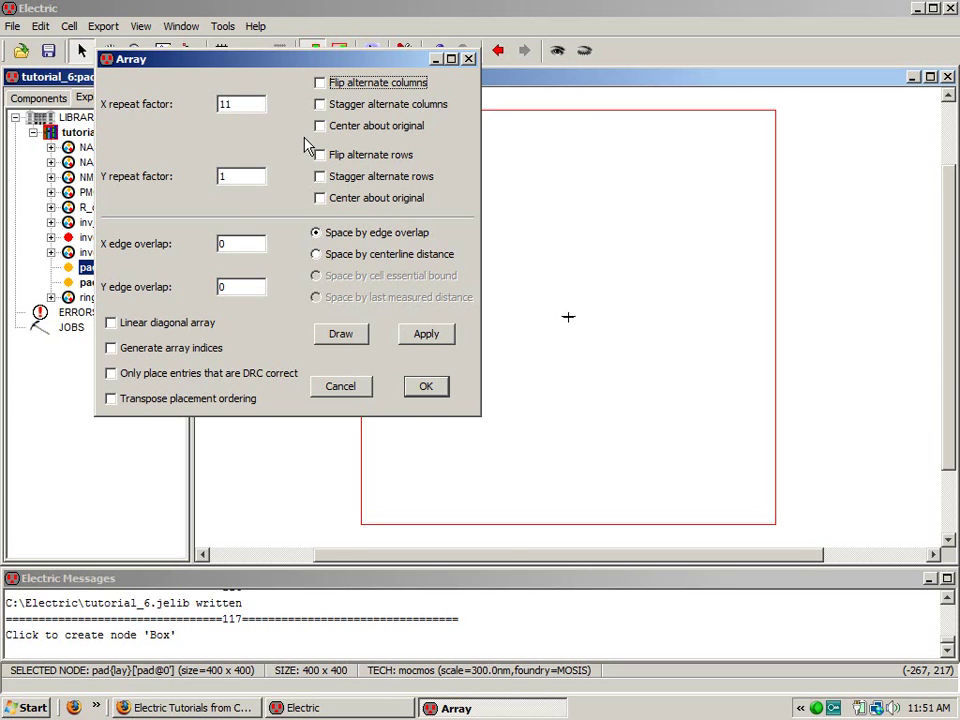
{"action": "left_click", "coordinate": [241, 107]}
{"action": "key", "text": "BackSpace"}
{"action": "type", "text": "2"}
{"action": "left_click", "coordinate": [228, 177]}
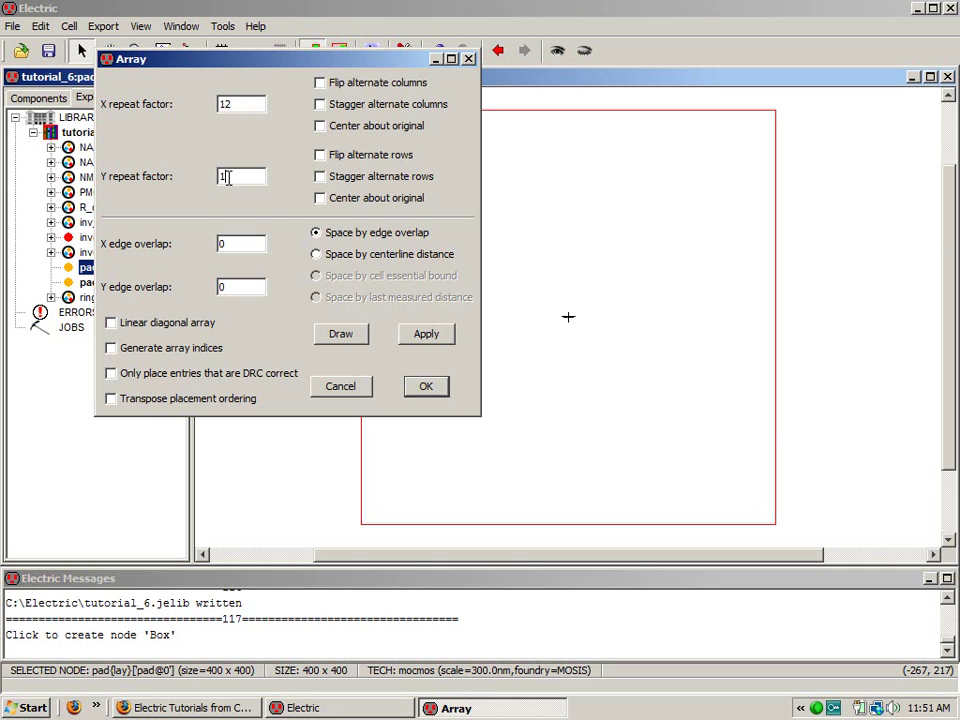
{"action": "type", "text": "2"}
{"action": "left_click", "coordinate": [424, 389]}
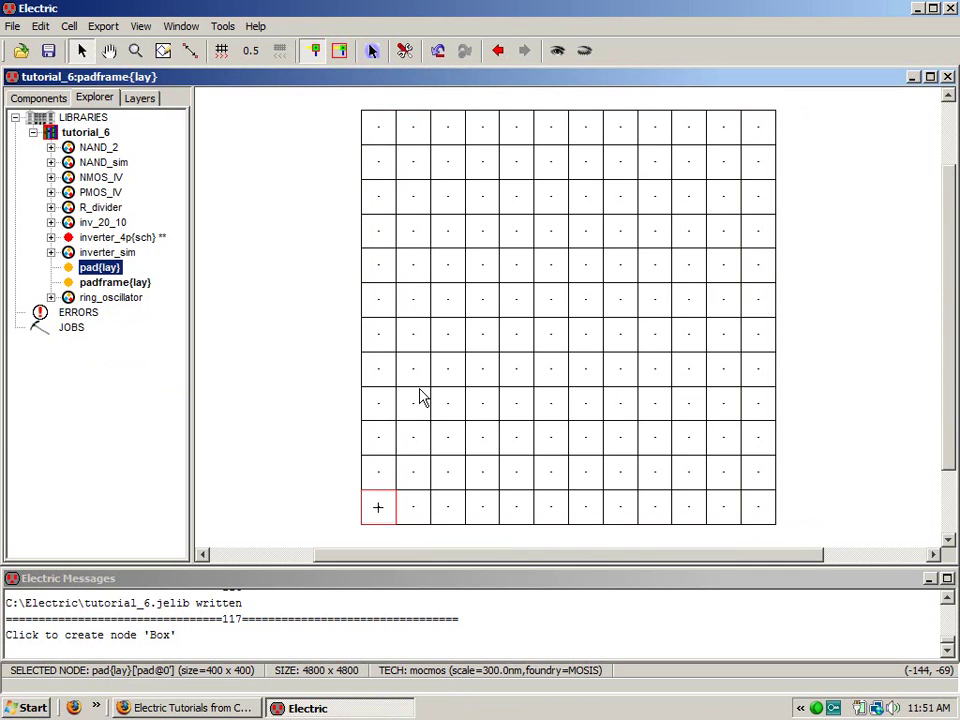
- Delete the interior and four corner pads from the array, keeping ten pads per side, and save the library
{"action": "left_click", "coordinate": [237, 330]}
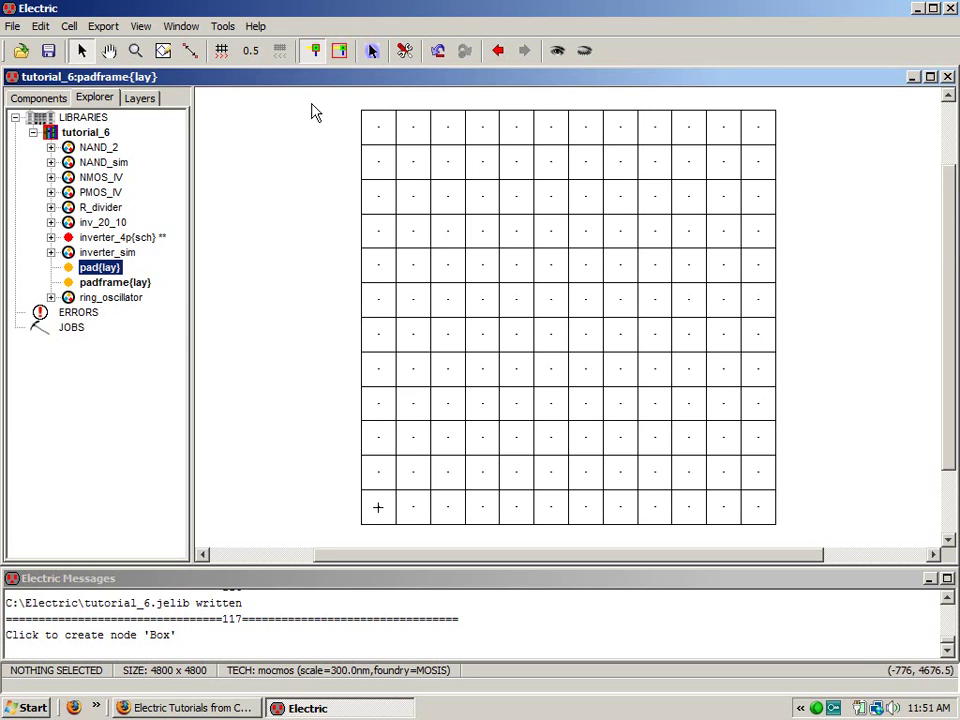
{"action": "left_click_drag", "start_coordinate": [320, 107], "coordinate": [848, 549]}
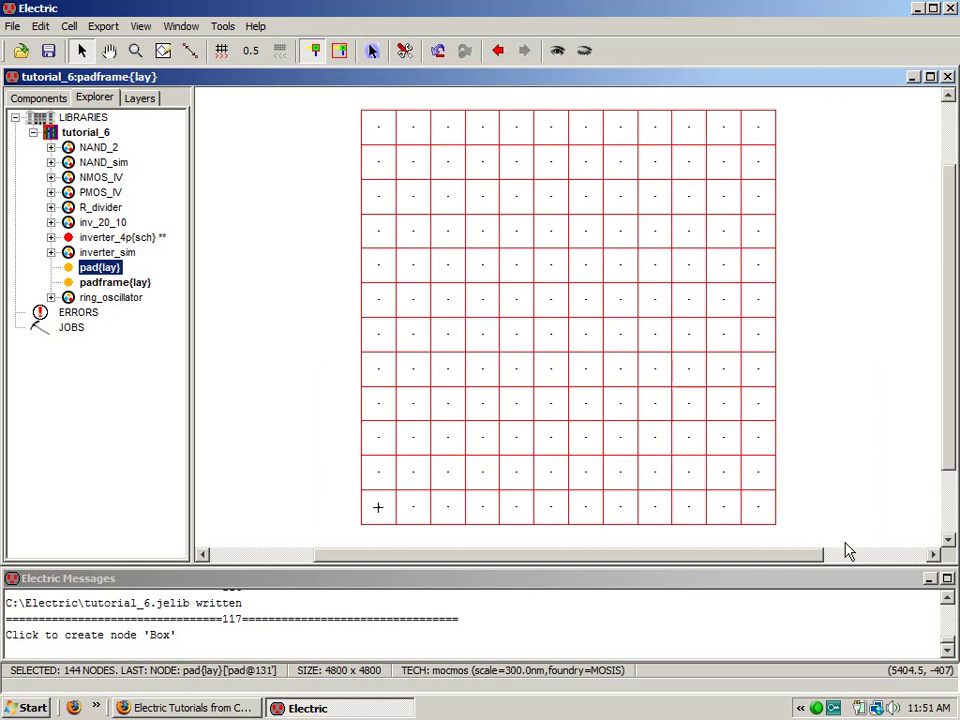
{"action": "left_click_drag", "start_coordinate": [823, 174], "coordinate": [762, 490]}
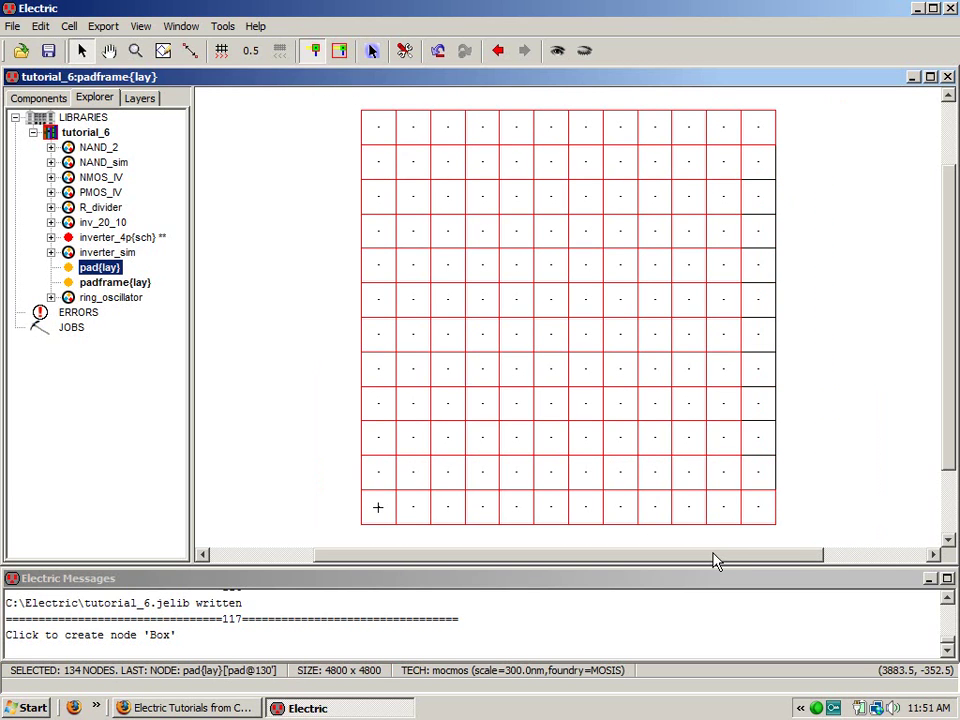
{"action": "left_click_drag", "start_coordinate": [718, 536], "coordinate": [418, 516], "text": "shift"}
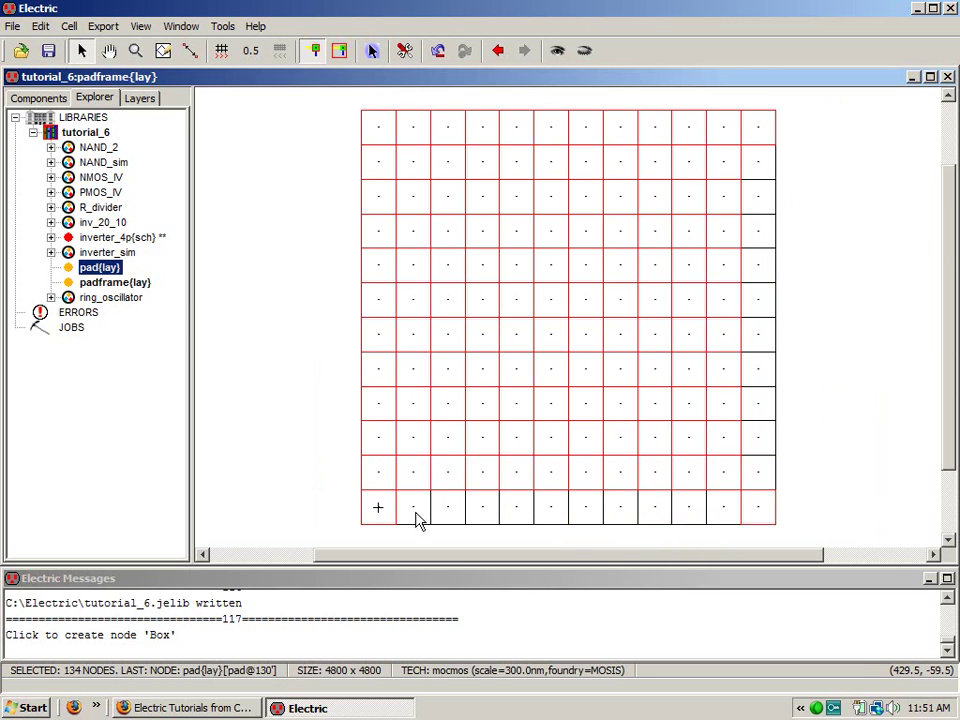
{"action": "left_click_drag", "start_coordinate": [339, 157], "coordinate": [380, 477], "text": "shift"}
{"action": "left_click_drag", "start_coordinate": [414, 94], "coordinate": [722, 154], "text": "shift"}
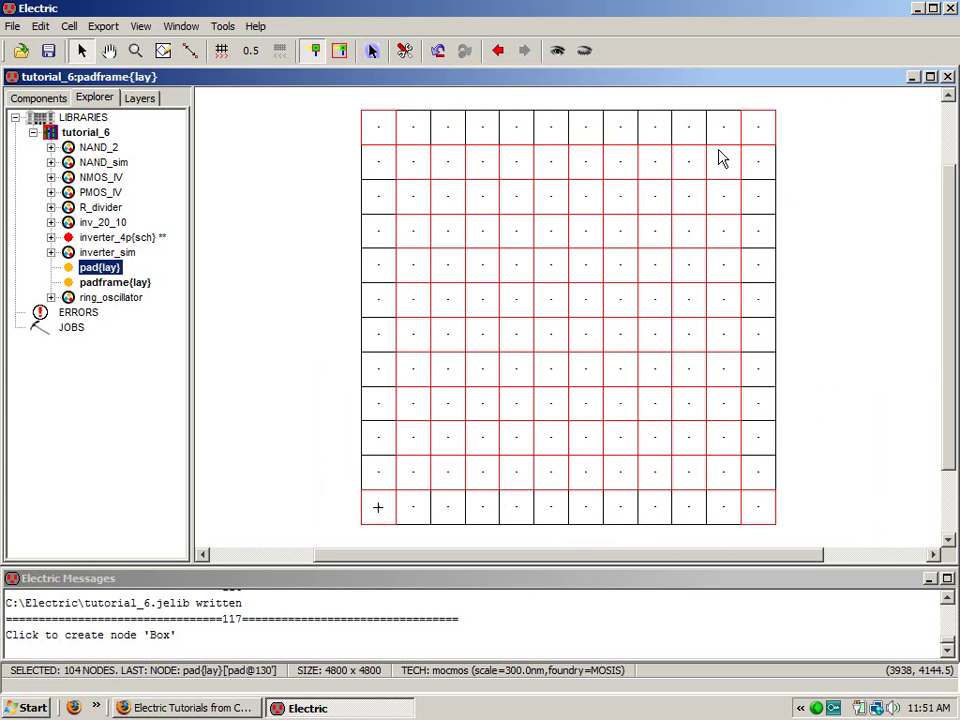
{"action": "key", "text": "Delete"}
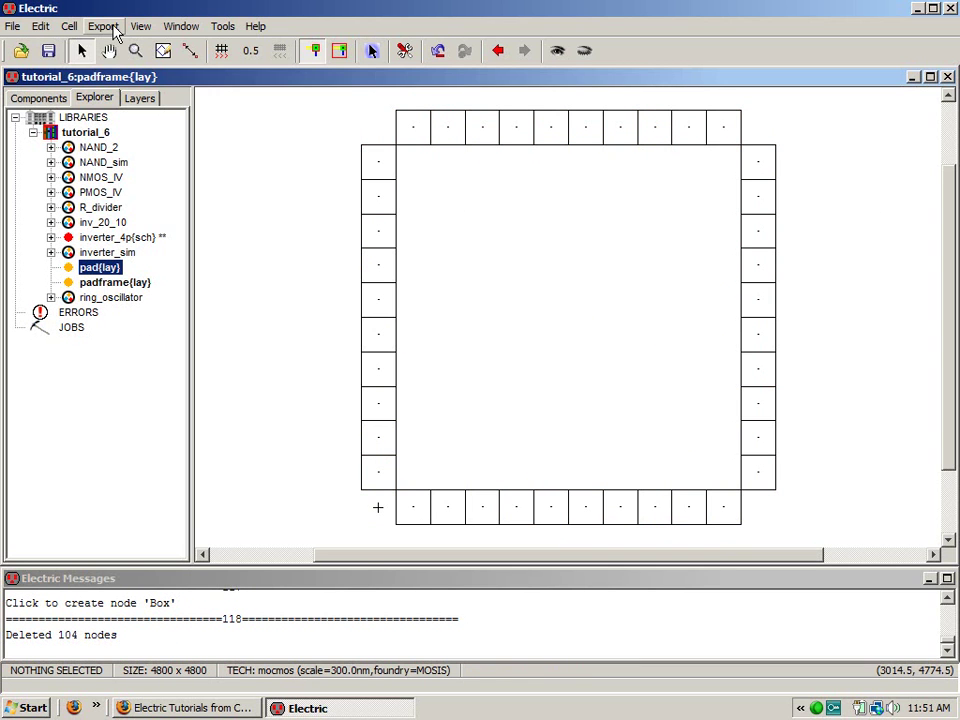
{"action": "left_click", "coordinate": [50, 52]}
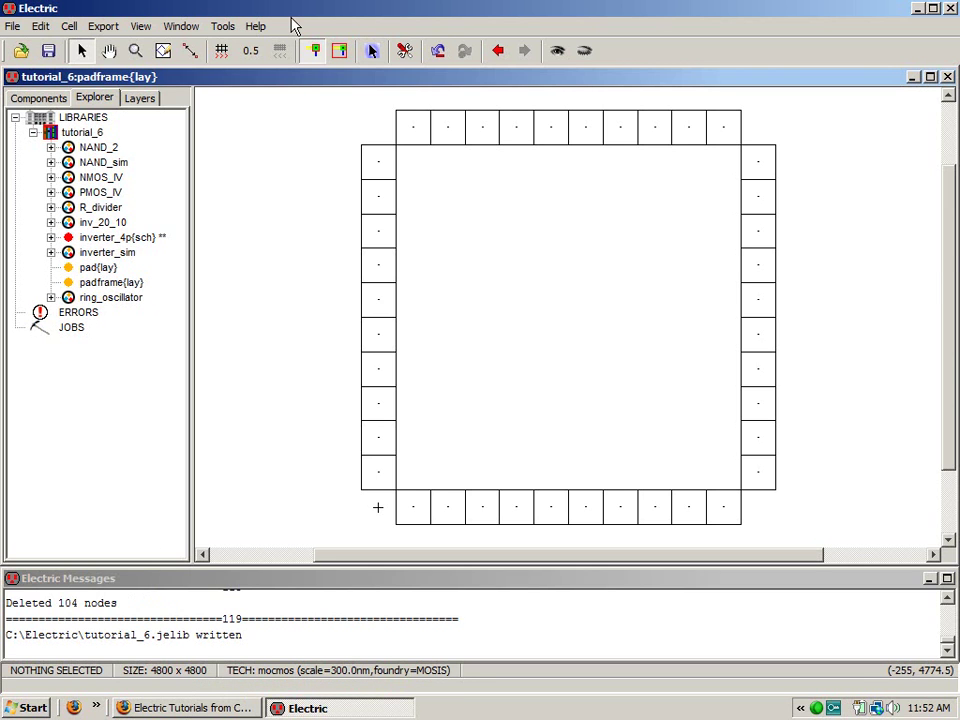
- Measure the padframe's overall width between its outer left and right edges, then clear the measurements
{"action": "left_click", "coordinate": [191, 54]}
{"action": "left_click_drag", "start_coordinate": [365, 277], "coordinate": [784, 287]}
{"action": "left_click", "coordinate": [783, 286]}
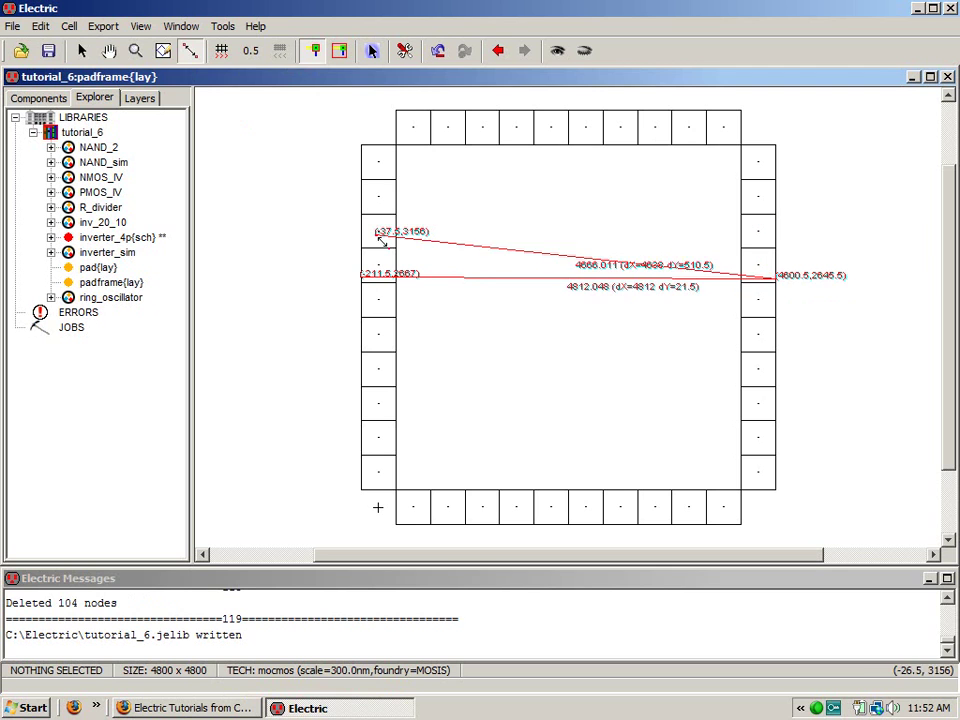
{"action": "left_click", "coordinate": [189, 53]}
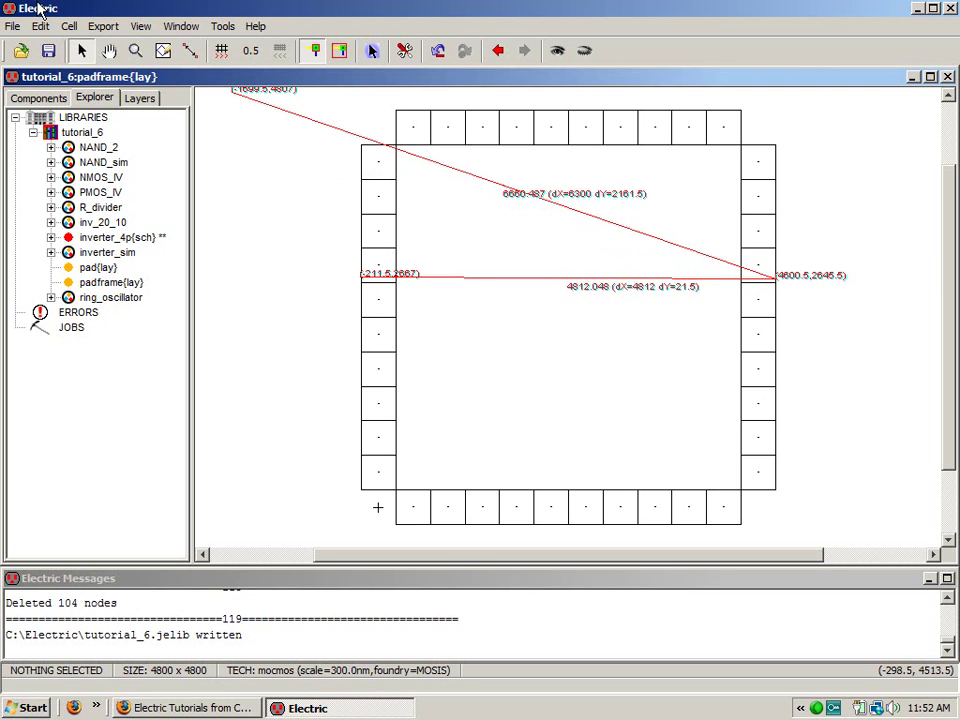
{"action": "left_click", "coordinate": [189, 52]}
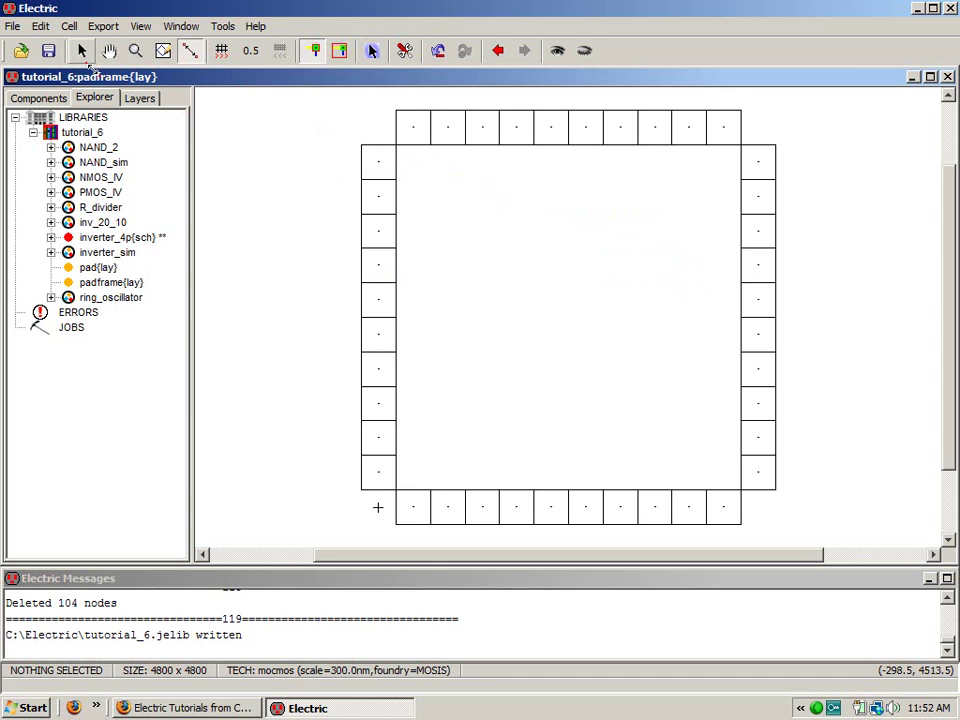
{"action": "key", "text": "s"}
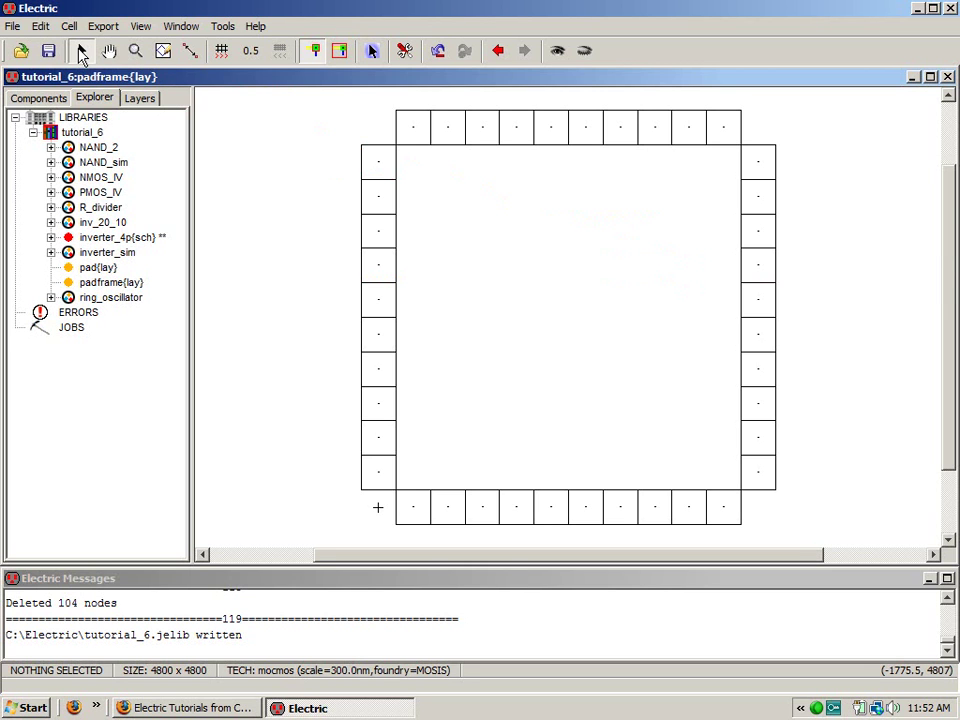
- Descend the hierarchy from the uppermost pad on the padframe's left side into the pad layout cell
{"action": "left_click", "coordinate": [370, 202]}
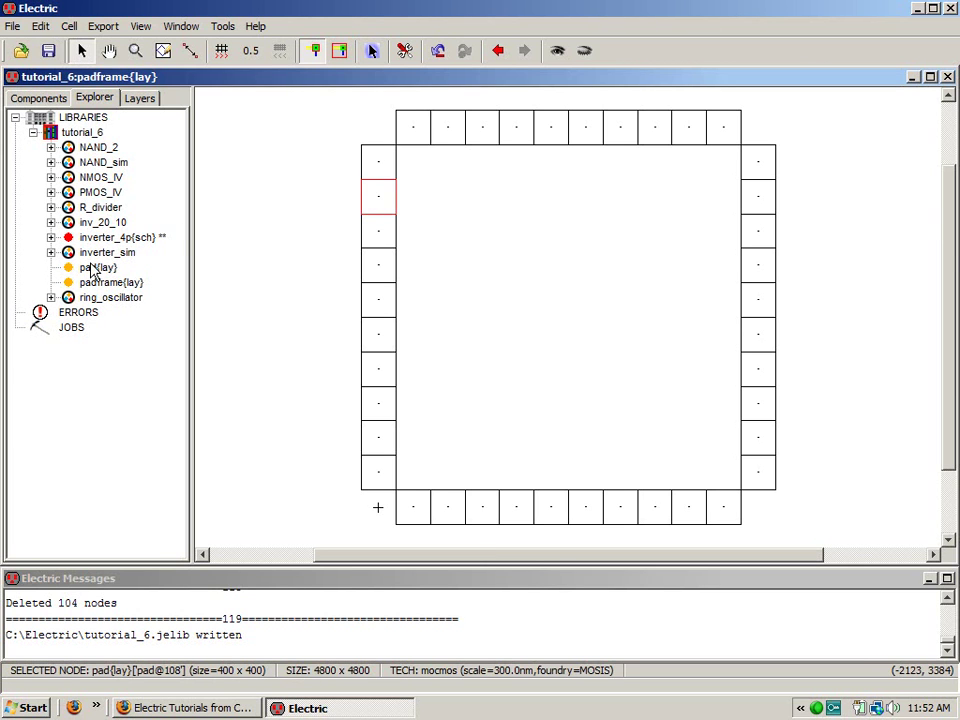
{"action": "double_click", "coordinate": [92, 268]}
{"action": "double_click", "coordinate": [98, 282]}
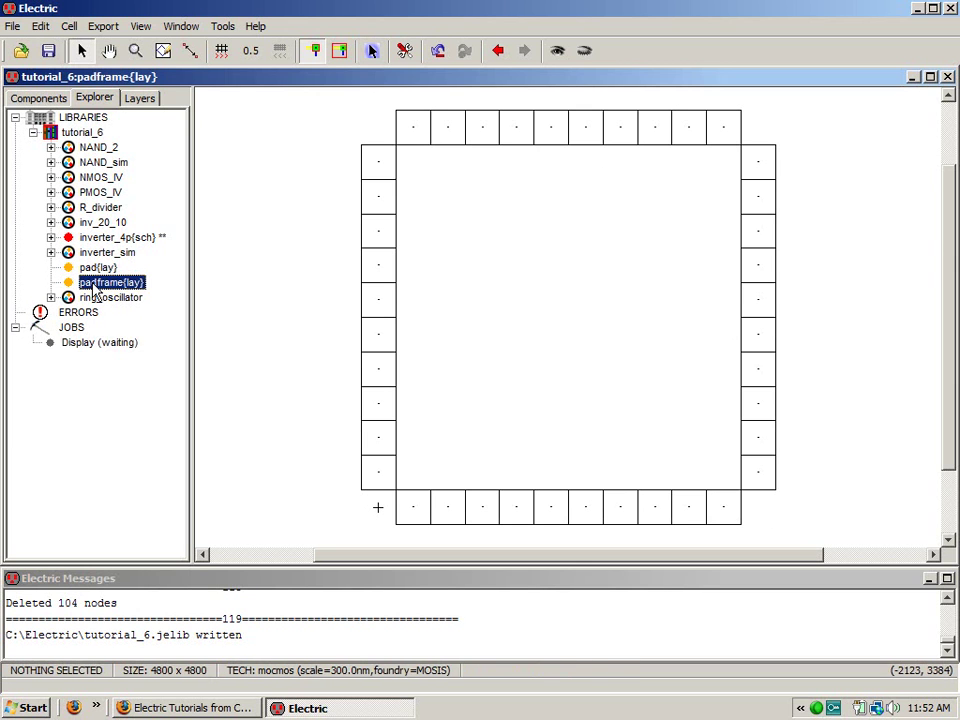
{"action": "left_click", "coordinate": [383, 174]}
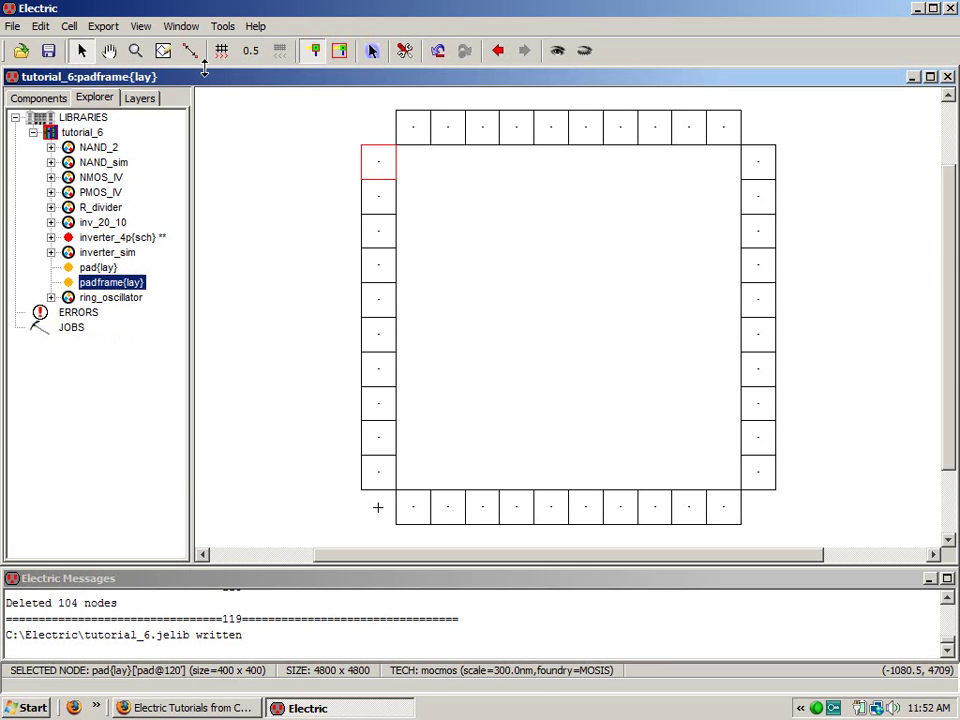
{"action": "left_click", "coordinate": [70, 27]}
{"action": "mouse_move", "coordinate": [130, 225]}
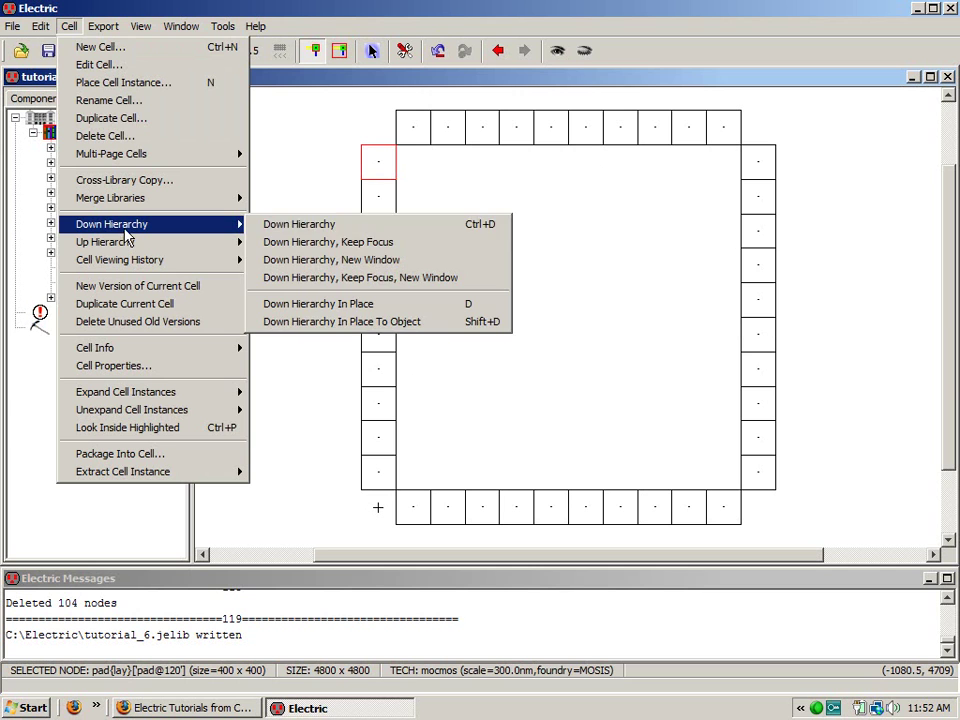
{"action": "left_click", "coordinate": [484, 223]}
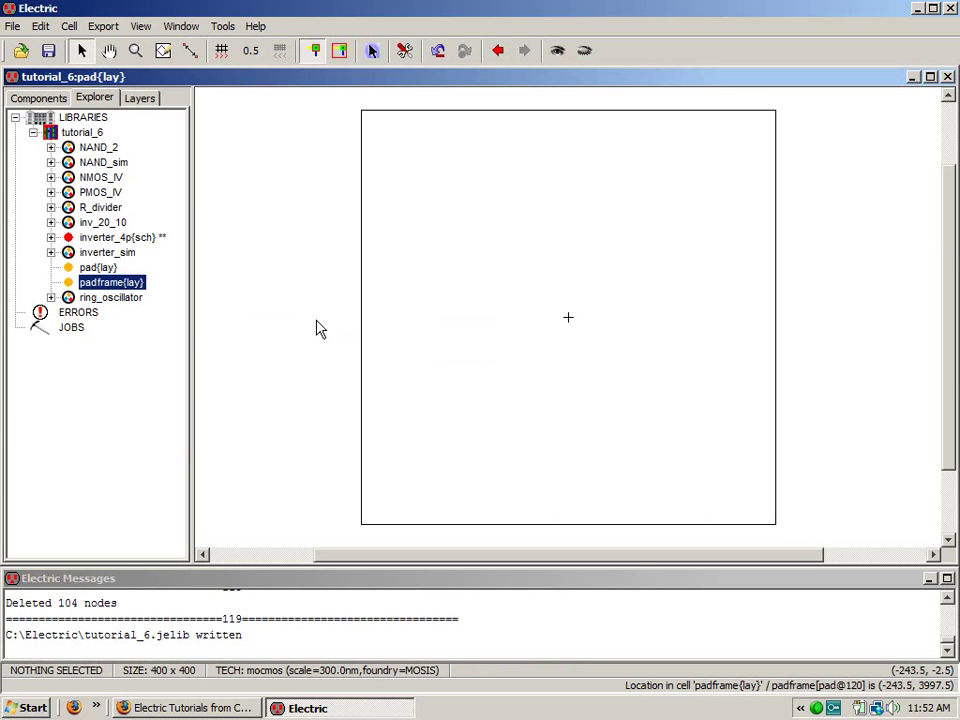
- Place a Metal-2-Metal-3-Con contact at the centre of the pad cell
{"action": "left_click", "coordinate": [55, 100]}
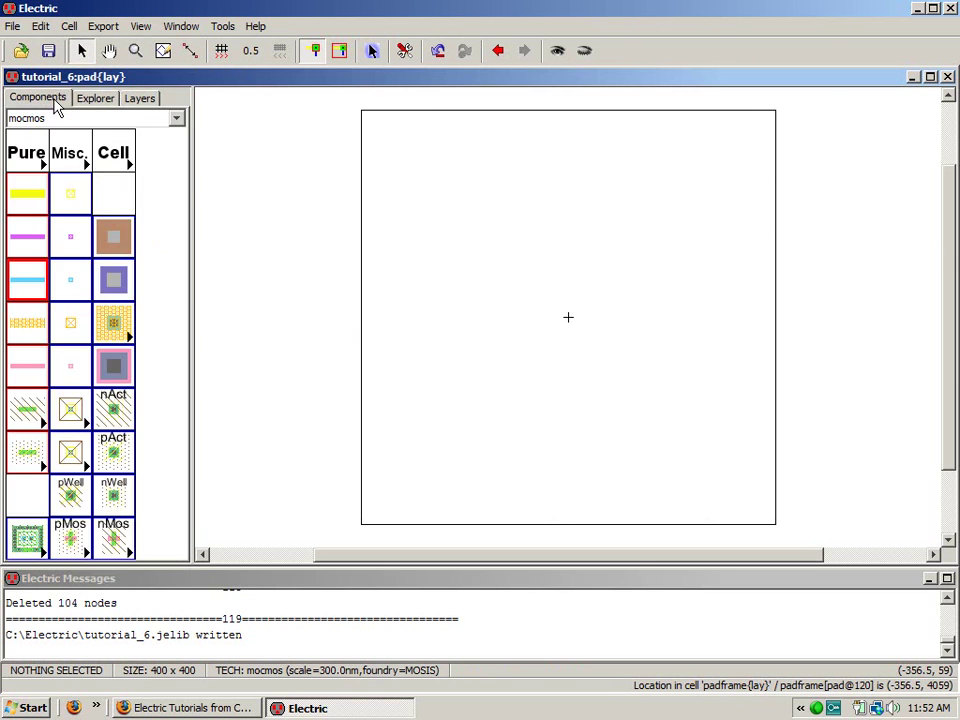
{"action": "left_click", "coordinate": [113, 238]}
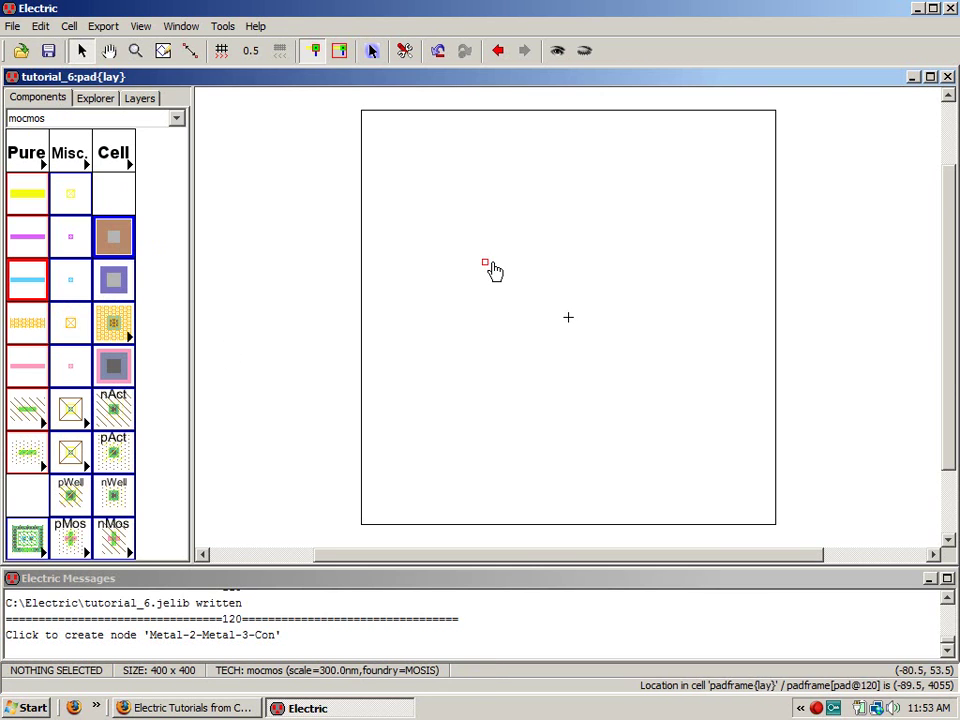
{"action": "left_click", "coordinate": [568, 319]}
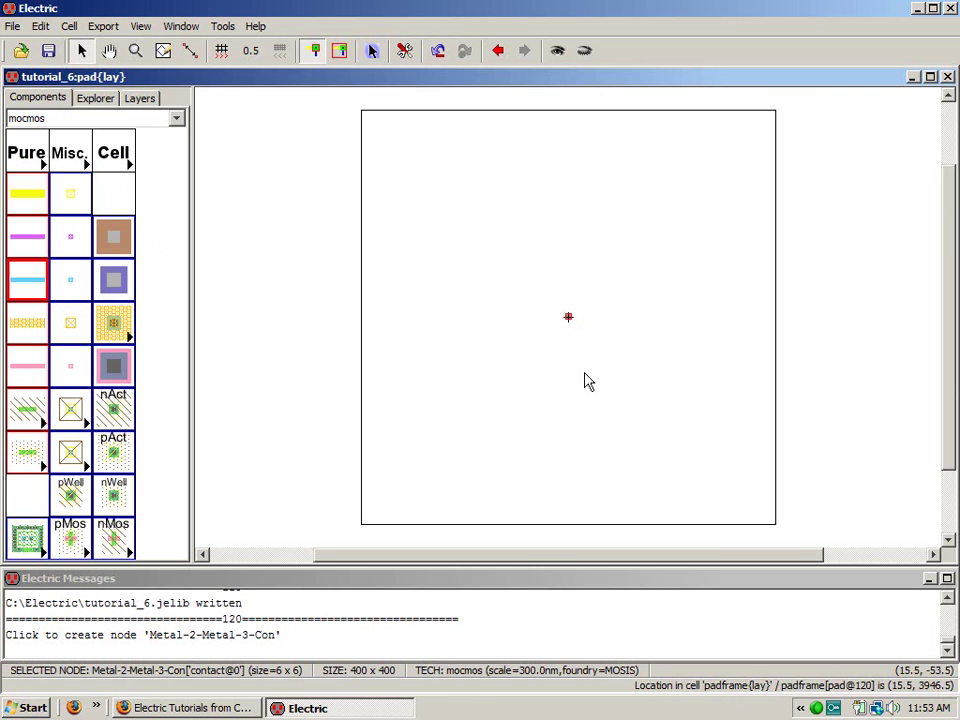
- Set the contact's X size and Y size to 250 and its Y position to 0
{"action": "key", "text": "ctrl+i"}
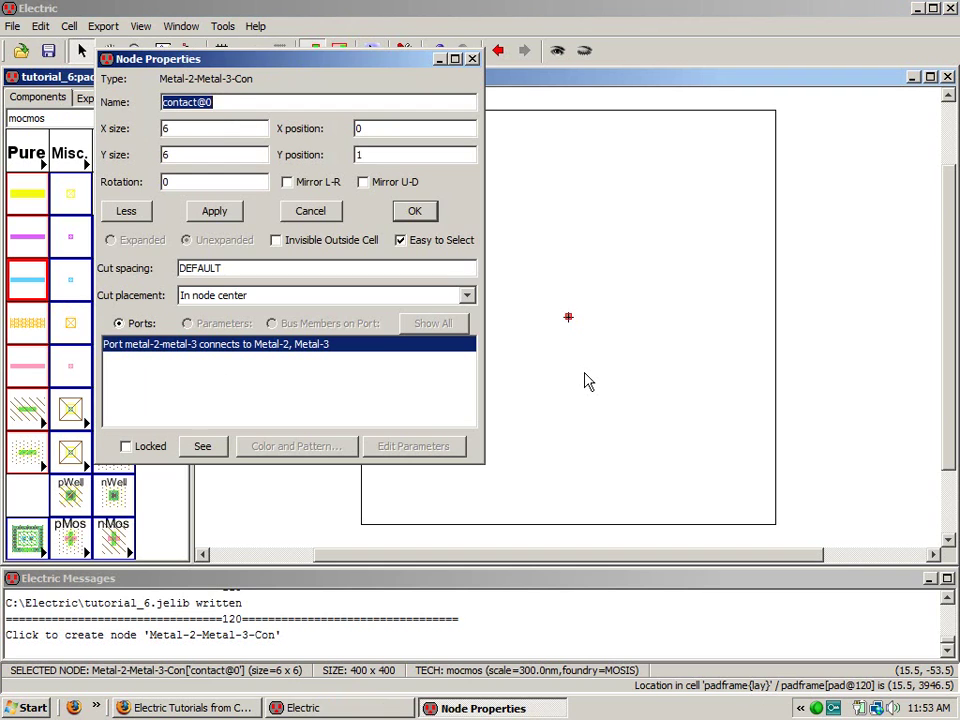
{"action": "double_click", "coordinate": [177, 128]}
{"action": "type", "text": "250"}
{"action": "double_click", "coordinate": [165, 154]}
{"action": "type", "text": "250"}
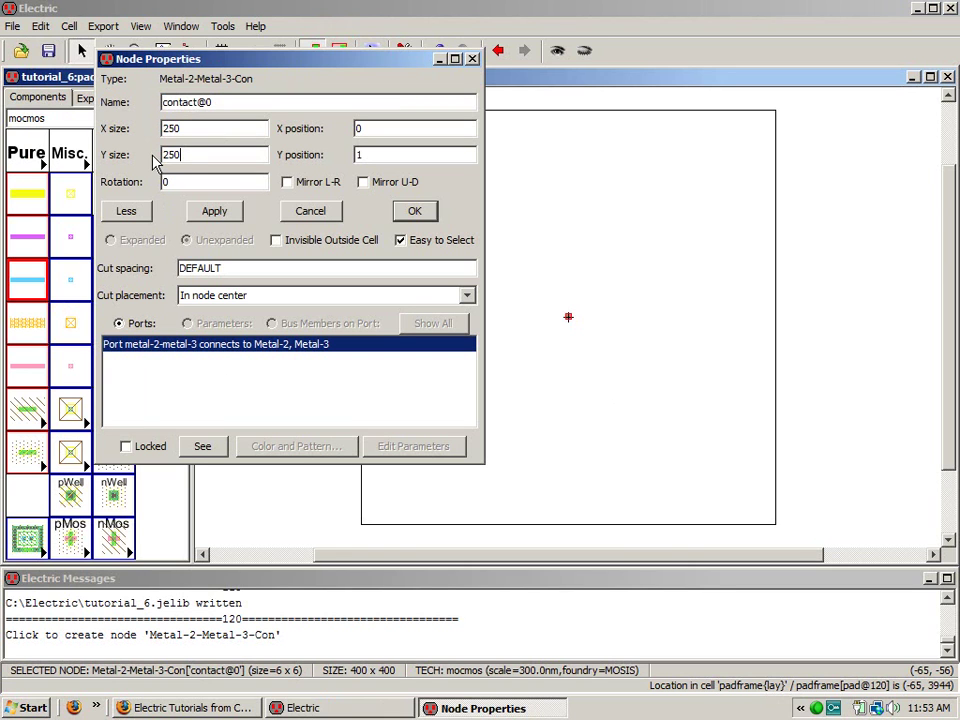
{"action": "double_click", "coordinate": [368, 155]}
{"action": "type", "text": "0"}
{"action": "left_click", "coordinate": [415, 211]}
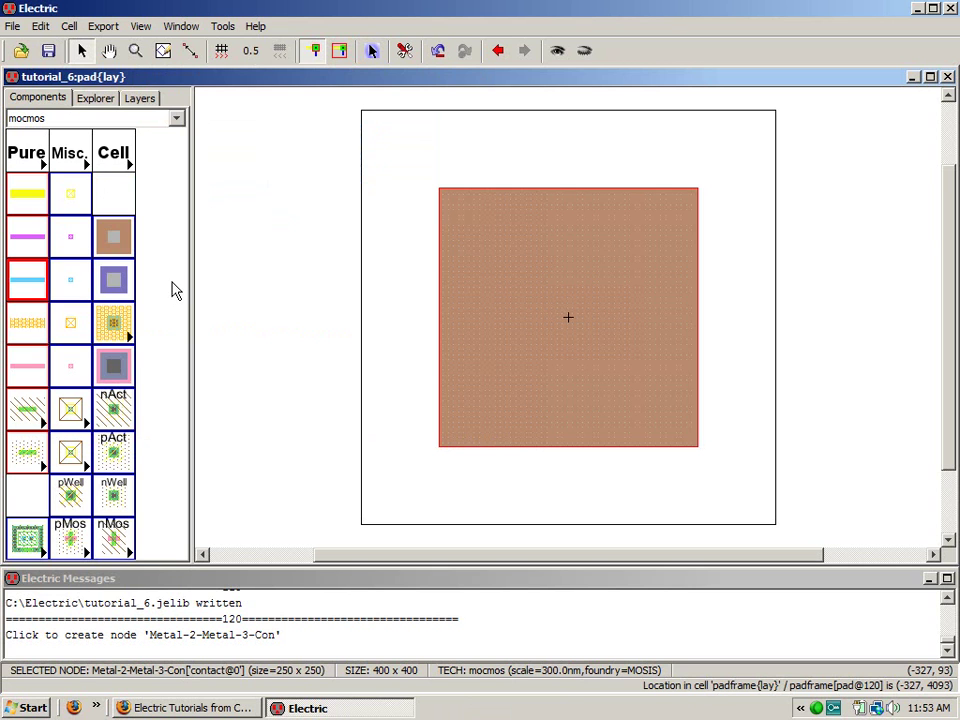
- Expand all pad instances in the padframe layout to show their contents
{"action": "left_click", "coordinate": [100, 97]}
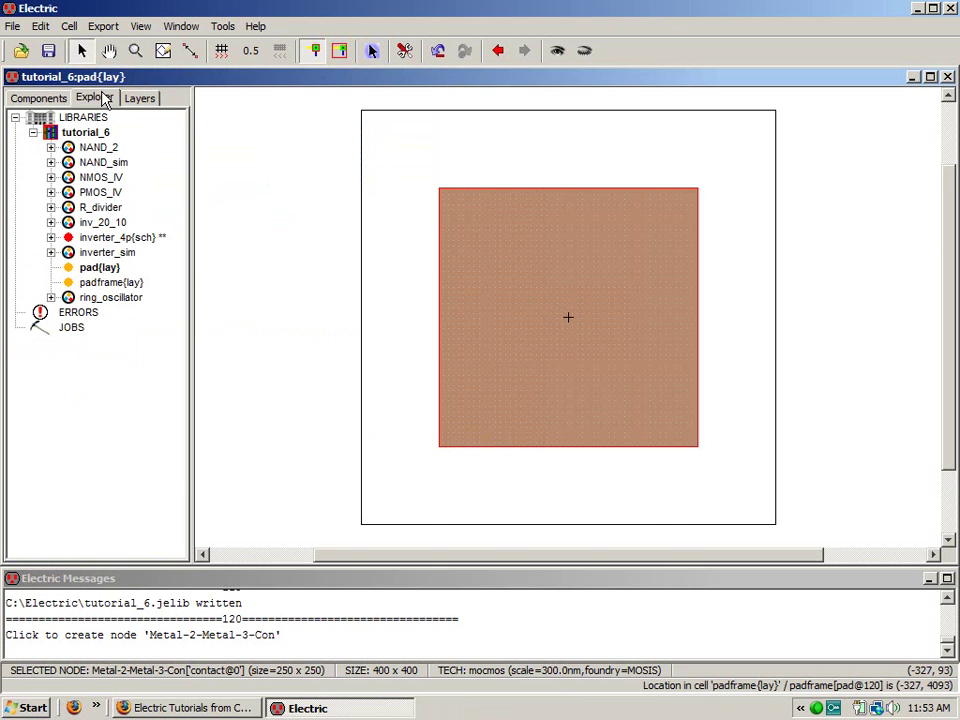
{"action": "double_click", "coordinate": [132, 282]}
{"action": "left_click_drag", "start_coordinate": [327, 90], "coordinate": [879, 540]}
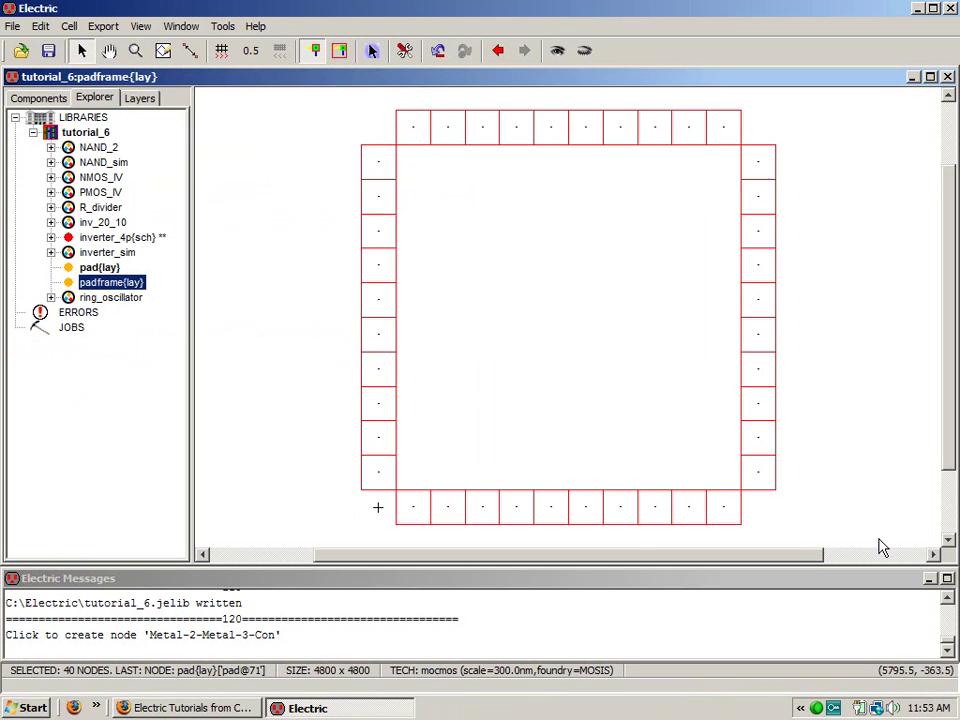
{"action": "left_click", "coordinate": [557, 50]}
{"action": "left_click", "coordinate": [240, 204]}
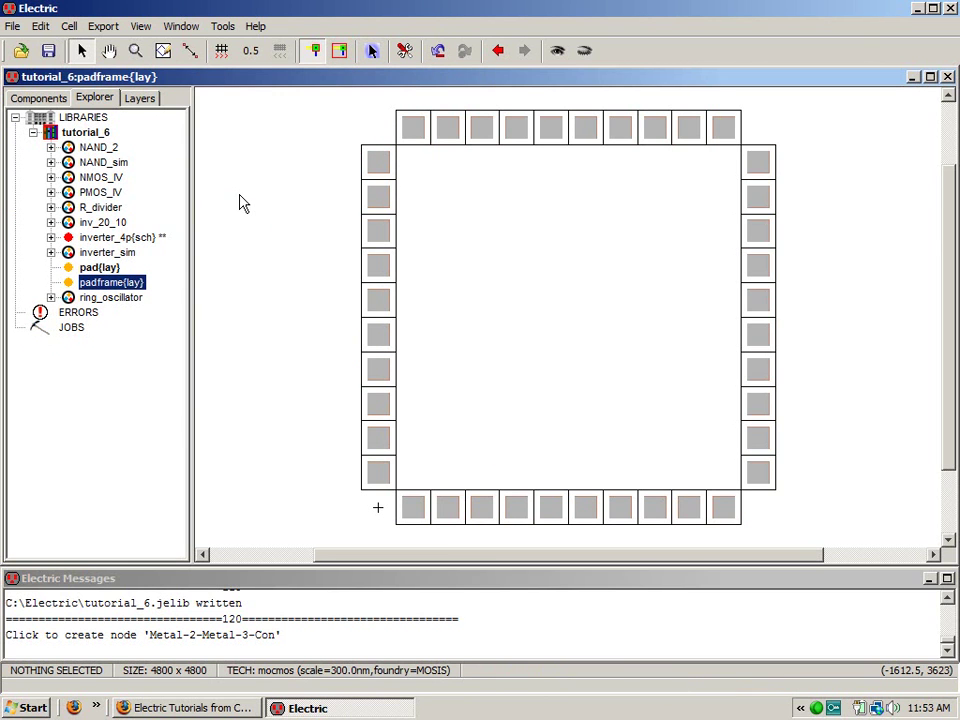
- Examine the pad layout's metal and via structure in a 3D view, rotating it, then close the view
{"action": "left_click", "coordinate": [92, 268]}
{"action": "double_click", "coordinate": [90, 272]}
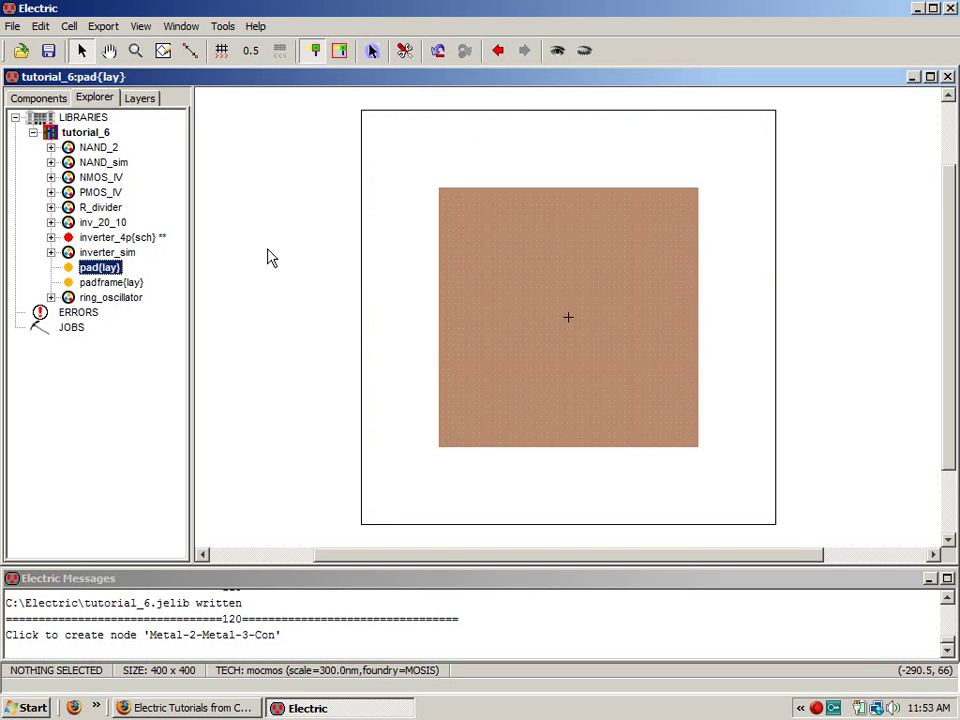
{"action": "left_click", "coordinate": [181, 27]}
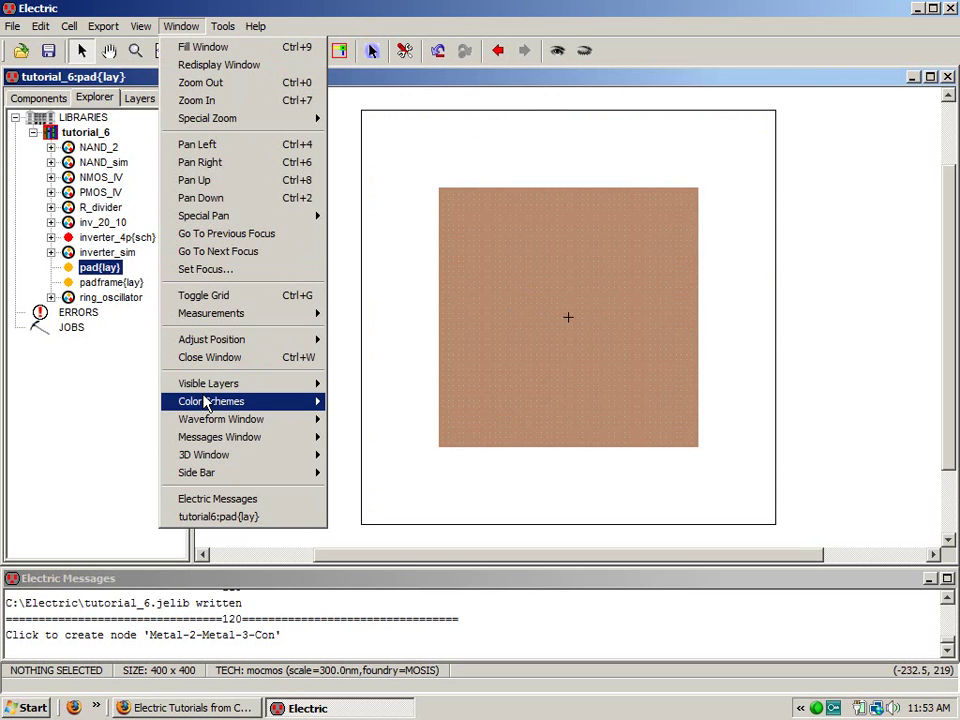
{"action": "mouse_move", "coordinate": [236, 460]}
{"action": "left_click", "coordinate": [355, 456]}
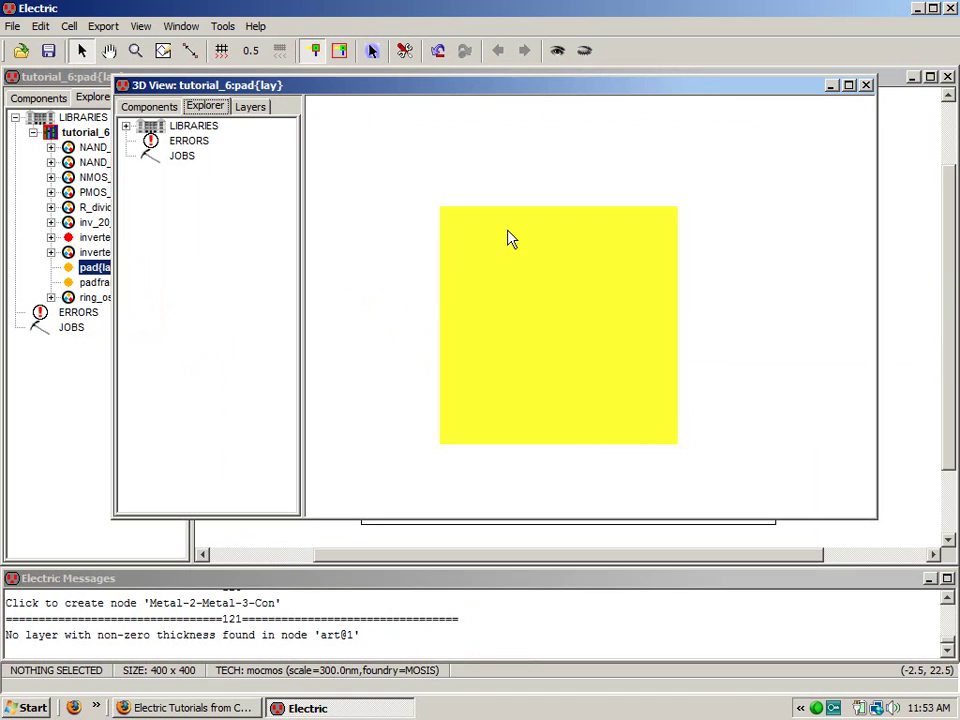
{"action": "left_click_drag", "start_coordinate": [510, 236], "coordinate": [587, 266]}
{"action": "left_click", "coordinate": [867, 86]}
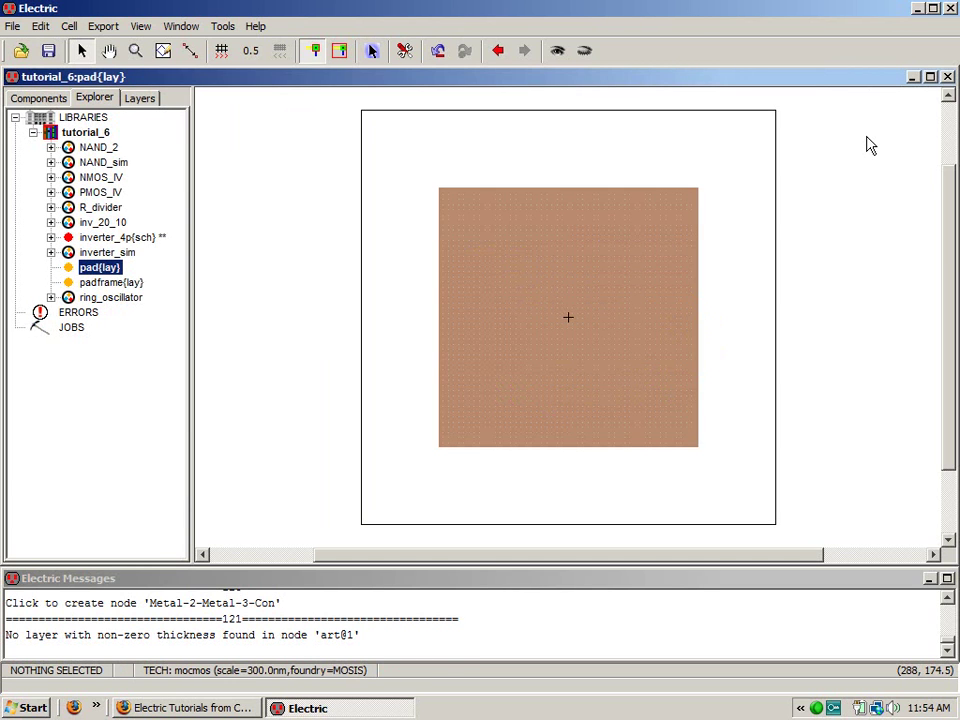
- Place a Passivation-Node in the pad layout, outside the cell's outer frame
{"action": "left_click", "coordinate": [42, 102]}
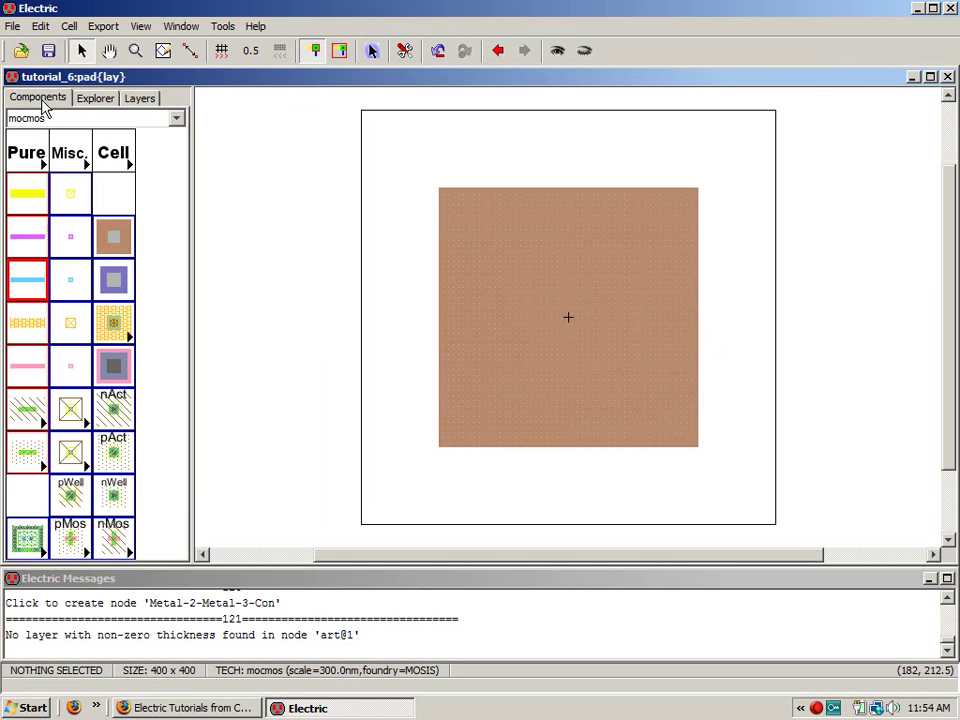
{"action": "left_click", "coordinate": [45, 170]}
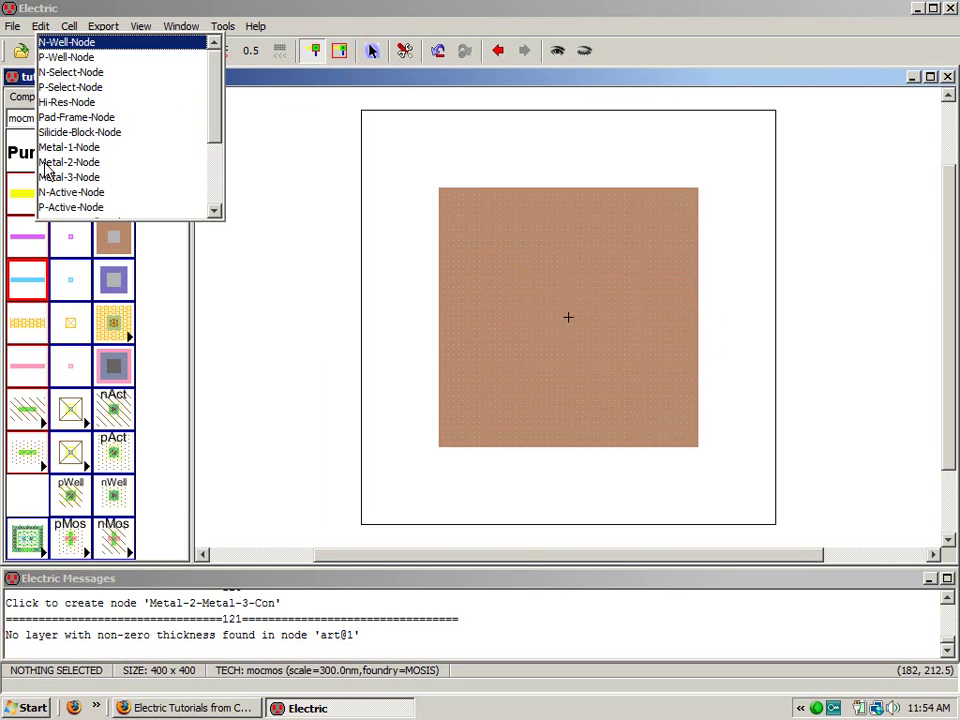
{"action": "left_click", "coordinate": [215, 192]}
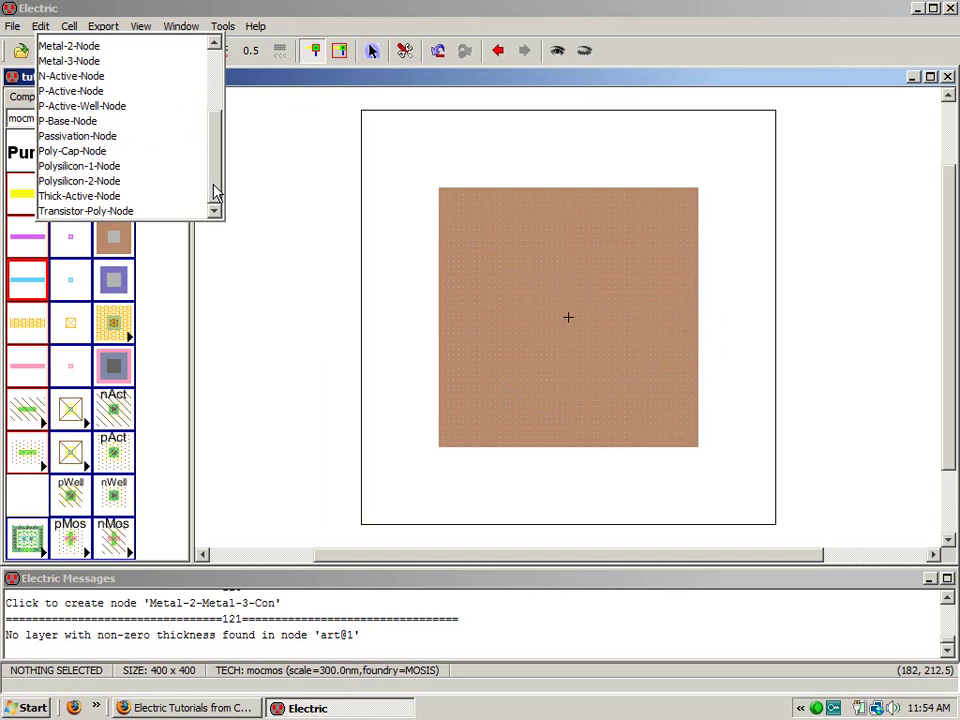
{"action": "left_click", "coordinate": [70, 137]}
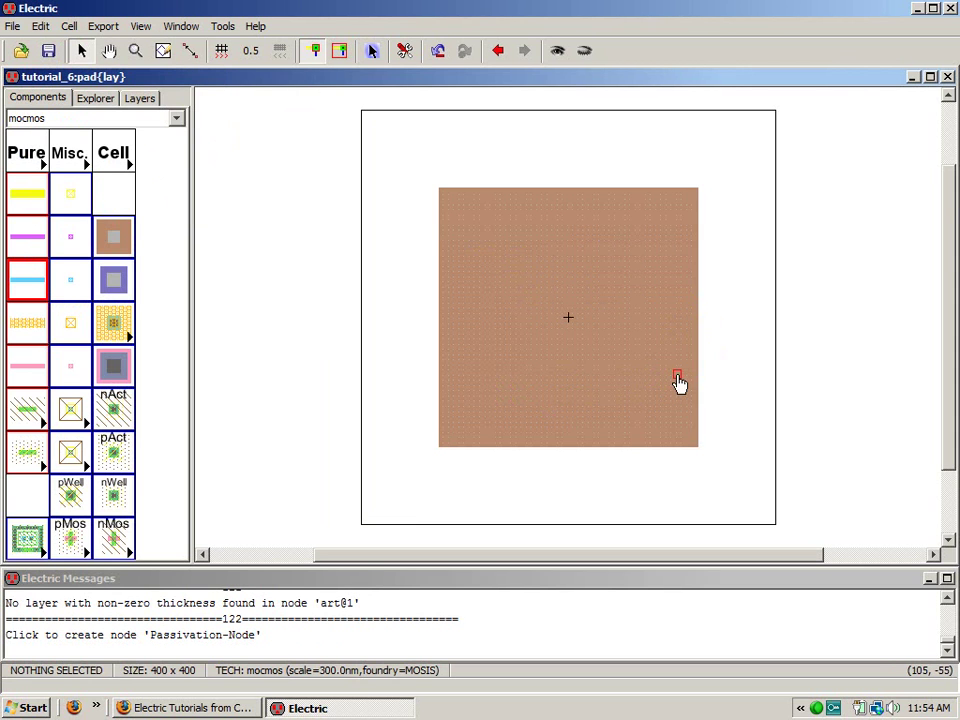
{"action": "left_click", "coordinate": [254, 325]}
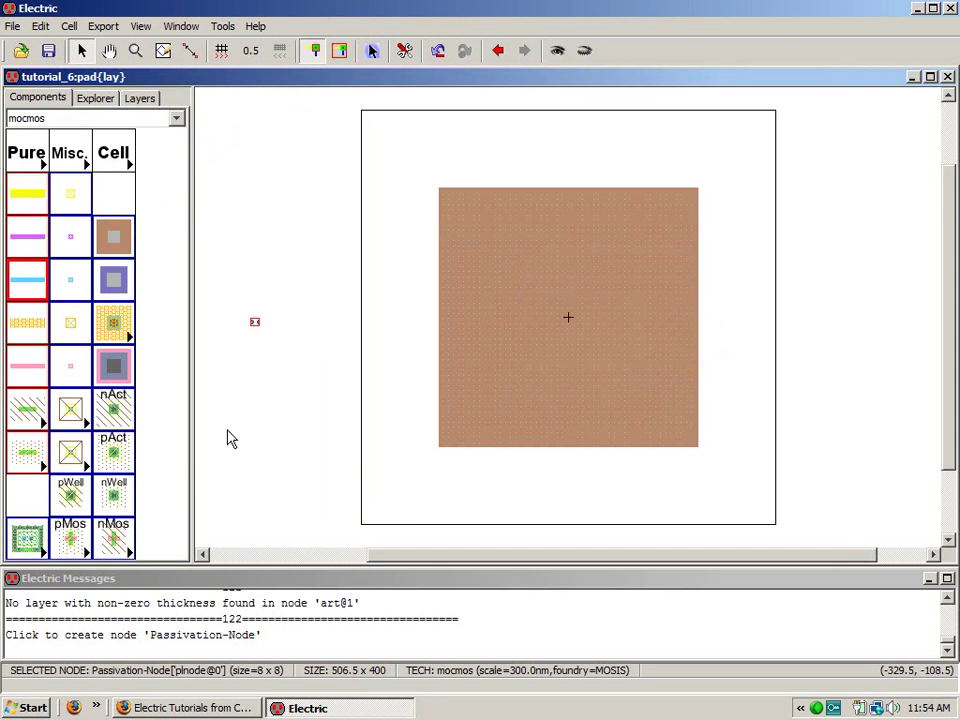
- Set the passivation node's X and Y size to 200 and its X and Y position to 0
{"action": "key", "text": "ctrl+i"}
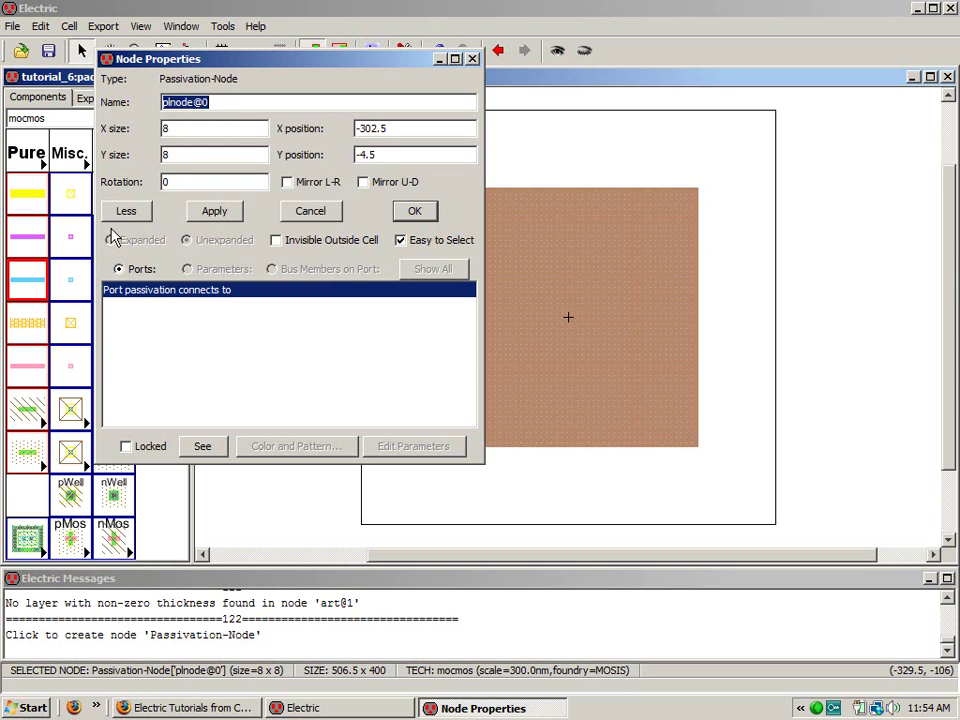
{"action": "left_click", "coordinate": [182, 128]}
{"action": "type", "text": "200"}
{"action": "left_click", "coordinate": [166, 154]}
{"action": "type", "text": "200"}
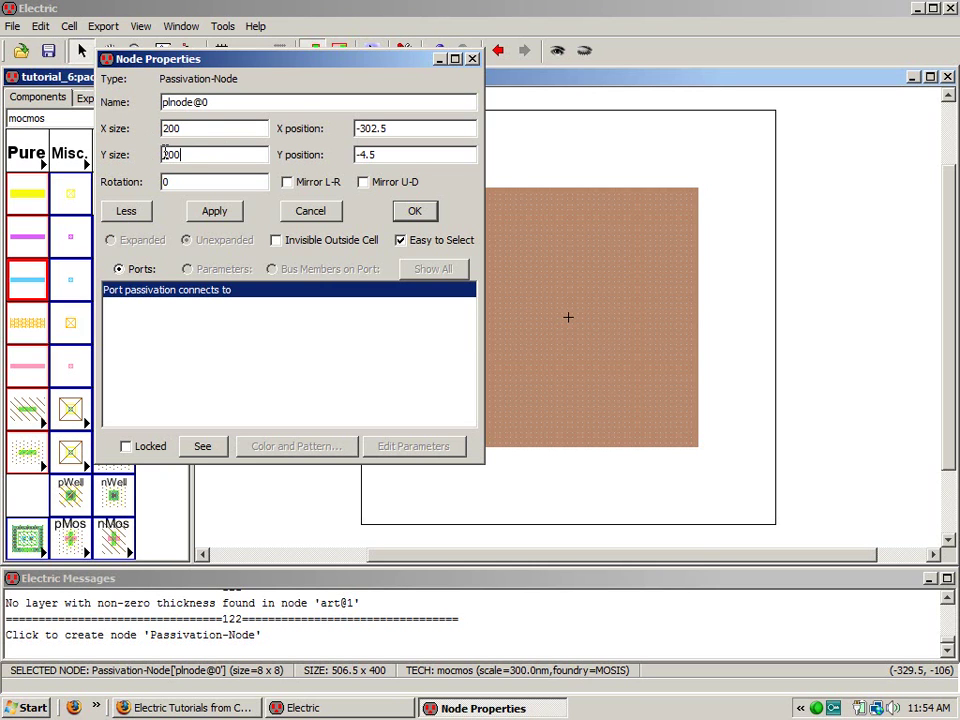
{"action": "left_click", "coordinate": [383, 130]}
{"action": "type", "text": "0"}
{"action": "left_click", "coordinate": [390, 154]}
{"action": "left_click_drag", "start_coordinate": [390, 154], "coordinate": [332, 161]}
{"action": "type", "text": "0"}
{"action": "left_click", "coordinate": [410, 214]}
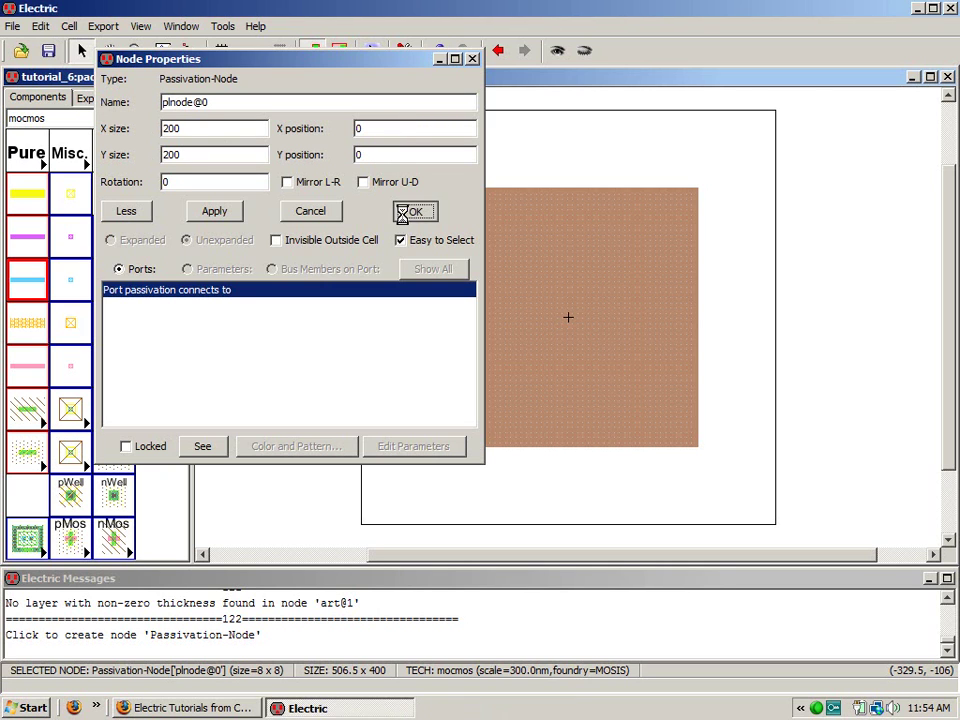
{"action": "left_click", "coordinate": [268, 261]}
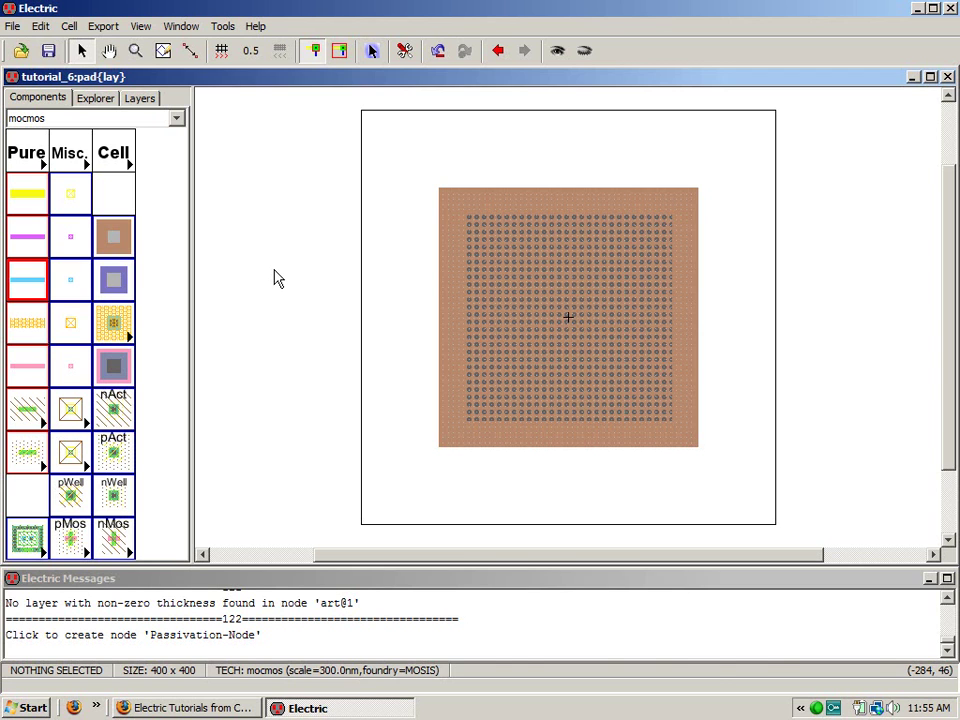
- Create an export named inout on the pad's Metal-2-Metal-3-Con contact
{"action": "left_click", "coordinate": [583, 205]}
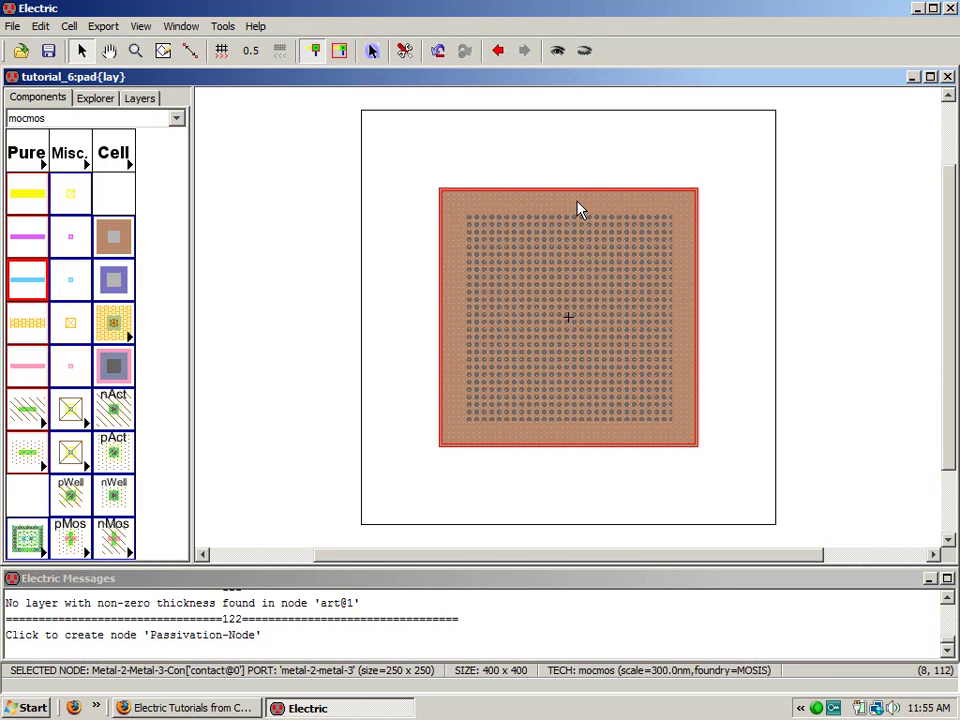
{"action": "key", "text": "ctrl+e"}
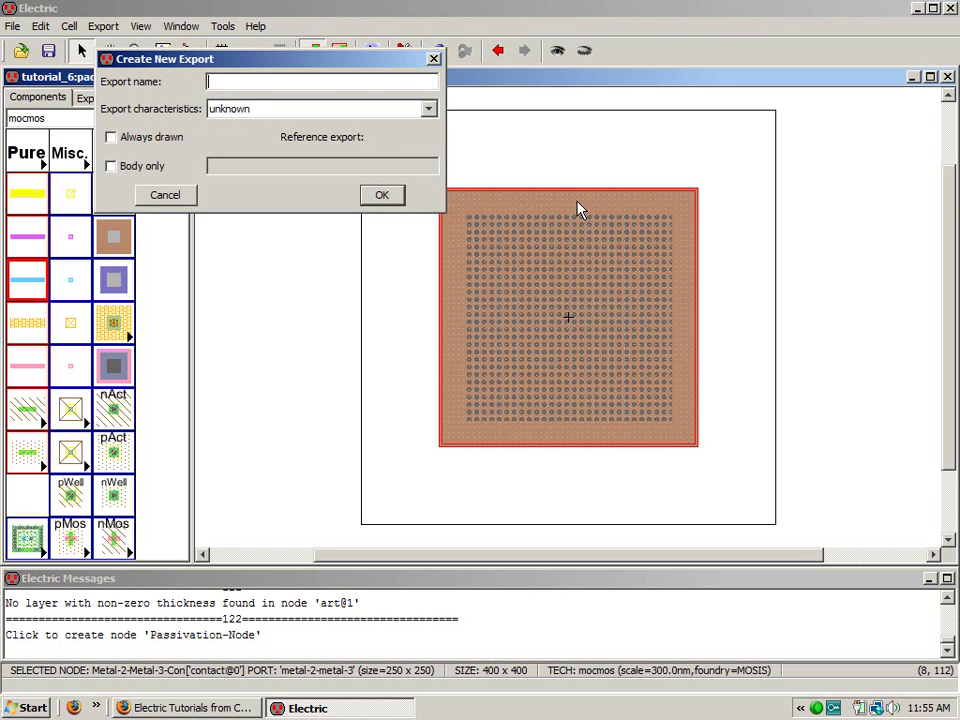
{"action": "type", "text": "inout"}
{"action": "left_click", "coordinate": [380, 196]}
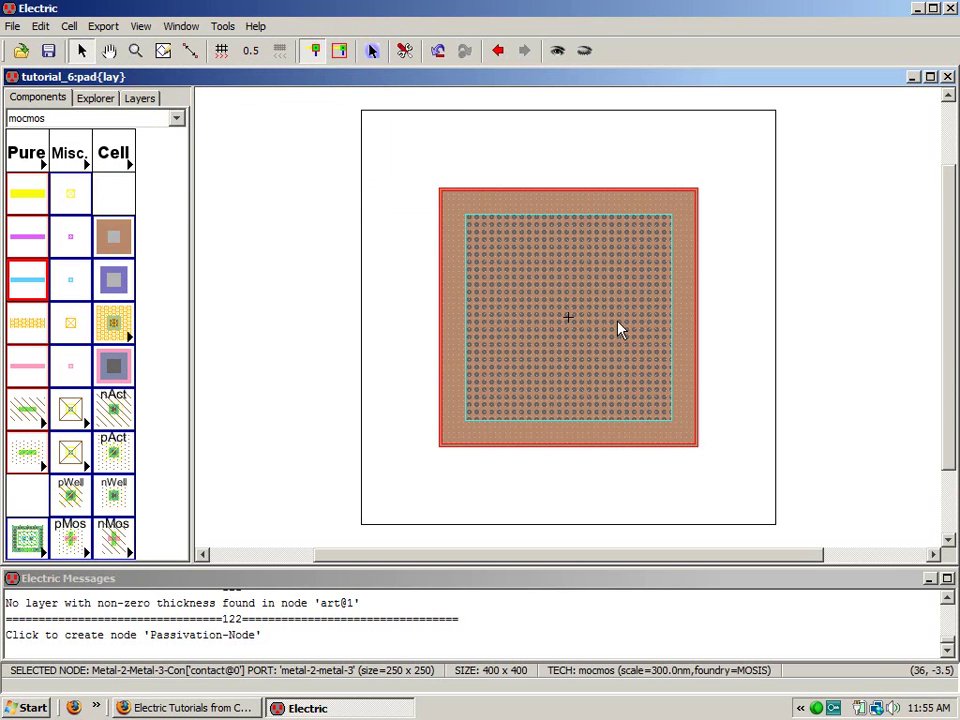
- Set the inout export label's text size to 125 units and fit the whole pad in the window
{"action": "scroll", "coordinate": [560, 314], "scroll_direction": "up", "scroll_amount": 5, "text": "ctrl"}
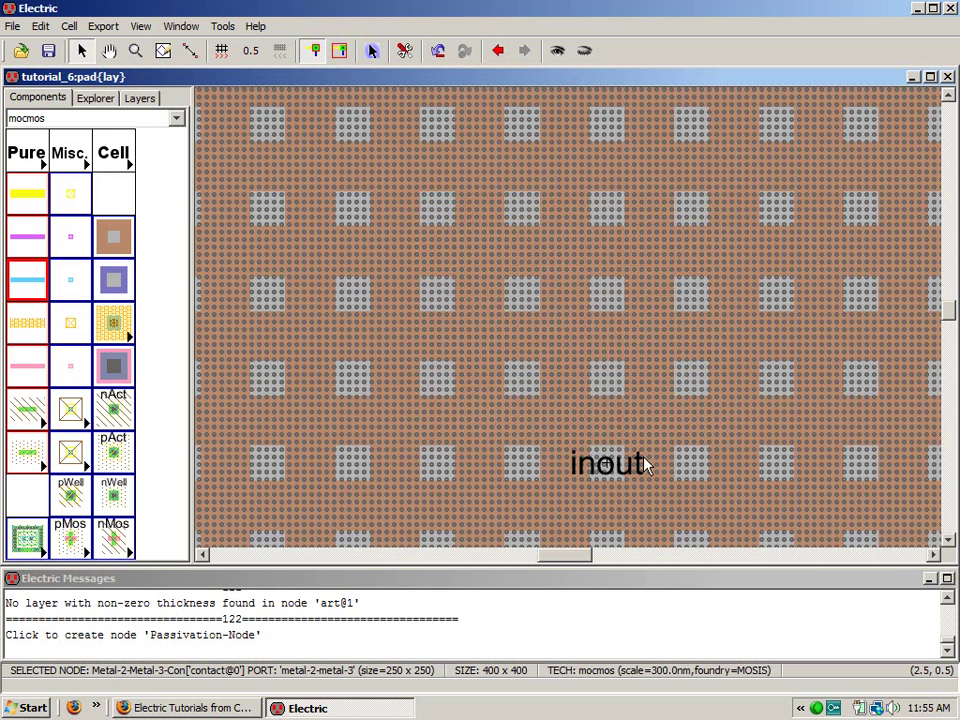
{"action": "left_click", "coordinate": [608, 465]}
{"action": "left_click", "coordinate": [628, 480]}
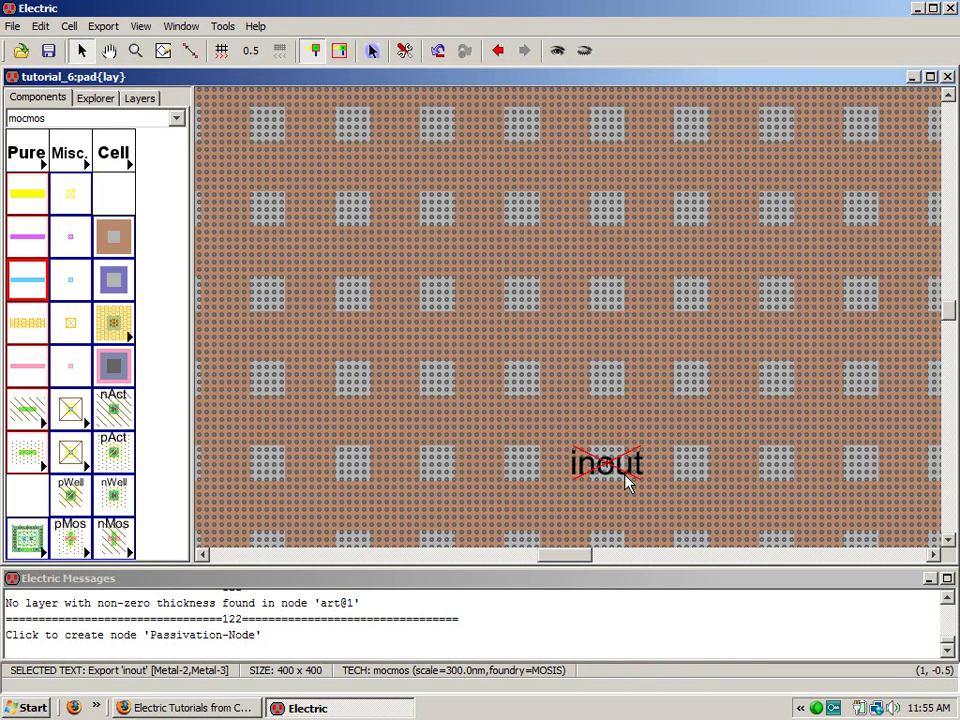
{"action": "double_click", "coordinate": [628, 480]}
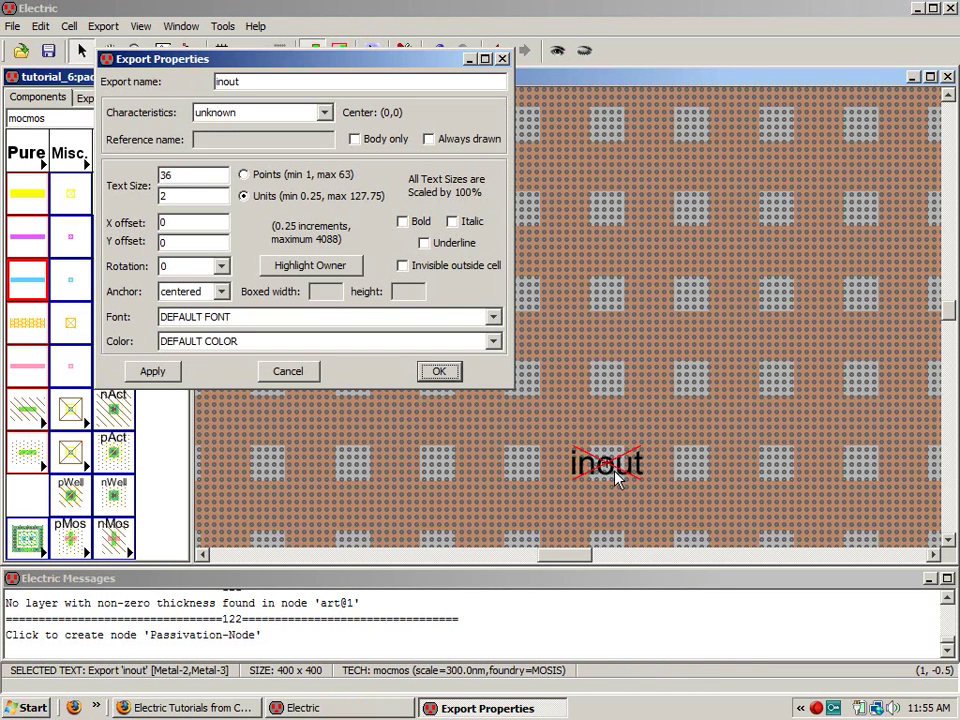
{"action": "double_click", "coordinate": [211, 196]}
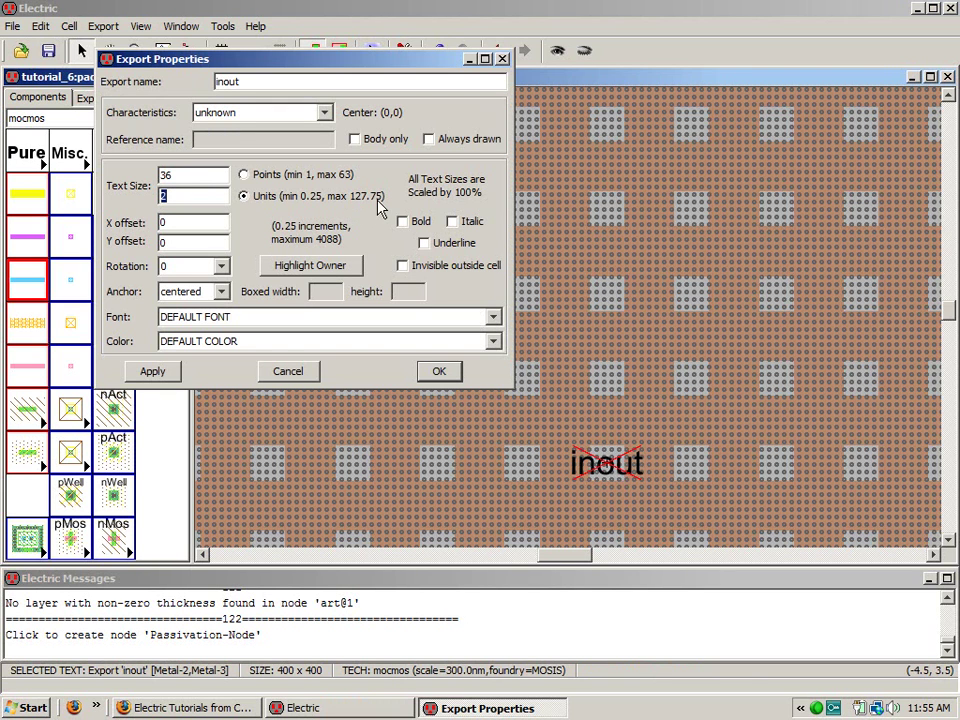
{"action": "type", "text": "125"}
{"action": "key", "text": "Return"}
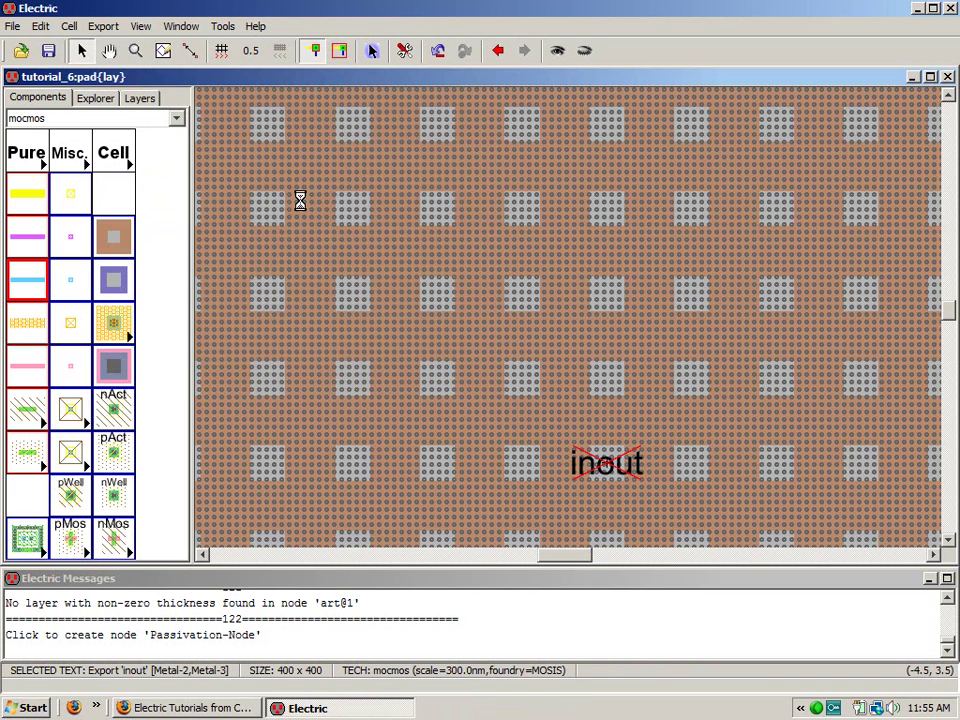
{"action": "key", "text": "ctrl+9"}
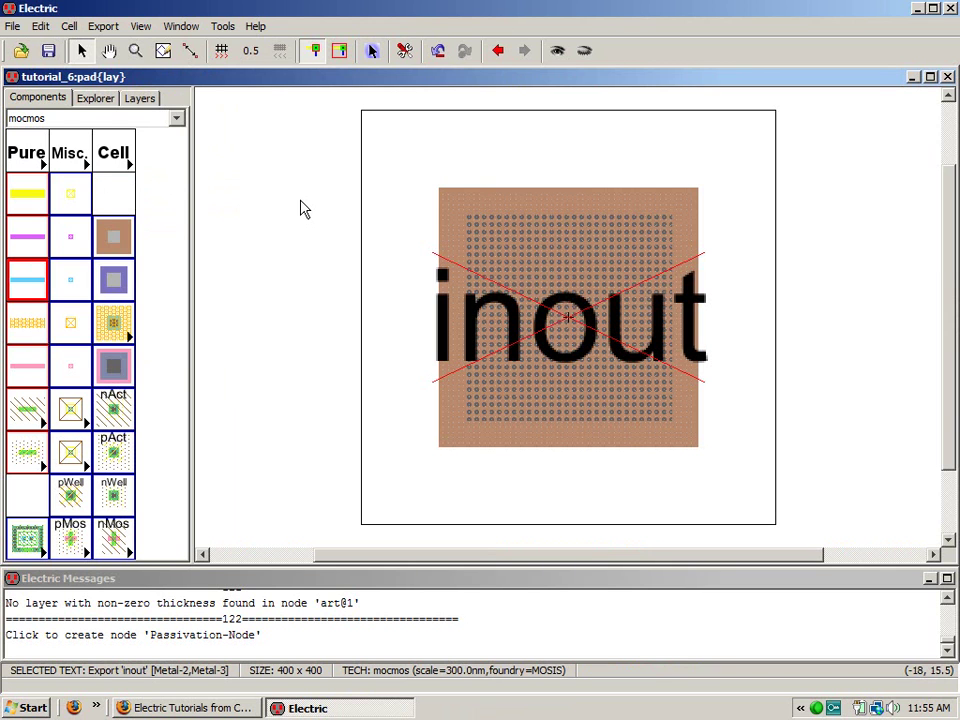
- Set the inout export label's text size to 25 units
{"action": "key", "text": "ctrl+i"}
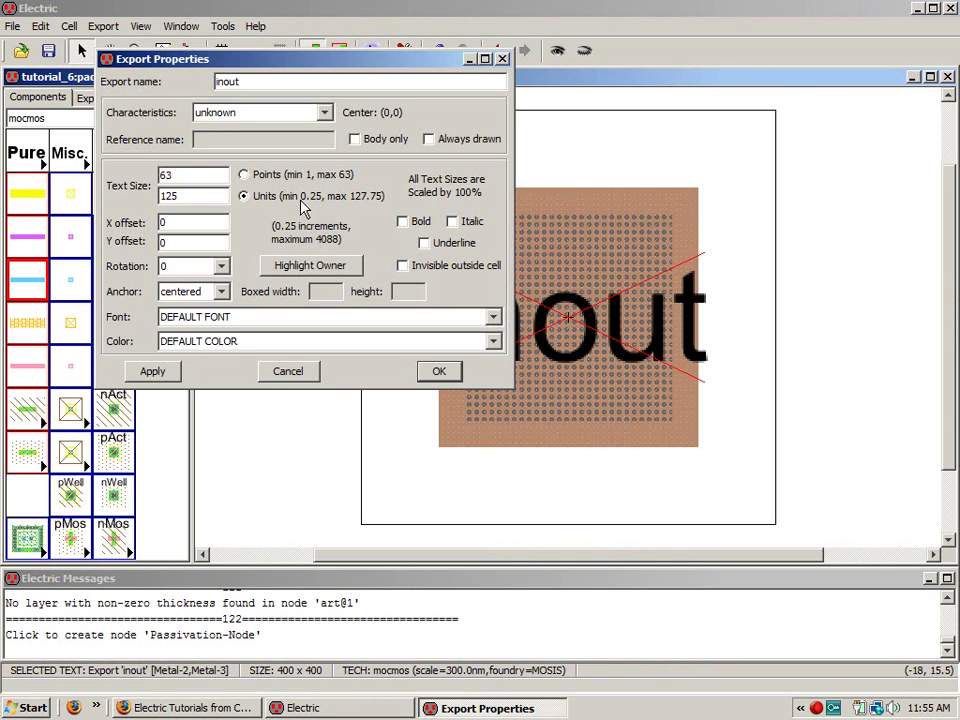
{"action": "left_click", "coordinate": [167, 199]}
{"action": "key", "text": "BackSpace"}
{"action": "left_click", "coordinate": [443, 370]}
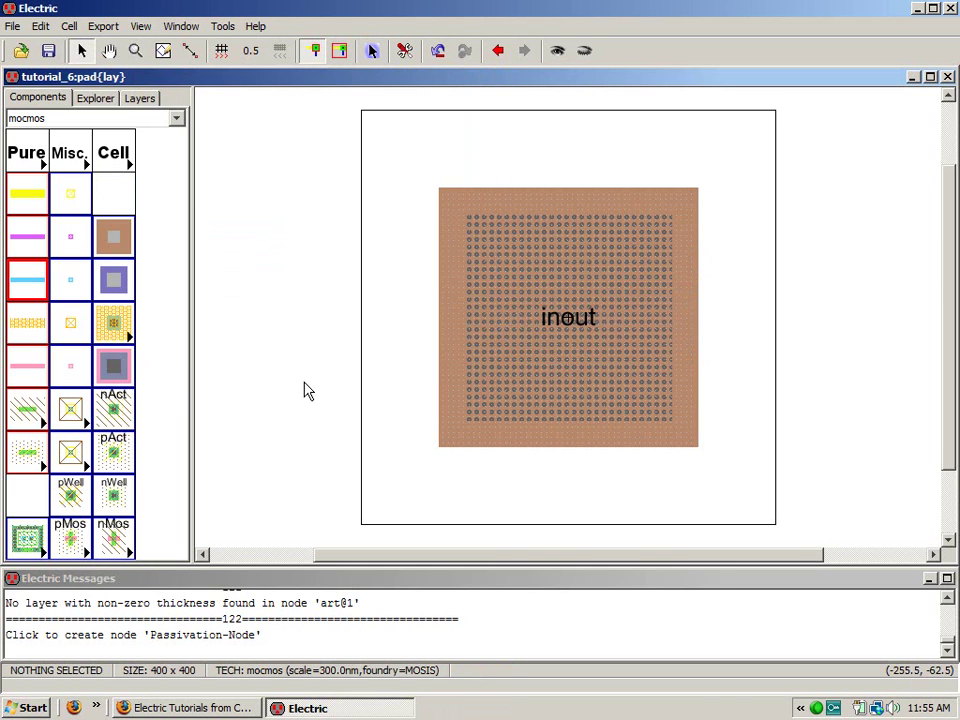
- Create a new schematic cell named pad in the tutorial_6 library
{"action": "left_click", "coordinate": [94, 98]}
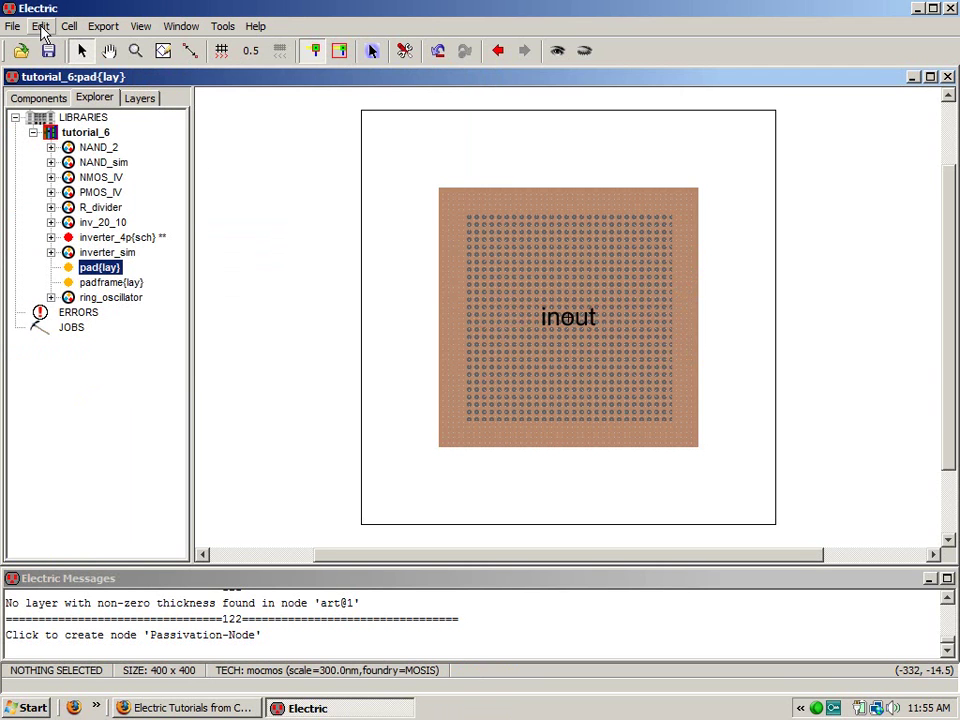
{"action": "key", "text": "ctrl+n"}
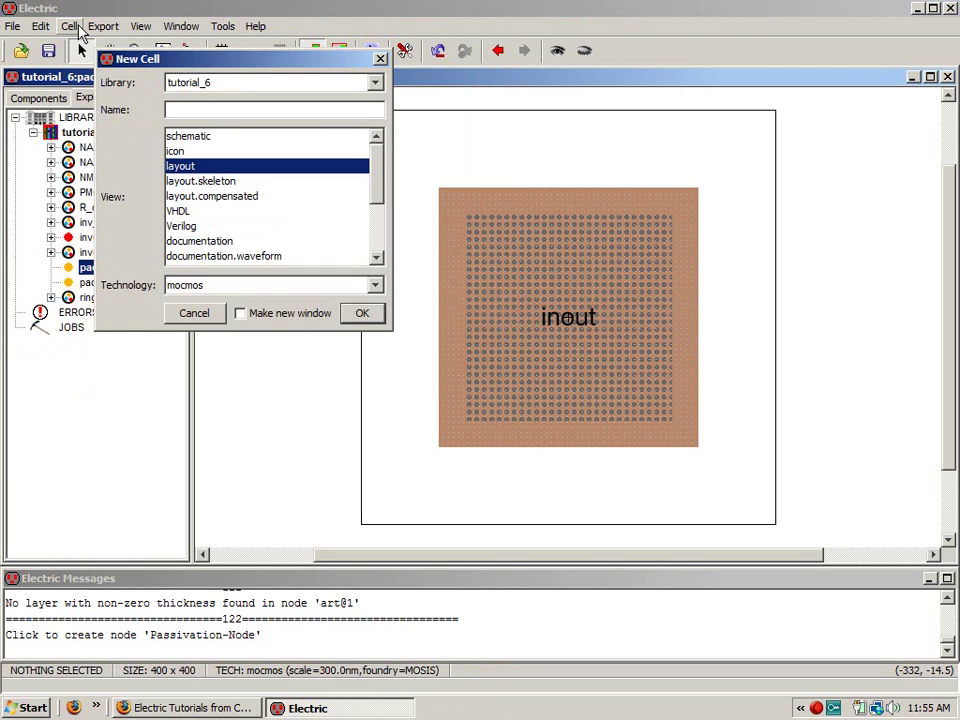
{"action": "type", "text": "pad"}
{"action": "left_click", "coordinate": [180, 137]}
{"action": "left_click", "coordinate": [362, 313]}
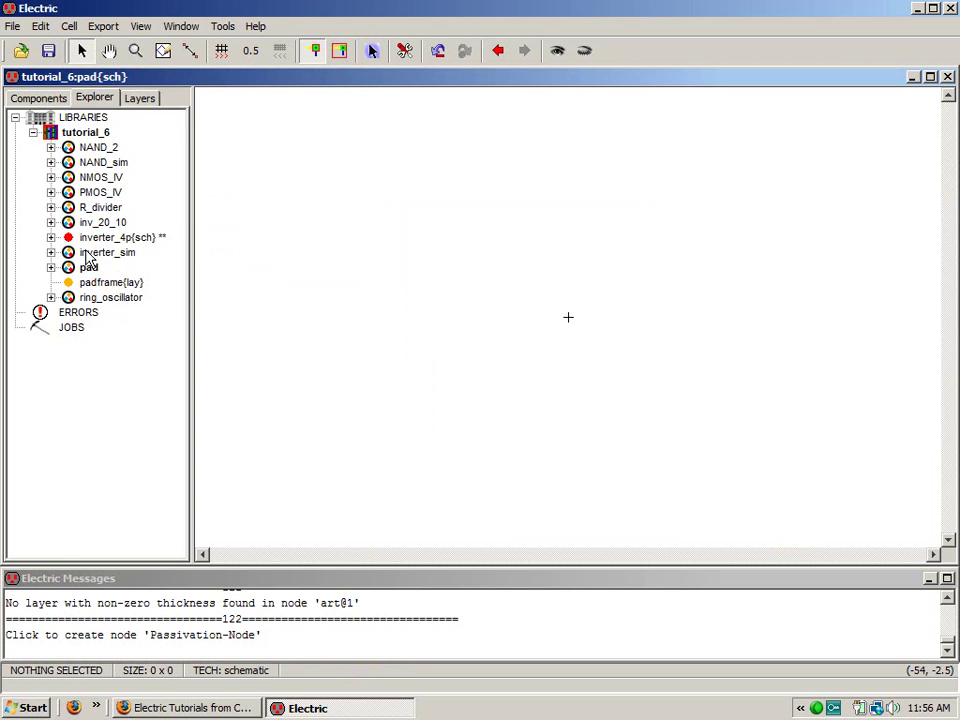
- Place an Off-Page connector at the origin of the pad schematic
{"action": "left_click", "coordinate": [38, 97]}
{"action": "left_click", "coordinate": [20, 444]}
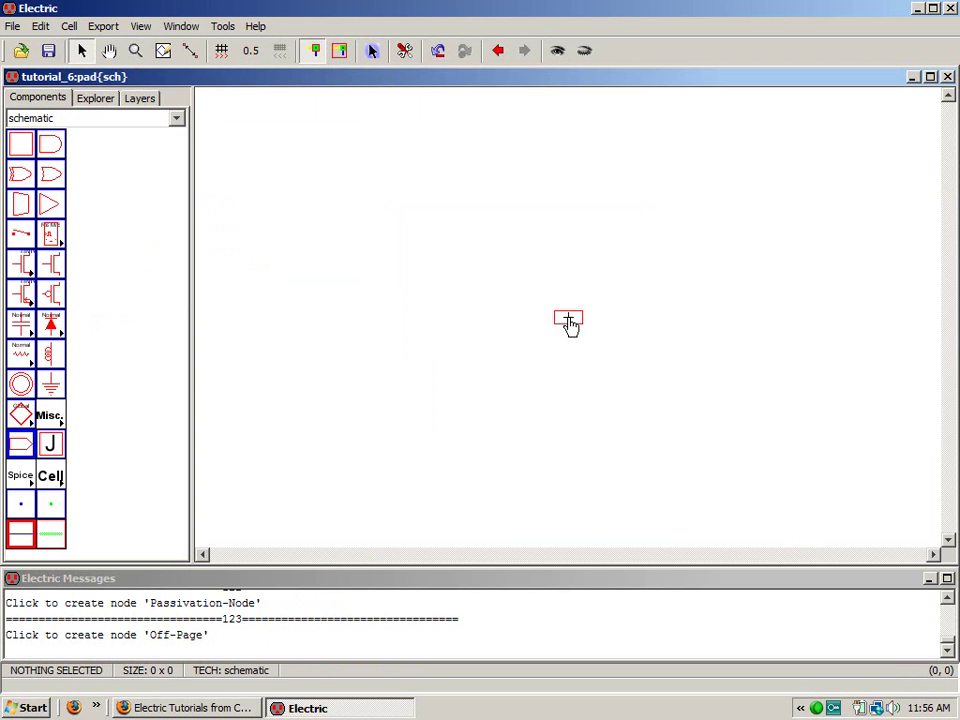
{"action": "left_click", "coordinate": [568, 319]}
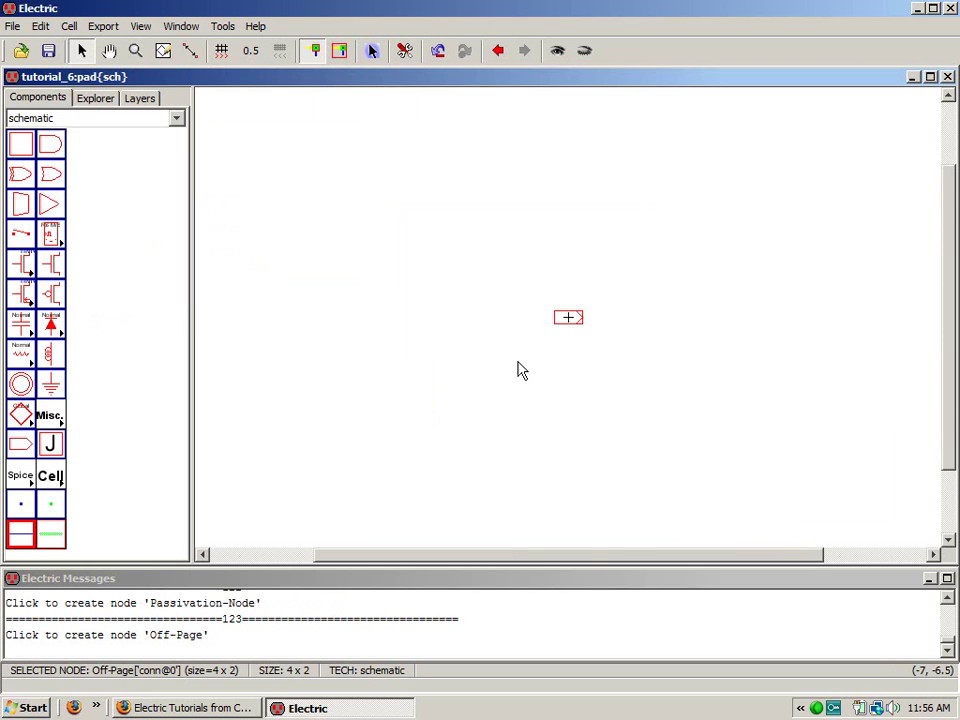
- Create an export named inout on port a of the Off-Page connector
{"action": "right_click_drag", "start_coordinate": [518, 362], "coordinate": [648, 215], "text": "shift"}
{"action": "left_click", "coordinate": [488, 402]}
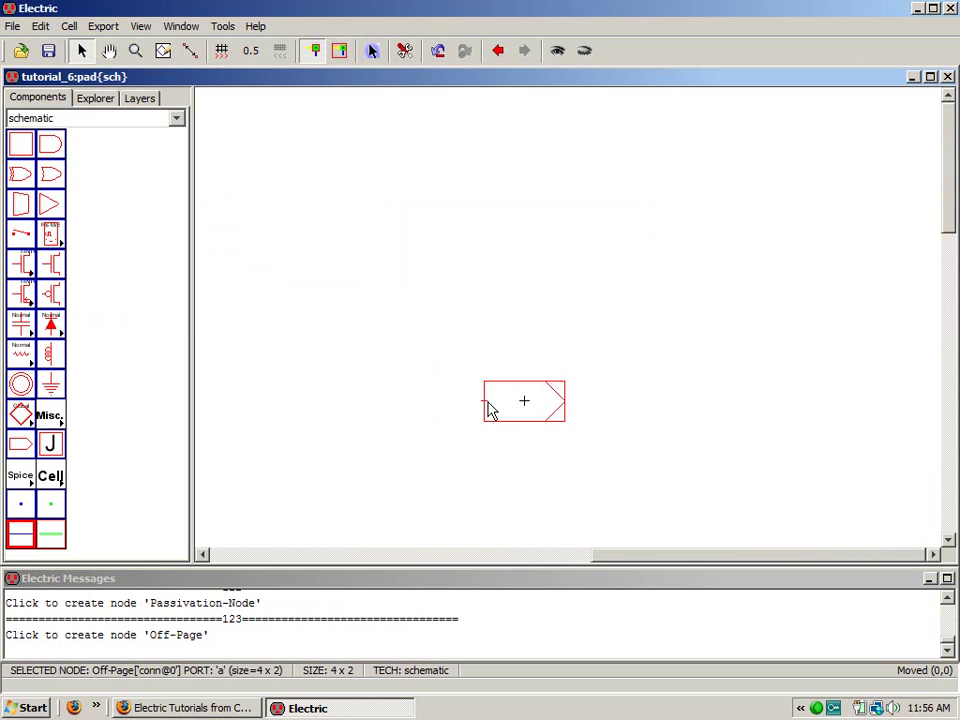
{"action": "key", "text": "ctrl+e"}
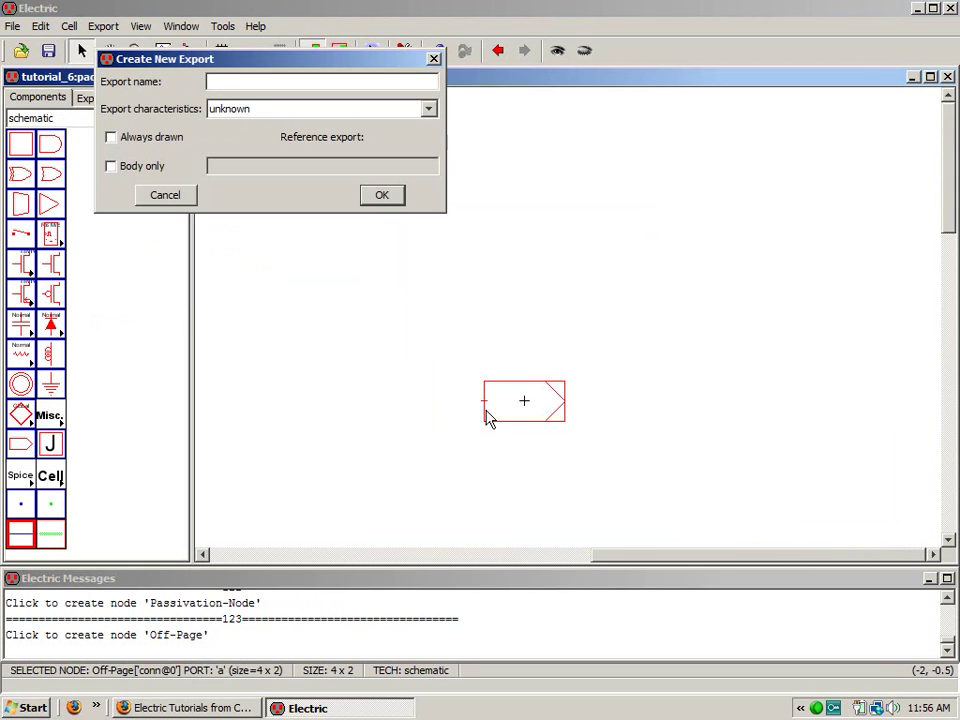
{"action": "type", "text": "inout"}
{"action": "left_click", "coordinate": [395, 194]}
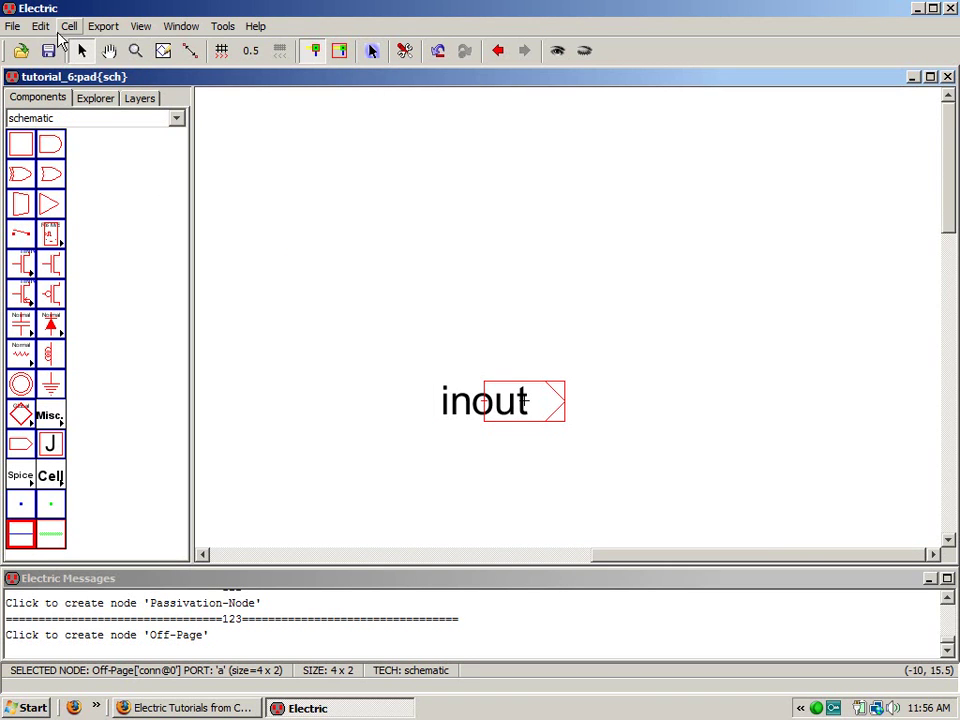
- Make an icon view of the pad schematic and move the icon instance 1 unit right and 0.5 unit up
{"action": "left_click", "coordinate": [144, 27]}
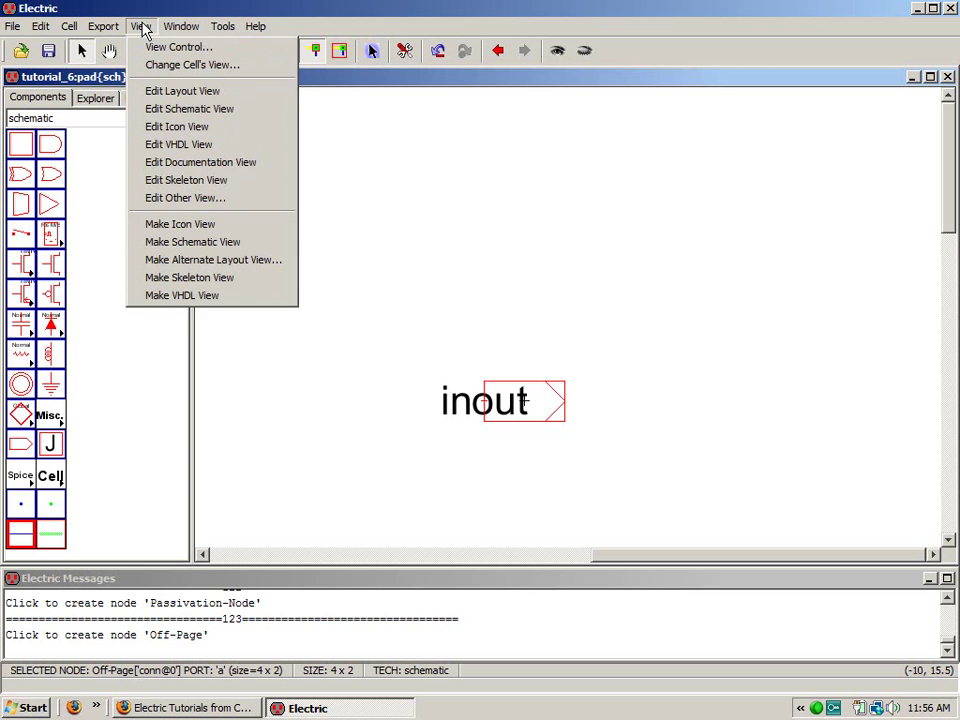
{"action": "left_click", "coordinate": [184, 224]}
{"action": "left_click", "coordinate": [681, 377]}
{"action": "left_click_drag", "start_coordinate": [677, 375], "coordinate": [701, 370]}
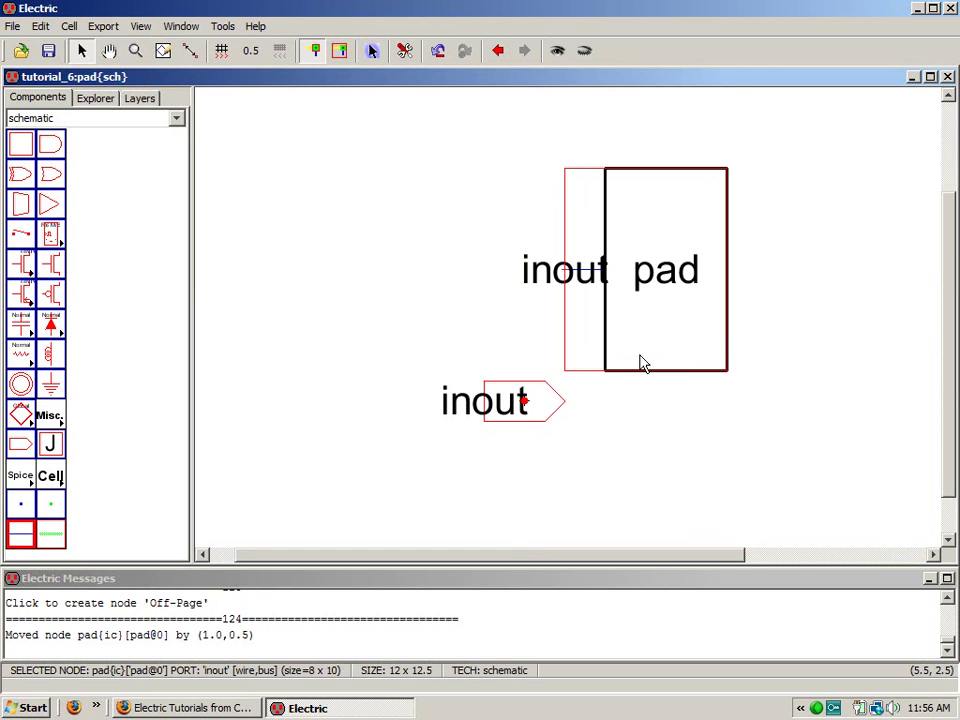
- Open the icon view of the pad cell and start outline editing of its box with the grid shown
{"action": "key", "text": "ctrl+d"}
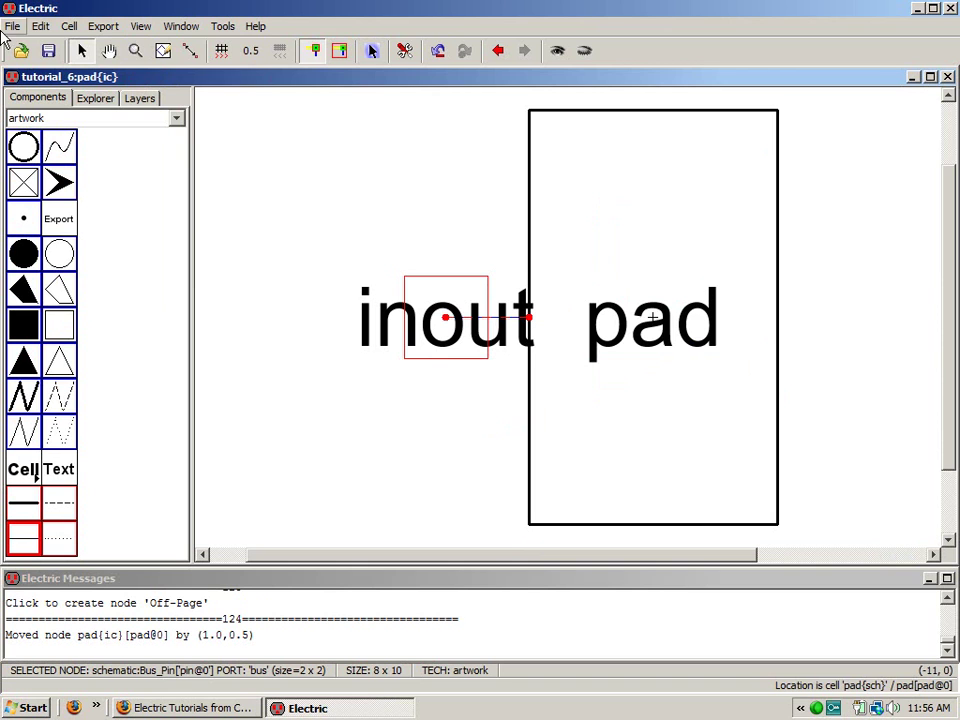
{"action": "left_click", "coordinate": [695, 523]}
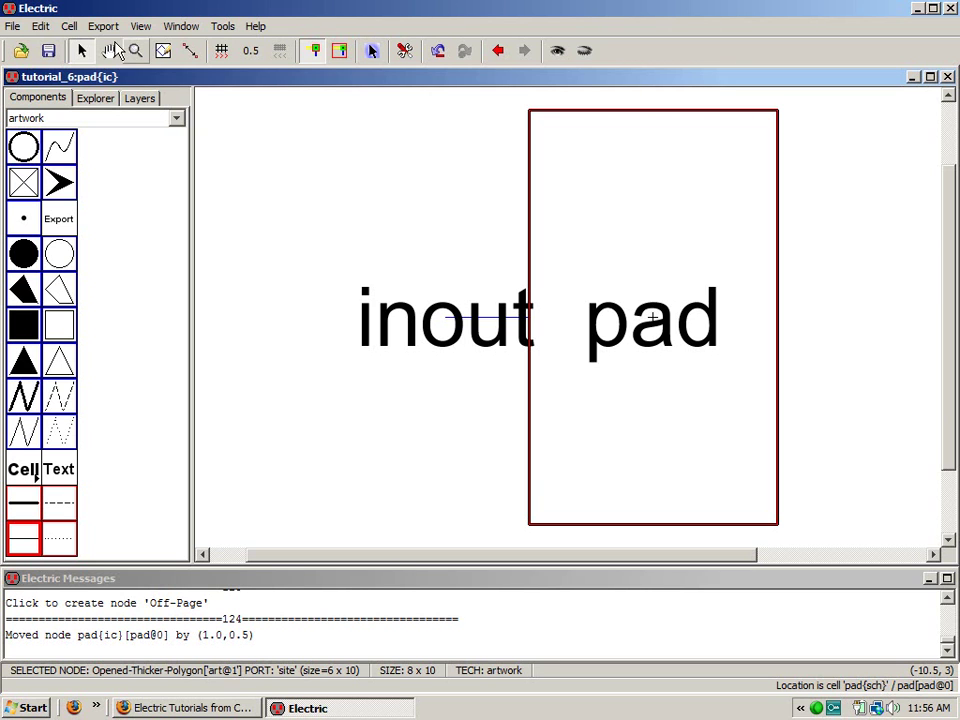
{"action": "left_click", "coordinate": [40, 26]}
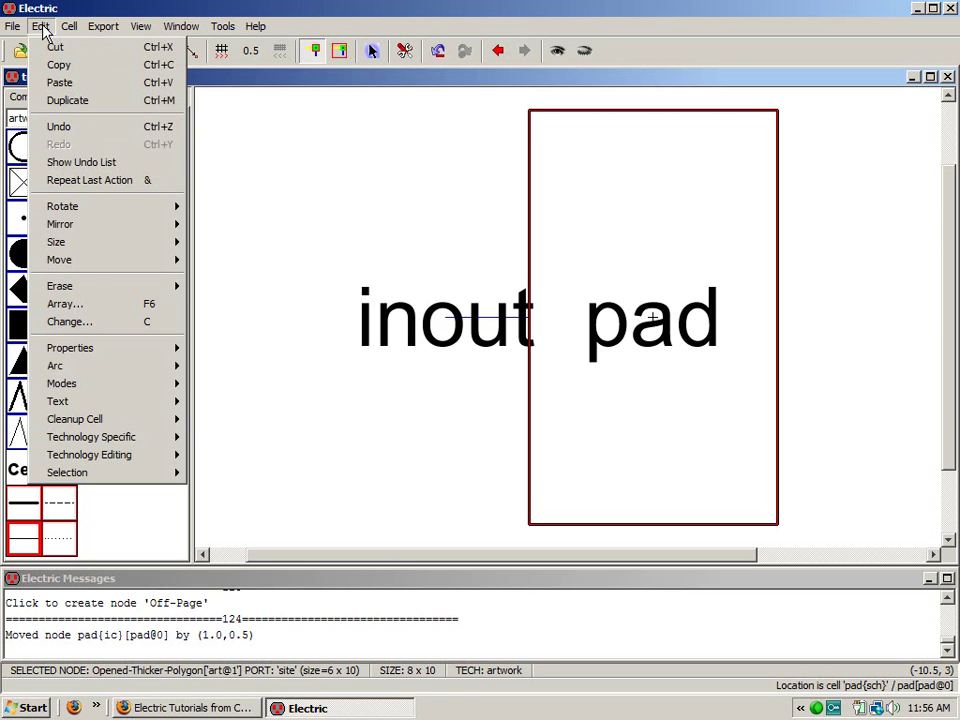
{"action": "mouse_move", "coordinate": [100, 384]}
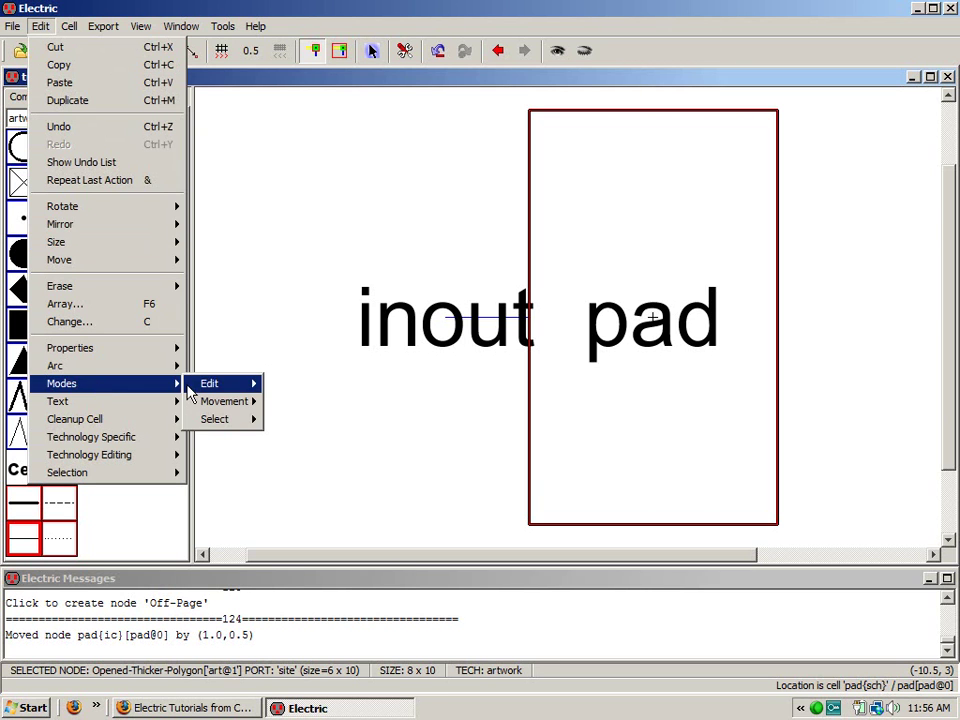
{"action": "mouse_move", "coordinate": [205, 384]}
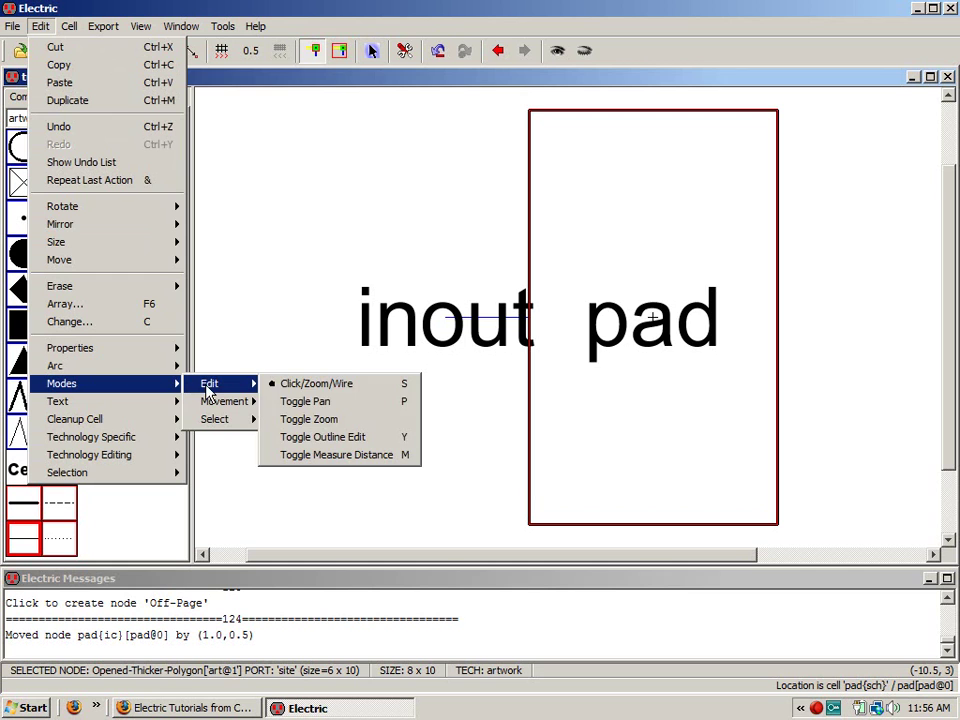
{"action": "left_click", "coordinate": [354, 437]}
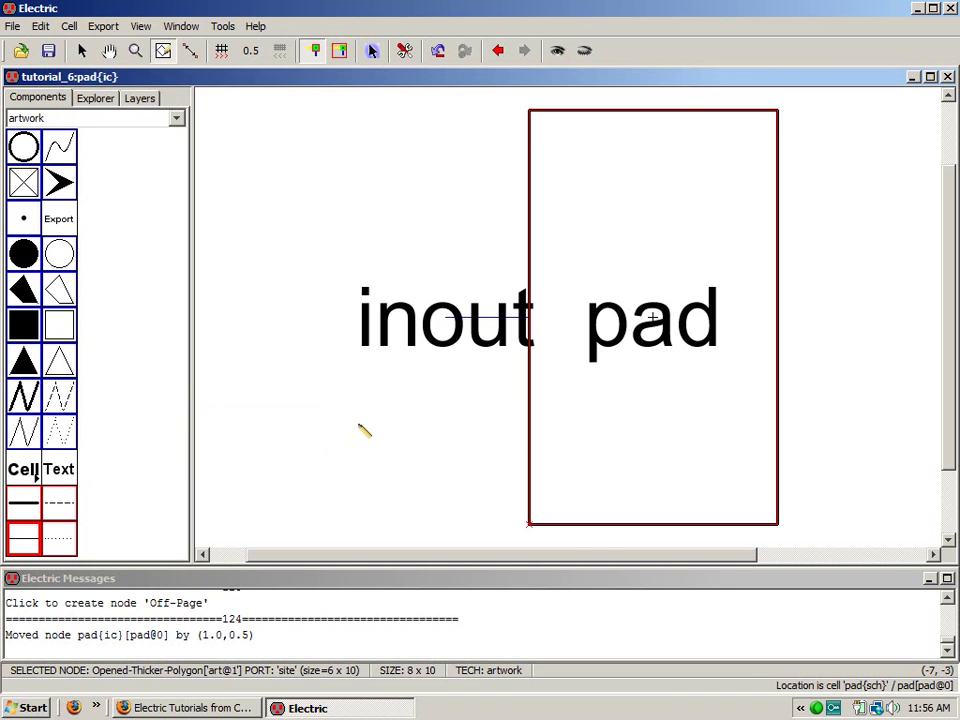
{"action": "key", "text": "ctrl+g"}
- Reshape the icon's box to 4 units wide and 5 units high by moving its outline points, then leave outline editing
{"action": "left_click_drag", "start_coordinate": [532, 524], "coordinate": [572, 400]}
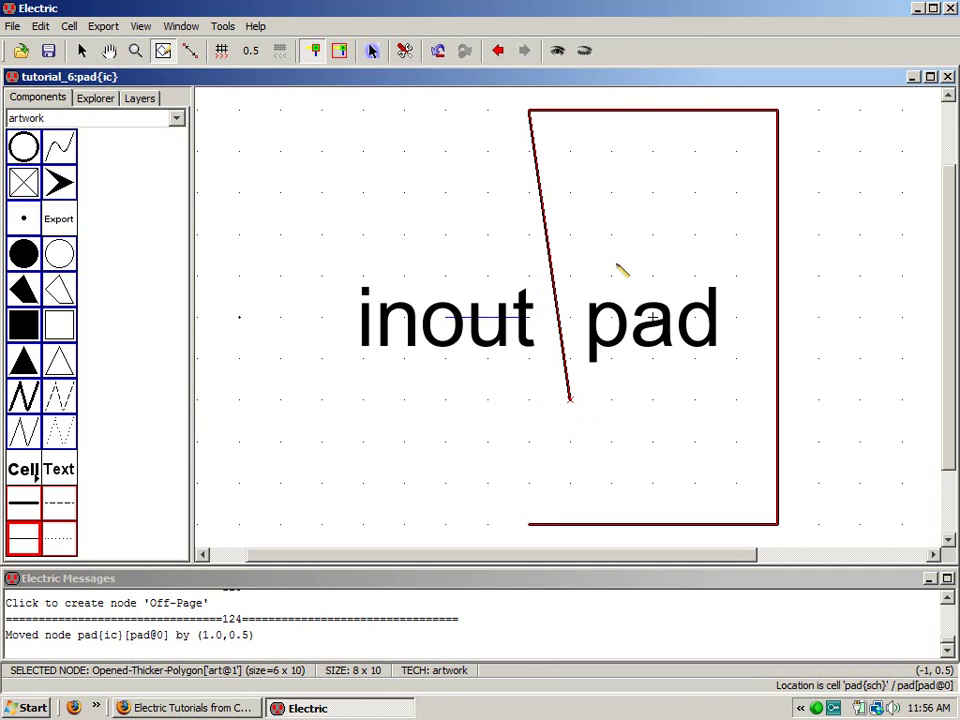
{"action": "left_click_drag", "start_coordinate": [530, 112], "coordinate": [574, 235]}
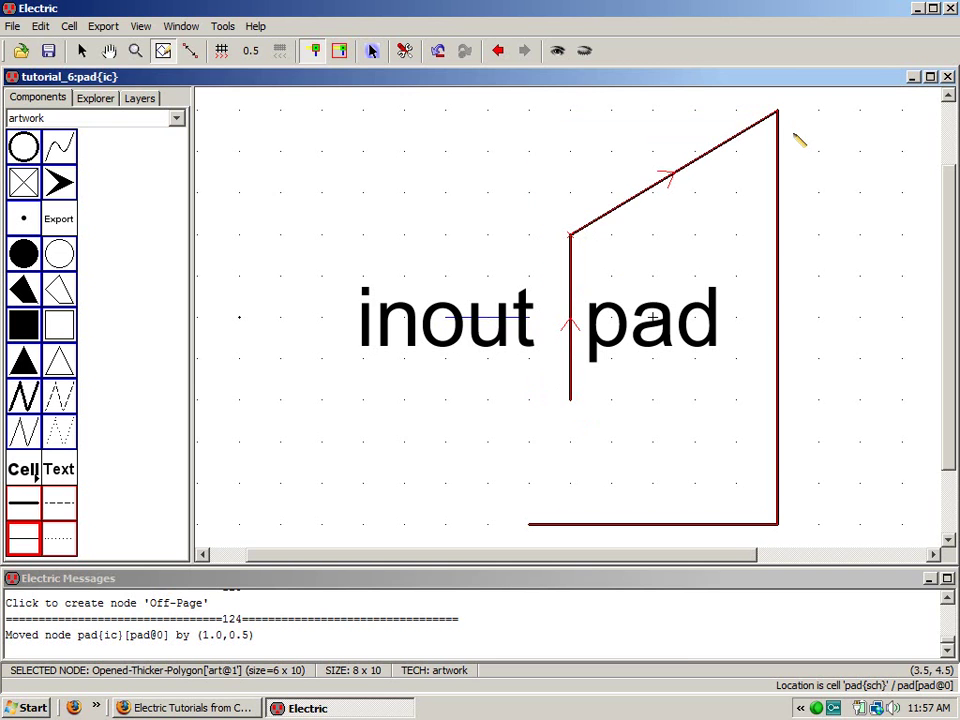
{"action": "left_click_drag", "start_coordinate": [780, 111], "coordinate": [737, 236]}
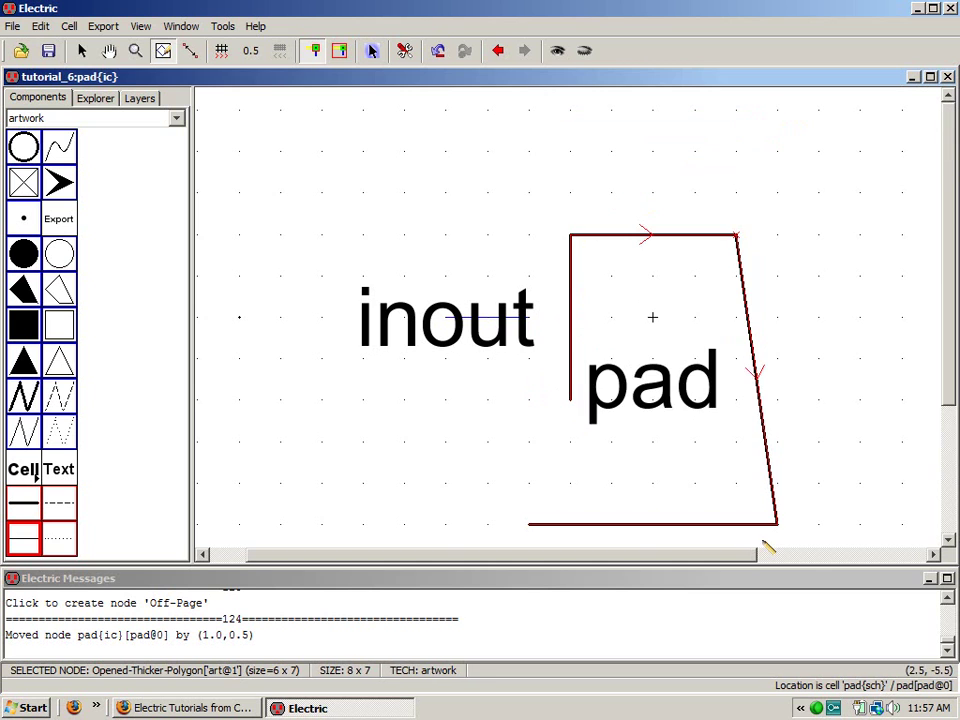
{"action": "left_click_drag", "start_coordinate": [779, 525], "coordinate": [737, 442]}
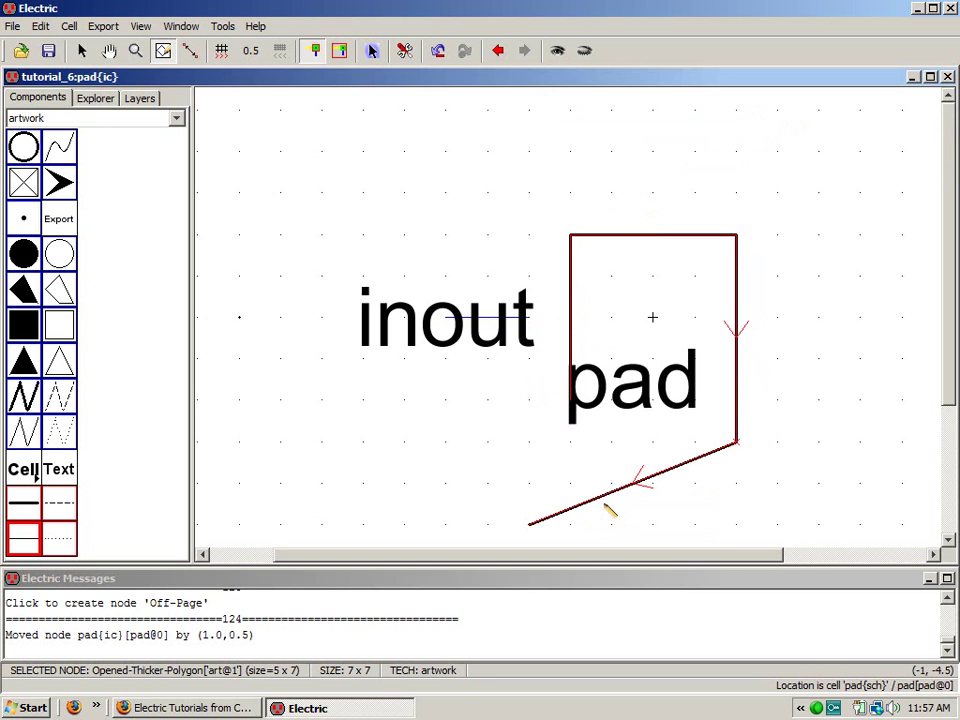
{"action": "left_click_drag", "start_coordinate": [532, 525], "coordinate": [571, 443]}
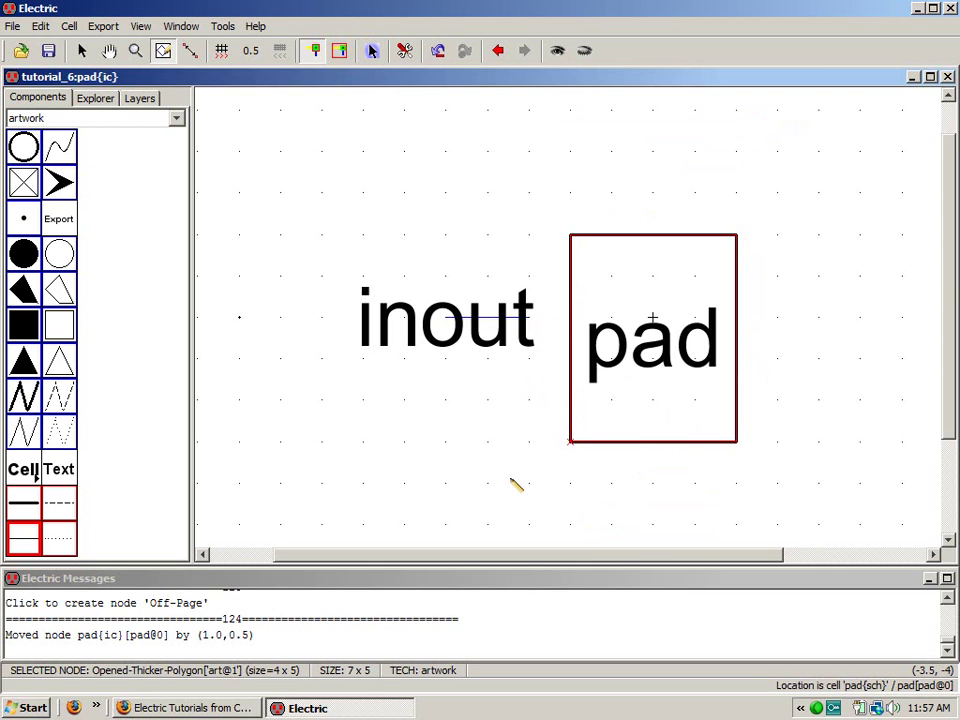
{"action": "left_click_drag", "start_coordinate": [570, 441], "coordinate": [571, 401]}
{"action": "key", "text": "ctrl+z"}
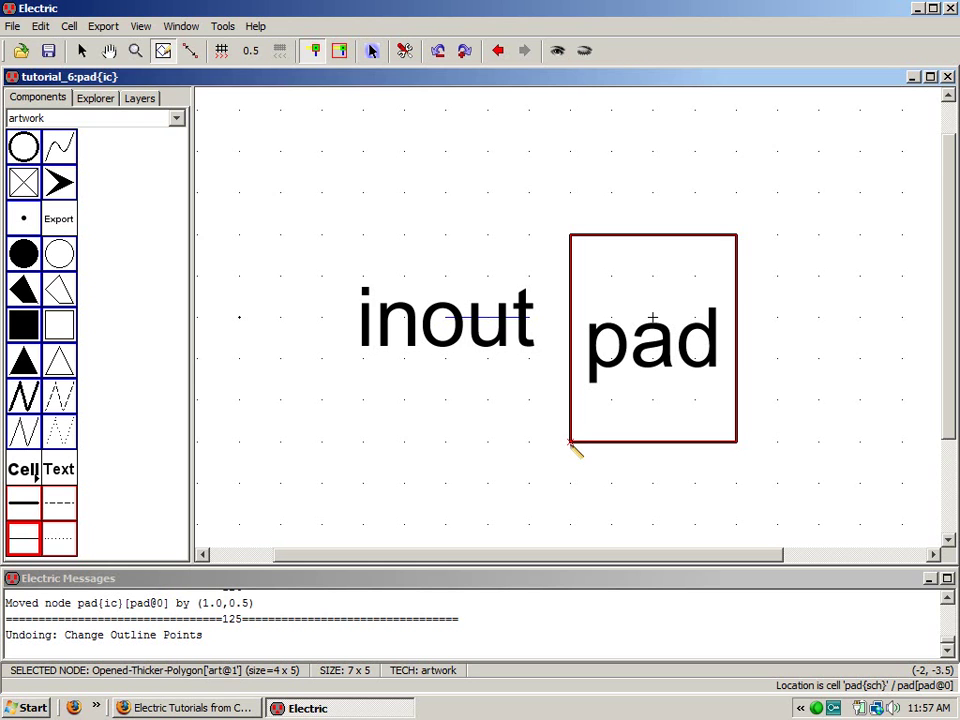
{"action": "left_click", "coordinate": [40, 26]}
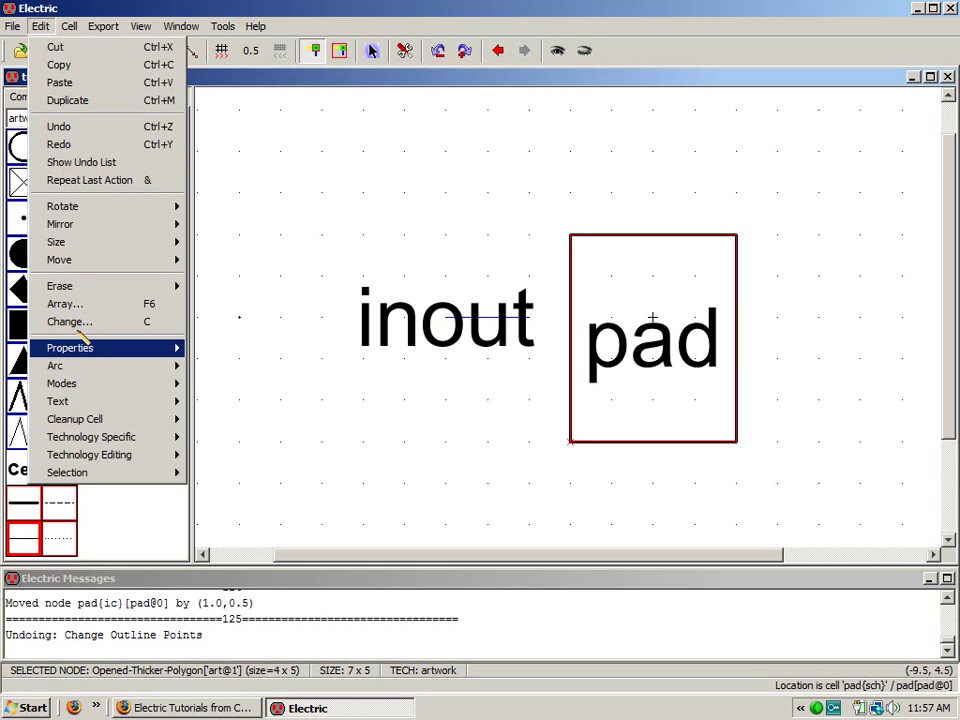
{"action": "mouse_move", "coordinate": [110, 383]}
{"action": "mouse_move", "coordinate": [235, 384]}
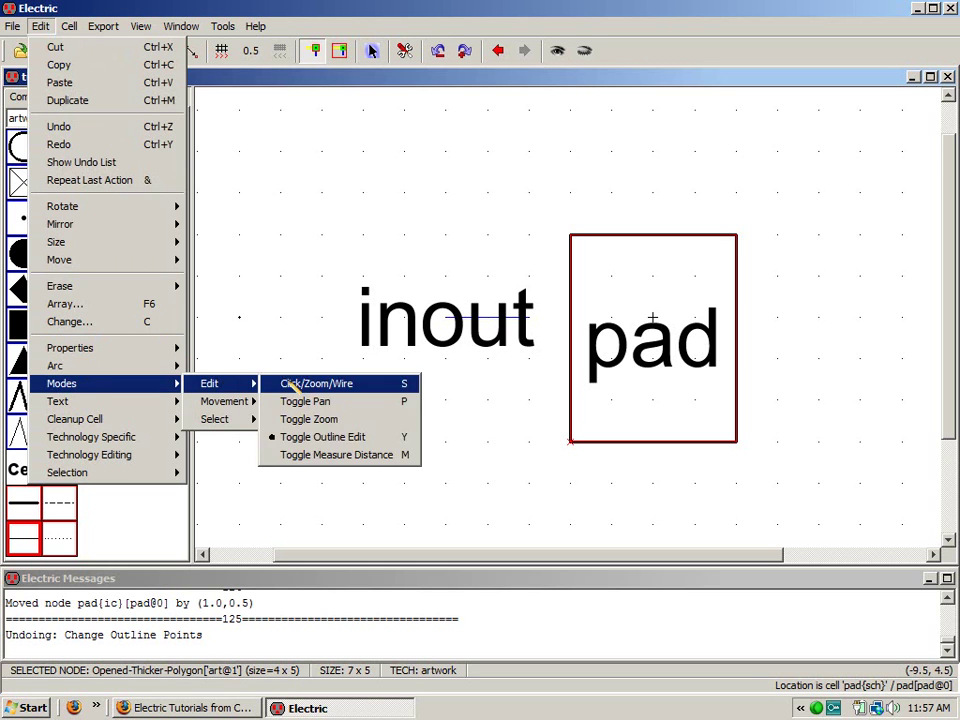
{"action": "left_click", "coordinate": [298, 440]}
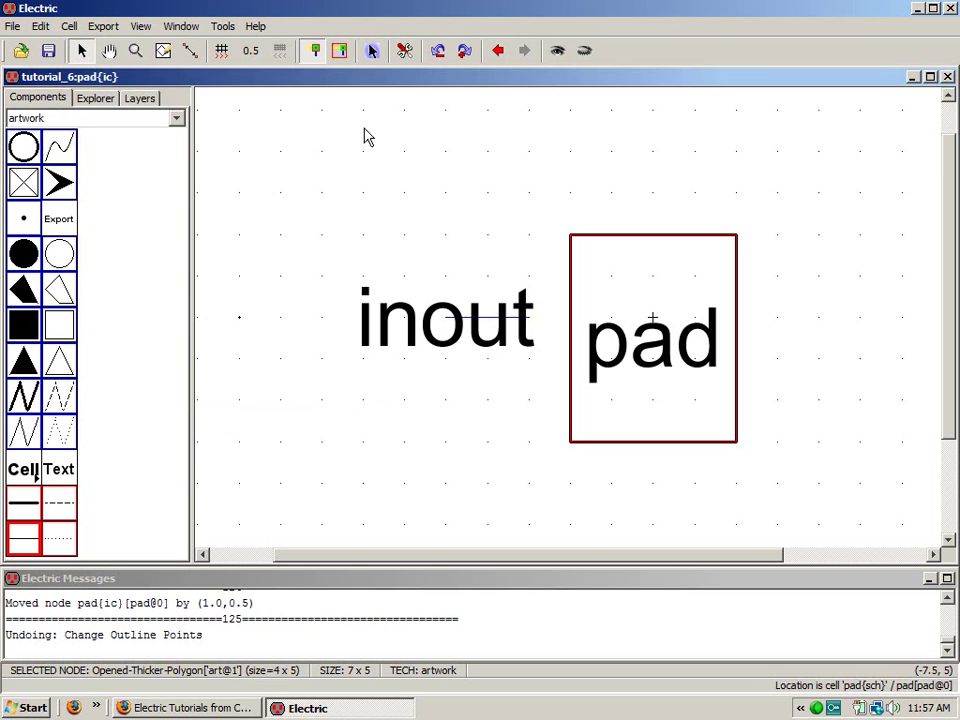
- Move the icon's box up 0.5 unit to centre it on the cell origin
{"action": "left_click_drag", "start_coordinate": [345, 262], "coordinate": [540, 356]}
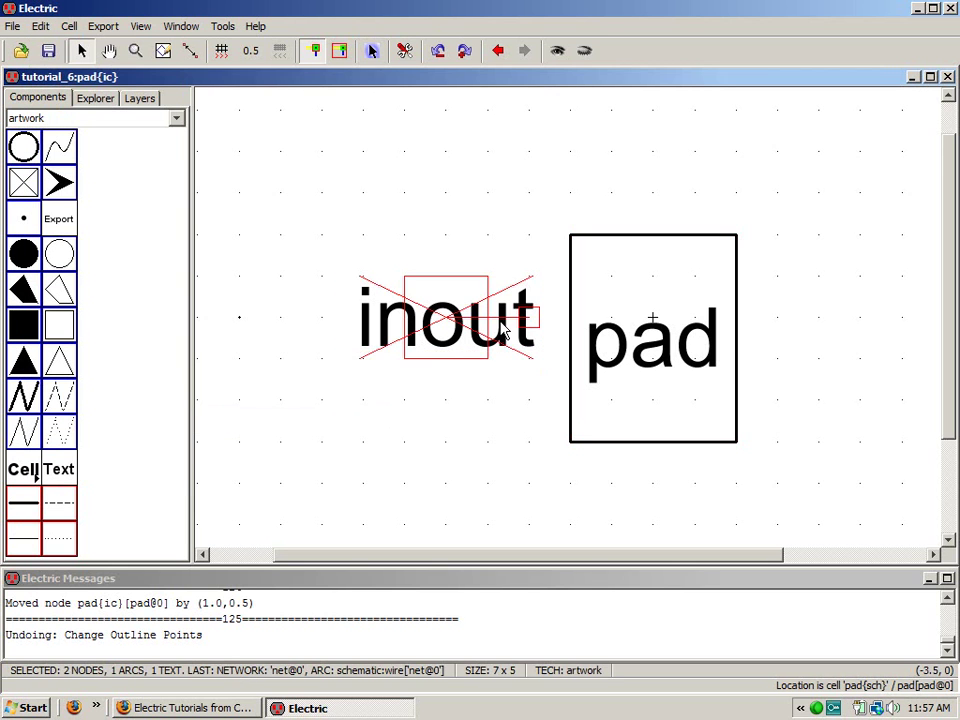
{"action": "left_click_drag", "start_coordinate": [782, 458], "coordinate": [557, 196]}
{"action": "key", "text": "Up"}
{"action": "key", "text": "Up"}
{"action": "key", "text": "Down"}
- Move the inout pin, its wire and its label right 1 unit so the wire meets the box
{"action": "left_click_drag", "start_coordinate": [315, 255], "coordinate": [545, 393]}
{"action": "key", "text": "Right"}
{"action": "key", "text": "Right"}
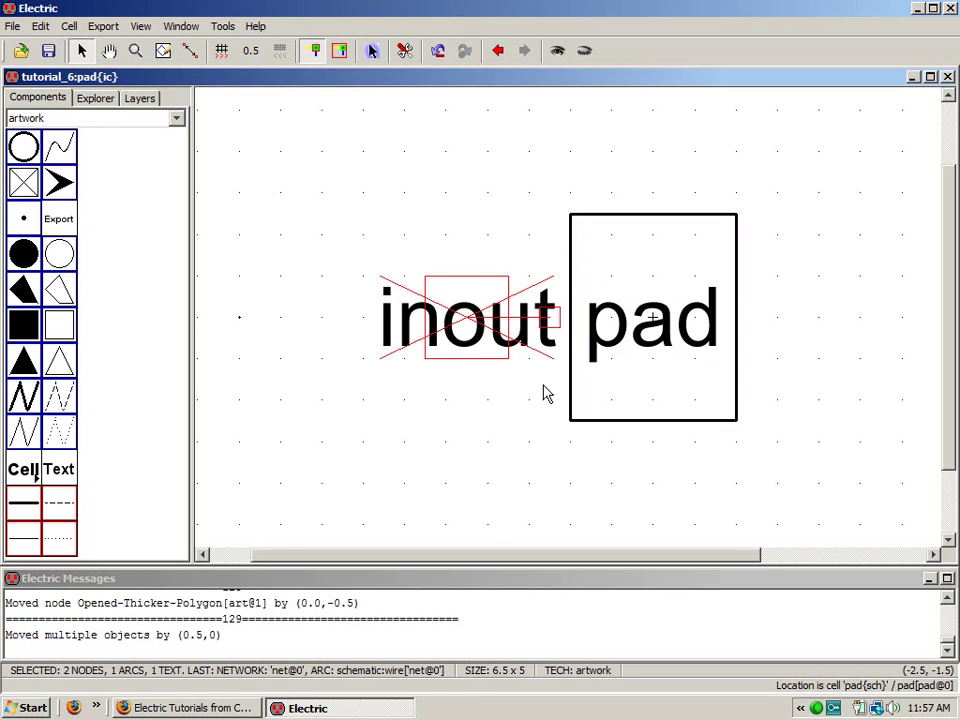
{"action": "left_click", "coordinate": [529, 438]}
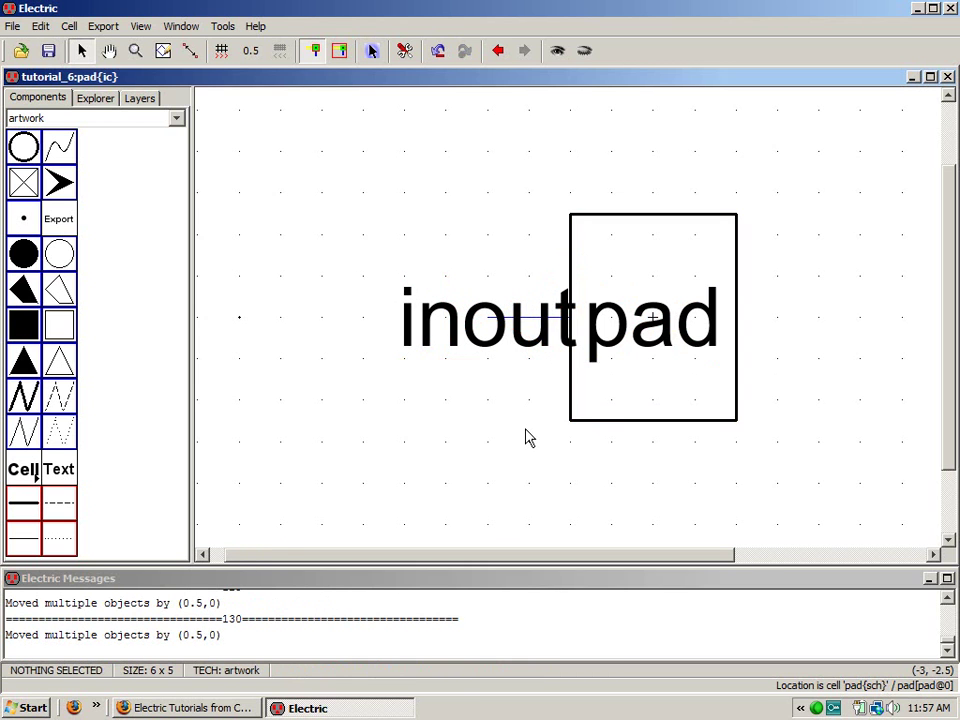
- Shrink the icon's box to a 4 by 4 unit square through outline editing, and turn the grid off
{"action": "left_click", "coordinate": [607, 432]}
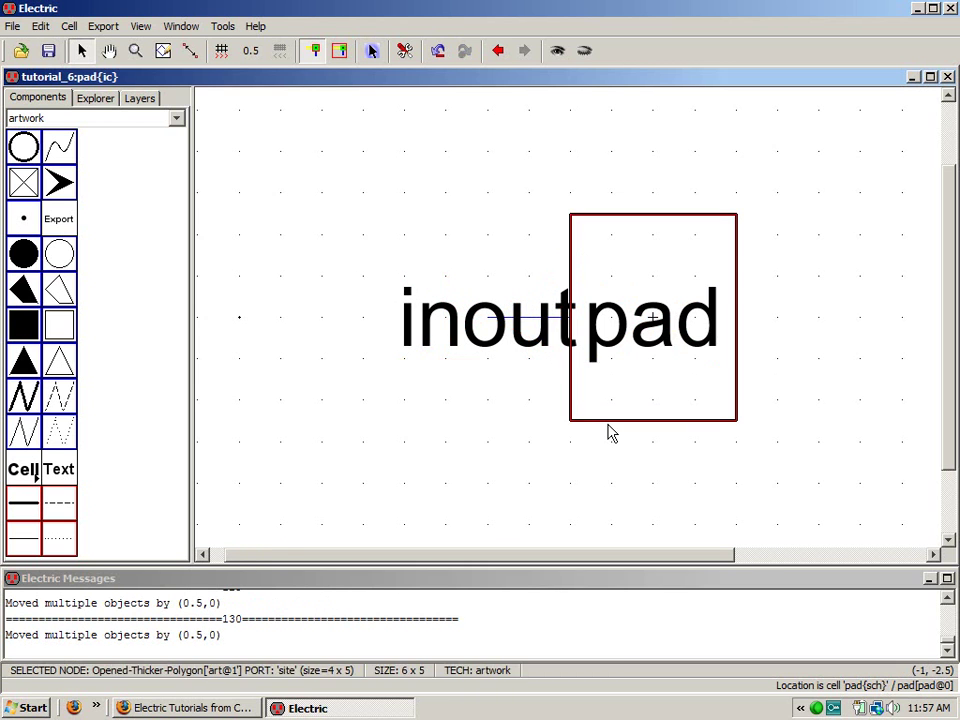
{"action": "left_click_drag", "start_coordinate": [571, 419], "coordinate": [571, 400]}
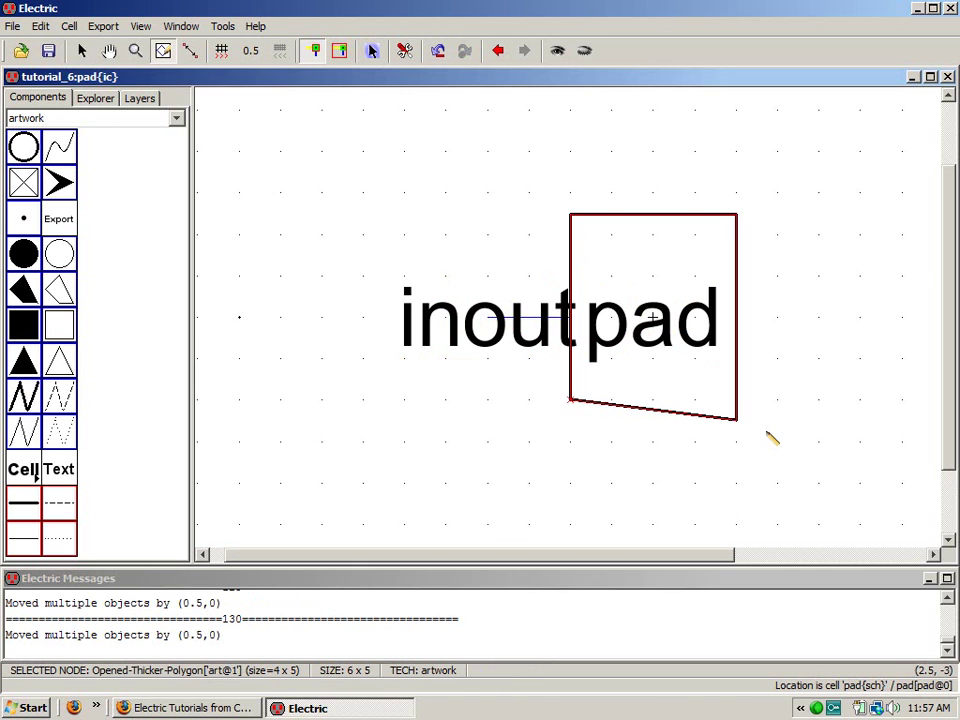
{"action": "left_click_drag", "start_coordinate": [739, 421], "coordinate": [737, 400]}
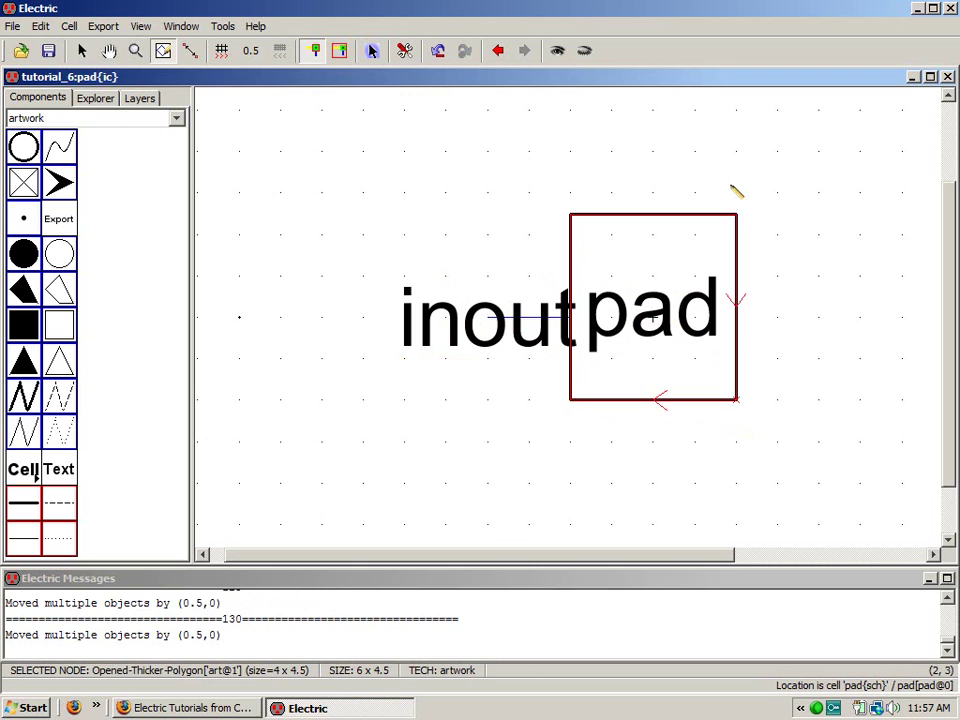
{"action": "left_click_drag", "start_coordinate": [737, 215], "coordinate": [738, 233]}
{"action": "left_click", "coordinate": [572, 216]}
{"action": "left_click_drag", "start_coordinate": [572, 216], "coordinate": [572, 235]}
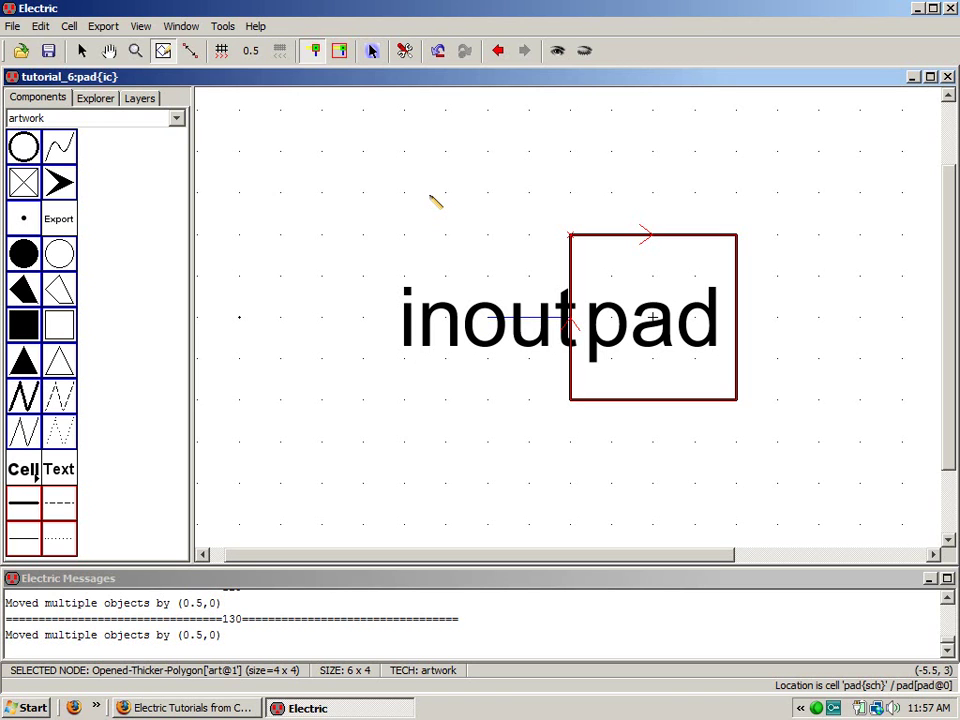
{"action": "key", "text": "y"}
{"action": "key", "text": "ctrl+9"}
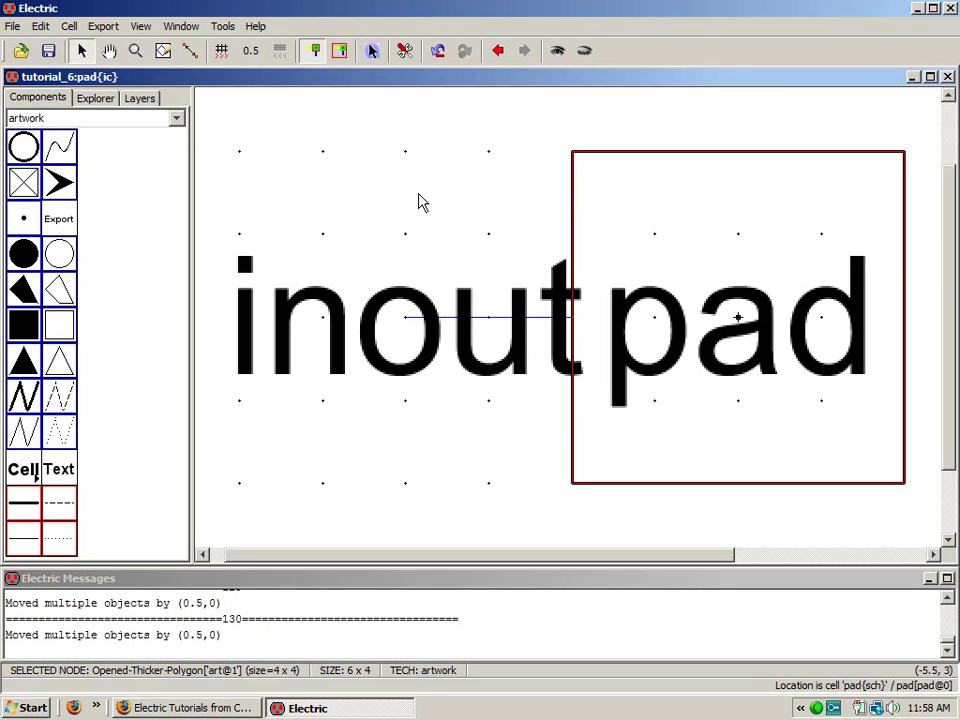
{"action": "key", "text": "ctrl+g"}
- Return to the pad schematic and move the icon instance 0.5 unit left and 1.5 units down
{"action": "key", "text": "ctrl+u"}
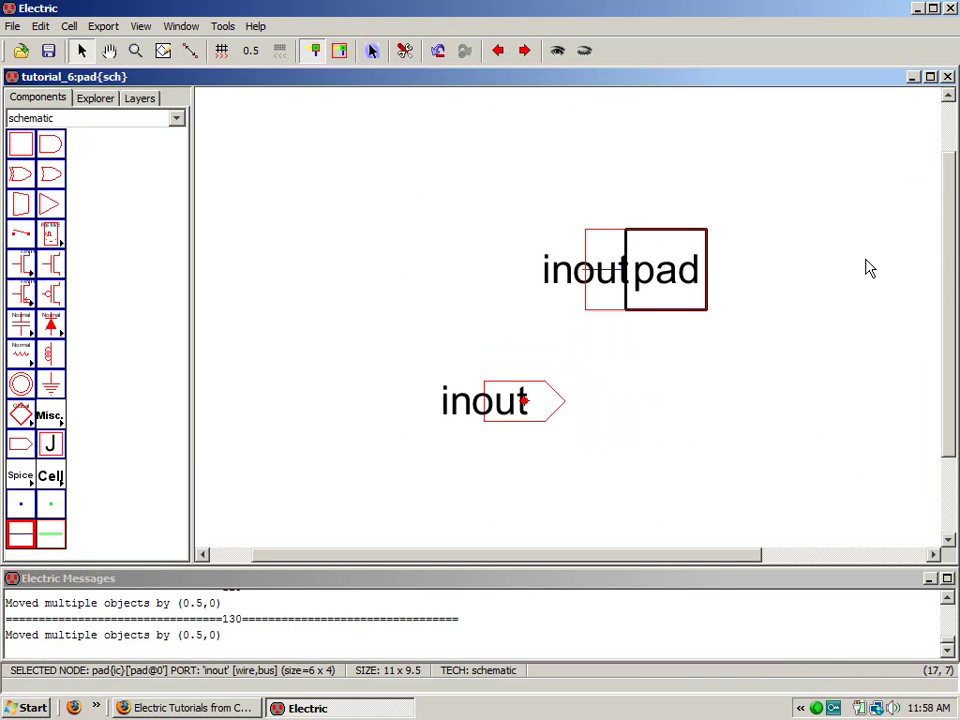
{"action": "left_click_drag", "start_coordinate": [706, 300], "coordinate": [697, 330]}
{"action": "left_click", "coordinate": [840, 336]}
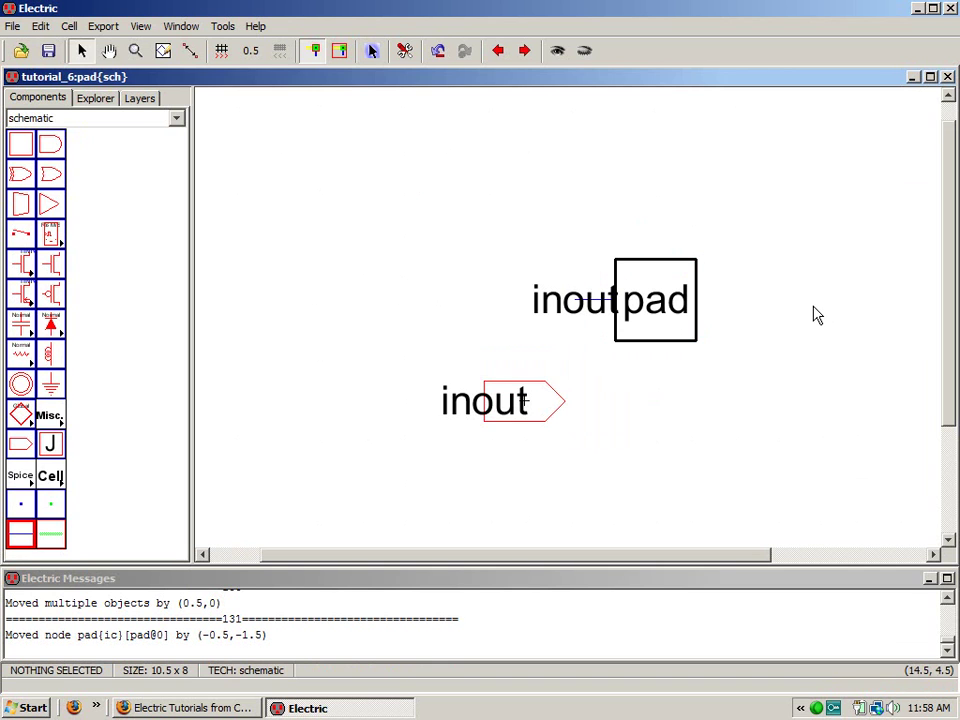
- Create a new schematic cell named padframe in the tutorial_6 library
{"action": "left_click", "coordinate": [92, 99]}
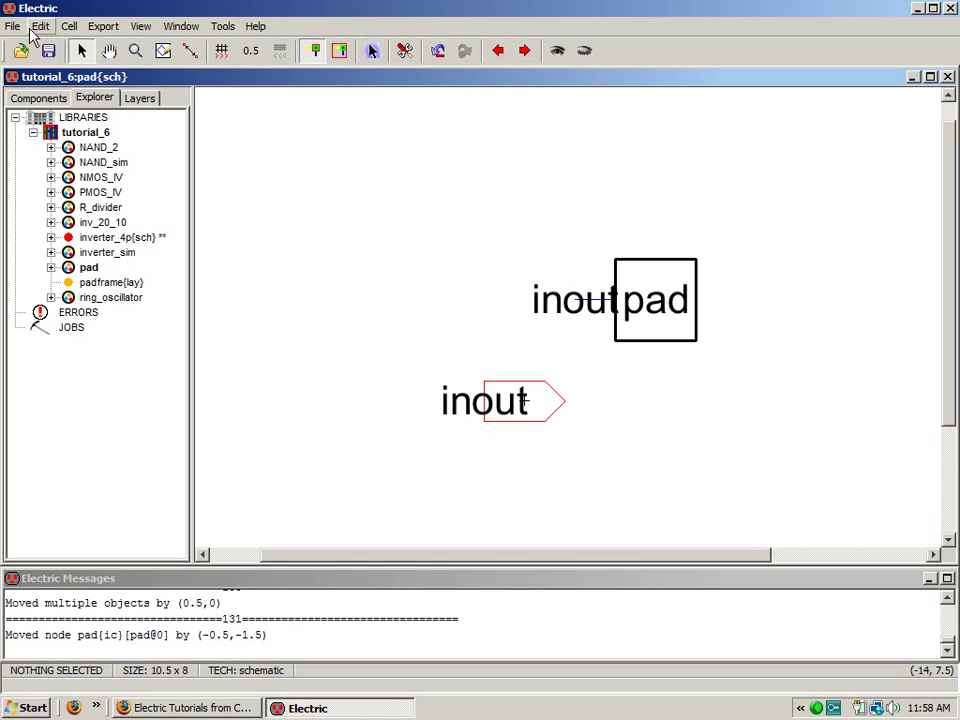
{"action": "left_click", "coordinate": [72, 27]}
{"action": "left_click", "coordinate": [84, 45]}
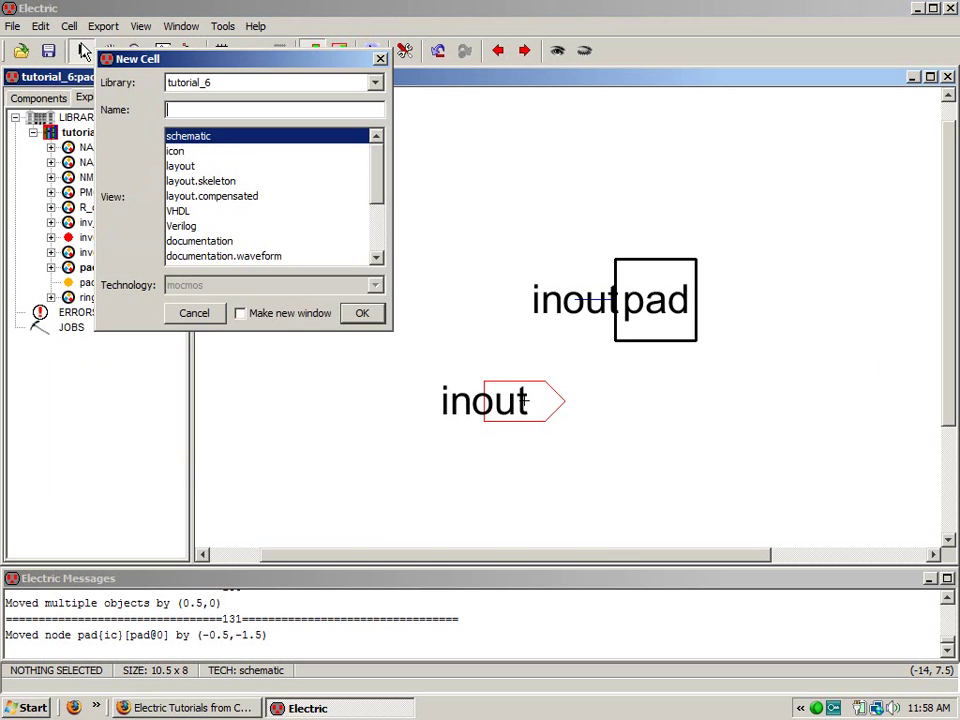
{"action": "type", "text": "padframe"}
{"action": "left_click", "coordinate": [377, 314]}
- Place an instance of the pad icon in the padframe schematic and name it pad[1:40]
{"action": "left_click", "coordinate": [51, 267]}
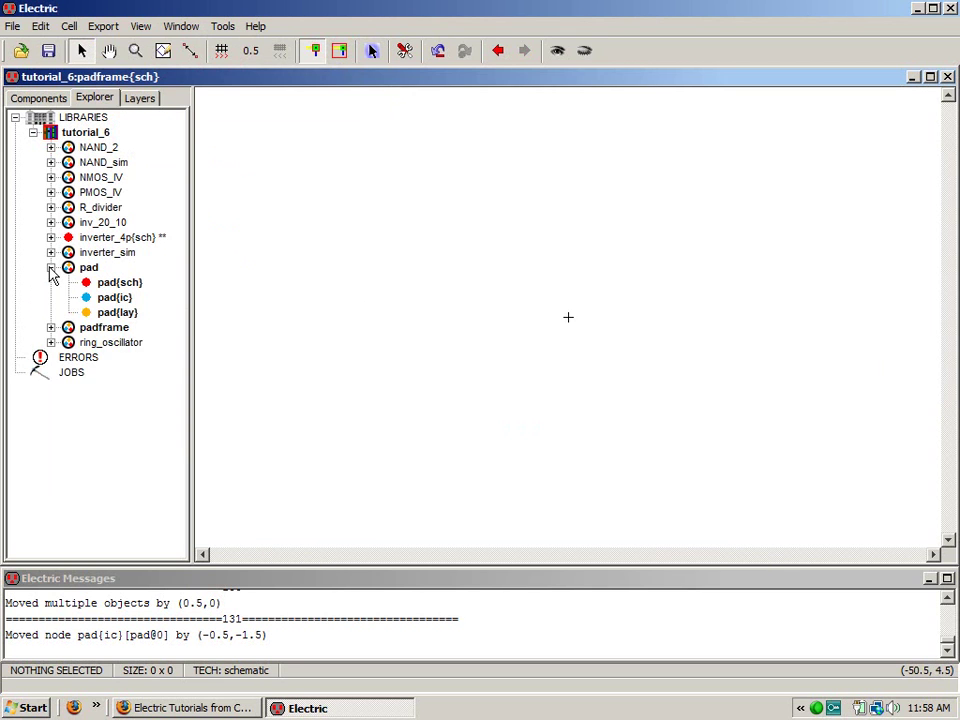
{"action": "left_click_drag", "start_coordinate": [96, 299], "coordinate": [580, 320]}
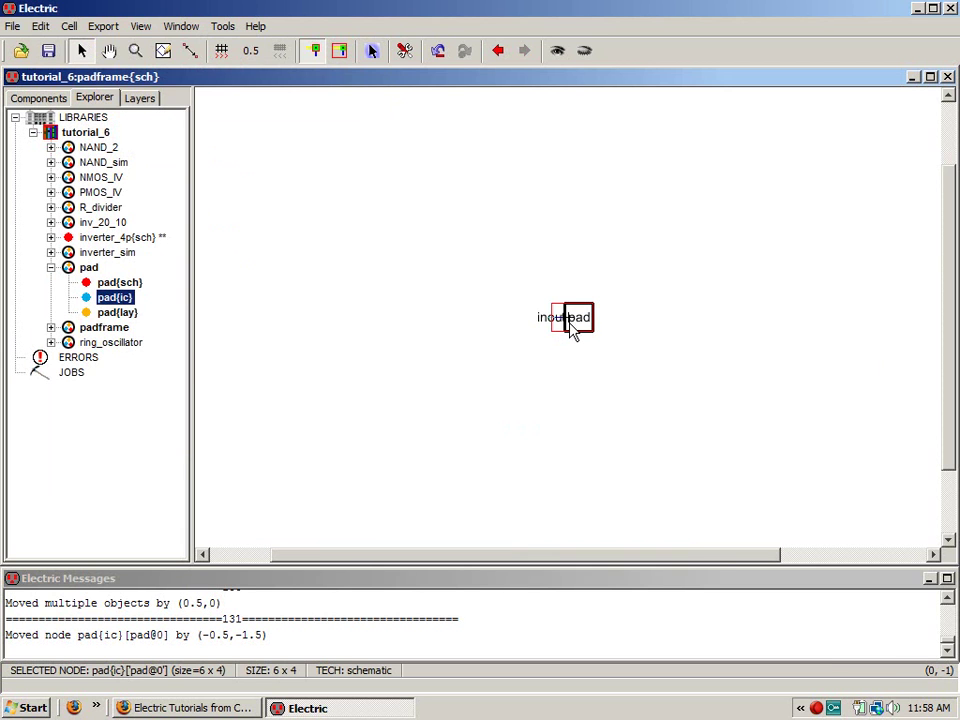
{"action": "key", "text": "ctrl+9"}
{"action": "double_click", "coordinate": [579, 396]}
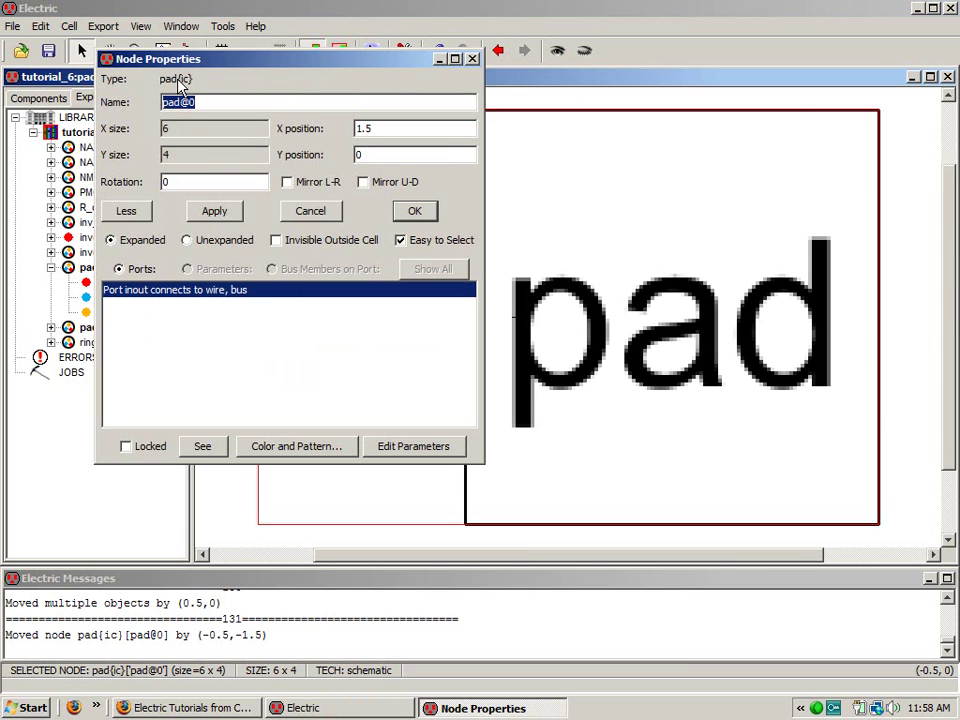
{"action": "type", "text": "pad[1:40]"}
{"action": "key", "text": "Return"}
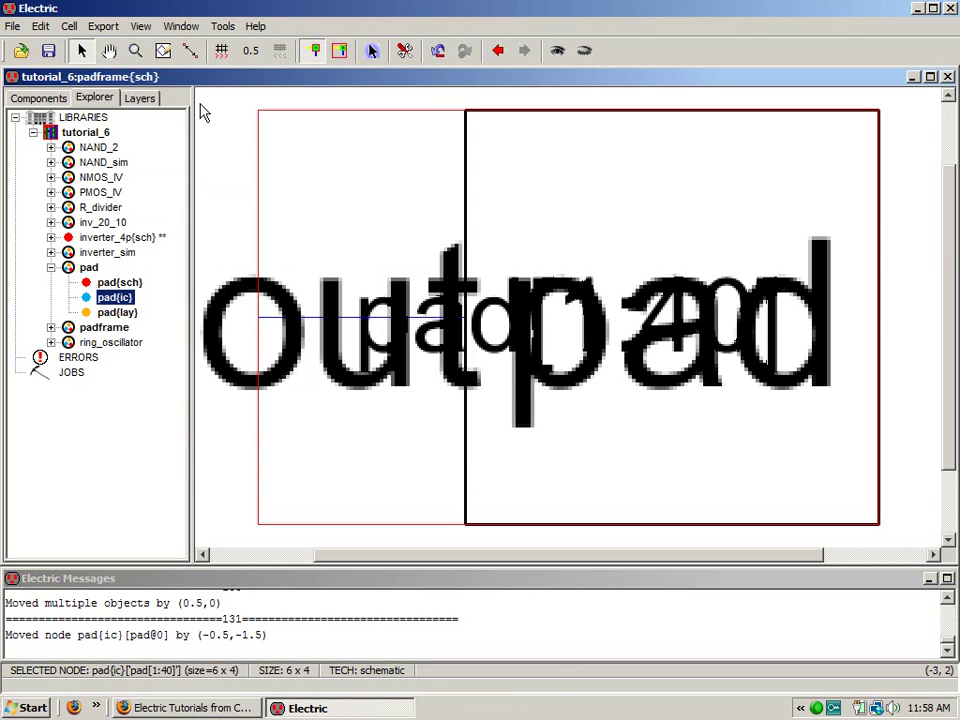
- Move the pad[1:40] name text 1.5 units right and 3 units up, above the icon's box
{"action": "key", "text": "ctrl+0"}
{"action": "left_click", "coordinate": [553, 316]}
{"action": "left_click", "coordinate": [553, 316], "text": "ctrl"}
{"action": "double_click", "coordinate": [553, 316]}
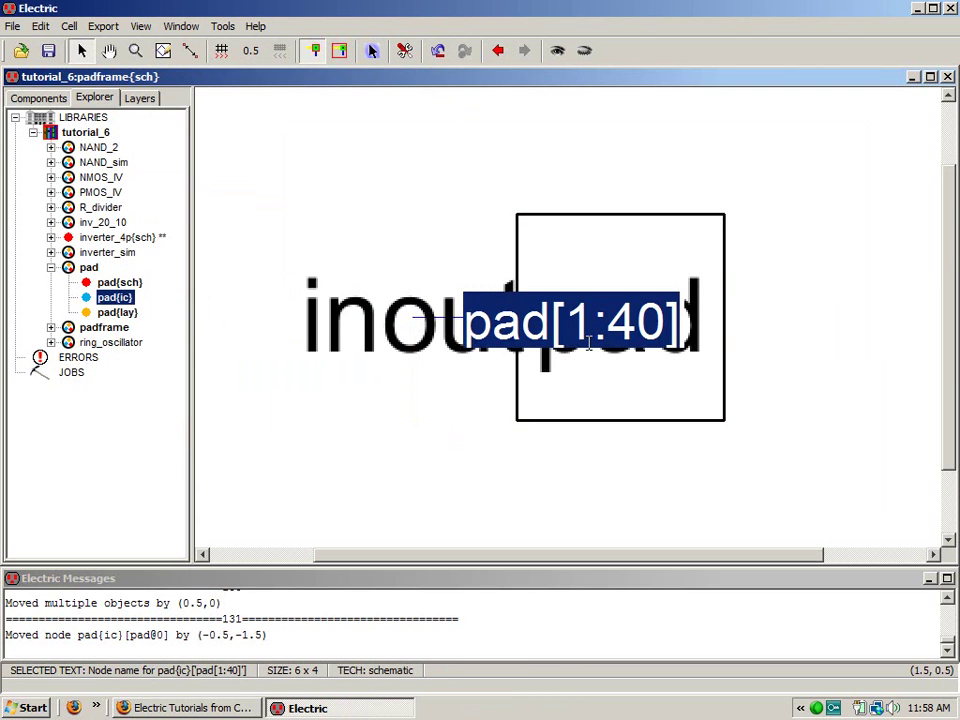
{"action": "left_click", "coordinate": [484, 506]}
{"action": "left_click", "coordinate": [578, 278]}
{"action": "left_click_drag", "start_coordinate": [578, 278], "coordinate": [592, 178]}
{"action": "left_click", "coordinate": [795, 307]}
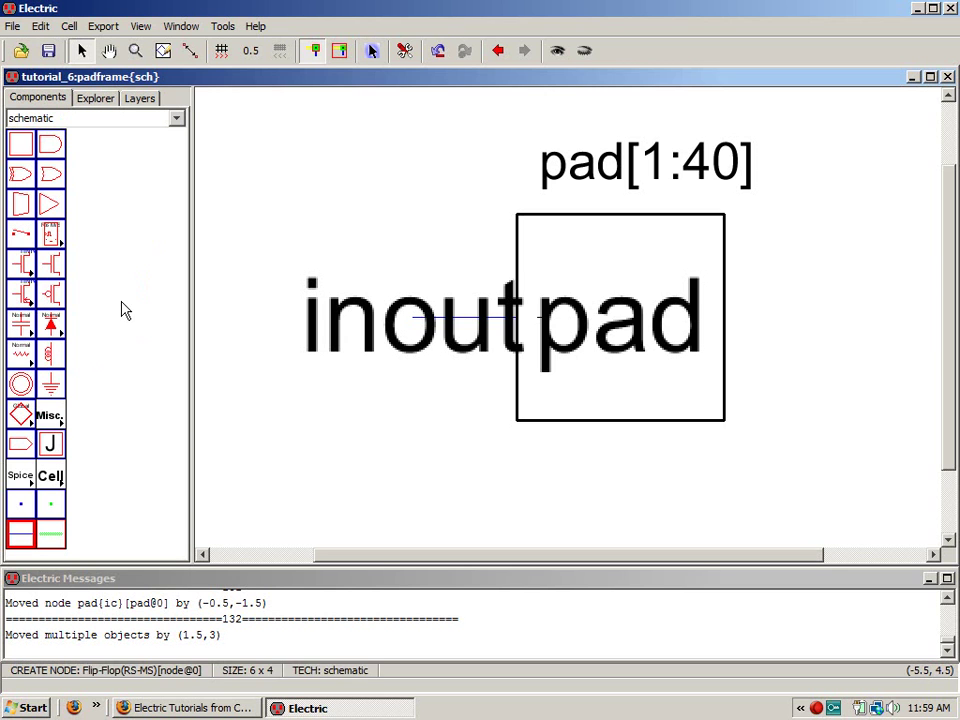
- Place an Off-Page connector to the left of the pad icon in the padframe schematic
{"action": "left_click", "coordinate": [21, 446]}
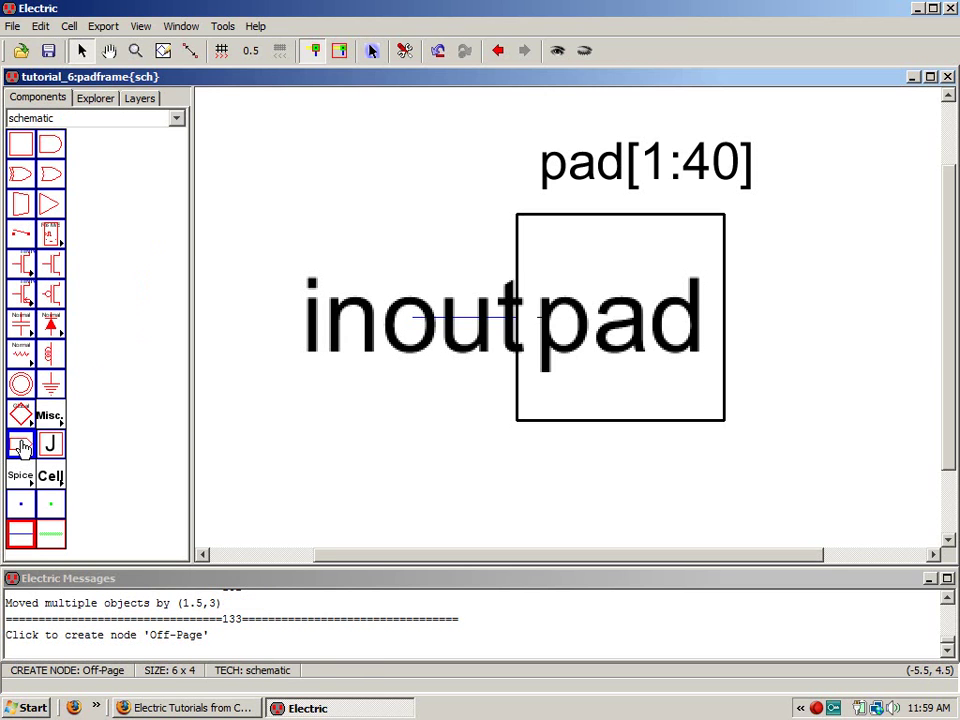
{"action": "left_click", "coordinate": [215, 330]}
{"action": "key", "text": "ctrl+0"}
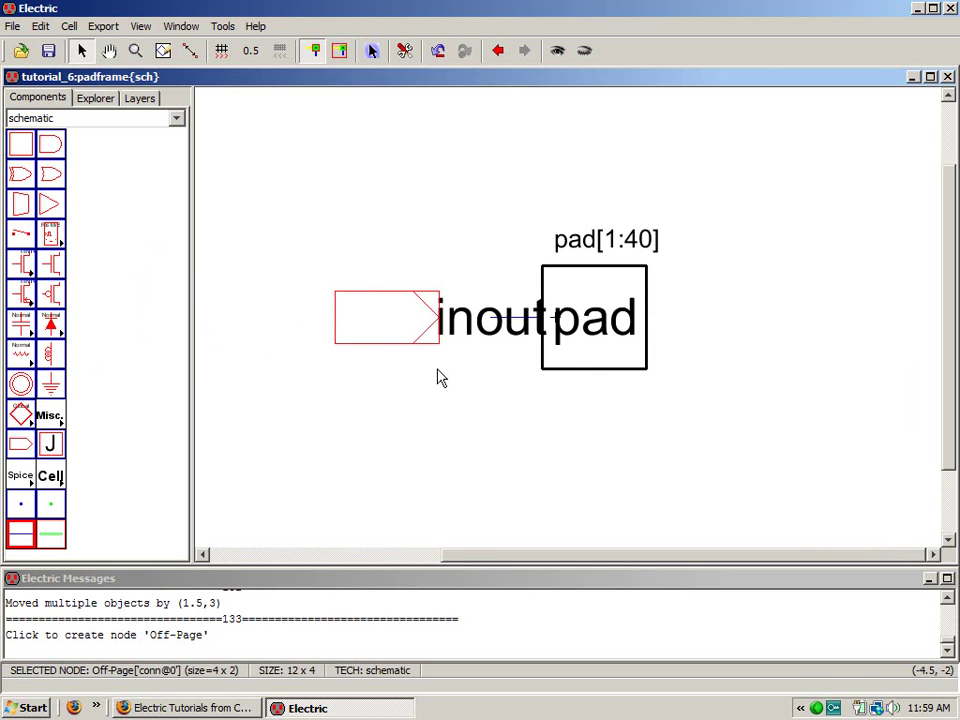
- Move the Off-Page connector 3 units left and wire its output to the pad icon's pin with a bus arc
{"action": "left_click_drag", "start_coordinate": [403, 332], "coordinate": [333, 345]}
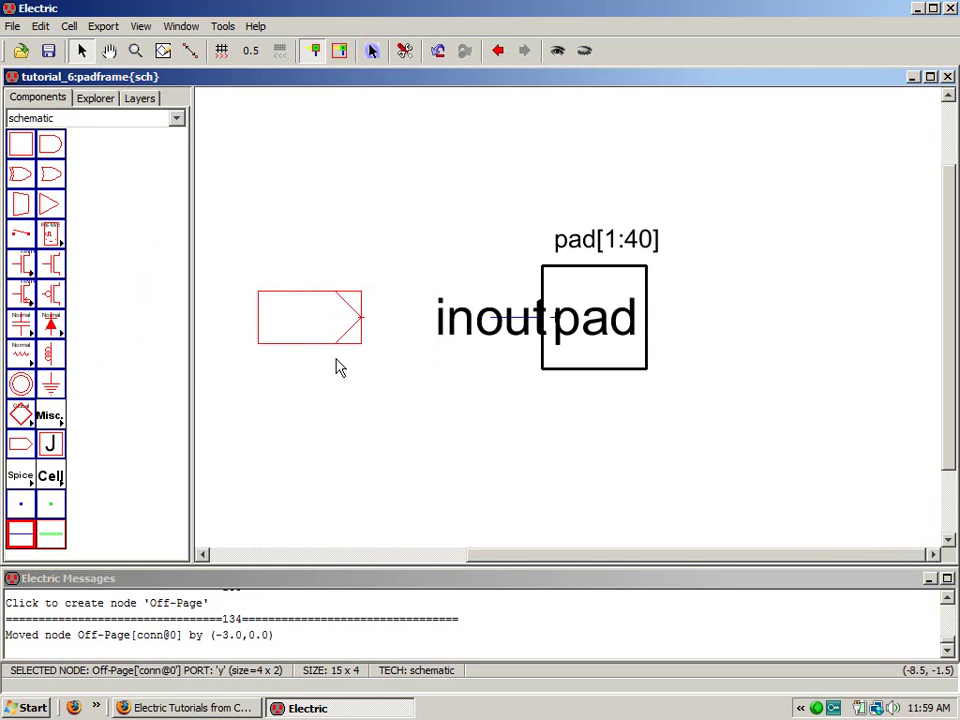
{"action": "left_click", "coordinate": [51, 532]}
{"action": "right_click_drag", "start_coordinate": [360, 326], "coordinate": [497, 328]}
{"action": "left_click", "coordinate": [593, 450]}
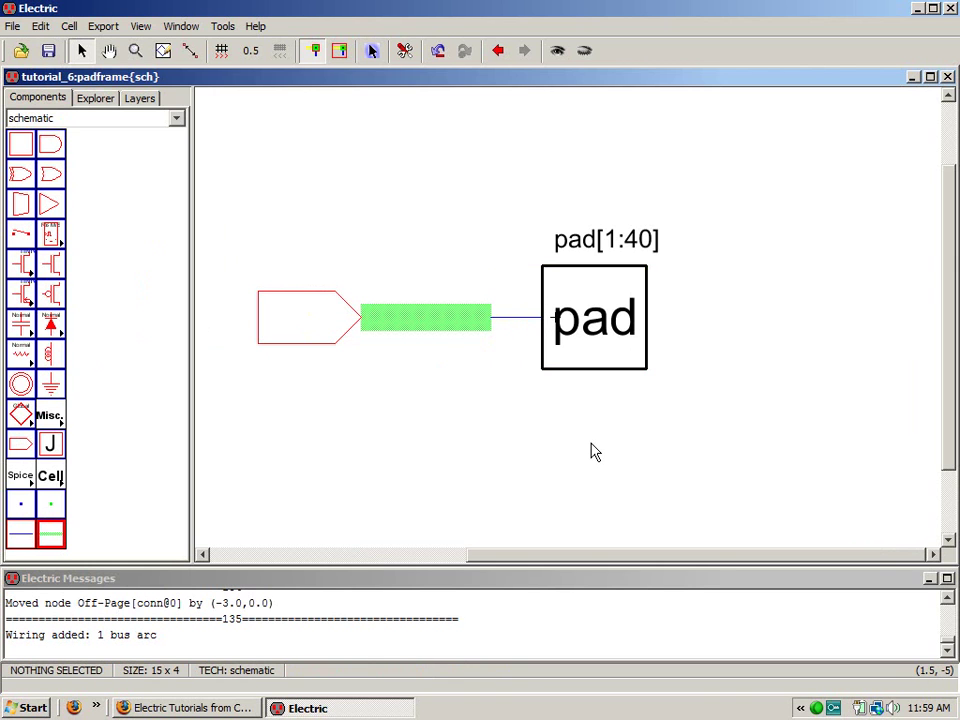
- Export the input port of the Off-Page connector as pin[1:40] in the padframe schematic
{"action": "left_click", "coordinate": [264, 331]}
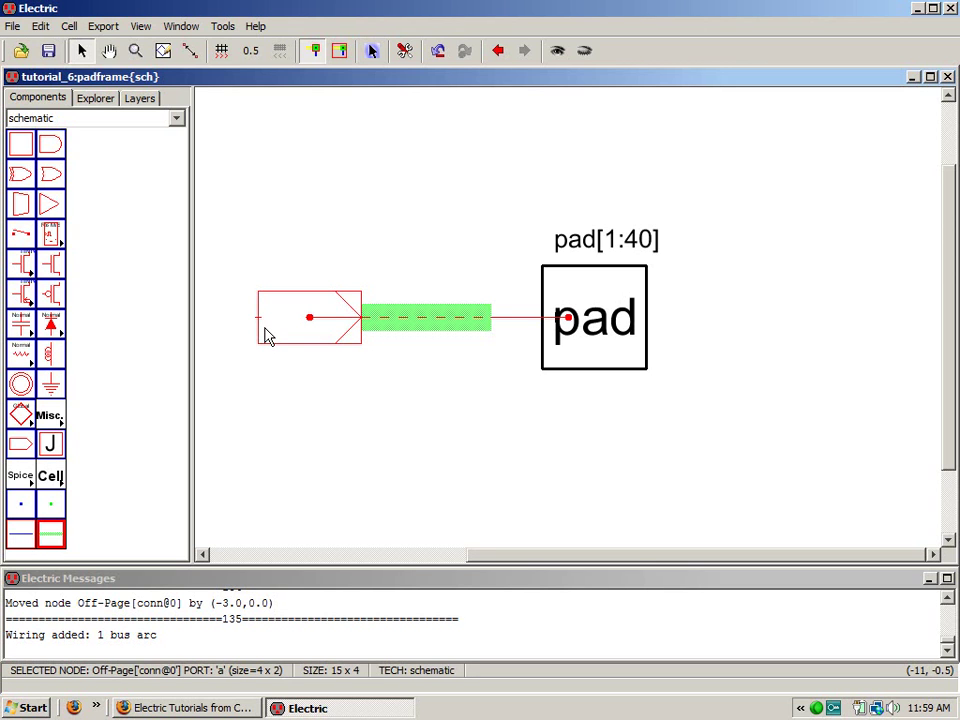
{"action": "key", "text": "ctrl+e"}
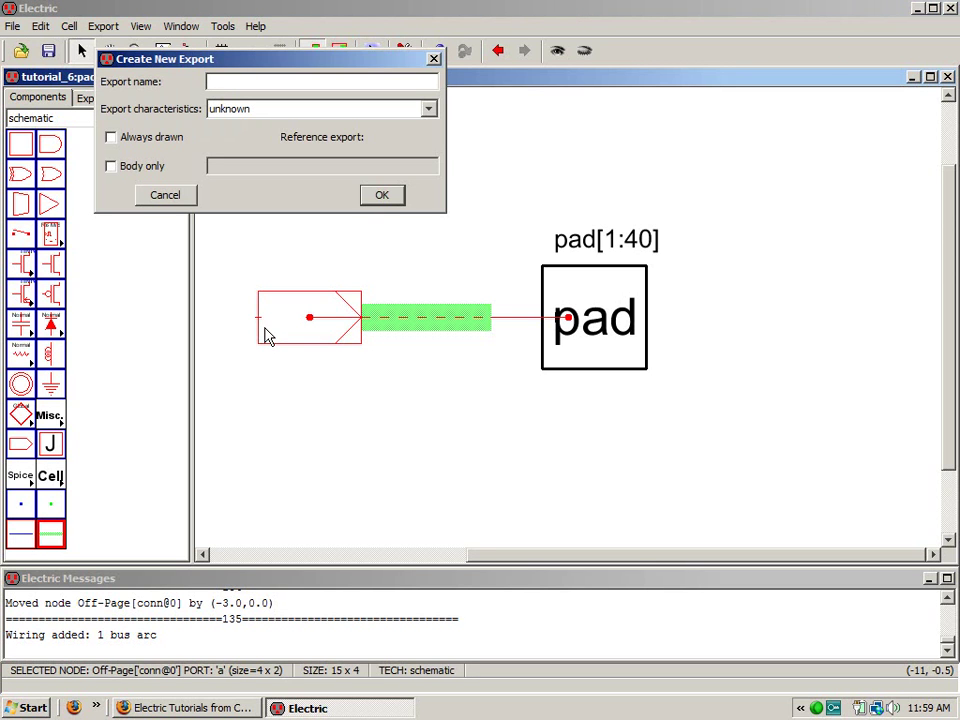
{"action": "type", "text": "pin[1:40]"}
{"action": "left_click", "coordinate": [381, 195]}
{"action": "left_click", "coordinate": [361, 518]}
{"action": "key", "text": "ctrl+9"}
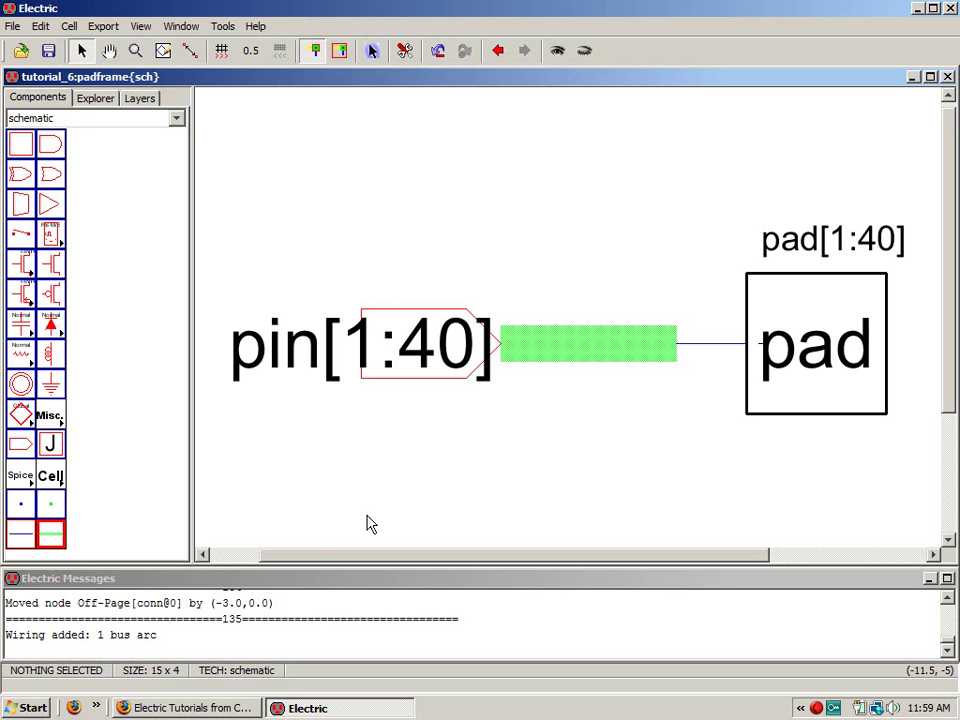
- Switch to the Firefox tutorial page, examine the 40-pin DIP bonding diagram for the pad numbering, and return to Electric
{"action": "left_click", "coordinate": [172, 709]}
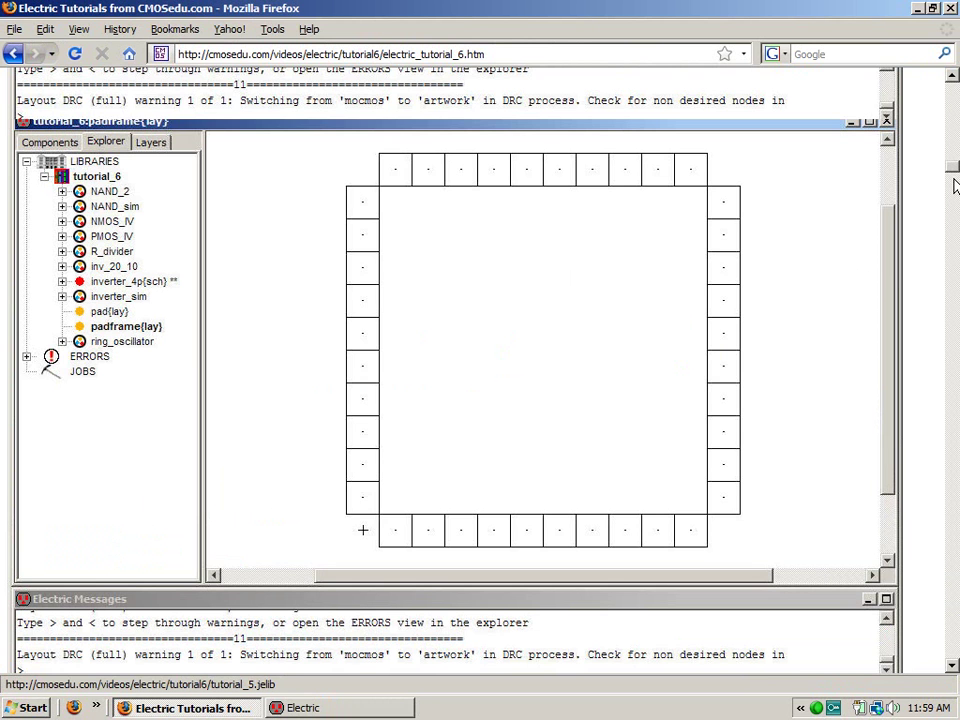
{"action": "left_click_drag", "start_coordinate": [953, 185], "coordinate": [953, 375]}
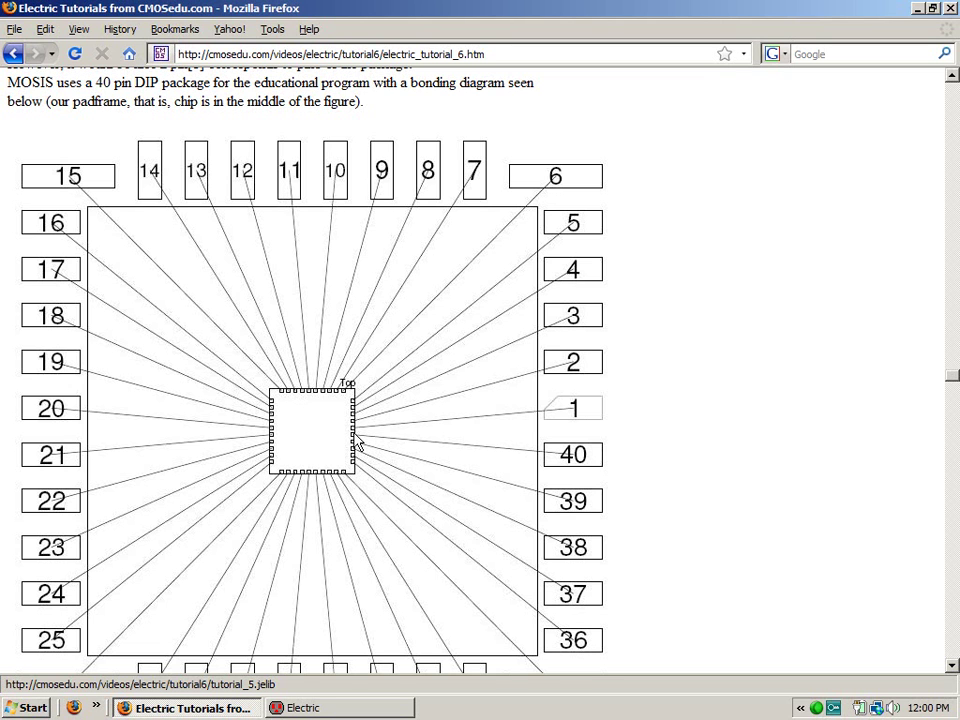
{"action": "left_click", "coordinate": [917, 8]}
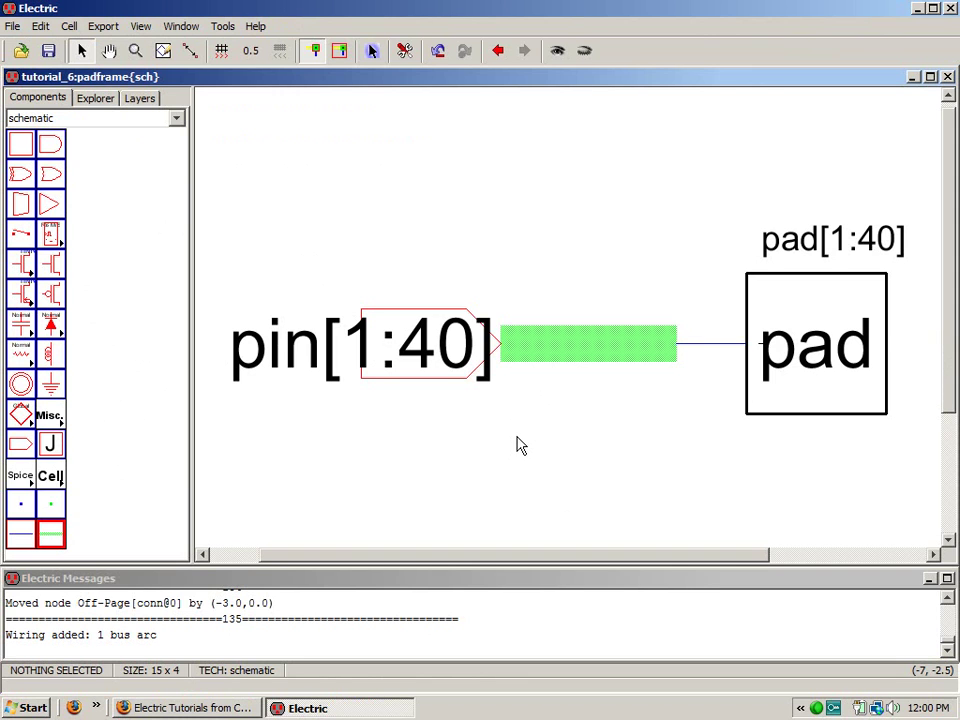
- Open the layout view of the padframe cell in the tutorial_6 library
{"action": "left_click", "coordinate": [97, 101]}
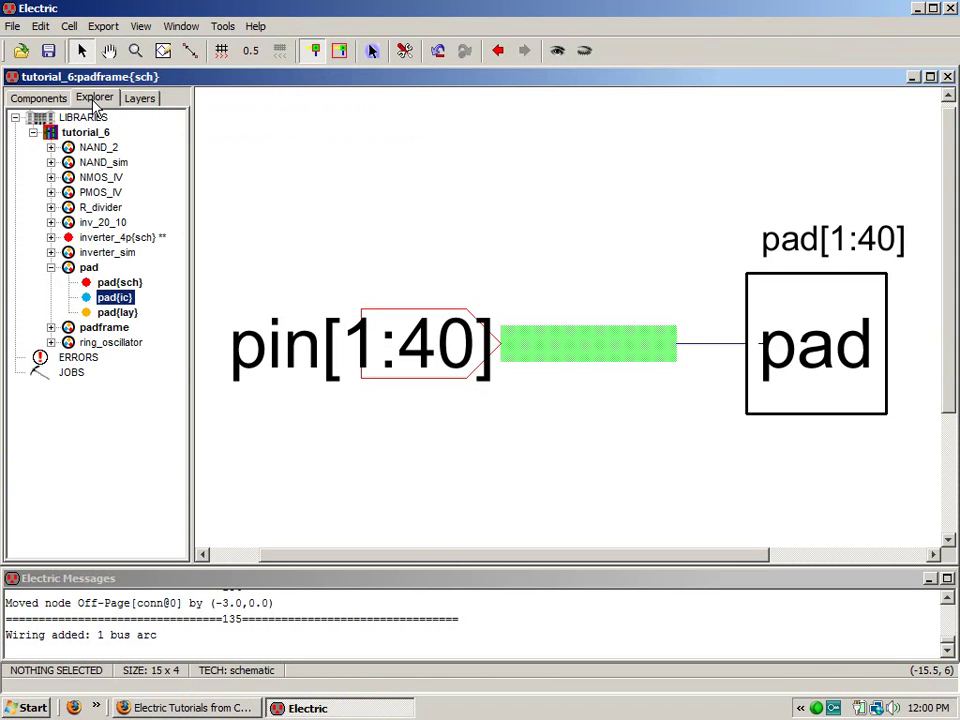
{"action": "left_click", "coordinate": [51, 328]}
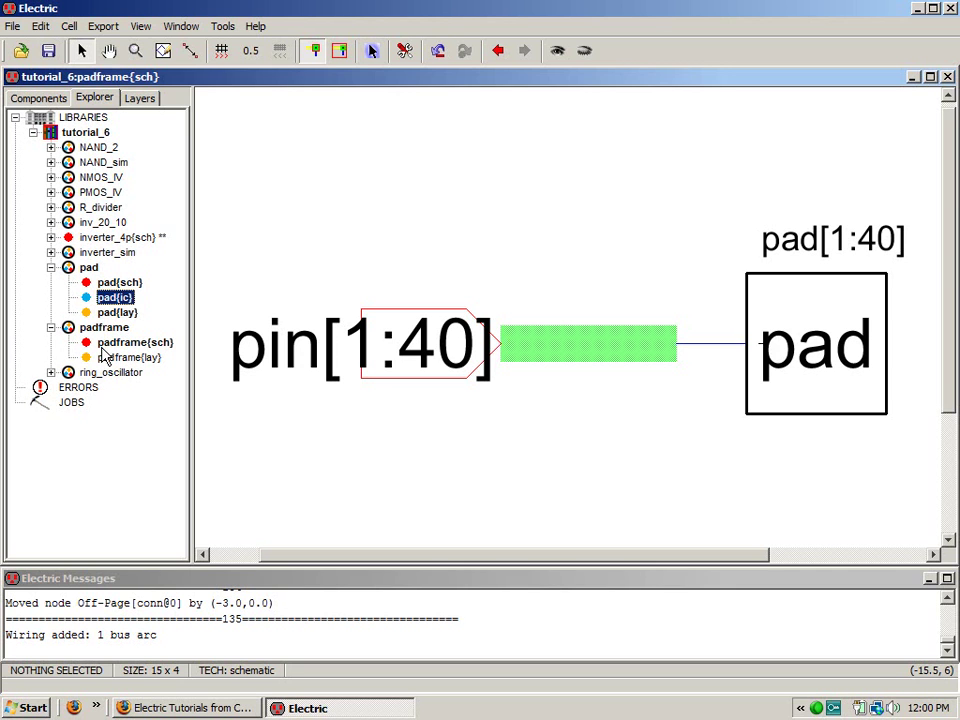
{"action": "left_click", "coordinate": [104, 359]}
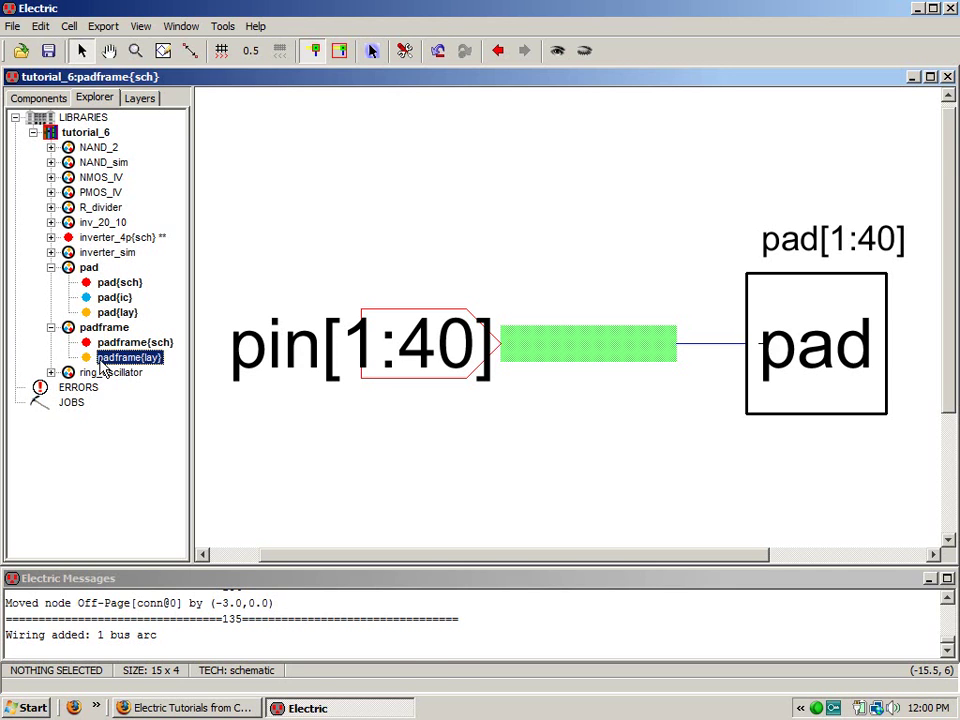
{"action": "double_click", "coordinate": [104, 360]}
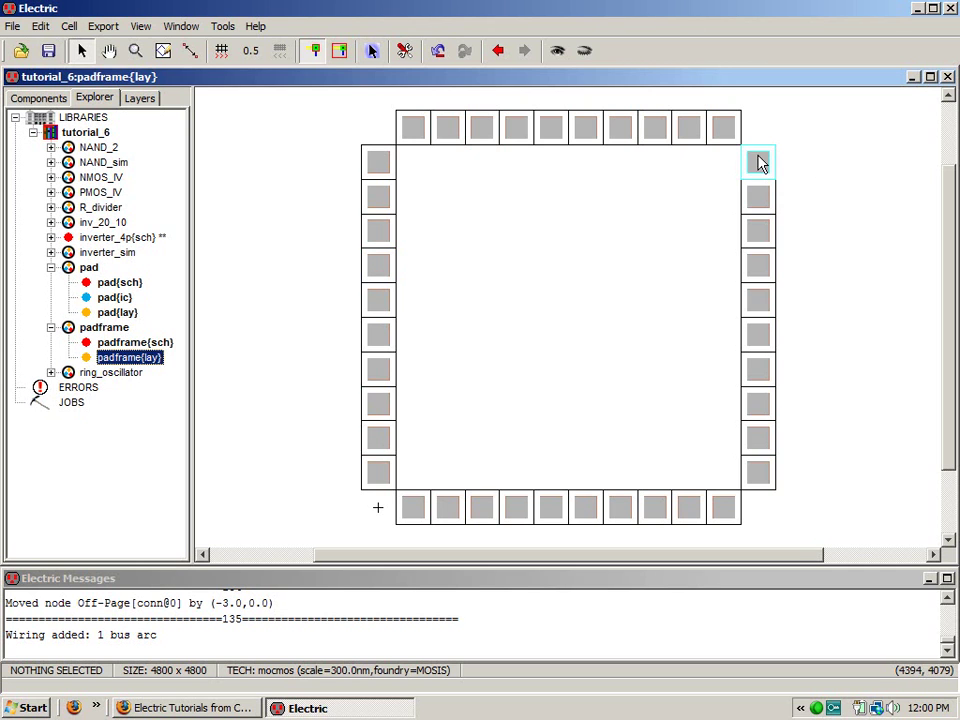
- Export the fifth pad from the top of the padframe's right column as pin[1]
{"action": "left_click", "coordinate": [759, 304]}
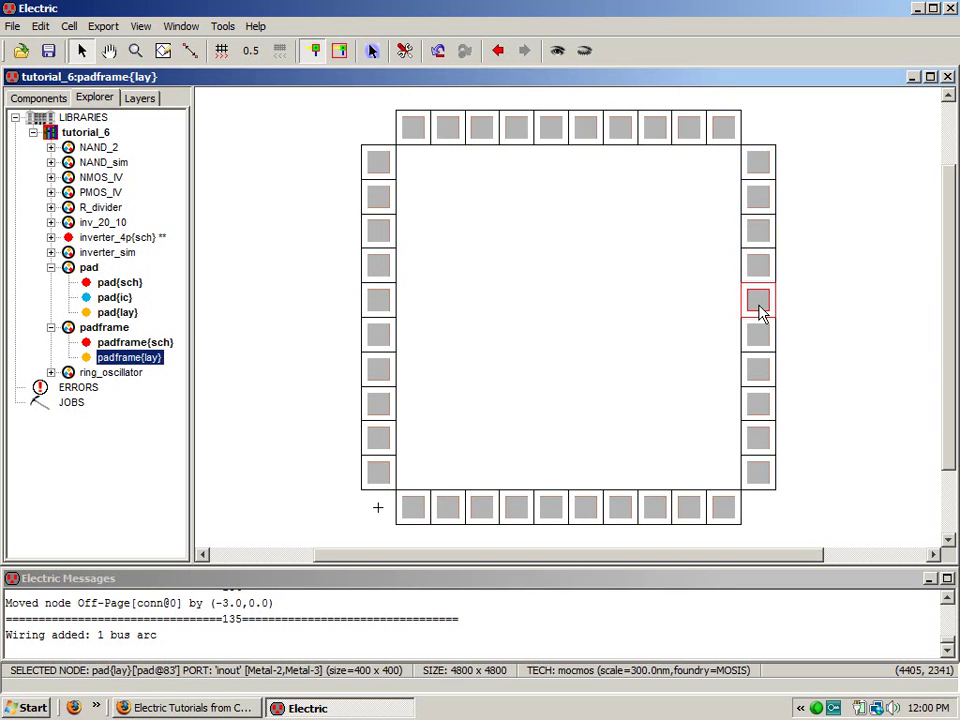
{"action": "key", "text": "ctrl+e"}
{"action": "type", "text": "pin[1]"}
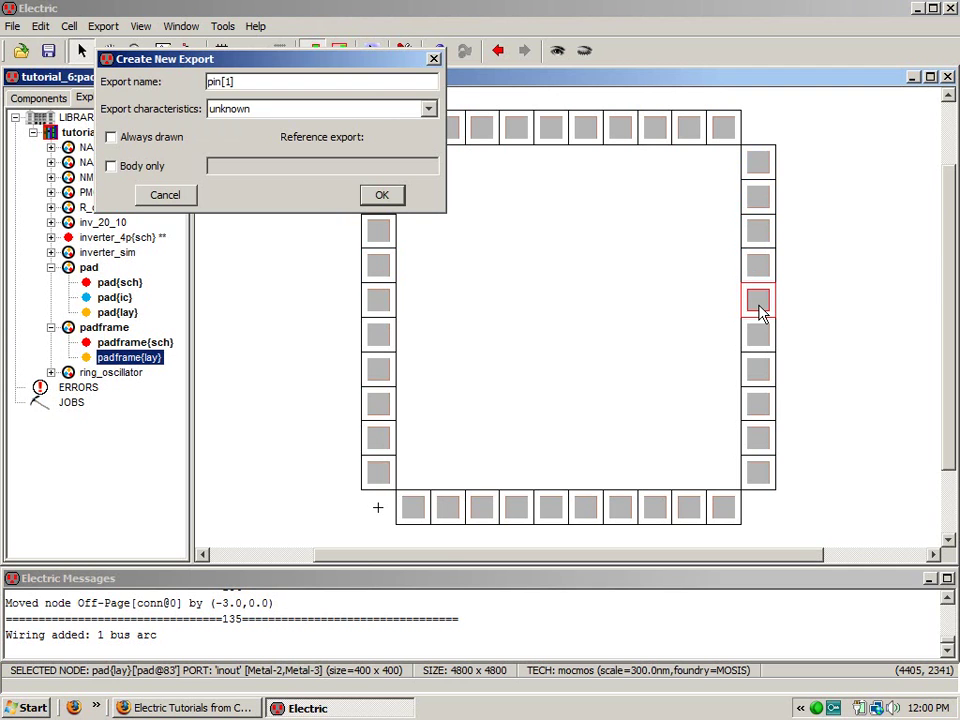
{"action": "key", "text": "Return"}
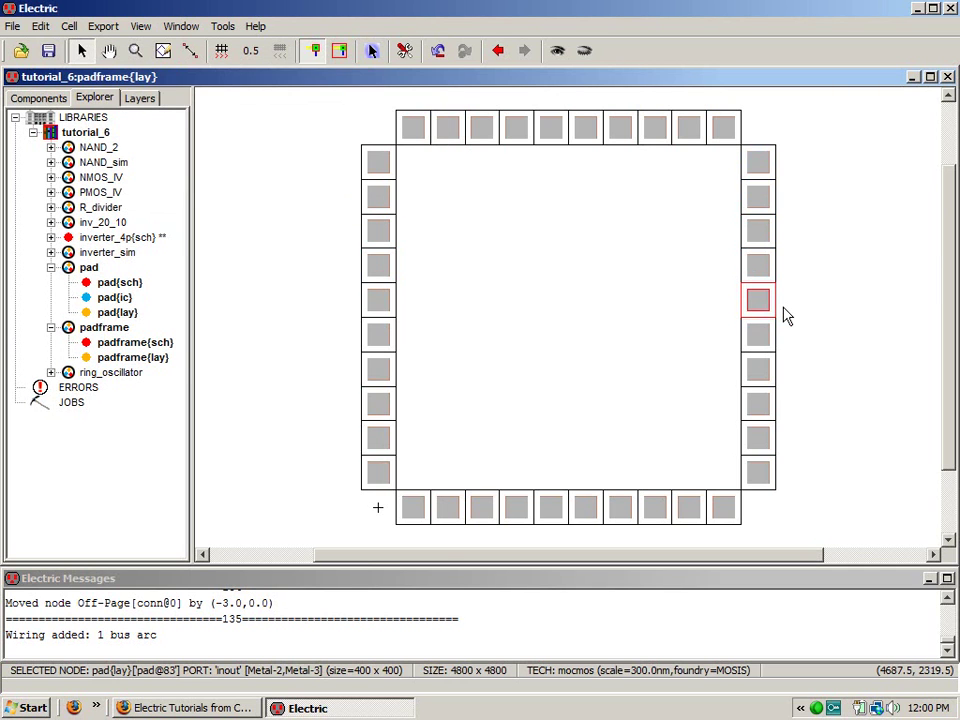
- Set the pin[1] export's text size to 120 units
{"action": "right_click_drag", "start_coordinate": [782, 308], "coordinate": [746, 288], "text": "shift"}
{"action": "right_click_drag", "start_coordinate": [508, 388], "coordinate": [422, 332], "text": "shift"}
{"action": "right_click_drag", "start_coordinate": [400, 237], "coordinate": [401, 238], "text": "shift"}
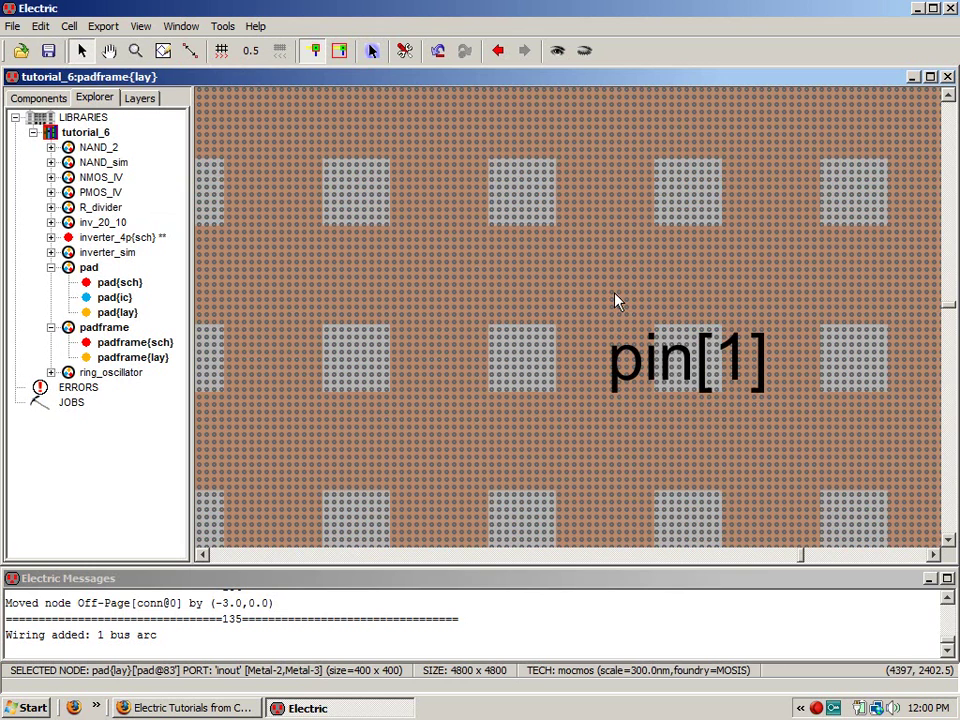
{"action": "left_click", "coordinate": [680, 370]}
{"action": "double_click", "coordinate": [680, 370]}
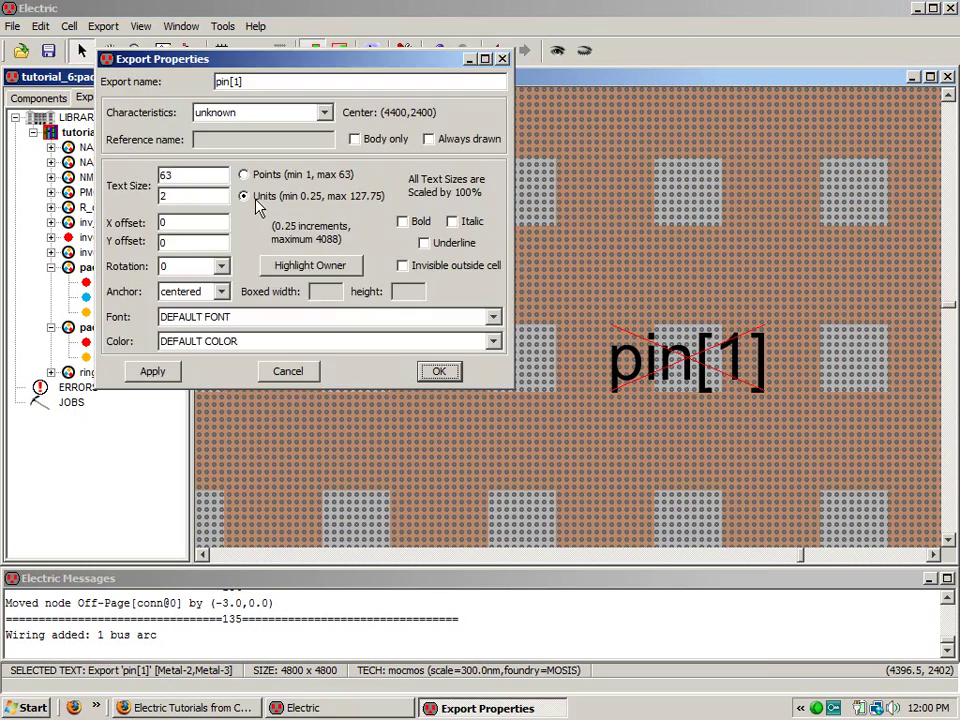
{"action": "double_click", "coordinate": [189, 196]}
{"action": "type", "text": "120"}
{"action": "left_click", "coordinate": [439, 371]}
{"action": "key", "text": "ctrl+9"}
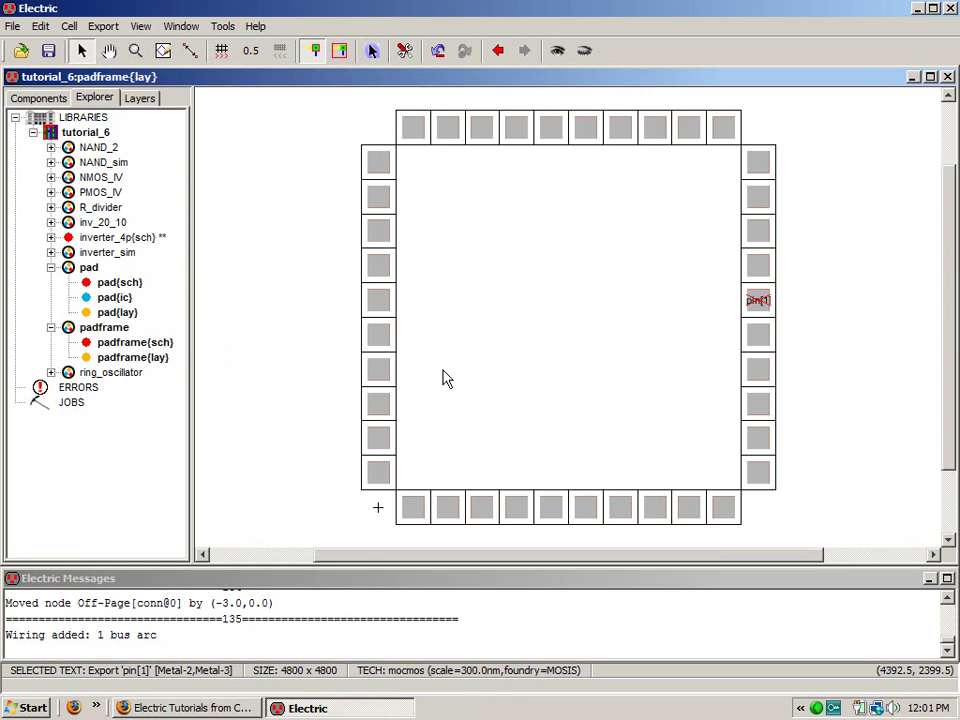
{"action": "left_click", "coordinate": [817, 322]}
- Export the pad directly above pin[1] in the padframe layout as pin[2]
{"action": "left_click", "coordinate": [766, 278]}
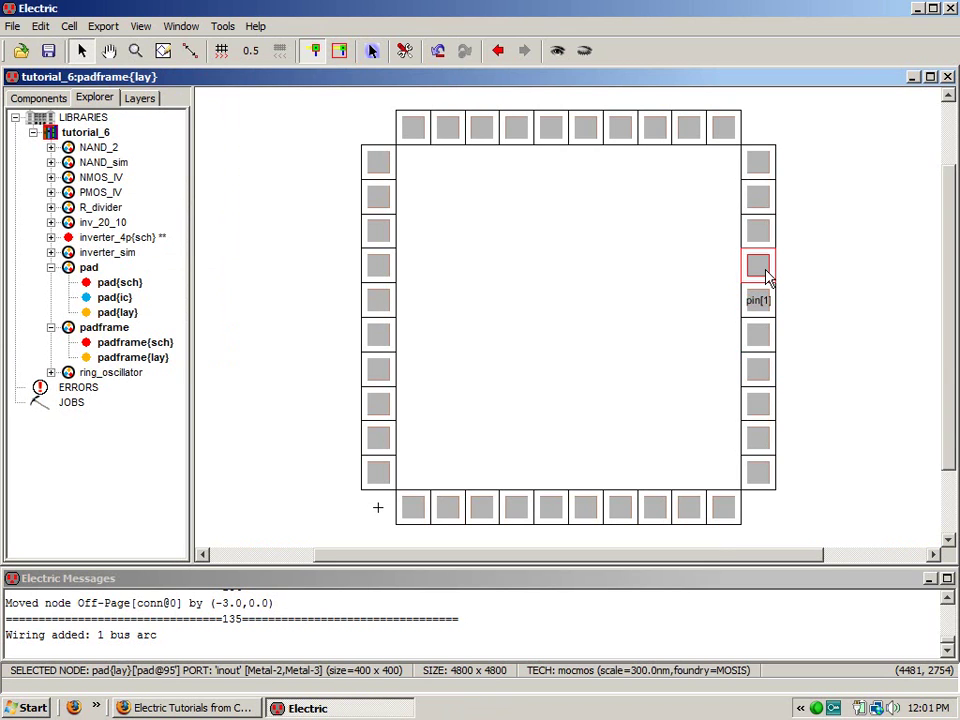
{"action": "key", "text": "ctrl+e"}
{"action": "type", "text": "pin["}
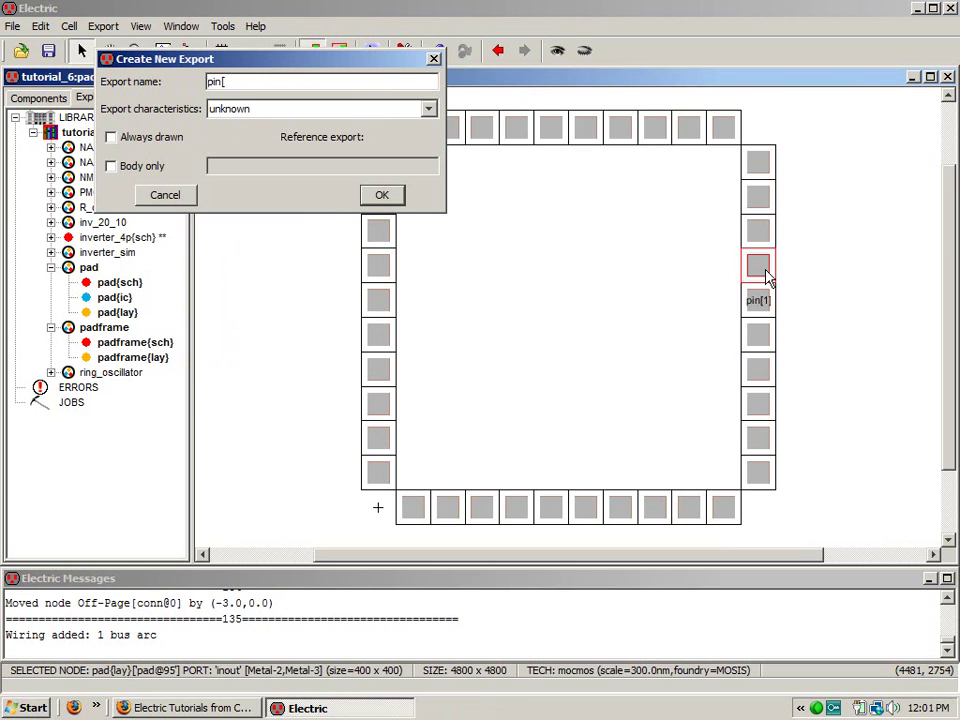
{"action": "type", "text": "2]"}
{"action": "key", "text": "Return"}
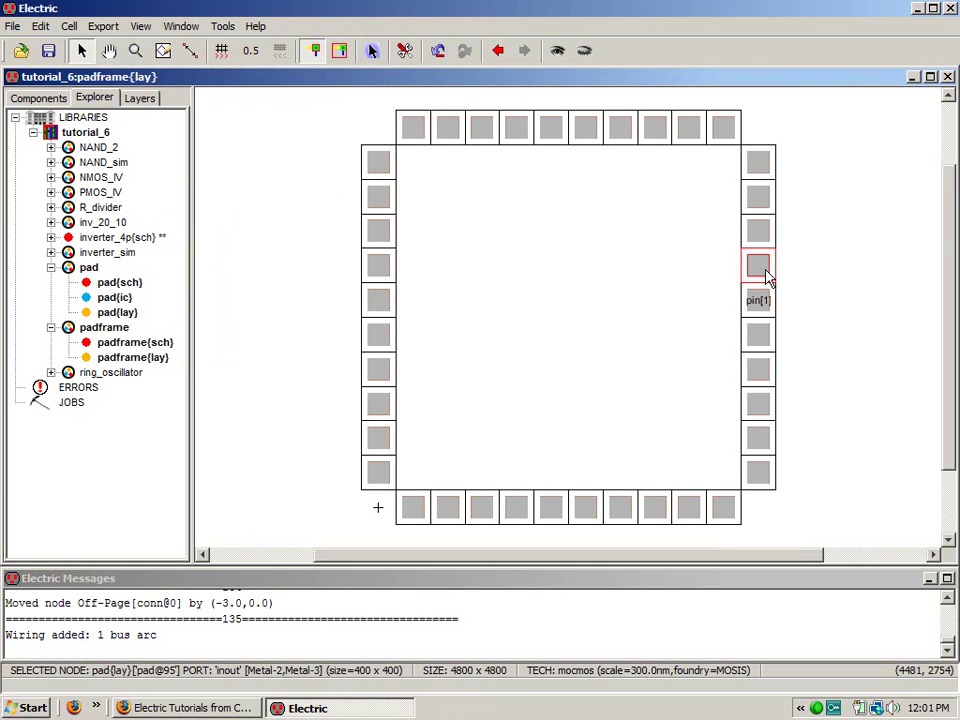
- Export the pad two places above pin[1], reusing the export name pin[2] to get automatic numbering
{"action": "left_click", "coordinate": [766, 241]}
{"action": "key", "text": "ctrl+e"}
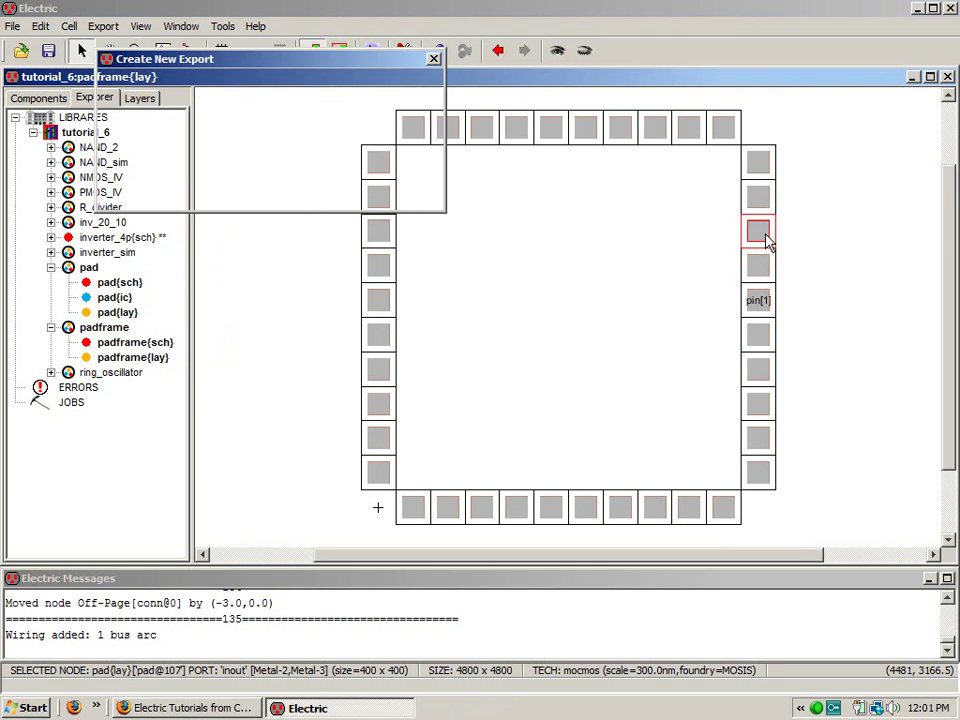
{"action": "type", "text": "pin[2]"}
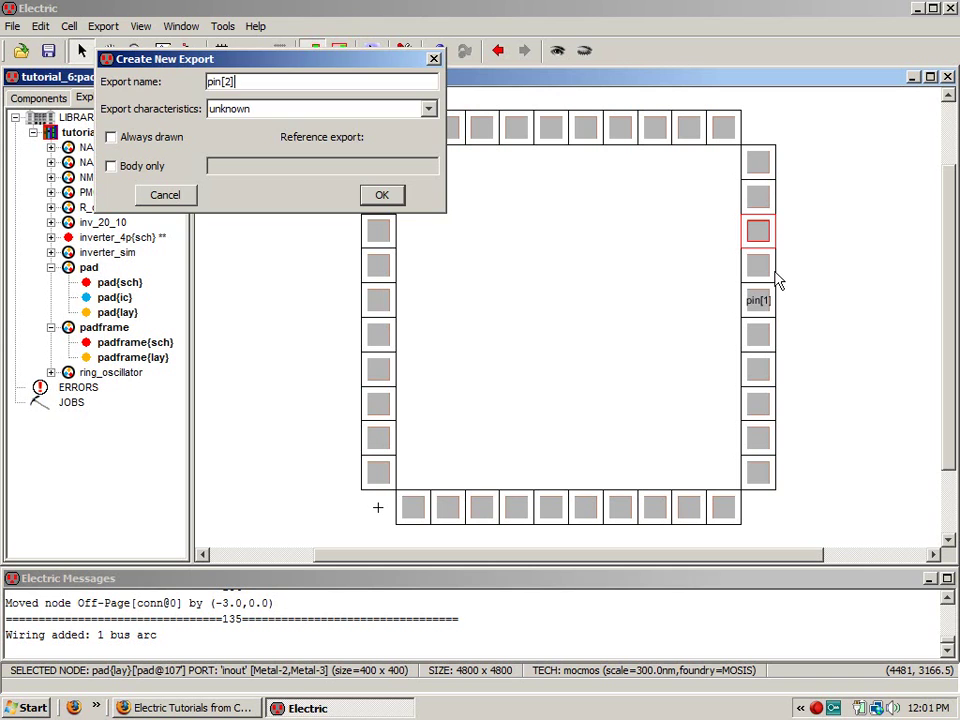
{"action": "left_click", "coordinate": [380, 196]}
- Export the top two pads of the padframe's right column as pin[4] and pin[5], counting upward
{"action": "left_click", "coordinate": [758, 208]}
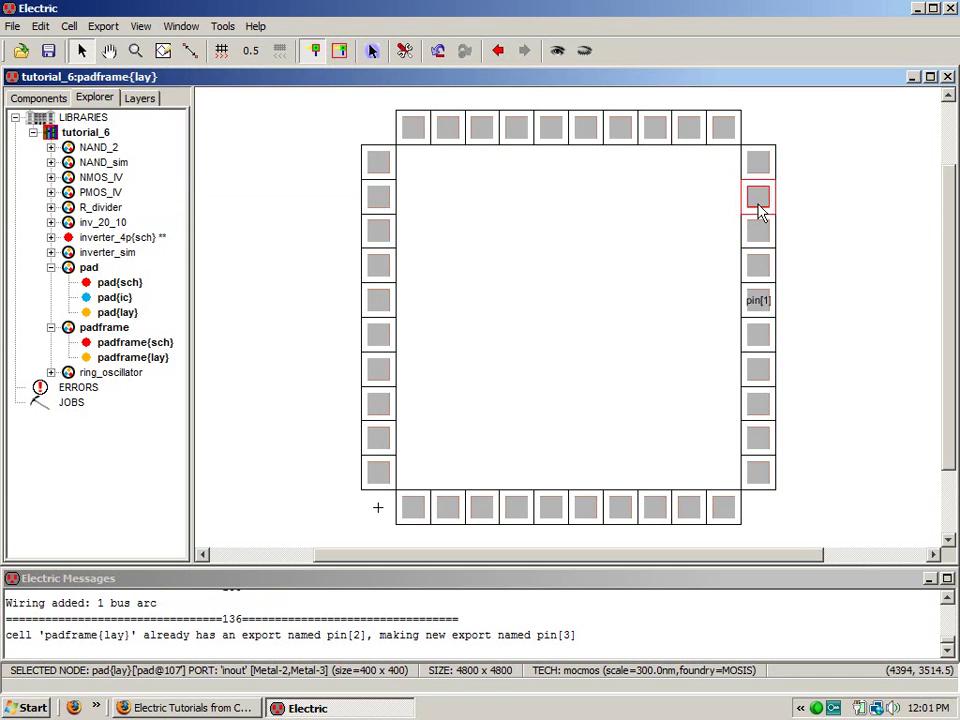
{"action": "key", "text": "ctrl+e"}
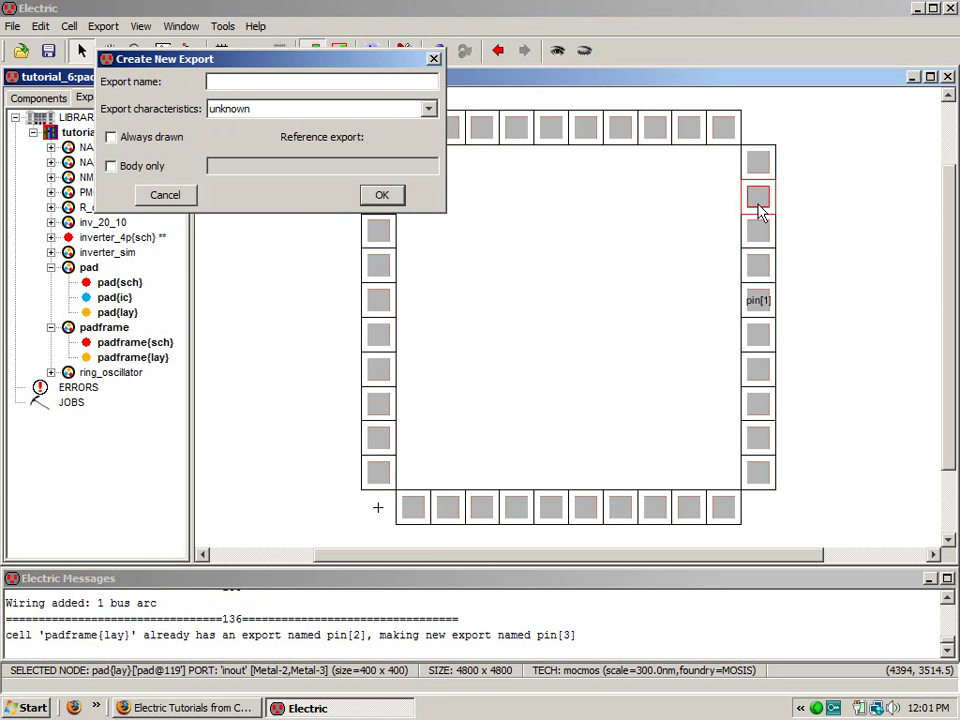
{"action": "type", "text": "pin[4]"}
{"action": "key", "text": "Return"}
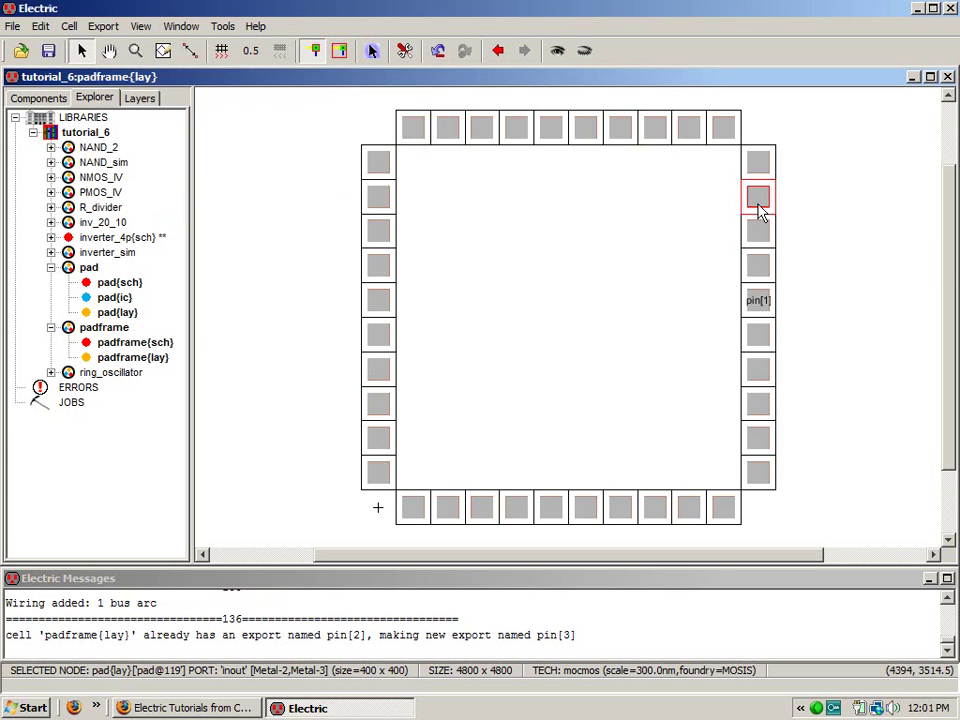
{"action": "left_click", "coordinate": [757, 166]}
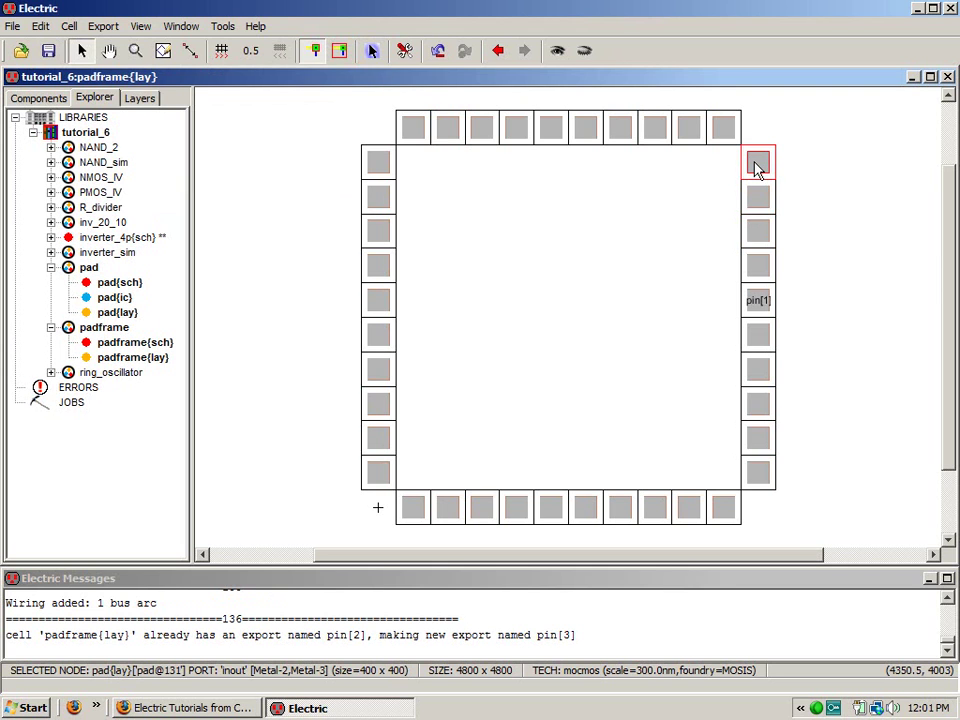
{"action": "key", "text": "ctrl+e"}
{"action": "type", "text": "pin[5]"}
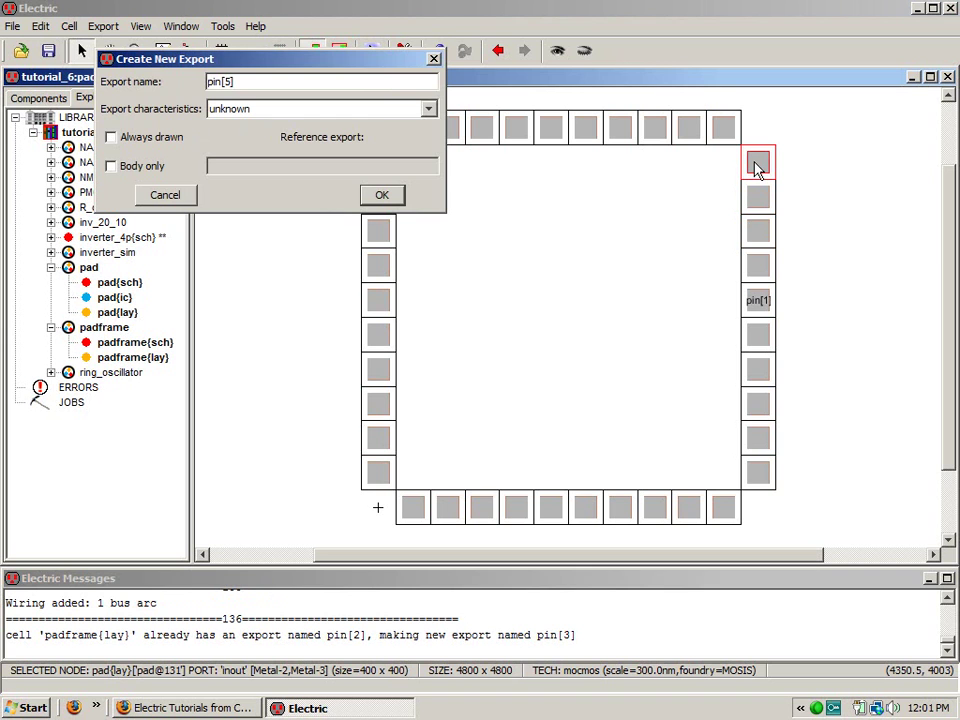
{"action": "left_click", "coordinate": [380, 199]}
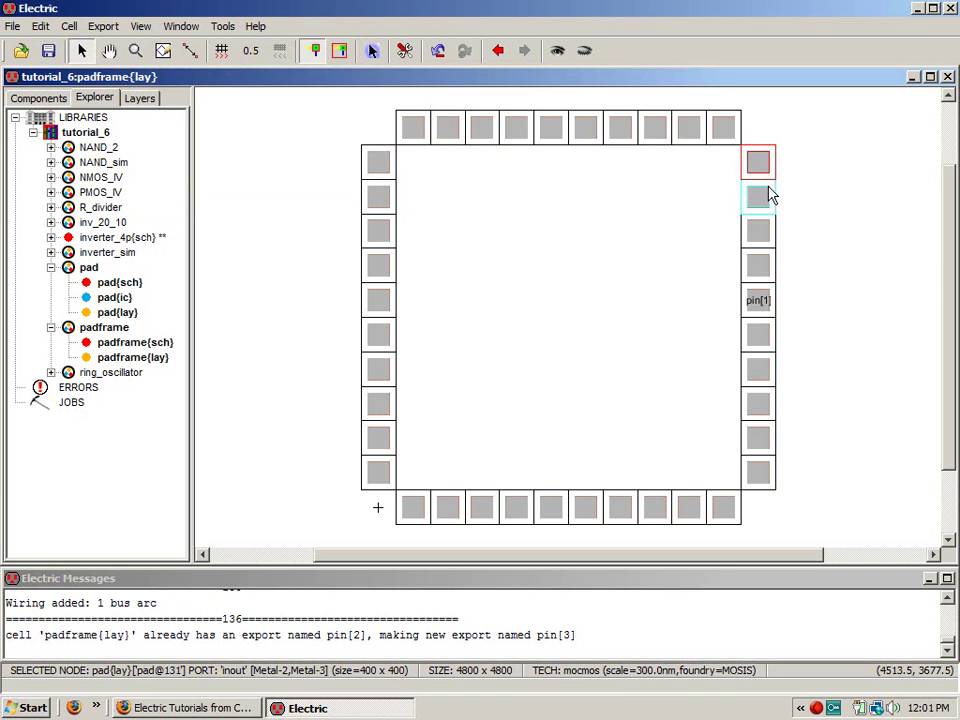
- Set the text size of the pin[2] to pin[5] exports together to 125 units
{"action": "left_click_drag", "start_coordinate": [827, 148], "coordinate": [740, 280]}
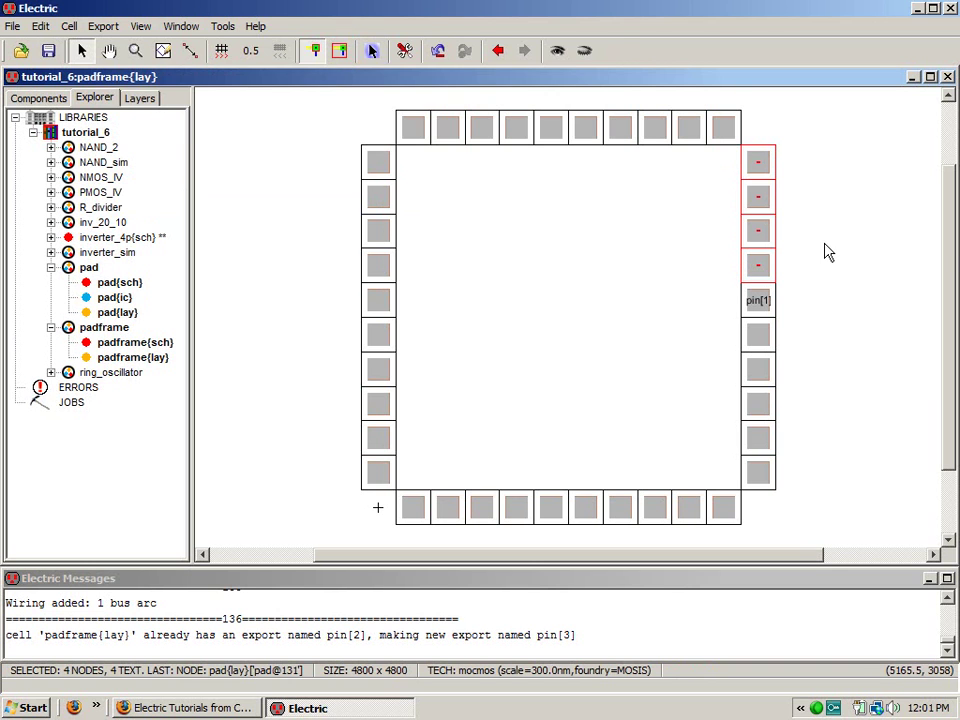
{"action": "key", "text": "ctrl+i"}
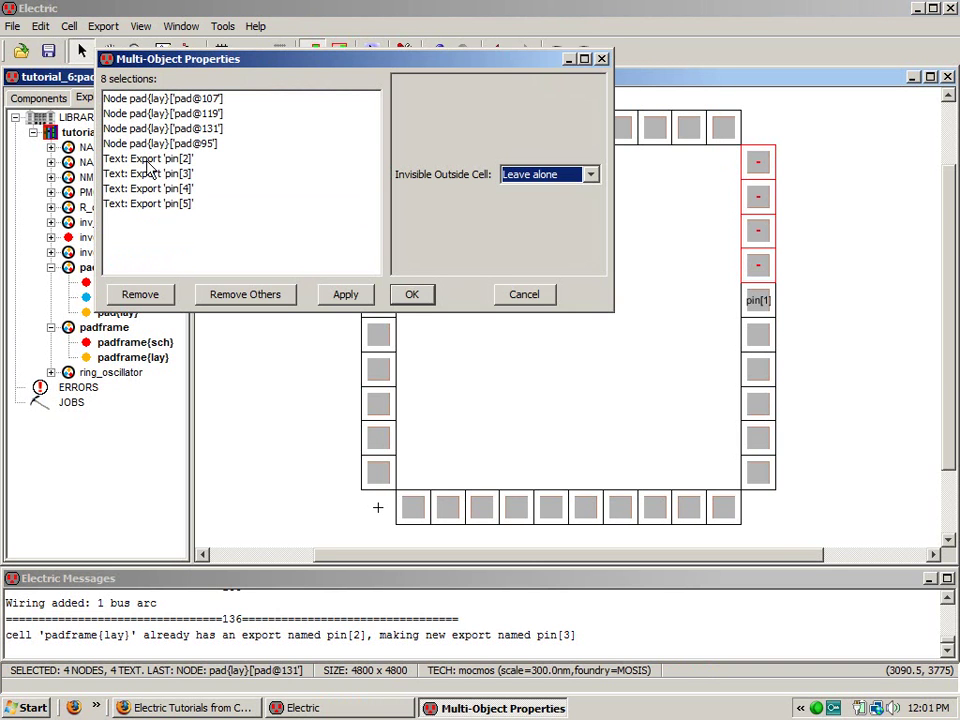
{"action": "left_click", "coordinate": [148, 158]}
{"action": "left_click", "coordinate": [143, 204], "text": "shift"}
{"action": "left_click", "coordinate": [252, 297]}
{"action": "left_click", "coordinate": [469, 197]}
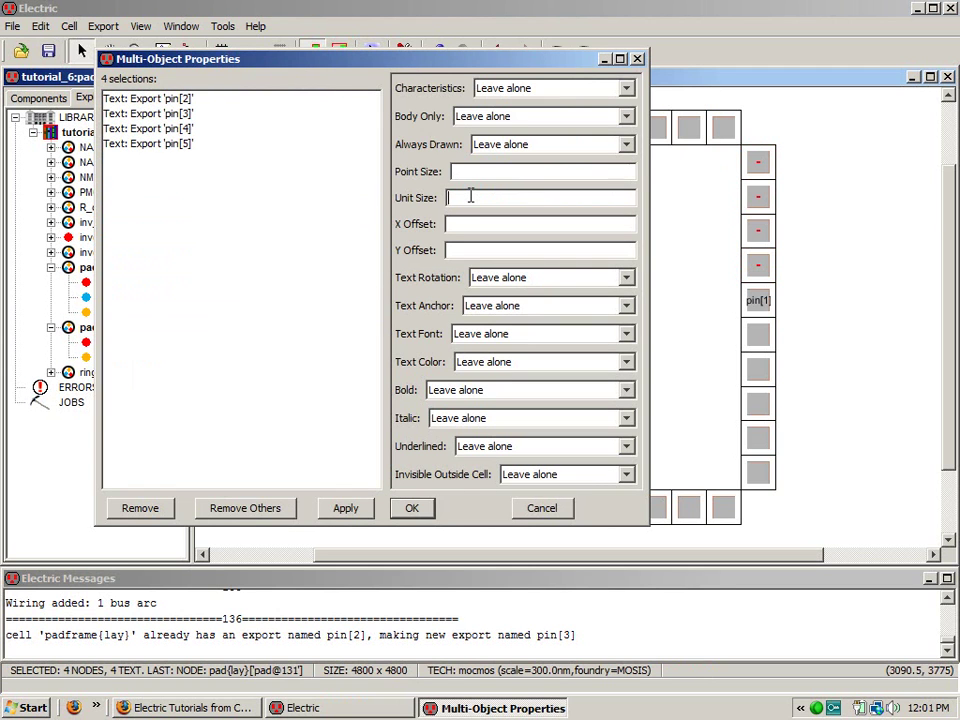
{"action": "type", "text": "125"}
{"action": "left_click", "coordinate": [340, 512]}
{"action": "left_click", "coordinate": [411, 508]}
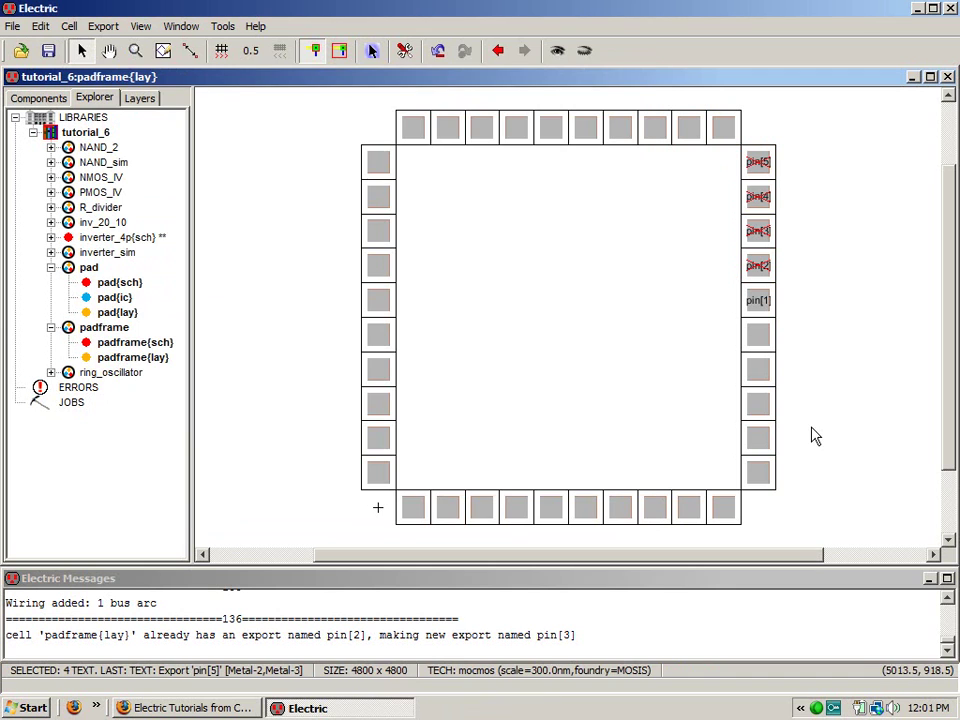
{"action": "left_click", "coordinate": [821, 420]}
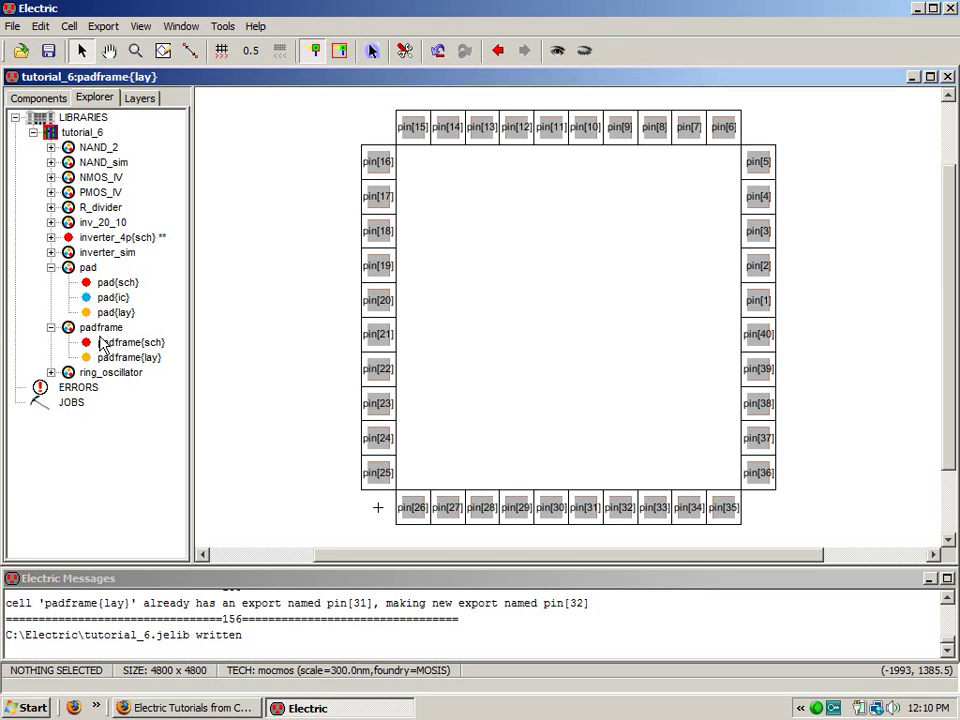
- Run a full layout DRC on the padframe layout
{"action": "key", "text": "F5"}
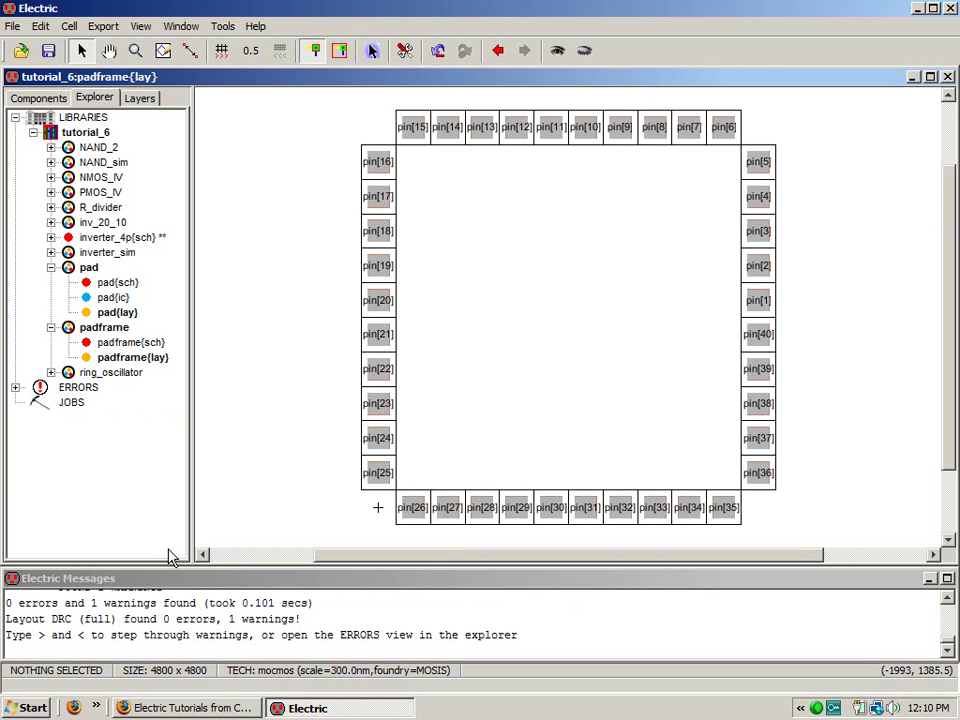
- Review the padframe's DRC messages and step to the reported warning to read its description
{"action": "left_click", "coordinate": [948, 600]}
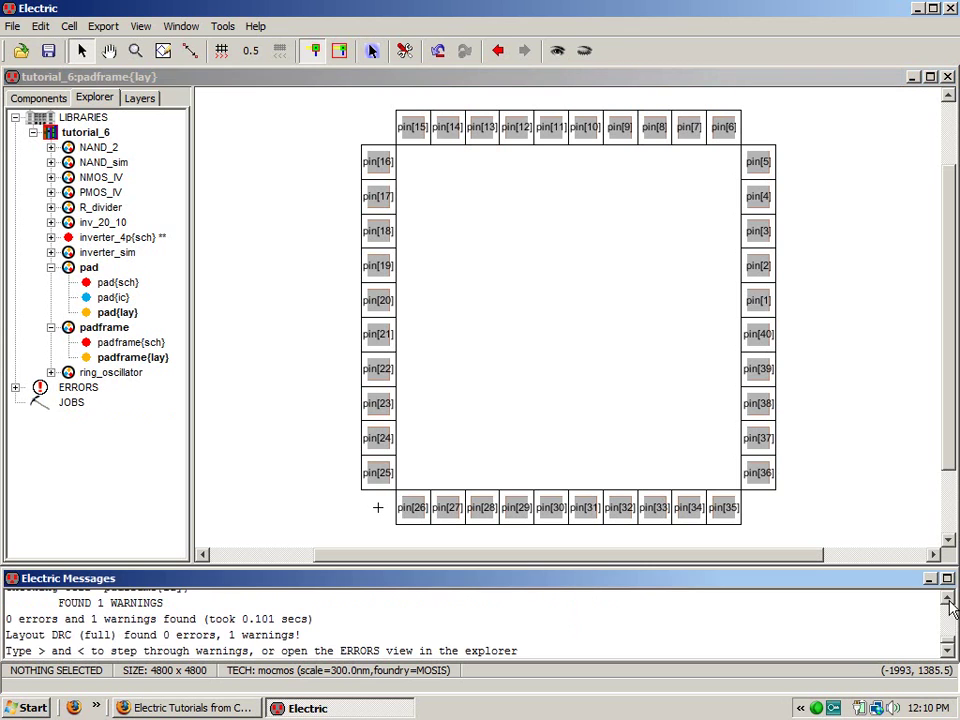
{"action": "left_click", "coordinate": [948, 600]}
{"action": "left_click", "coordinate": [948, 600]}
{"action": "left_click", "coordinate": [948, 600]}
{"action": "left_click", "coordinate": [948, 600]}
{"action": "left_click", "coordinate": [948, 600]}
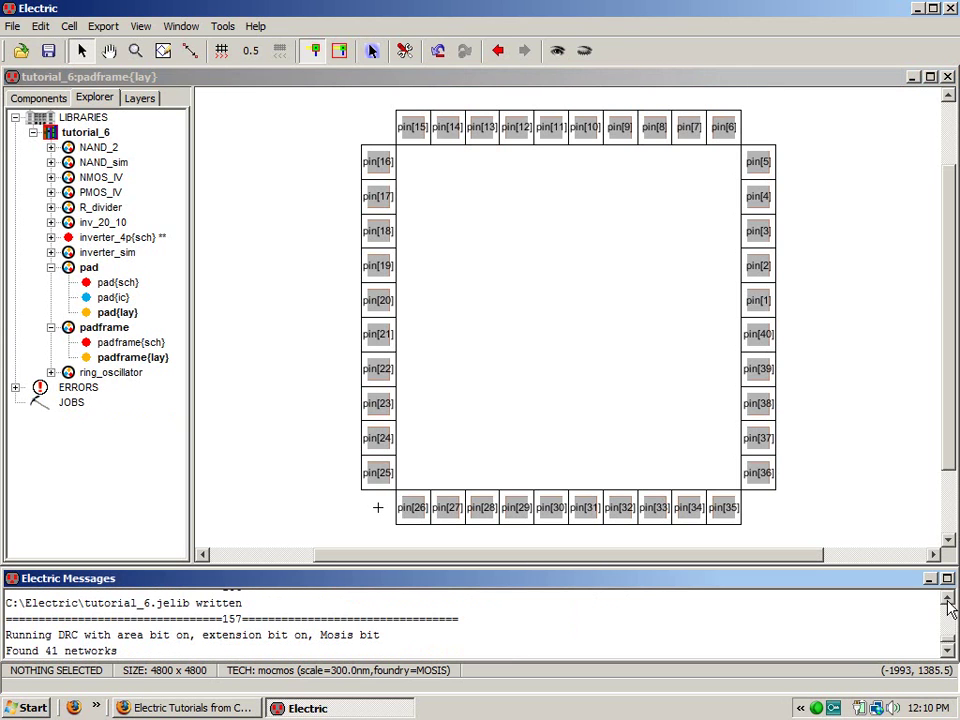
{"action": "key", "text": "shift+period"}
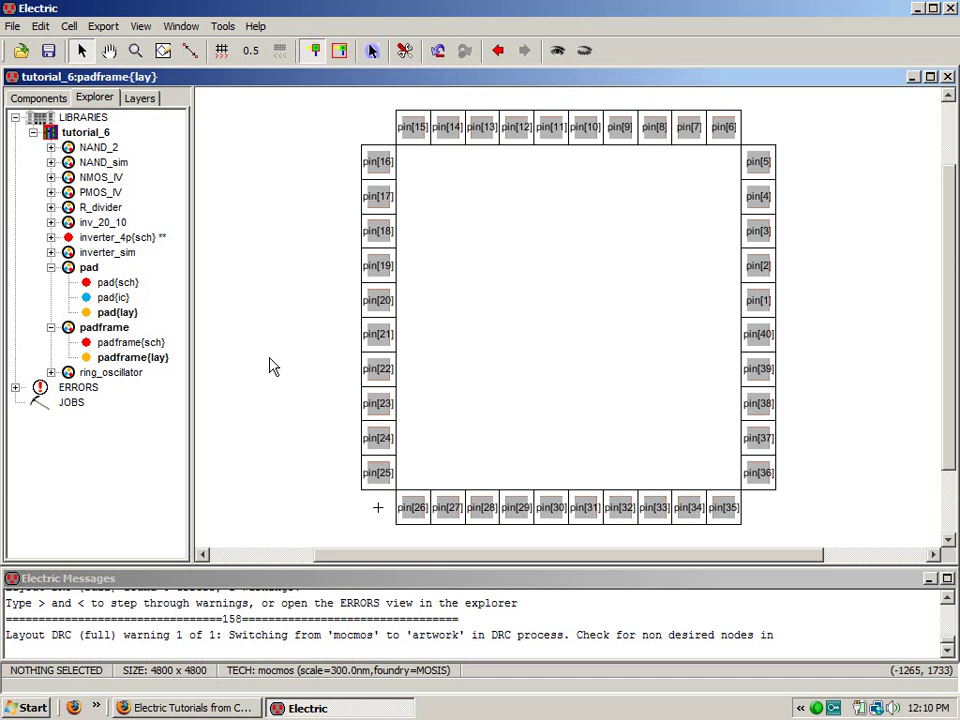
- Run an NCC comparison of the padframe schematic against its layout and save the tutorial_6 library
{"action": "key", "text": "l"}
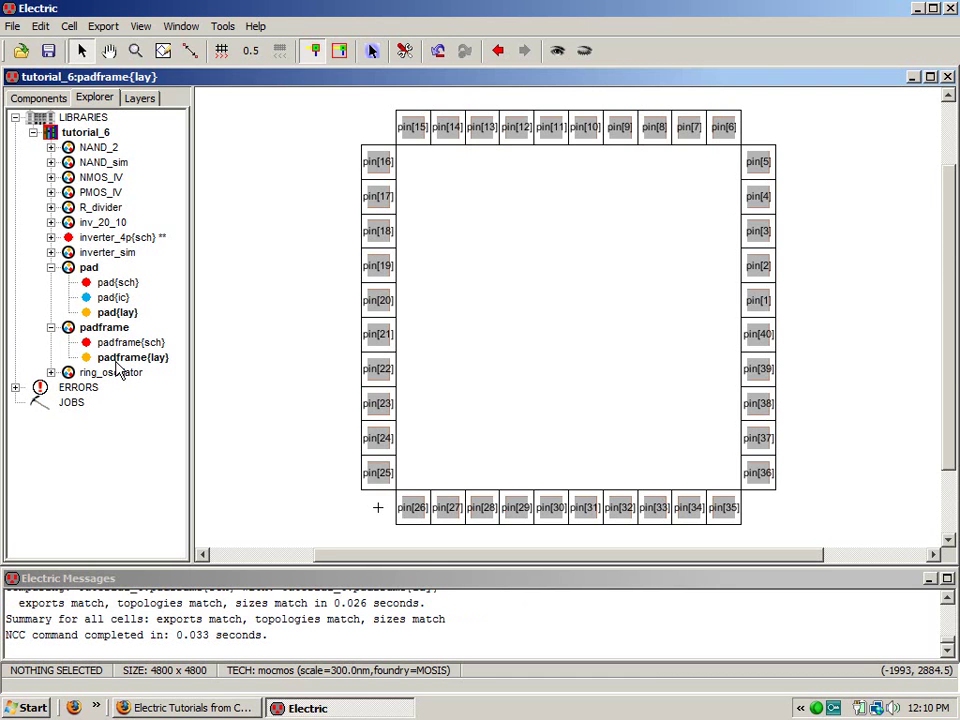
{"action": "left_click", "coordinate": [48, 50]}
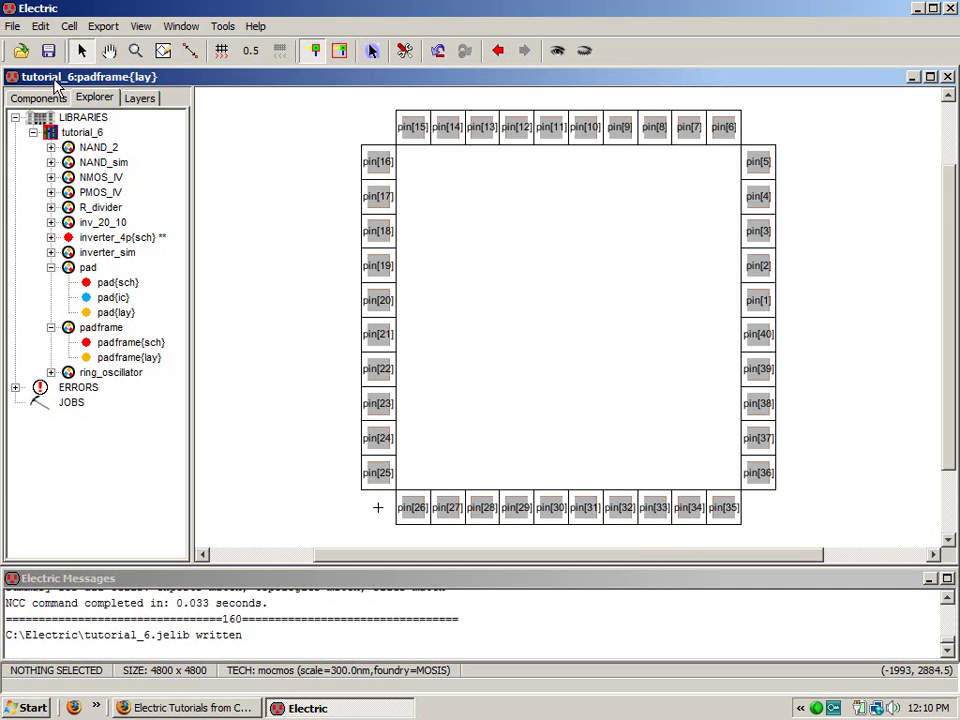
- Open the padframe schematic and generate an icon view for it
{"action": "double_click", "coordinate": [133, 343]}
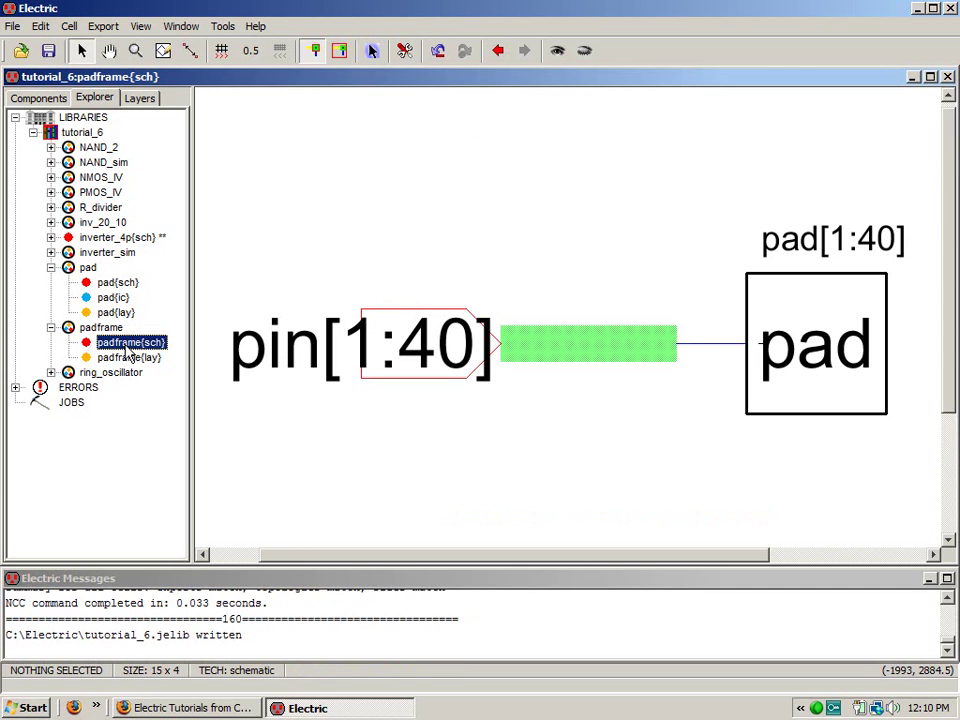
{"action": "left_click", "coordinate": [137, 27]}
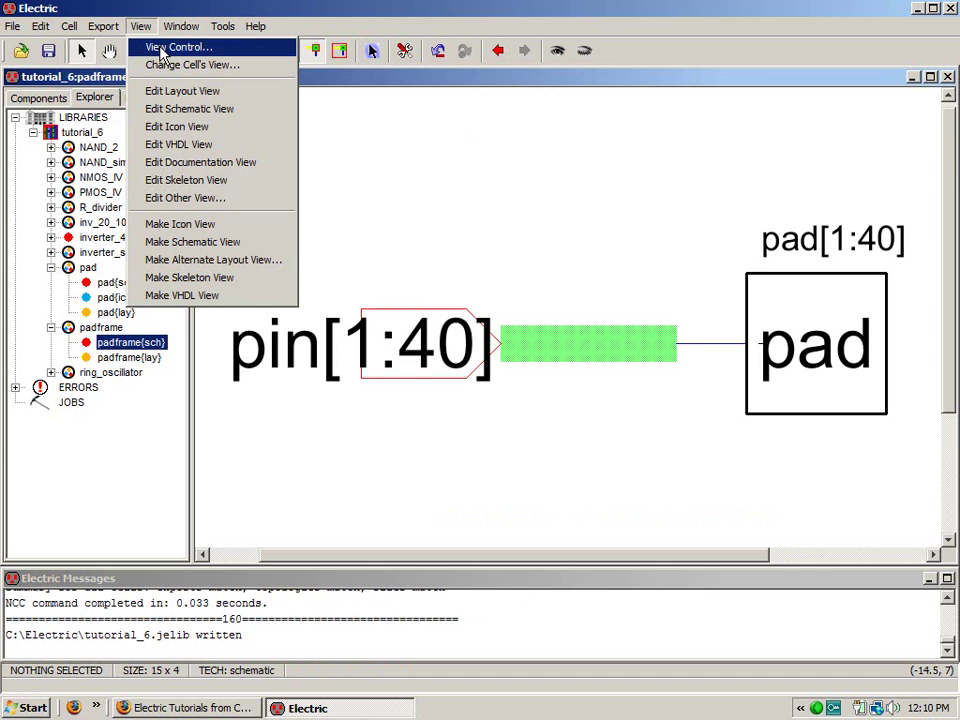
{"action": "left_click", "coordinate": [208, 224]}
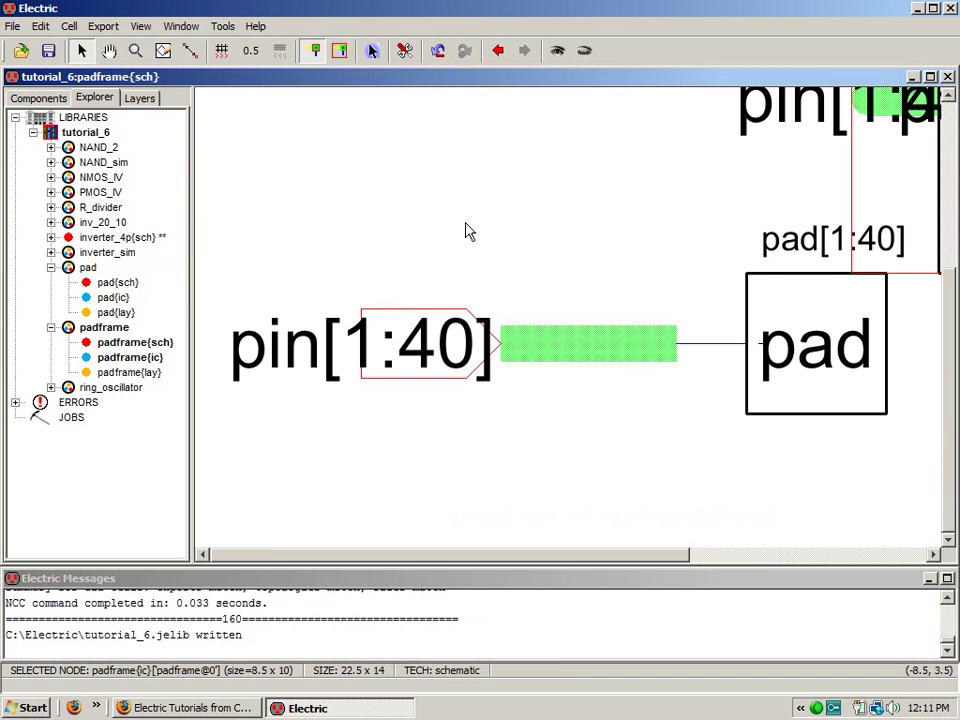
{"action": "key", "text": "ctrl+9"}
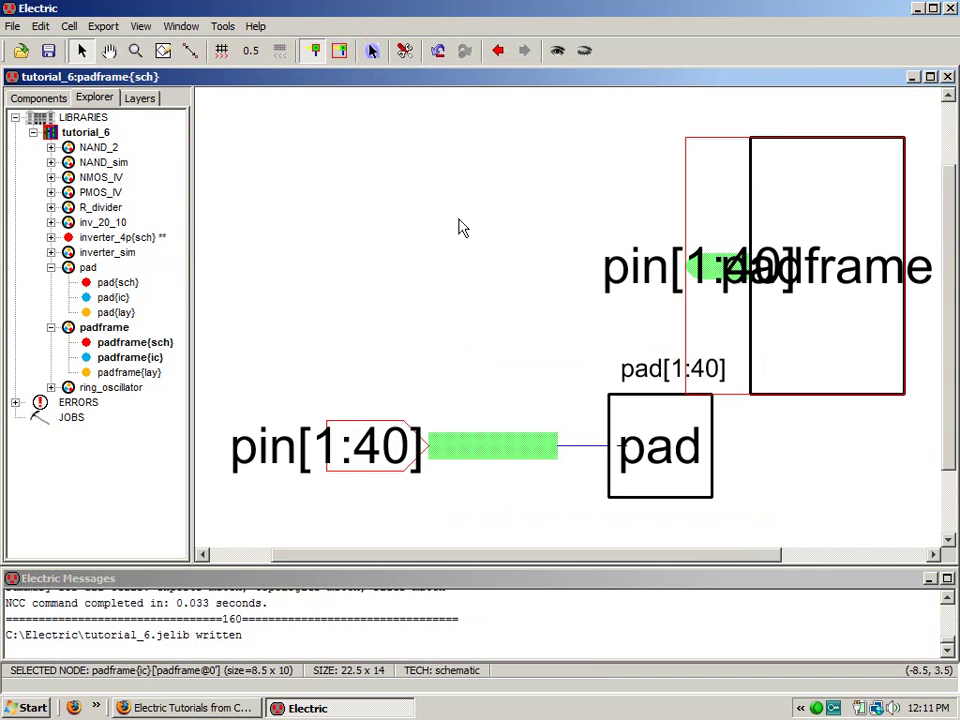
- Edit the padframe icon and widen its box outline to 9 by 10 units by moving the two right-hand corners
{"action": "left_click", "coordinate": [851, 358]}
{"action": "key", "text": "ctrl+d"}
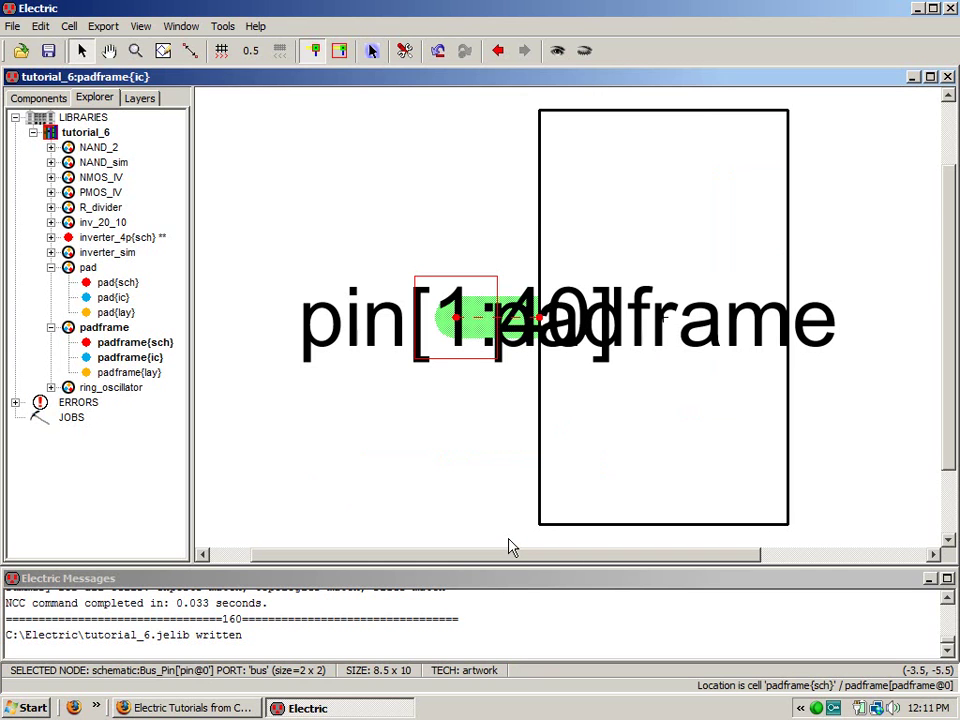
{"action": "left_click", "coordinate": [630, 526]}
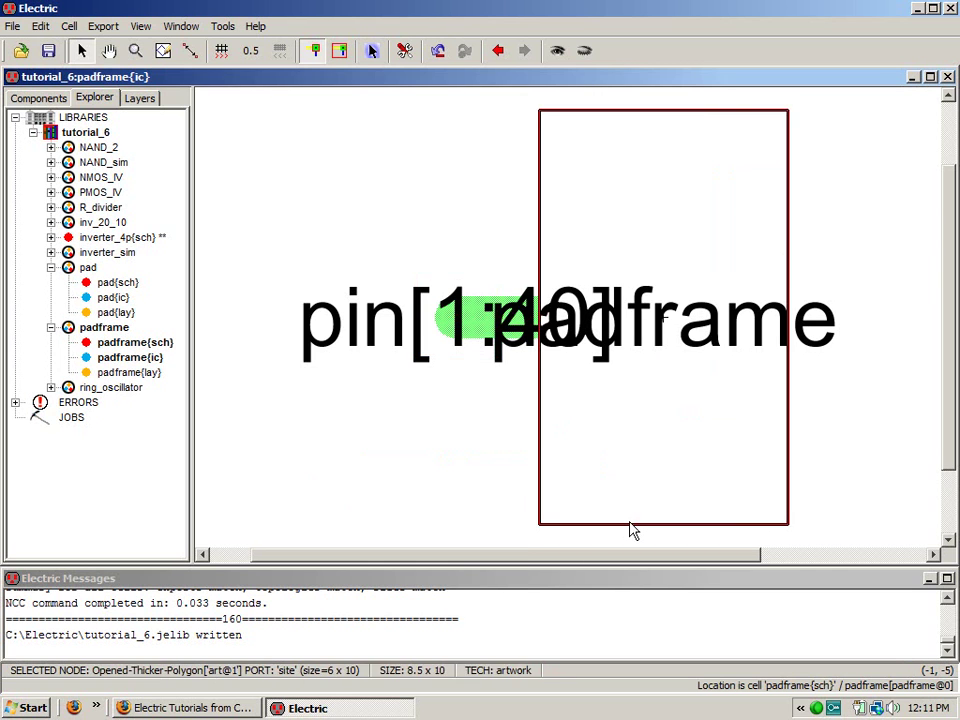
{"action": "key", "text": "y"}
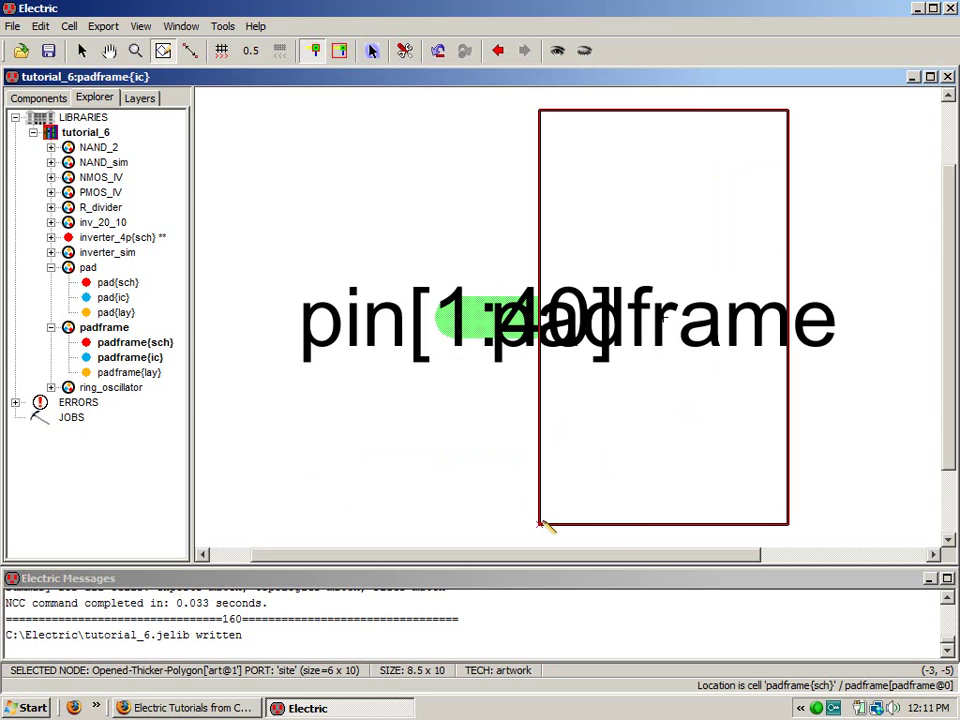
{"action": "key", "text": "ctrl+g"}
{"action": "left_click_drag", "start_coordinate": [788, 524], "coordinate": [871, 486]}
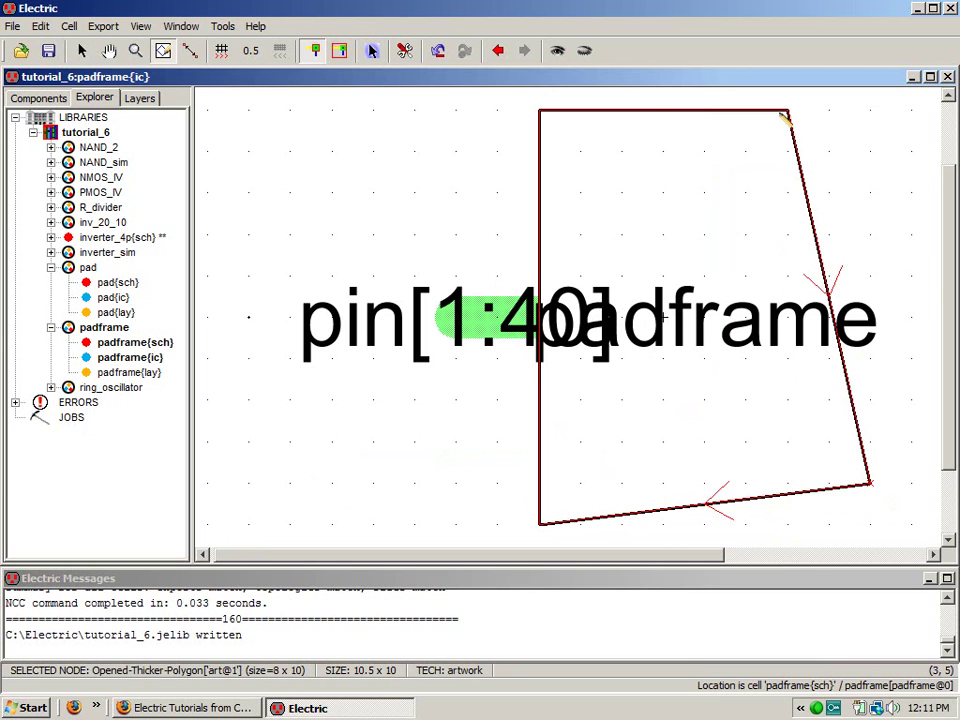
{"action": "left_click_drag", "start_coordinate": [790, 111], "coordinate": [911, 111]}
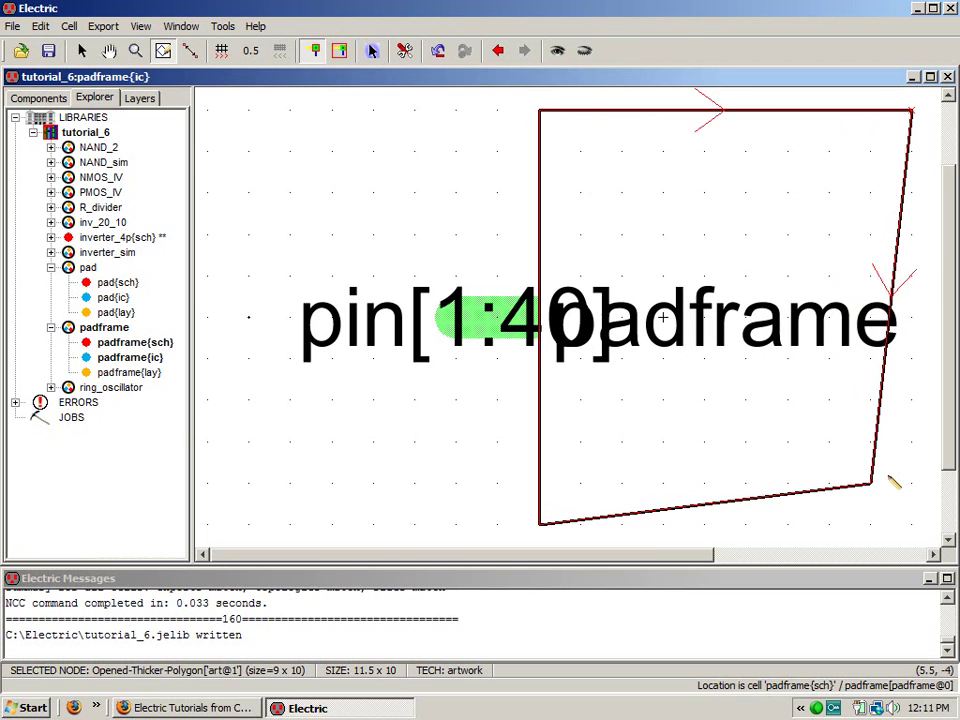
{"action": "left_click_drag", "start_coordinate": [873, 487], "coordinate": [911, 522]}
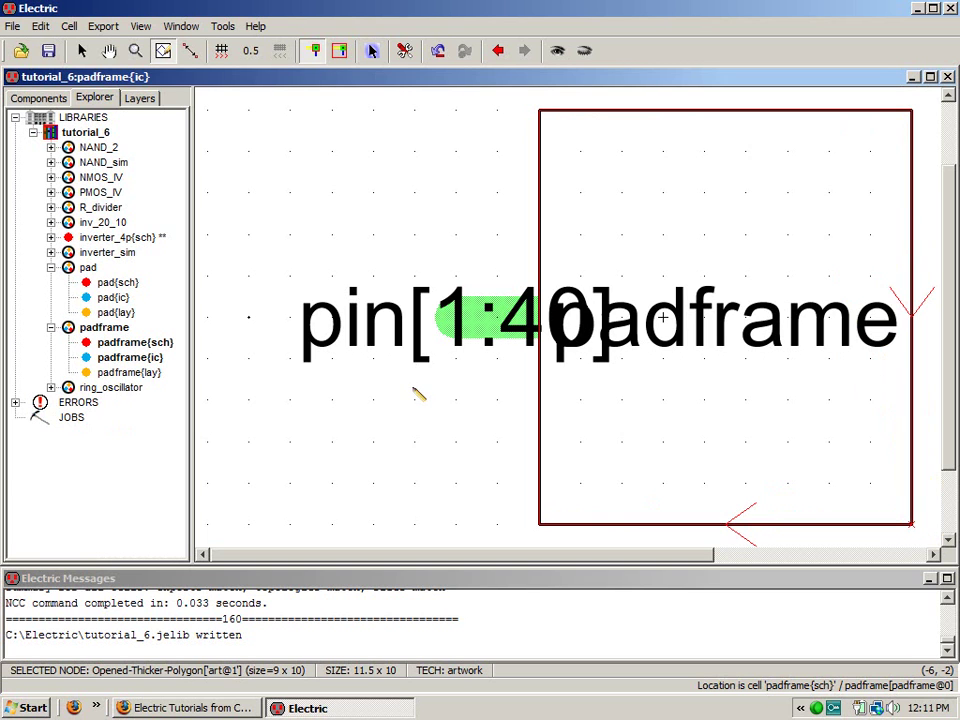
{"action": "key", "text": "y"}
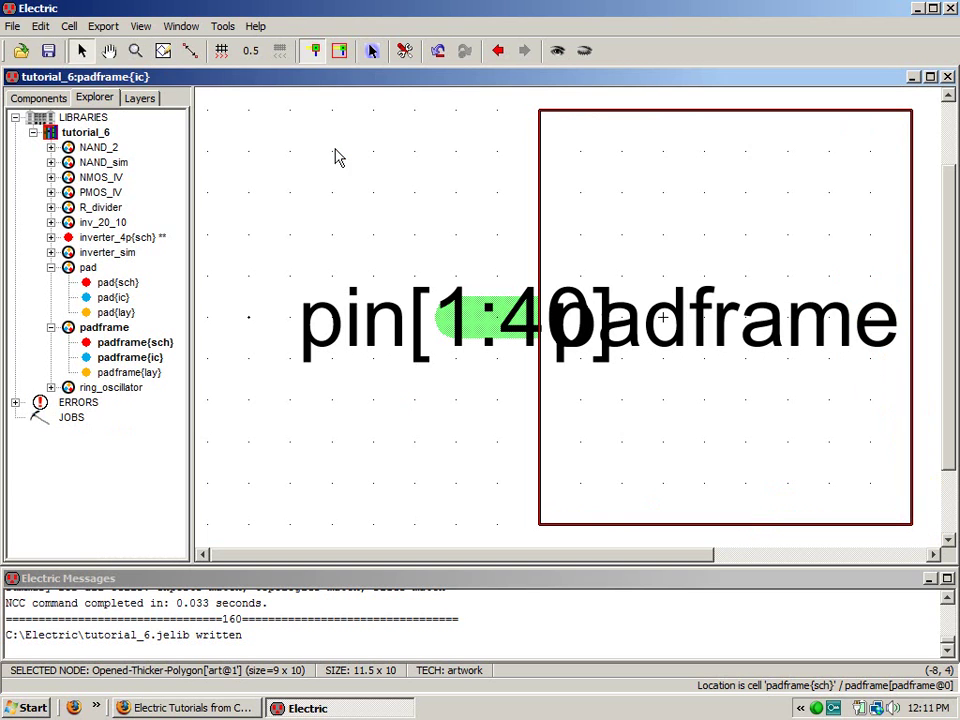
- Move the icon's pin[1:40] export text about 2.5 units left, clear of the padframe name
{"action": "left_click_drag", "start_coordinate": [285, 232], "coordinate": [231, 334]}
{"action": "key", "text": "ctrl+9"}
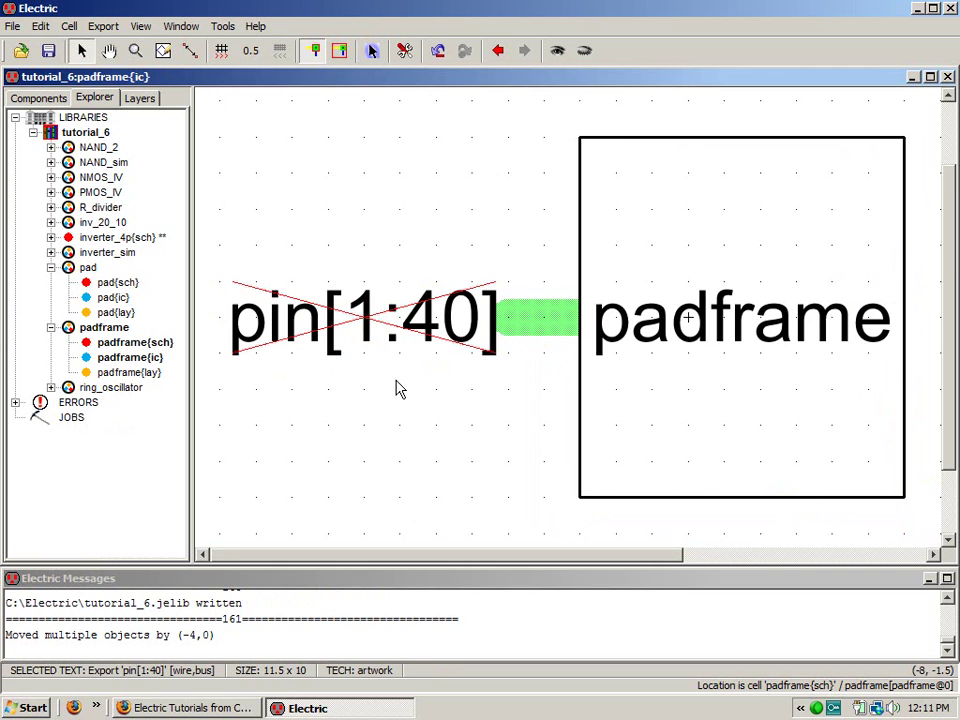
{"action": "left_click_drag", "start_coordinate": [371, 339], "coordinate": [420, 342]}
- Shift the whole padframe icon, including its texts and bus wire, 1.5 units left to centre the box on the origin
{"action": "left_click", "coordinate": [246, 96]}
{"action": "left_click_drag", "start_coordinate": [250, 104], "coordinate": [936, 529]}
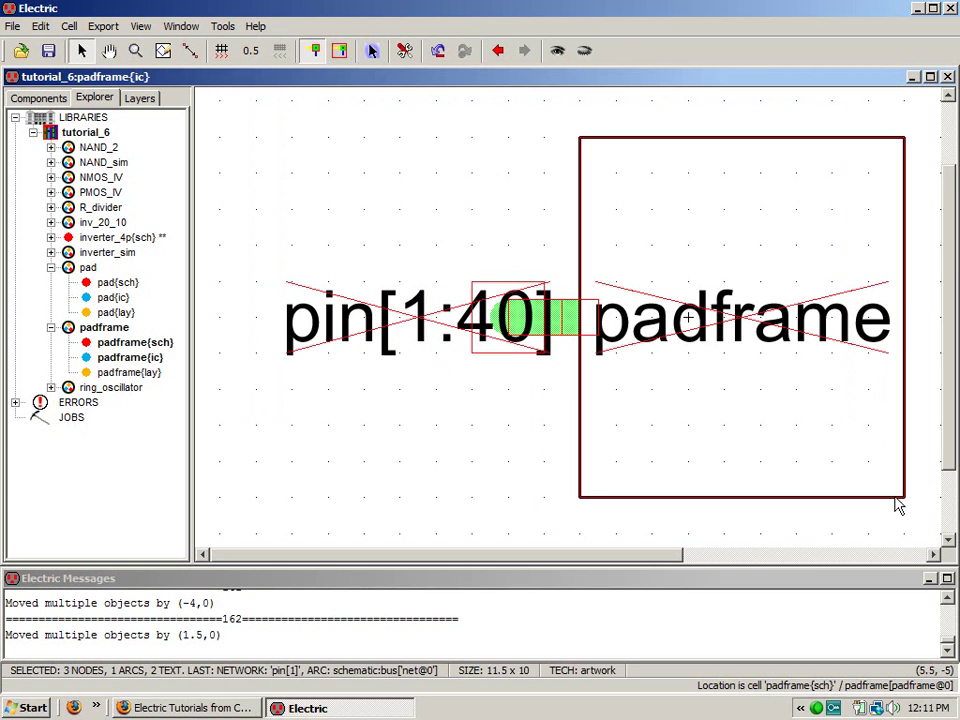
{"action": "key", "text": "Left"}
{"action": "key", "text": "Left"}
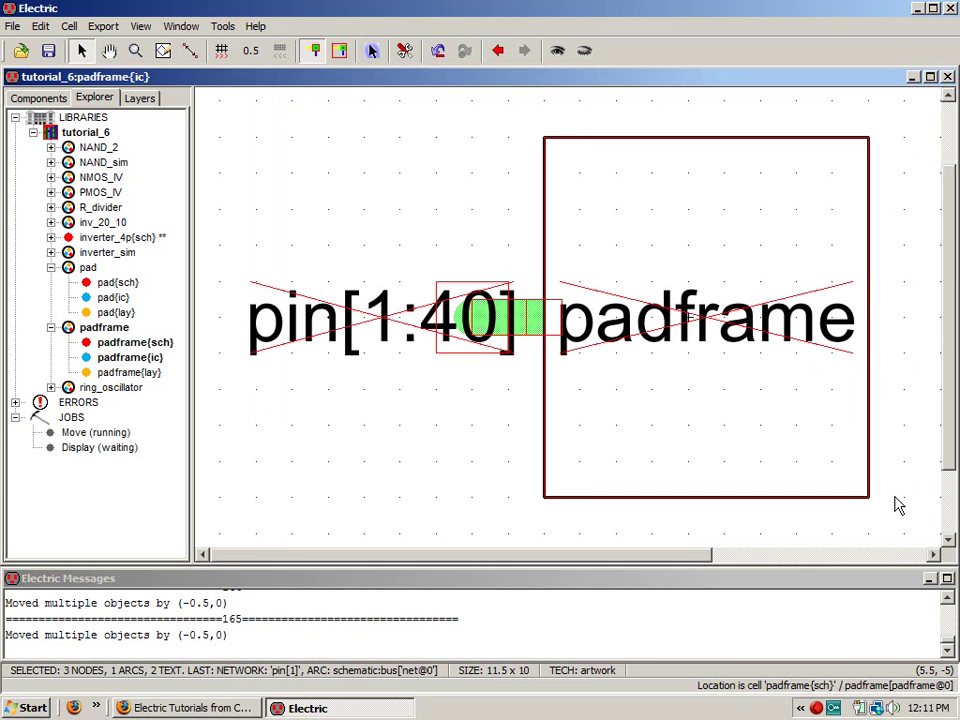
{"action": "key", "text": "Left"}
{"action": "left_click", "coordinate": [359, 203]}
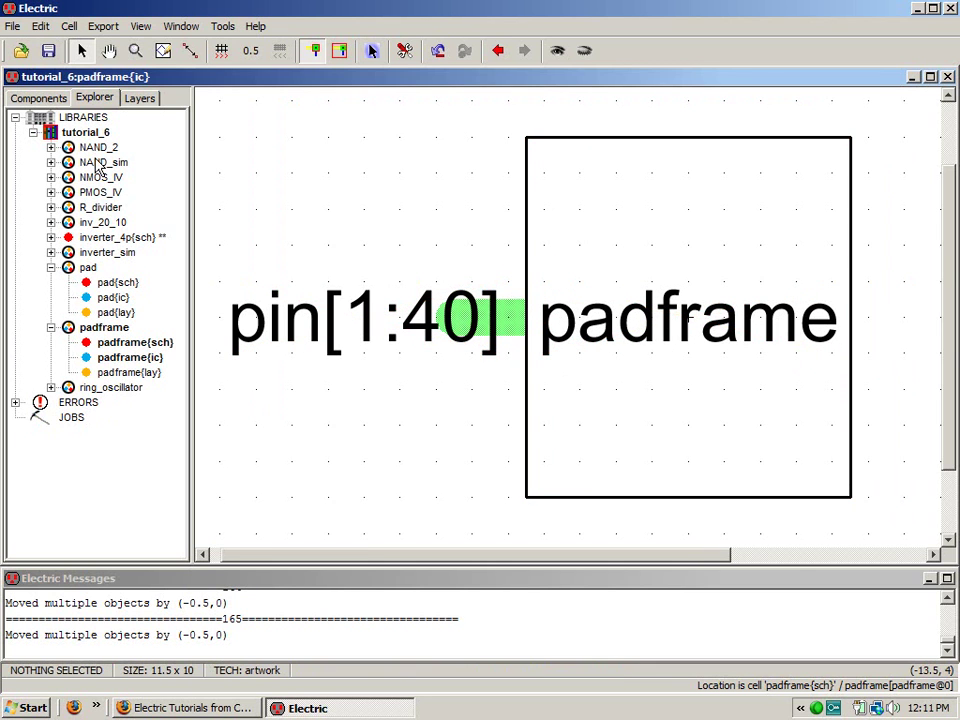
- In the padframe schematic, move the padframe icon up 2 units, clear of the pad[1:40] symbol
{"action": "double_click", "coordinate": [112, 343]}
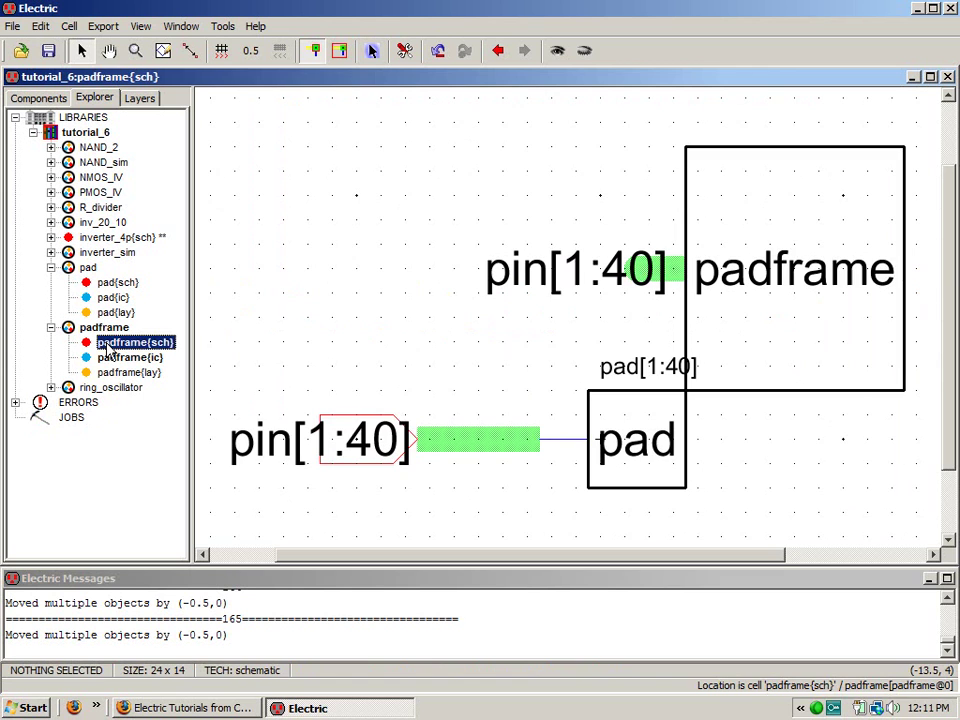
{"action": "left_click_drag", "start_coordinate": [872, 373], "coordinate": [866, 340]}
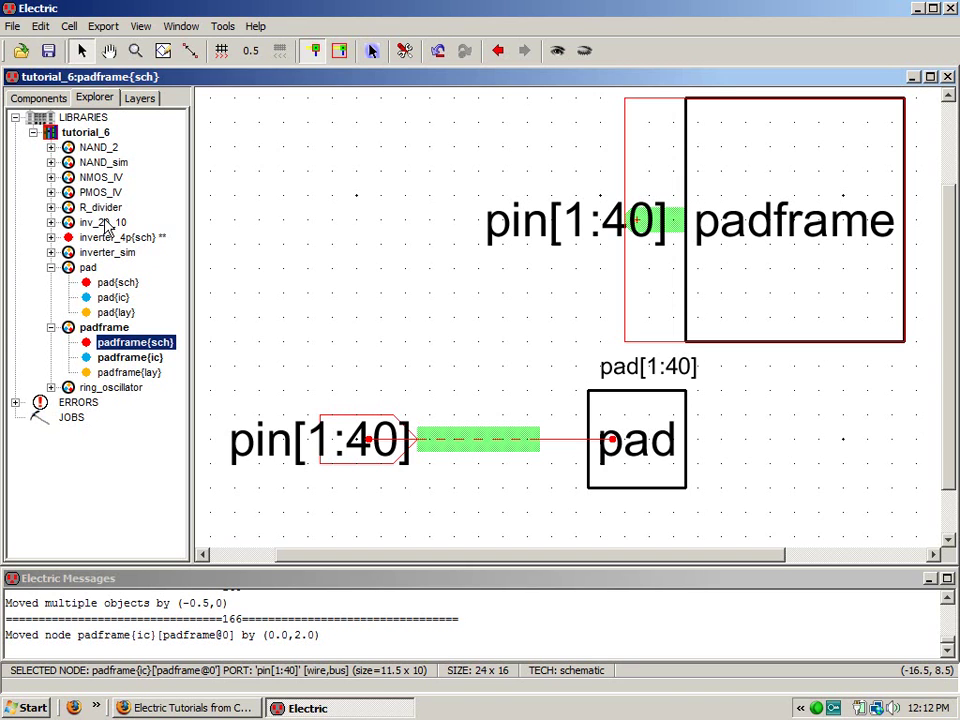
- Create a new schematic cell named A_final_chip in the tutorial_6 library and hide its grid
{"action": "key", "text": "ctrl+n"}
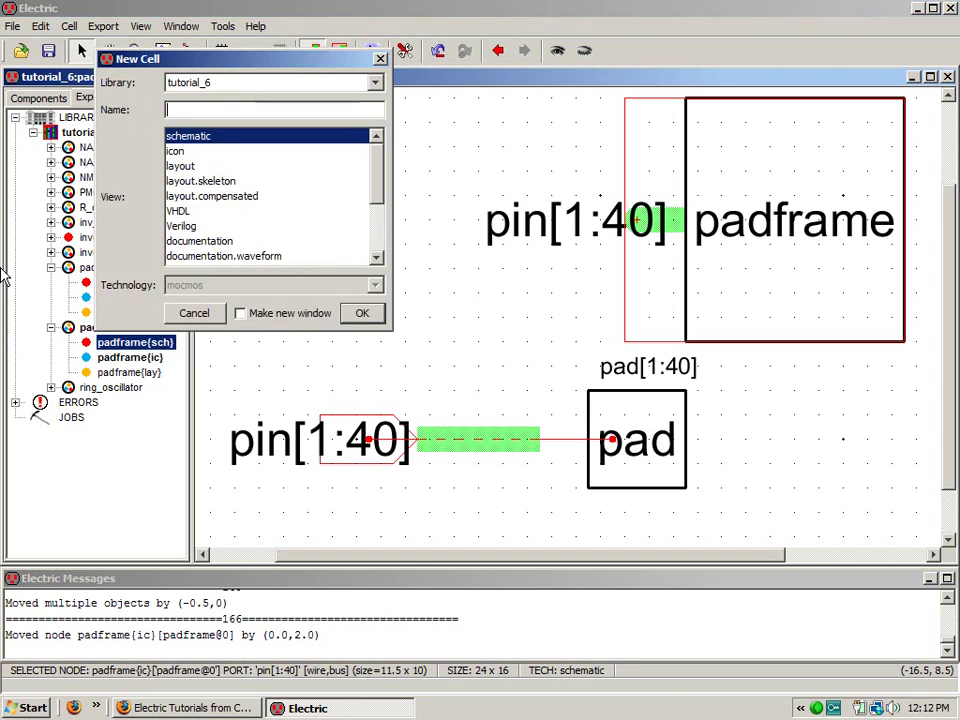
{"action": "type", "text": "A_final_chip"}
{"action": "left_click", "coordinate": [362, 313]}
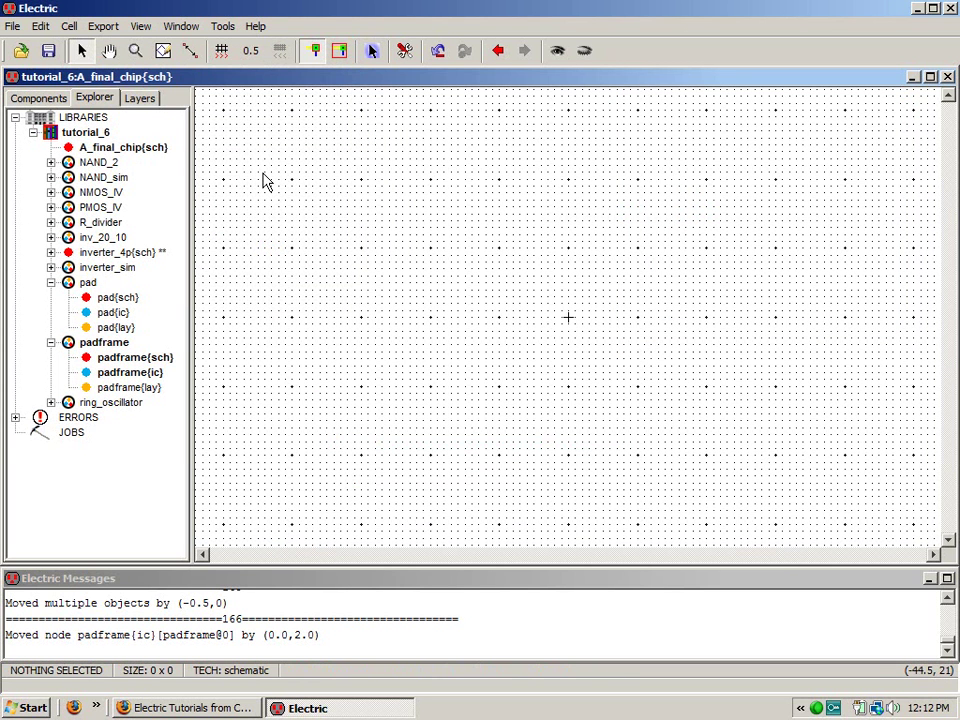
{"action": "key", "text": "ctrl+g"}
- Open the ring_oscillator schematic, create a new version of it, and expand its list of older versions
{"action": "left_click", "coordinate": [51, 402]}
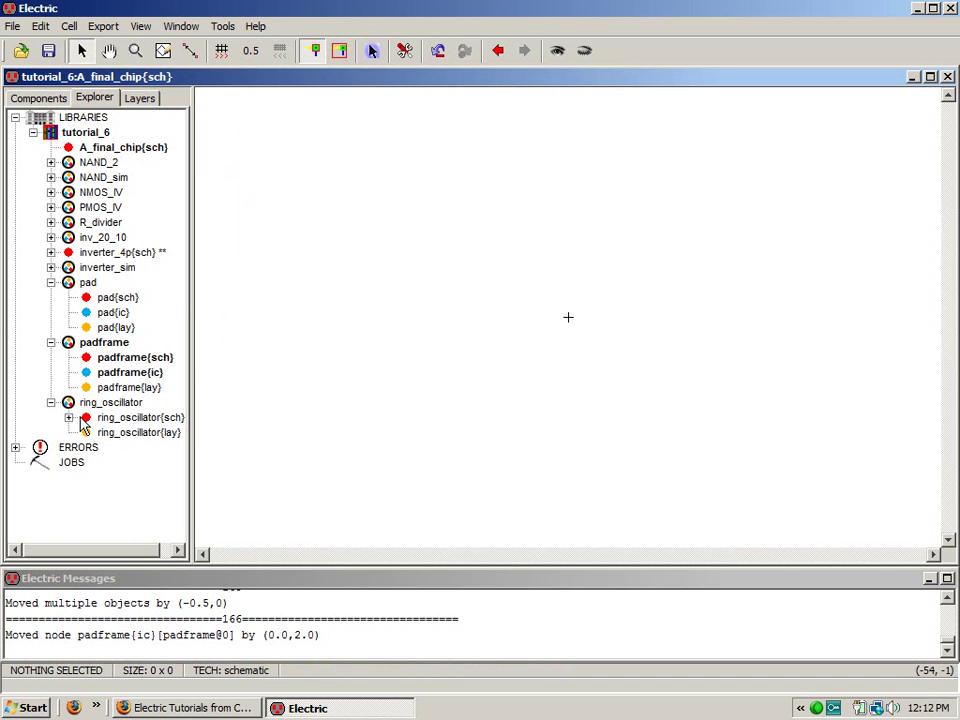
{"action": "double_click", "coordinate": [96, 419]}
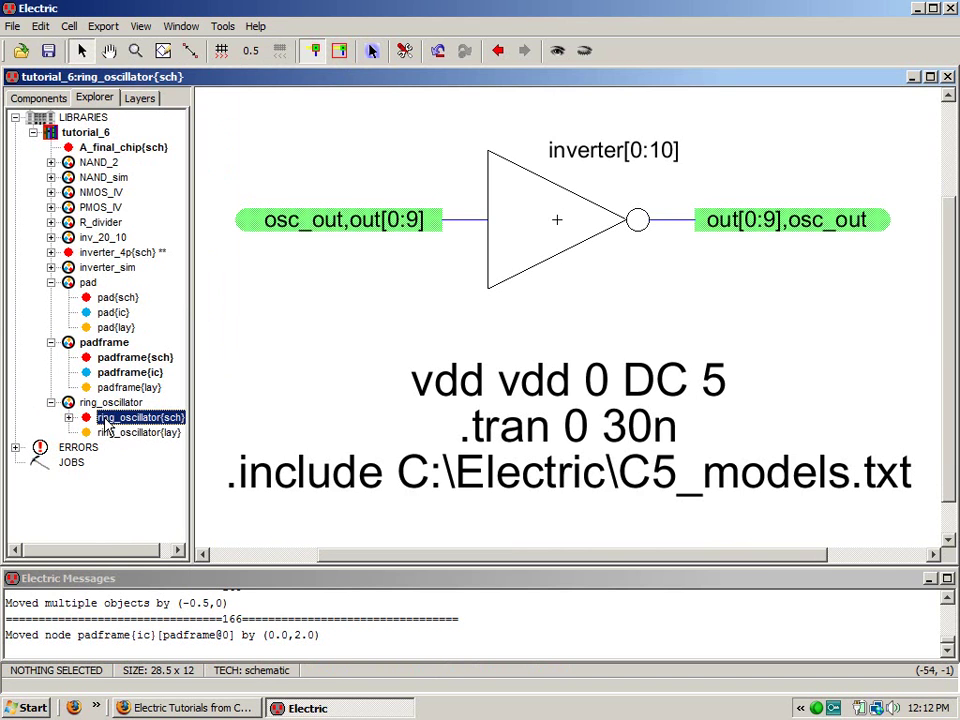
{"action": "right_click", "coordinate": [101, 419]}
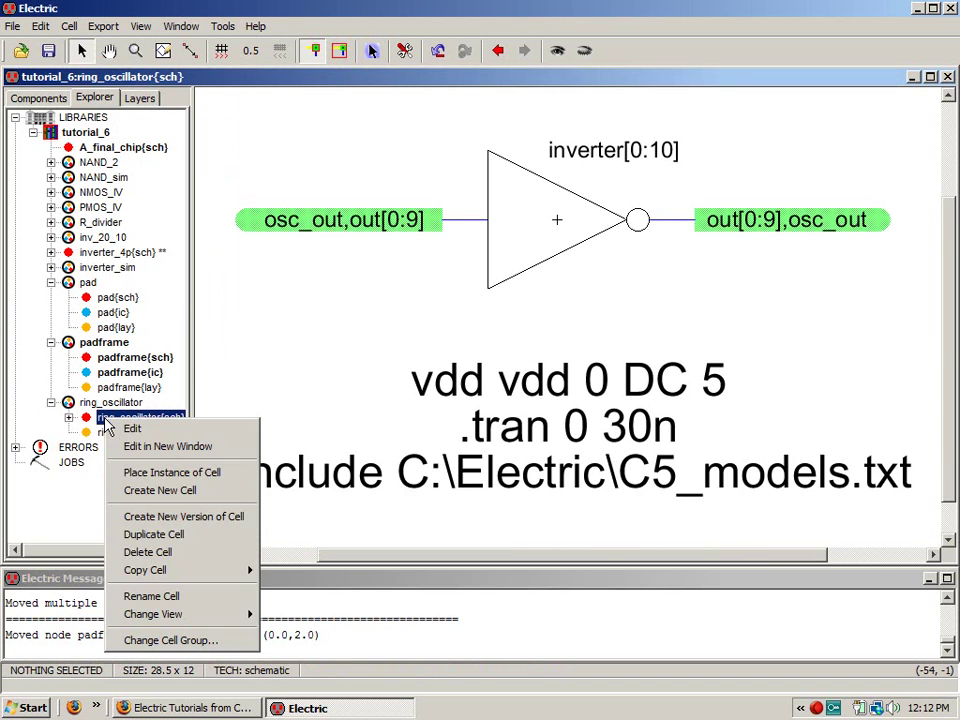
{"action": "left_click", "coordinate": [168, 516]}
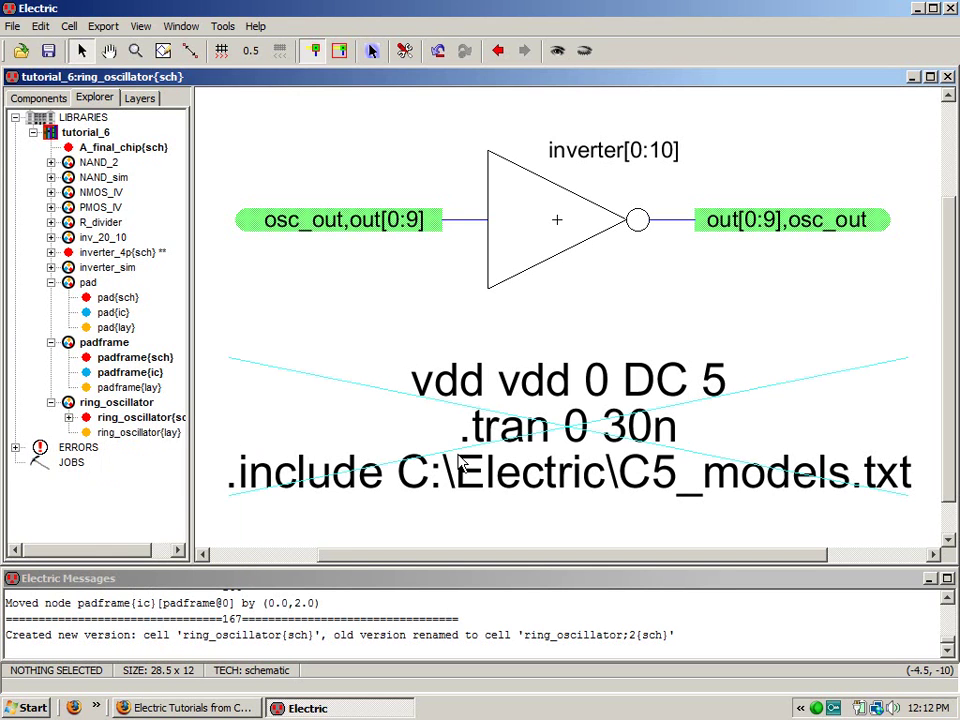
{"action": "left_click", "coordinate": [68, 417]}
{"action": "left_click", "coordinate": [120, 417]}
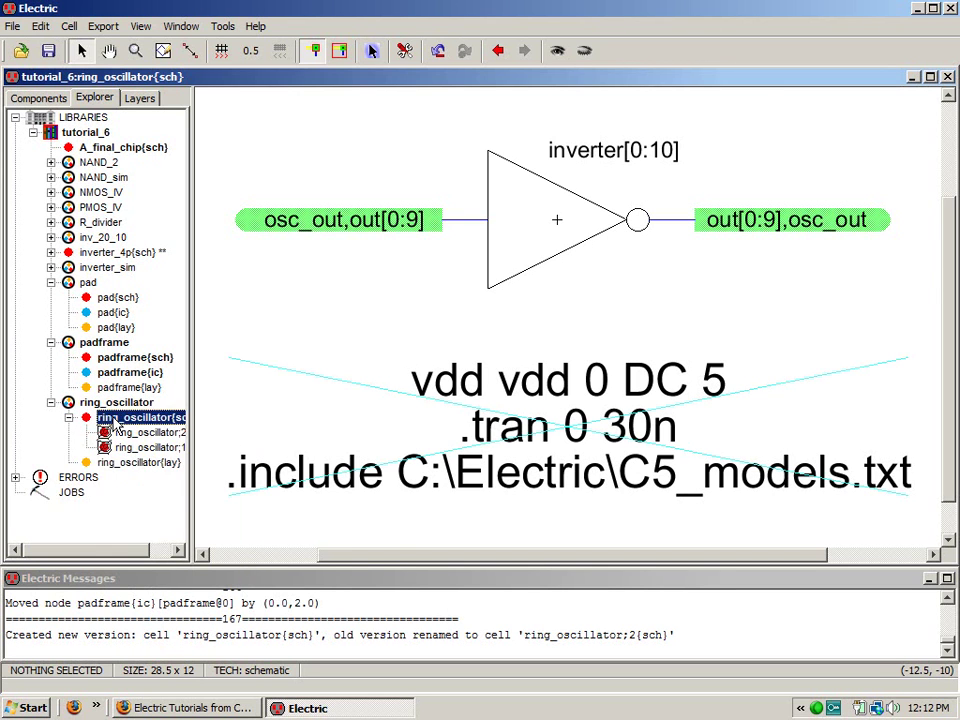
- Delete the SPICE code text block below the inverter in the current ring_oscillator schematic
{"action": "left_click", "coordinate": [578, 440]}
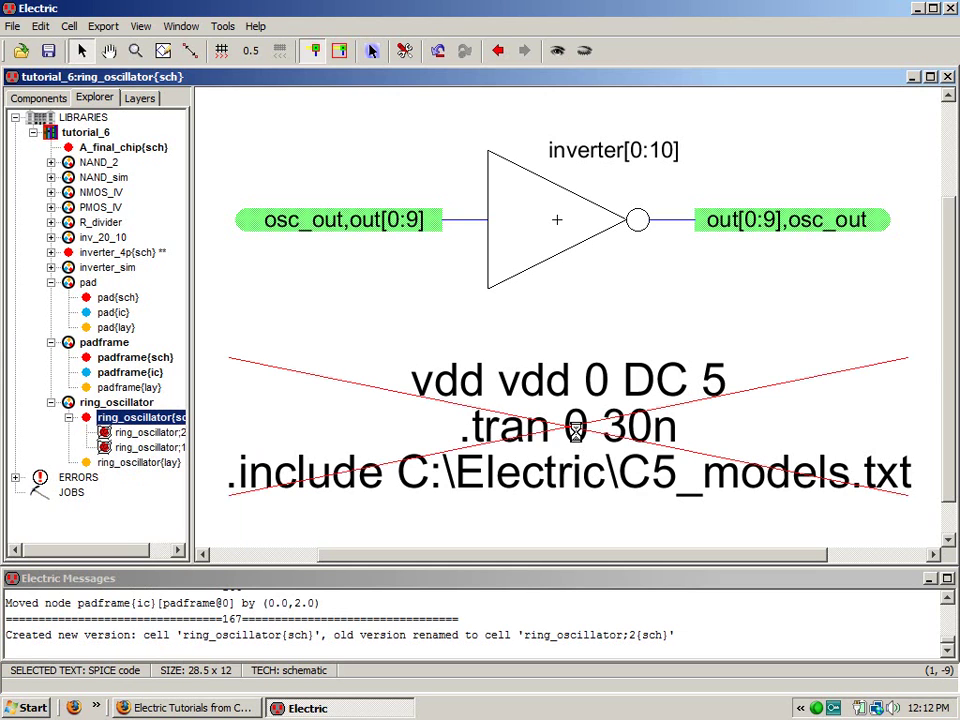
{"action": "key", "text": "Delete"}
{"action": "key", "text": "ctrl+9"}
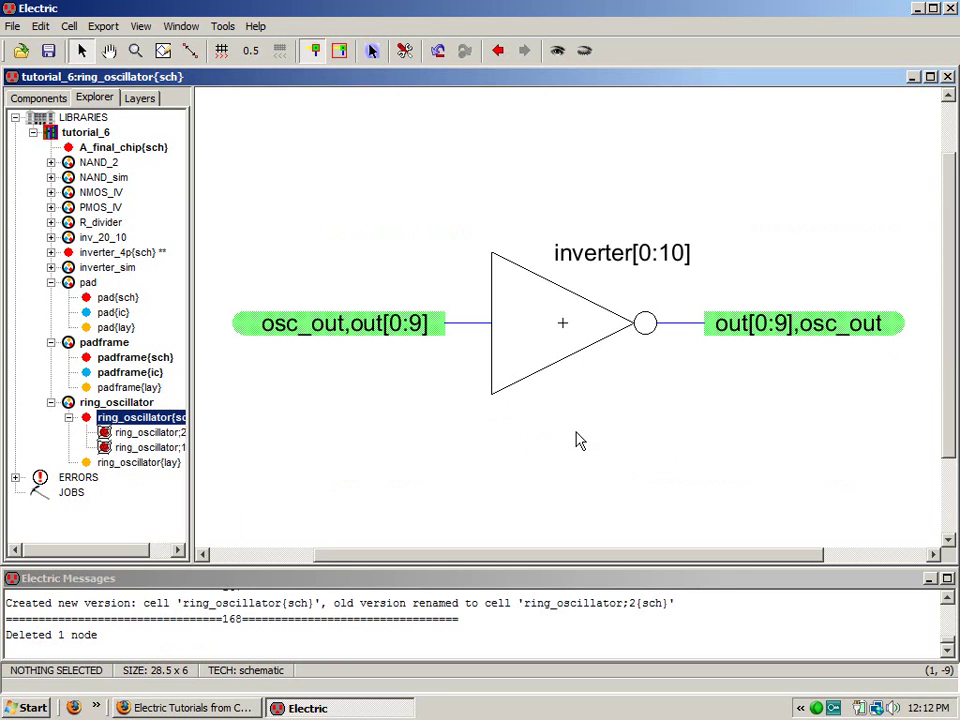
- Place an Off-Page node to the right of the out[0:9],osc_out bus and wire its input to the bus end
{"action": "left_click", "coordinate": [502, 372]}
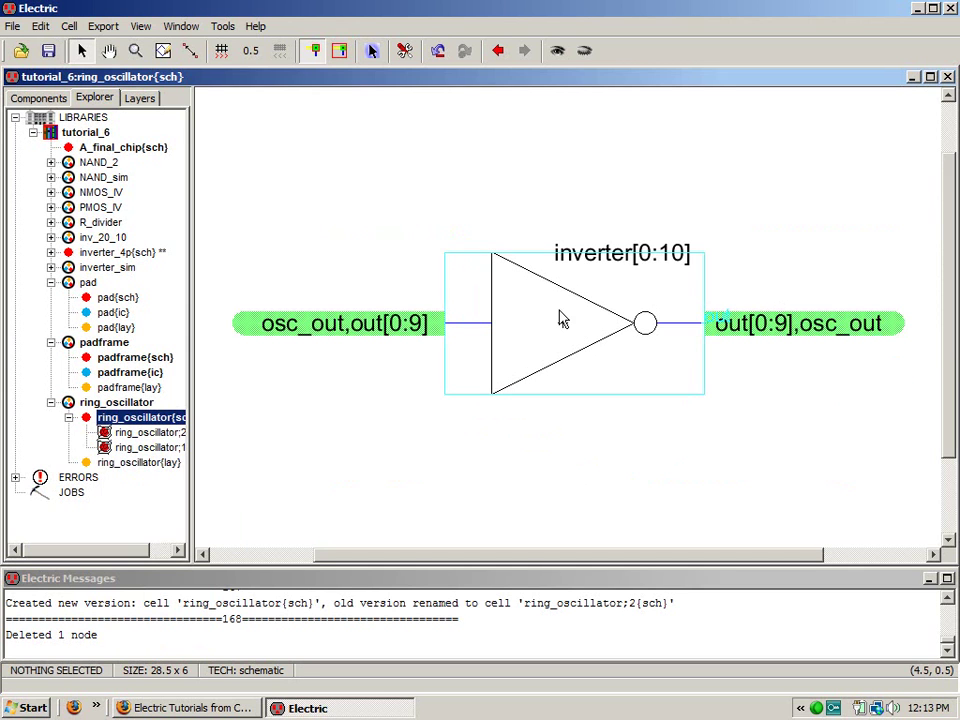
{"action": "left_click", "coordinate": [17, 100]}
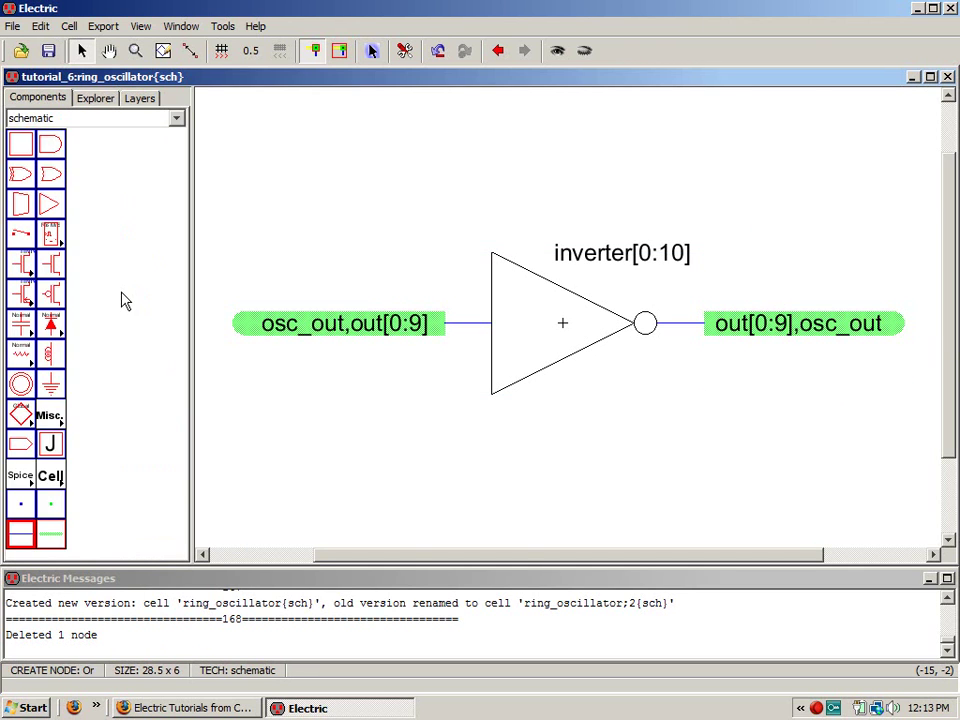
{"action": "left_click", "coordinate": [28, 444]}
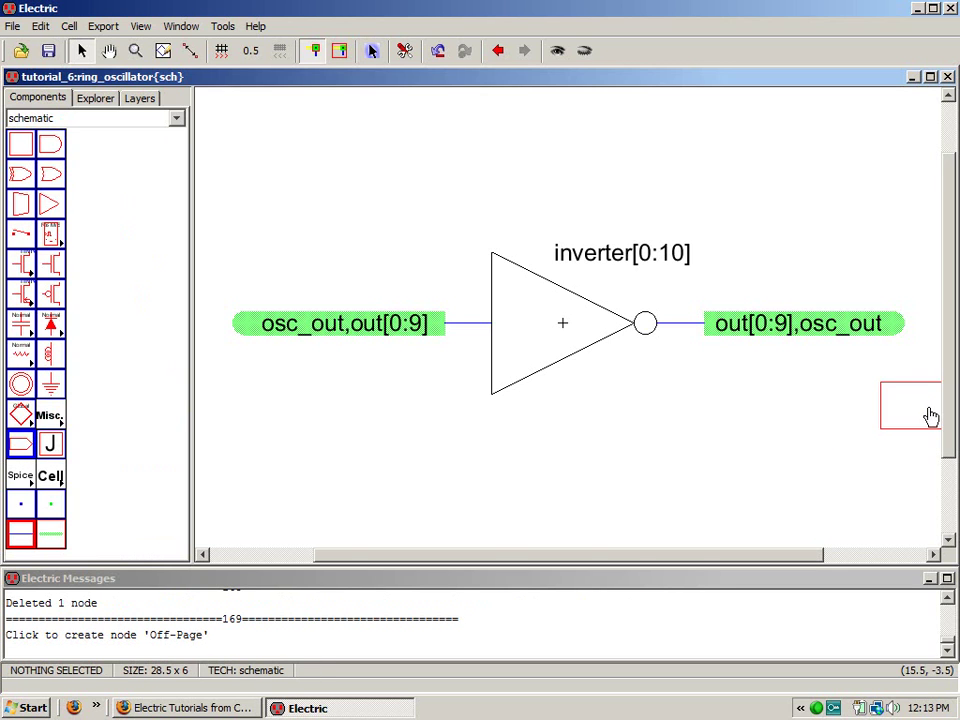
{"action": "key", "text": "ctrl+0"}
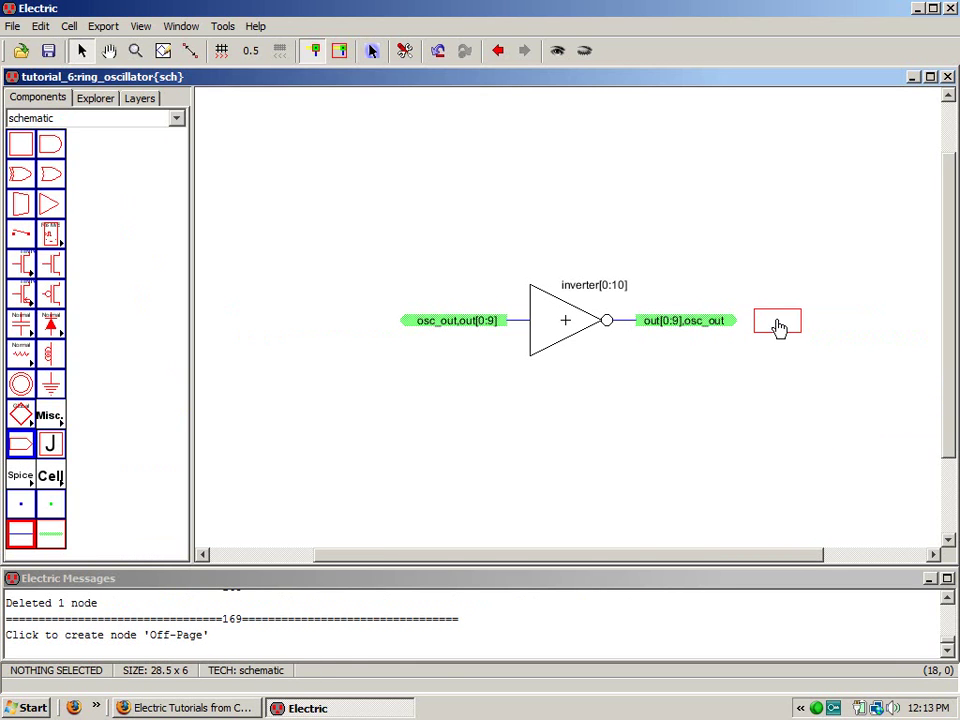
{"action": "left_click", "coordinate": [779, 333]}
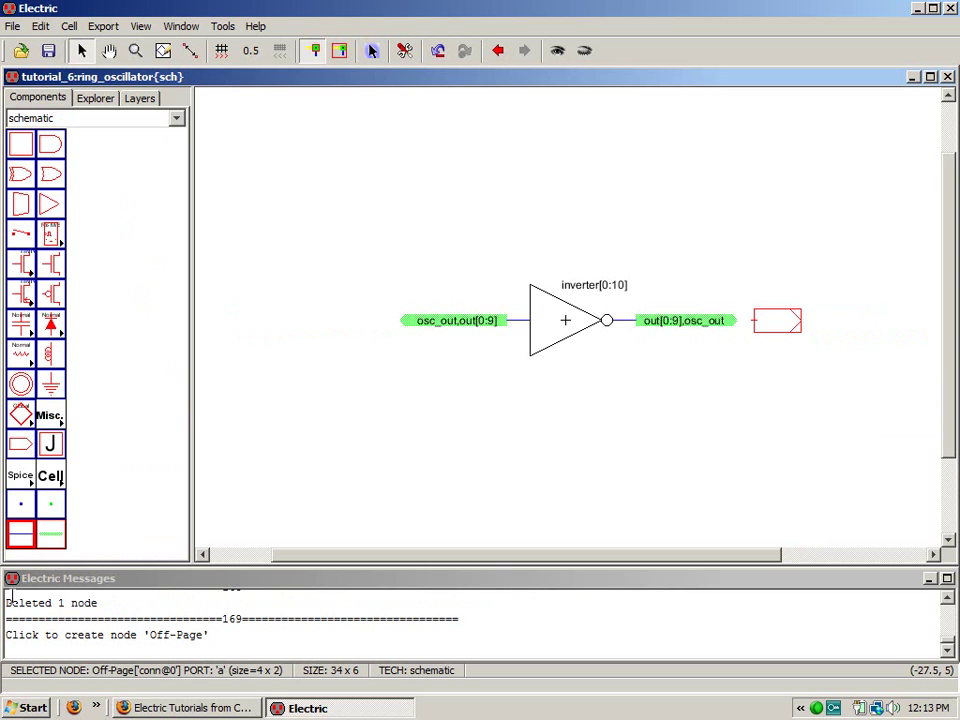
{"action": "right_click", "coordinate": [738, 325]}
{"action": "left_click", "coordinate": [815, 357]}
{"action": "left_click", "coordinate": [797, 328]}
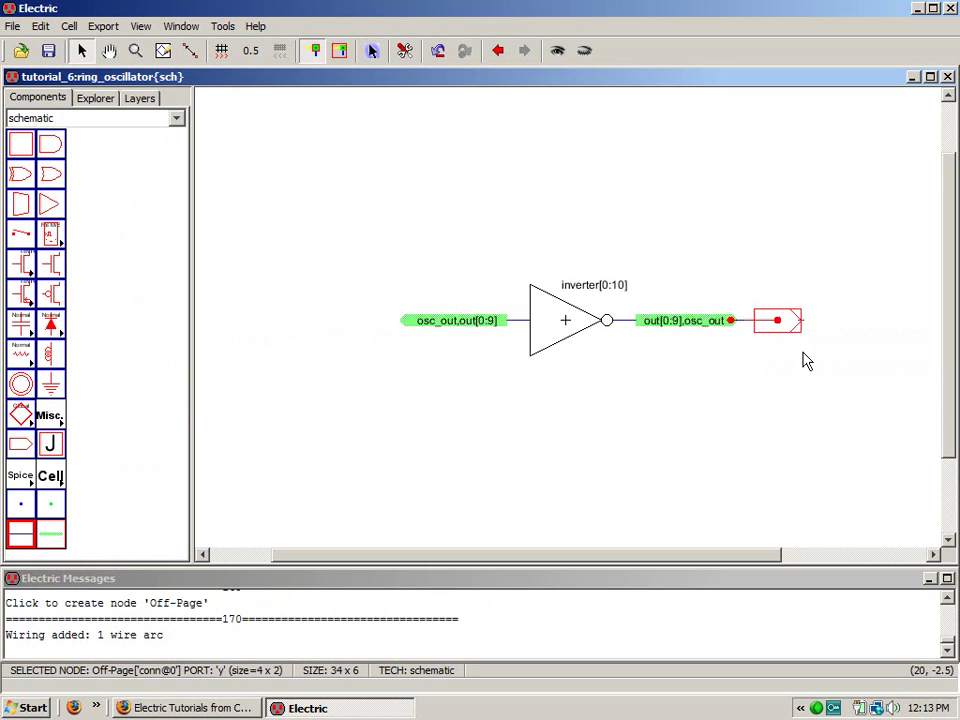
- Export the output port of the new Off-Page node with the name osc_out
{"action": "key", "text": "ctrl+e"}
{"action": "type", "text": "osc"}
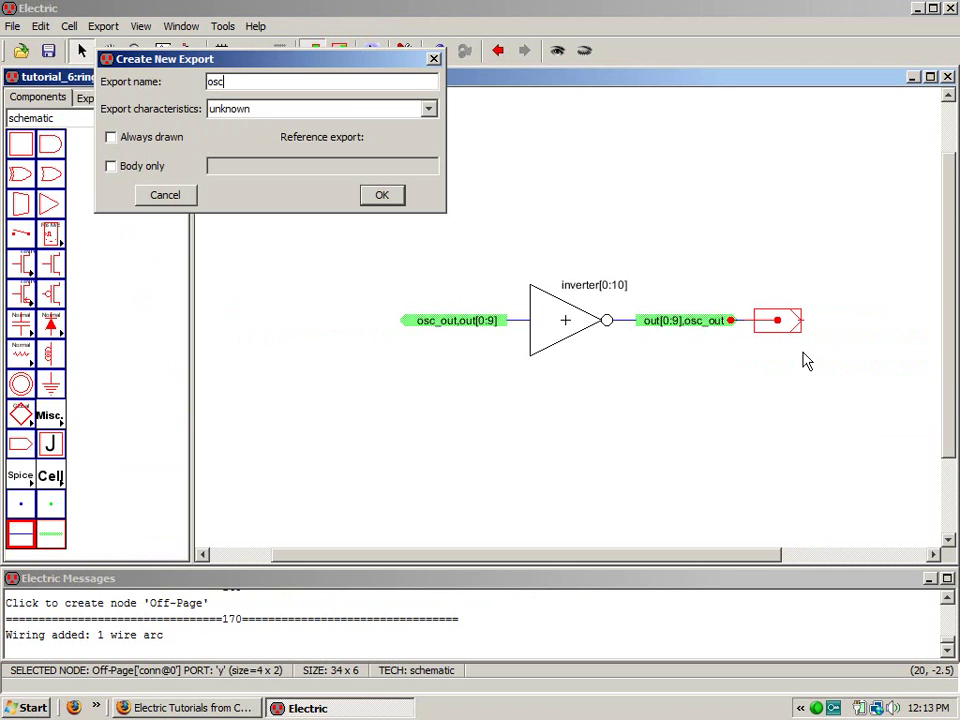
{"action": "type", "text": "_out"}
{"action": "key", "text": "Return"}
{"action": "key", "text": "ctrl+9"}
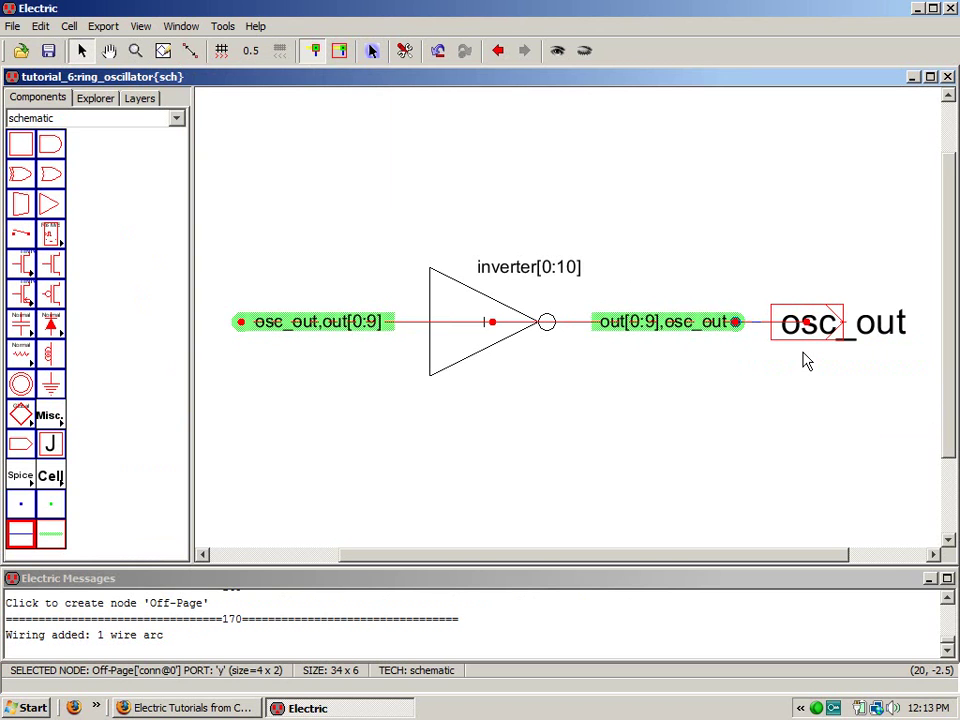
- Open the ring_oscillator layout and delete the text node below the inverter row and the osc_out arc name on the Metal-2 wire
{"action": "left_click", "coordinate": [98, 97]}
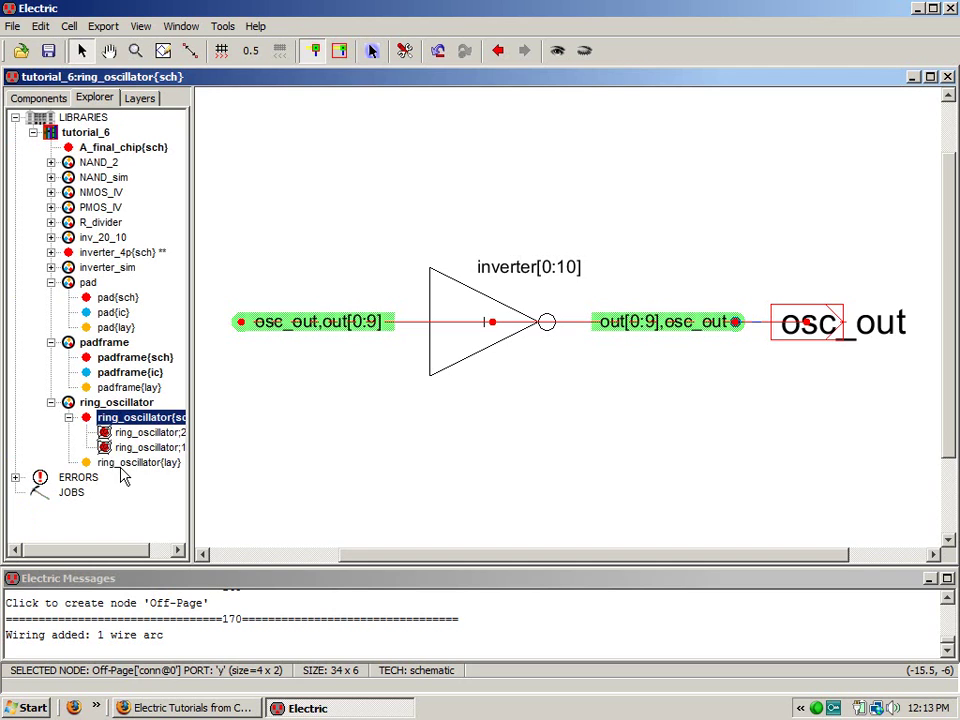
{"action": "double_click", "coordinate": [125, 462]}
{"action": "left_click", "coordinate": [577, 393]}
{"action": "key", "text": "Delete"}
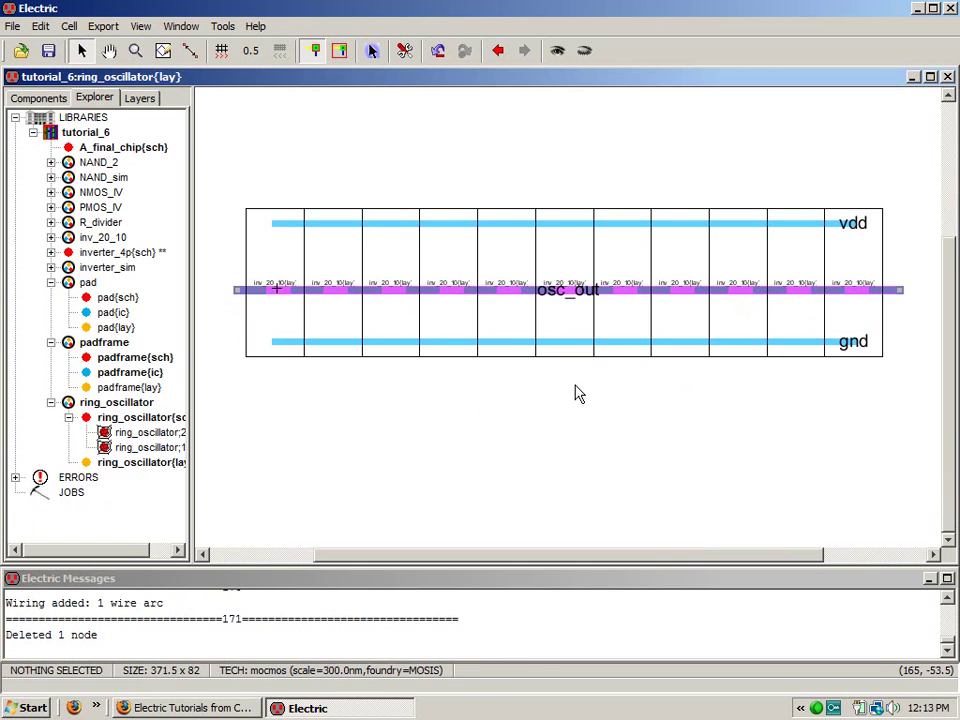
{"action": "left_click", "coordinate": [573, 297]}
{"action": "key", "text": "Delete"}
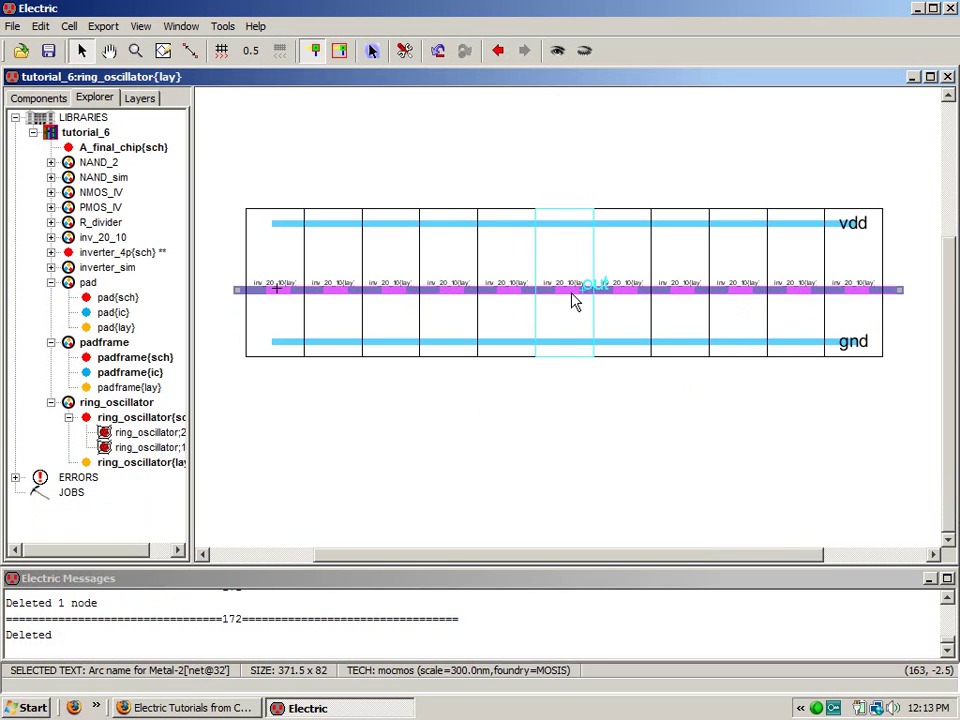
- Export the Metal-1-Metal-2 contact at the right end of the oscillator's feedback wire as osc_out
{"action": "left_click", "coordinate": [908, 300]}
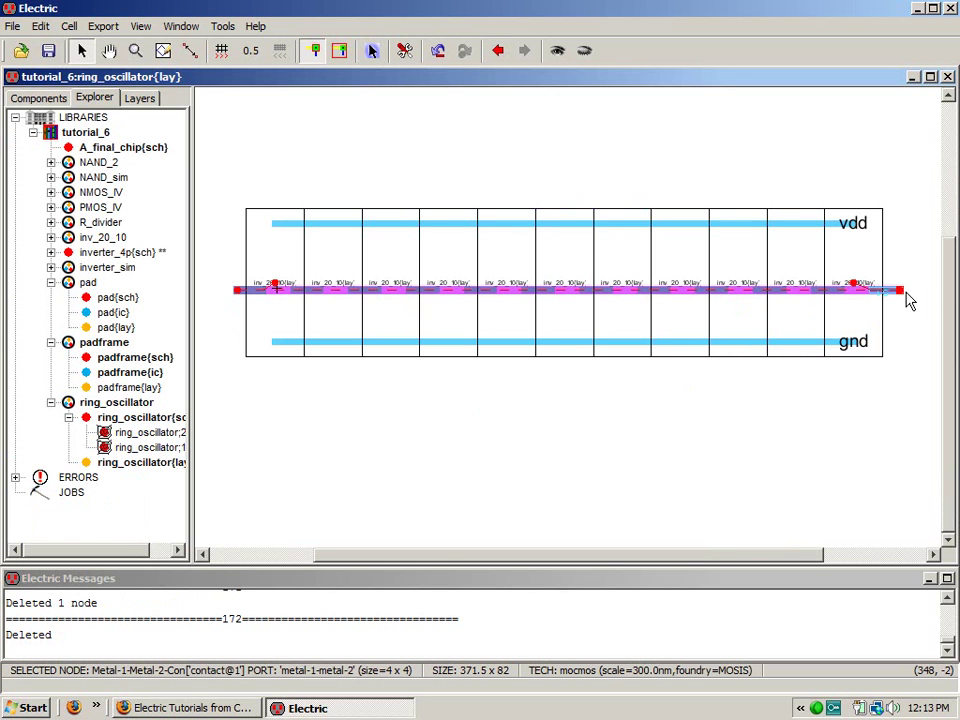
{"action": "key", "text": "ctrl+e"}
{"action": "type", "text": "osc_out"}
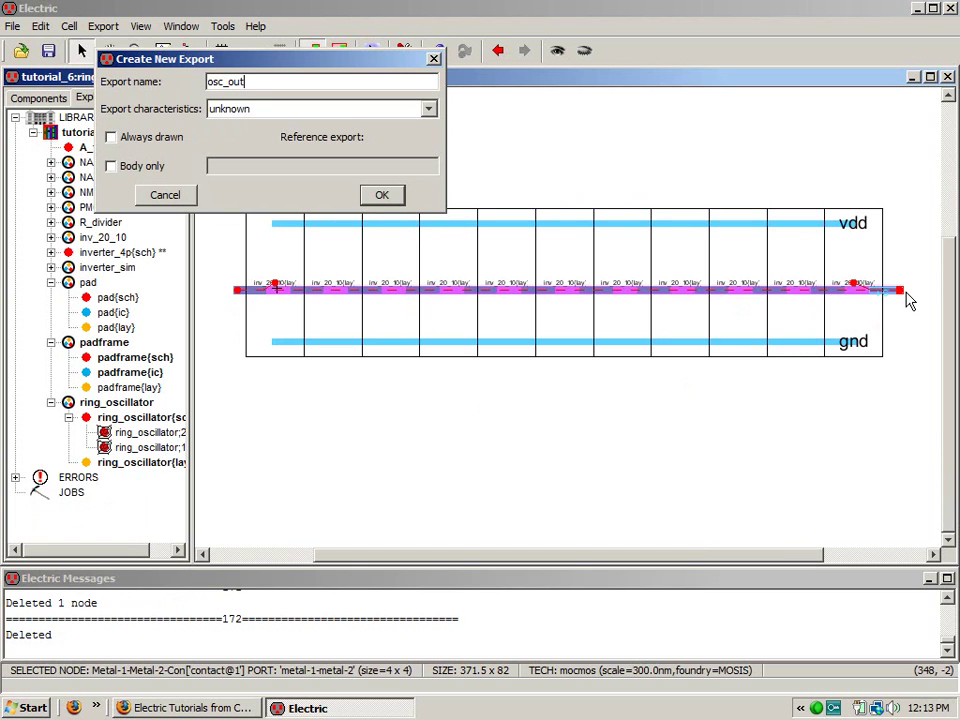
{"action": "left_click", "coordinate": [388, 196]}
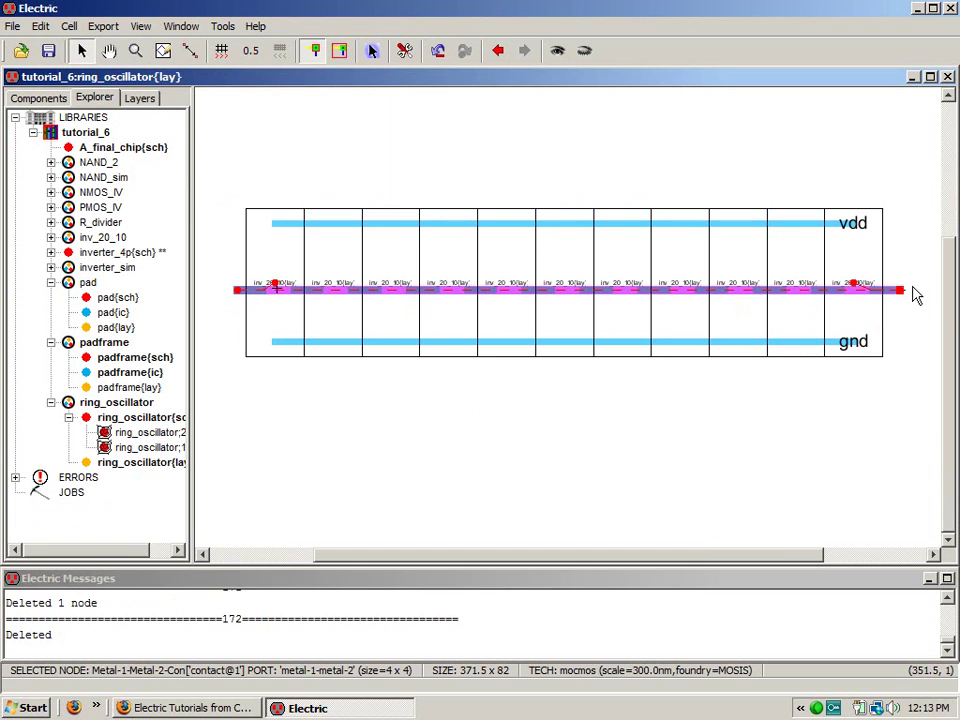
- Set the text size of the layout's osc_out export to 10 units
{"action": "right_click_drag", "start_coordinate": [911, 304], "coordinate": [889, 277], "text": "shift"}
{"action": "left_click", "coordinate": [620, 339]}
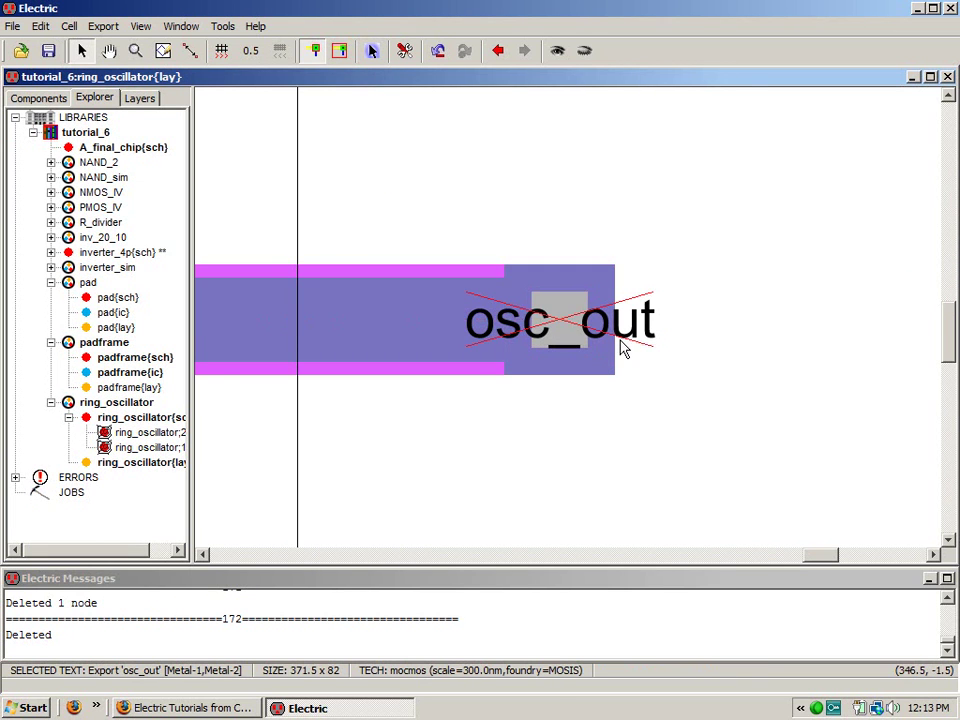
{"action": "key", "text": "ctrl+i"}
{"action": "double_click", "coordinate": [168, 195]}
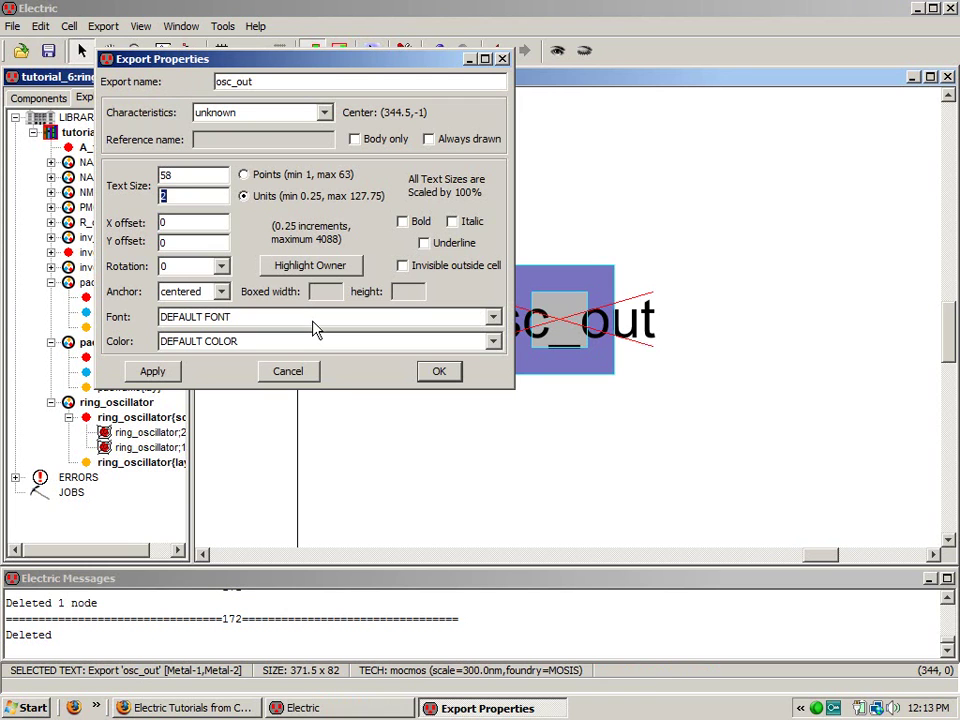
{"action": "type", "text": "12"}
{"action": "type", "text": "5"}
{"action": "type", "text": "10"}
{"action": "key", "text": "BackSpace"}
{"action": "key", "text": "BackSpace"}
{"action": "key", "text": "BackSpace"}
{"action": "key", "text": "BackSpace"}
{"action": "key", "text": "BackSpace"}
{"action": "type", "text": "10"}
{"action": "left_click", "coordinate": [433, 368]}
{"action": "key", "text": "ctrl+9"}
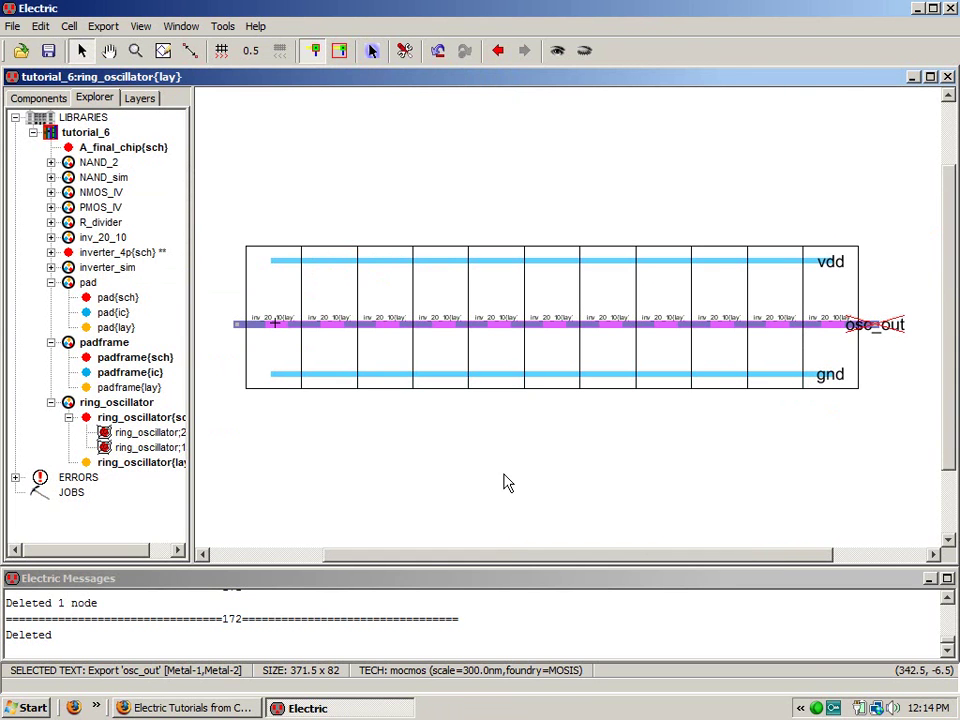
- Run an NCC comparison between the ring_oscillator layout and its schematic
{"action": "left_click", "coordinate": [670, 508]}
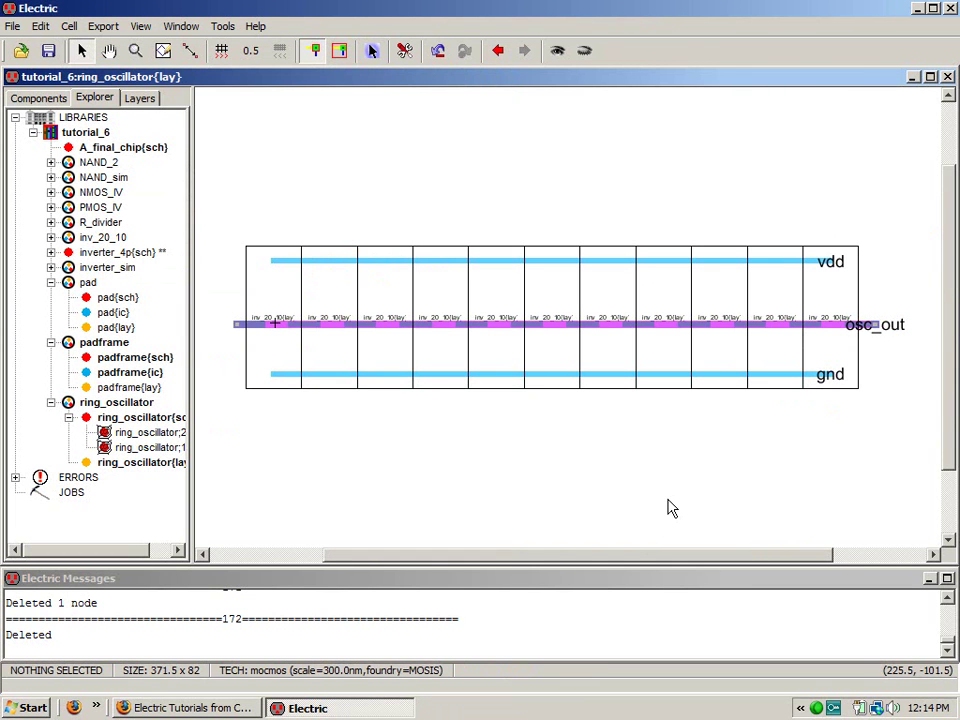
{"action": "key", "text": "l"}
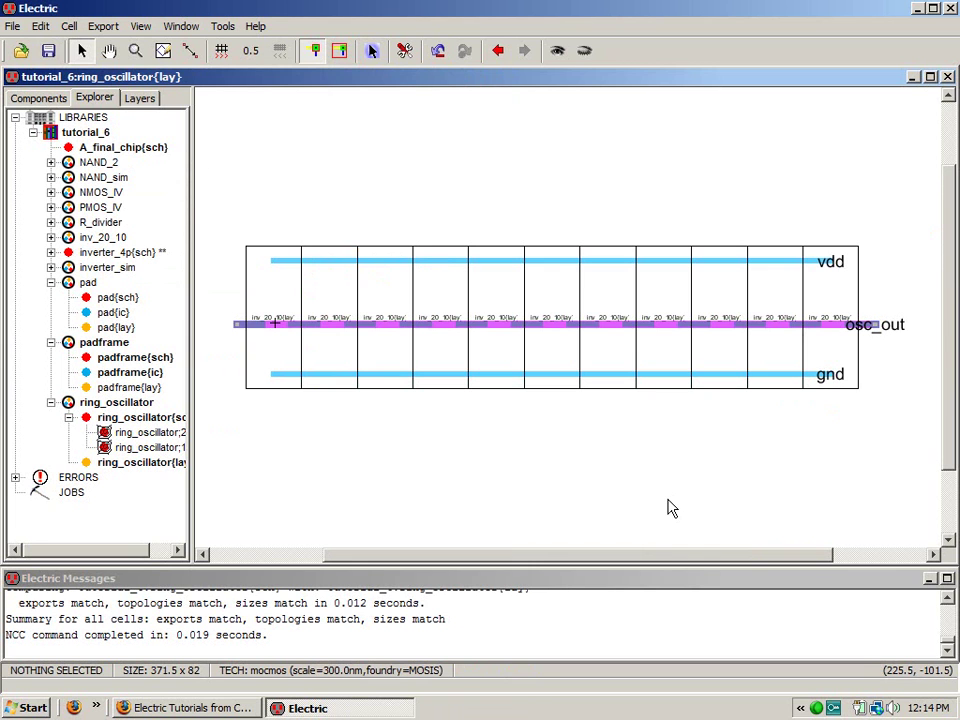
- Open the A_final_chip schematic and place the NAND_2 and inv_20_10 icons side by side above the origin
{"action": "double_click", "coordinate": [86, 149]}
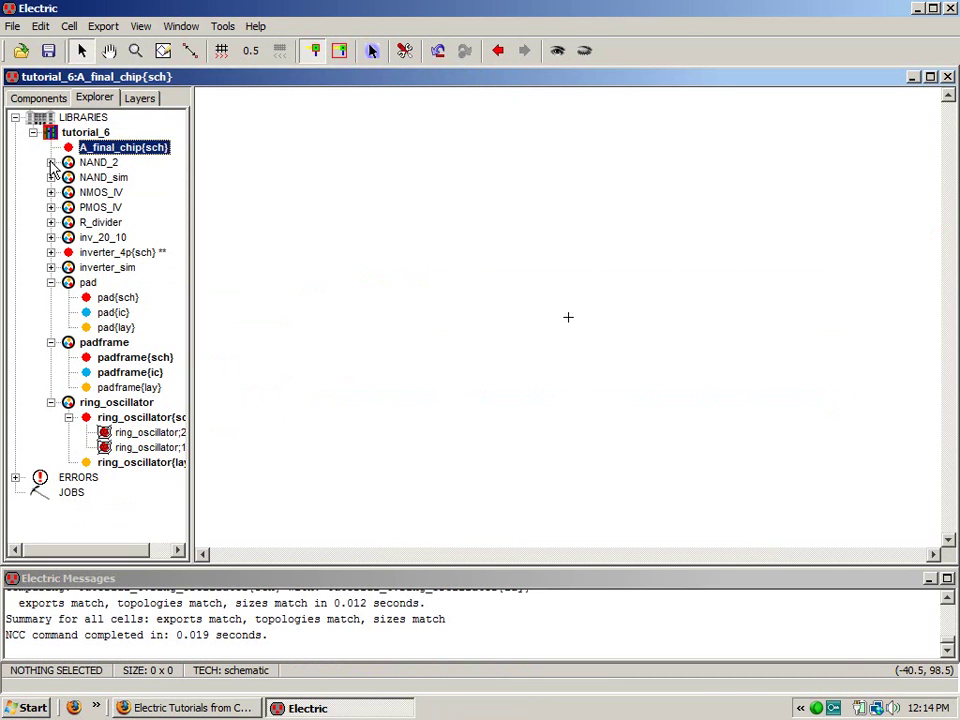
{"action": "left_click", "coordinate": [51, 162]}
{"action": "left_click_drag", "start_coordinate": [111, 192], "coordinate": [532, 214]}
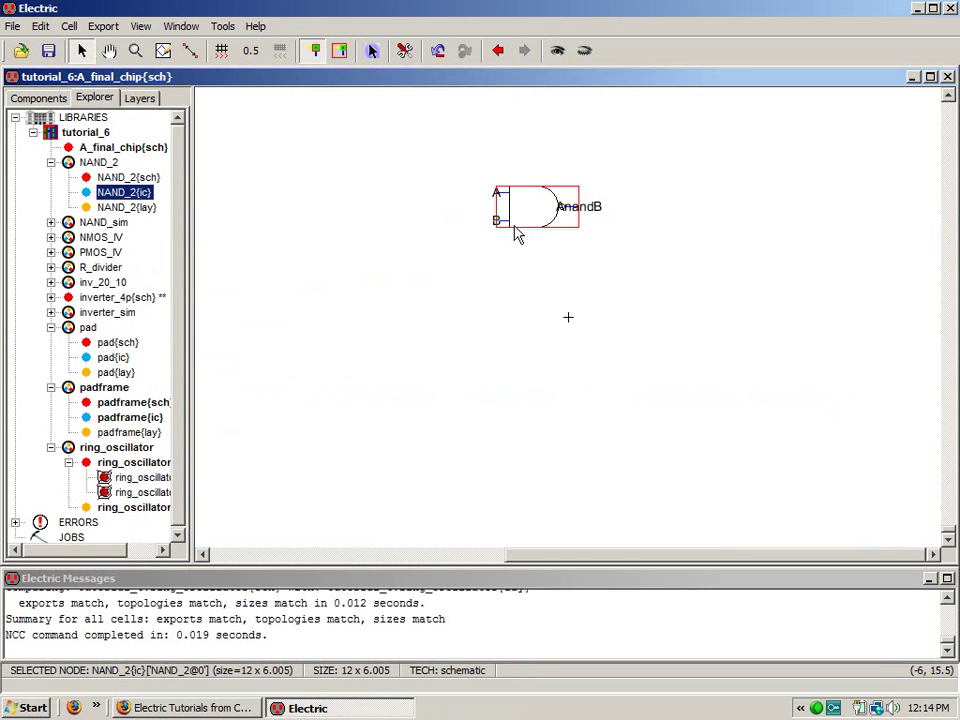
{"action": "left_click", "coordinate": [51, 282]}
{"action": "left_click_drag", "start_coordinate": [88, 314], "coordinate": [720, 210]}
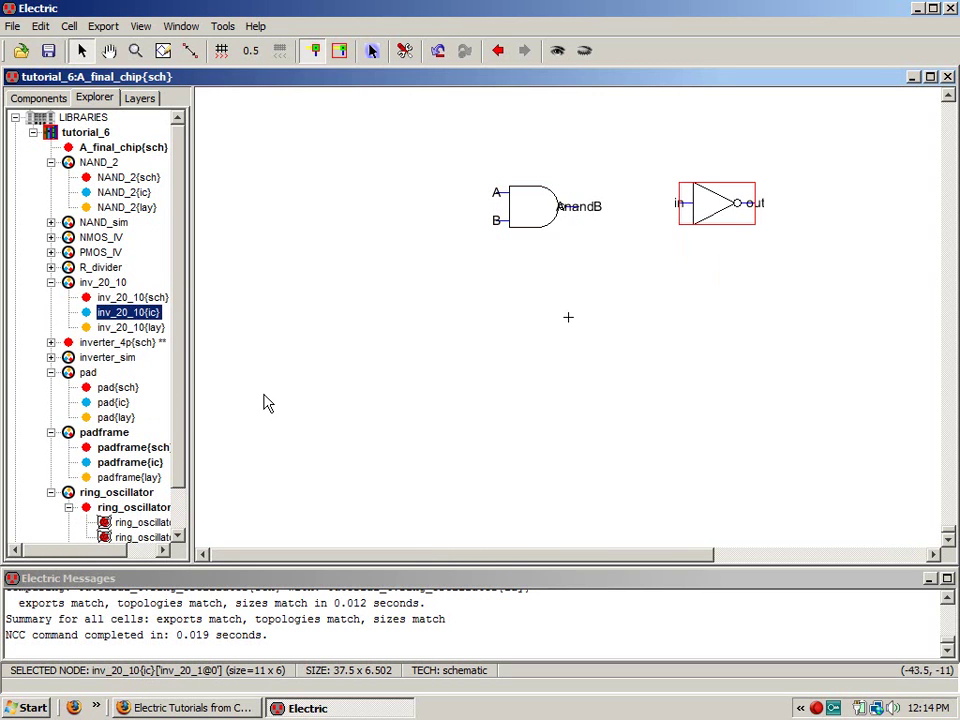
- Place the ring_oscillator schematic cell beneath the two gates and the padframe icon below it
{"action": "scroll", "coordinate": [184, 476], "scroll_direction": "down", "scroll_amount": 1}
{"action": "left_click_drag", "start_coordinate": [150, 460], "coordinate": [640, 287]}
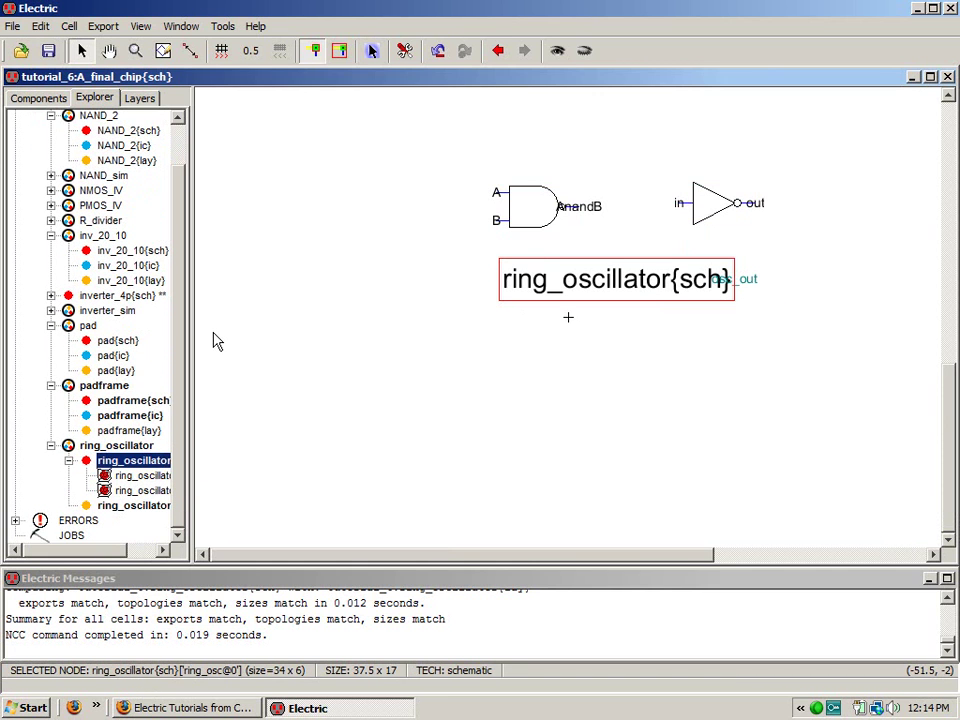
{"action": "left_click_drag", "start_coordinate": [115, 415], "coordinate": [721, 373]}
{"action": "left_click", "coordinate": [646, 432]}
{"action": "key", "text": "ctrl+9"}
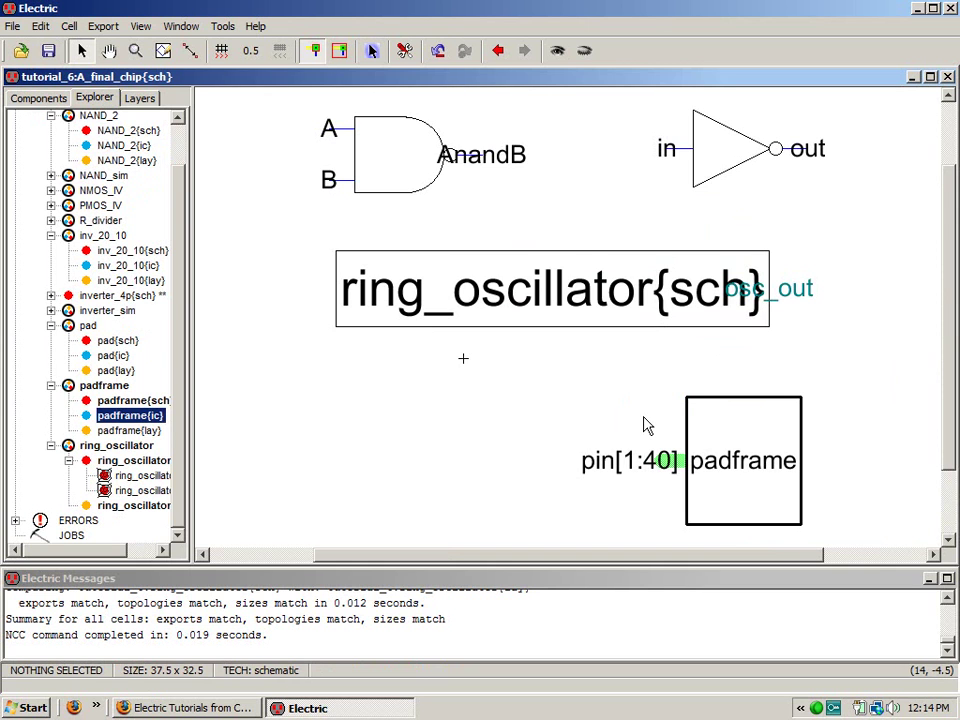
- Draw a horizontal bus arc leftward from the padframe icon's pin[1:40] port and shorten it to about 12.5 units
{"action": "left_click", "coordinate": [663, 470]}
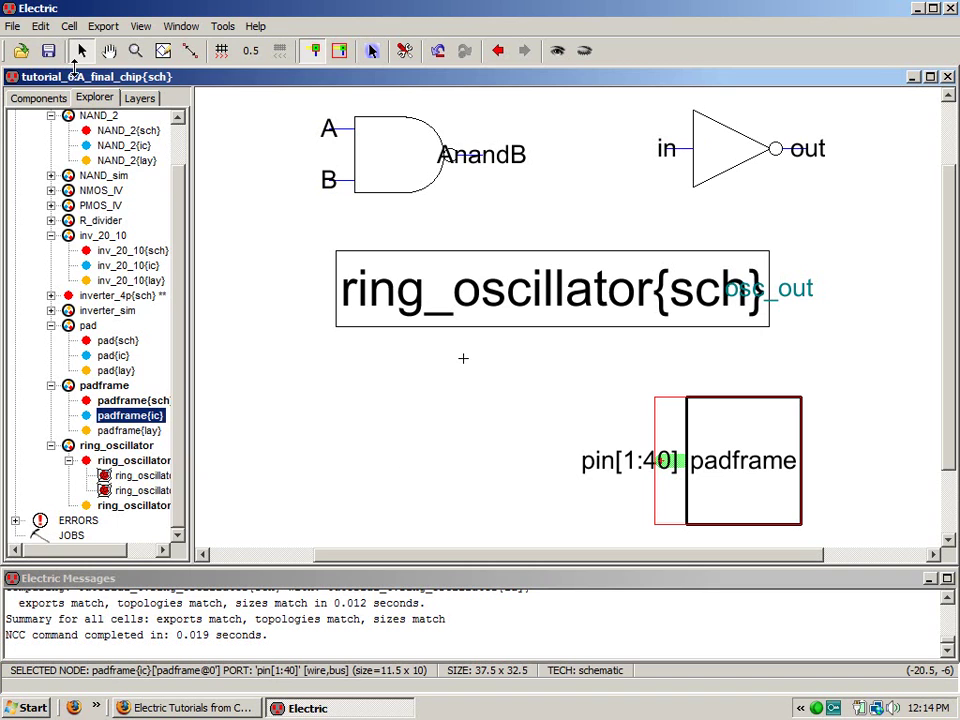
{"action": "left_click", "coordinate": [38, 97]}
{"action": "left_click", "coordinate": [50, 535]}
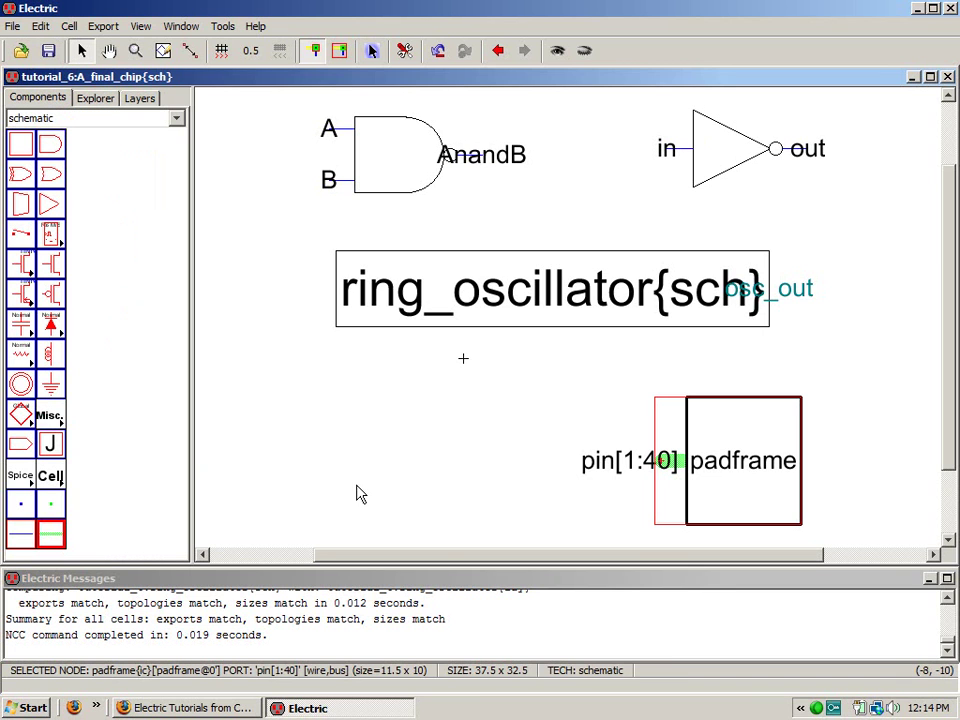
{"action": "right_click", "coordinate": [297, 461]}
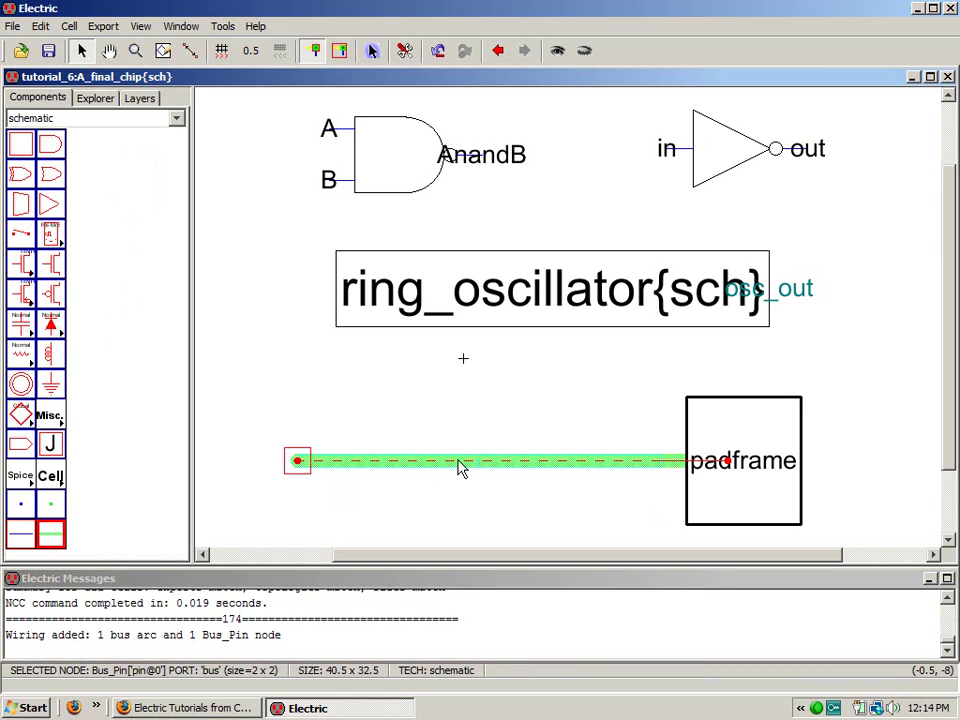
{"action": "left_click", "coordinate": [411, 527]}
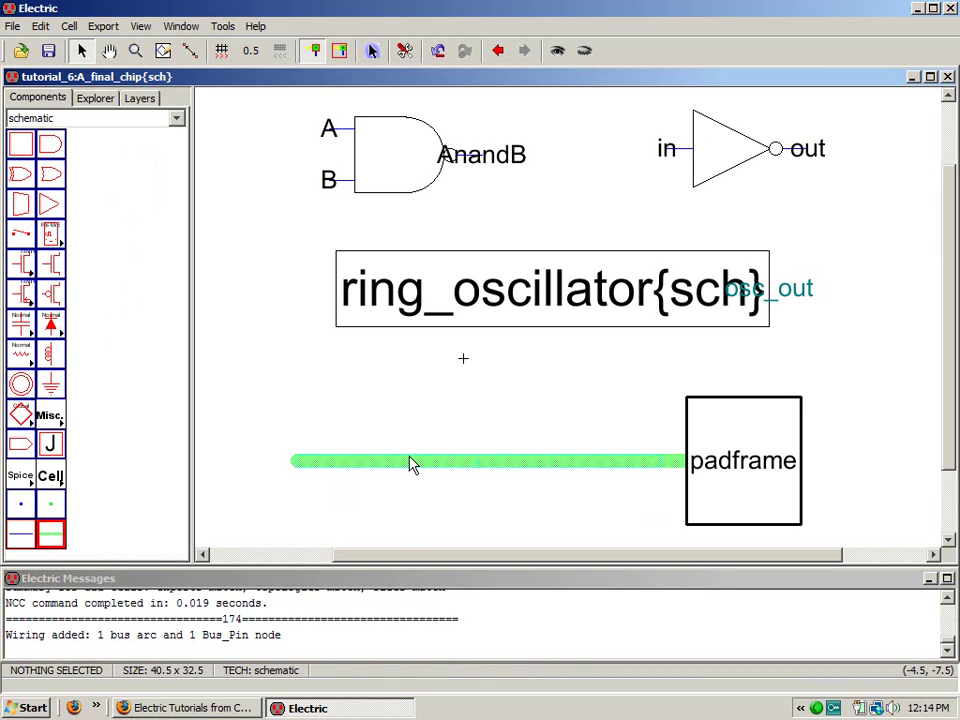
{"action": "left_click_drag", "start_coordinate": [296, 463], "coordinate": [501, 468]}
- Name the padframe icon's bus arc pin[1:40]
{"action": "left_click", "coordinate": [594, 471]}
{"action": "double_click", "coordinate": [593, 469]}
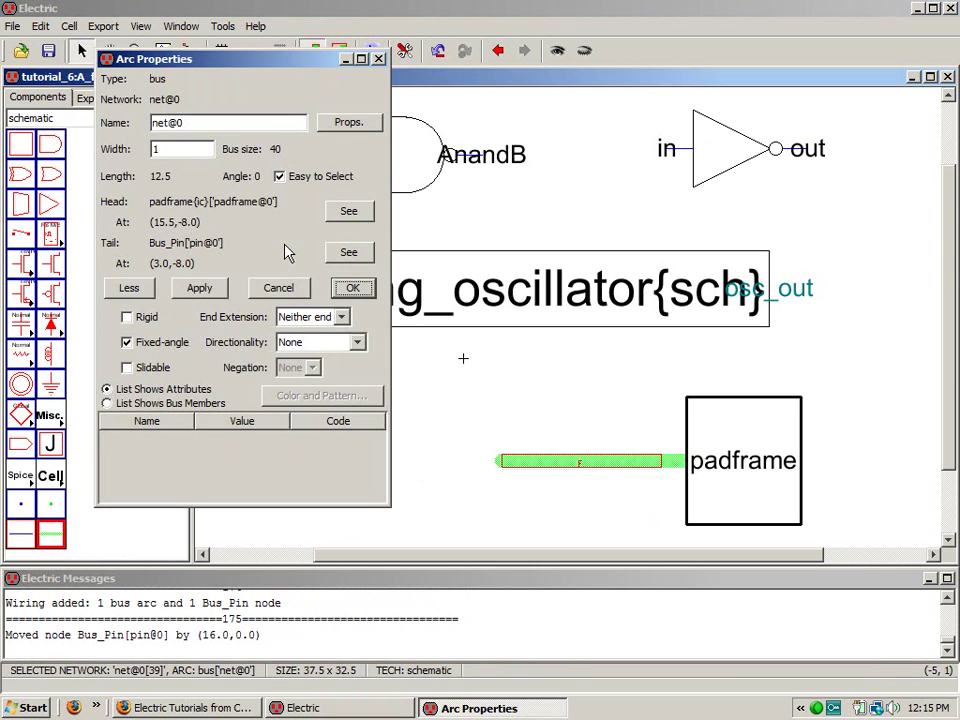
{"action": "left_click_drag", "start_coordinate": [188, 128], "coordinate": [114, 128]}
{"action": "type", "text": "pin[1:40]"}
{"action": "key", "text": "Return"}
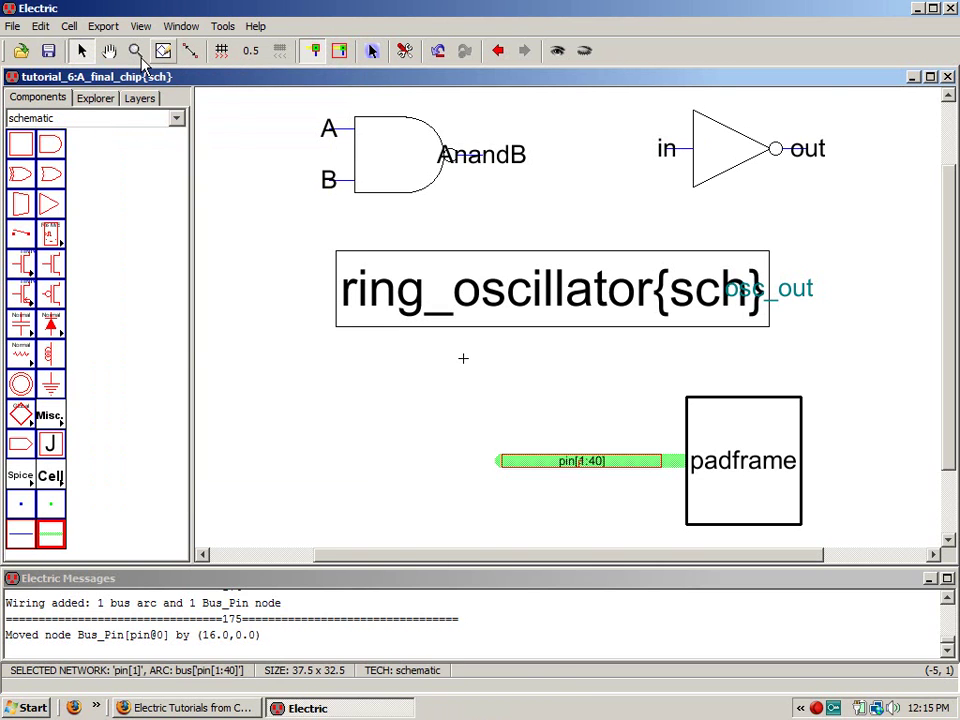
{"action": "left_click", "coordinate": [281, 392]}
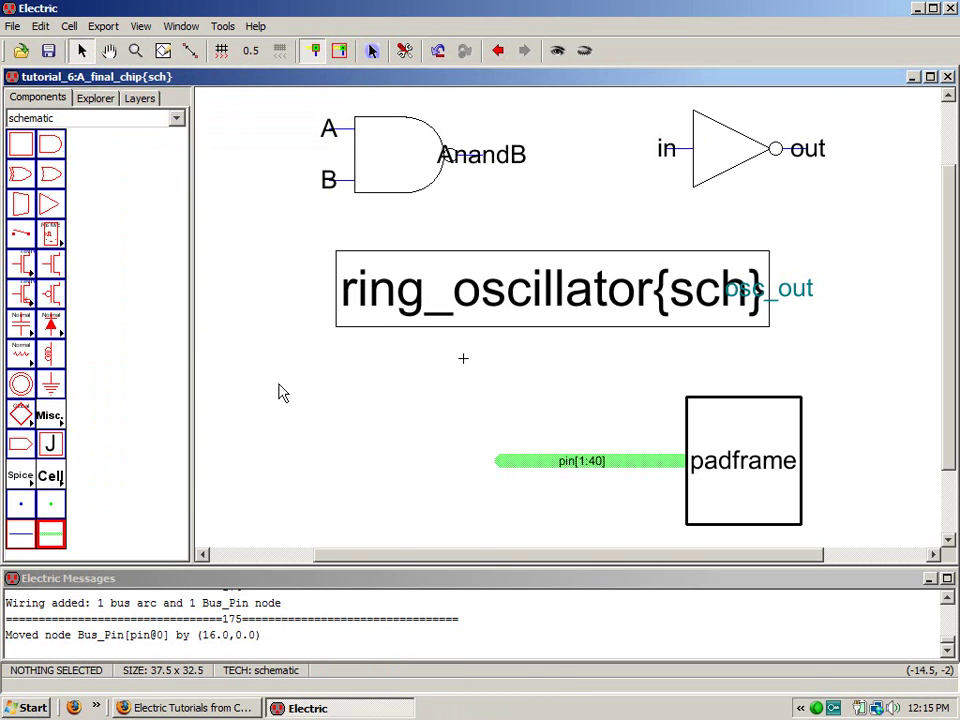
- Draw plain wire arcs leftward from the NAND gate's A and B inputs, undoing the bus arc mistakenly drawn at A
{"action": "left_click", "coordinate": [329, 135]}
{"action": "right_click", "coordinate": [266, 129]}
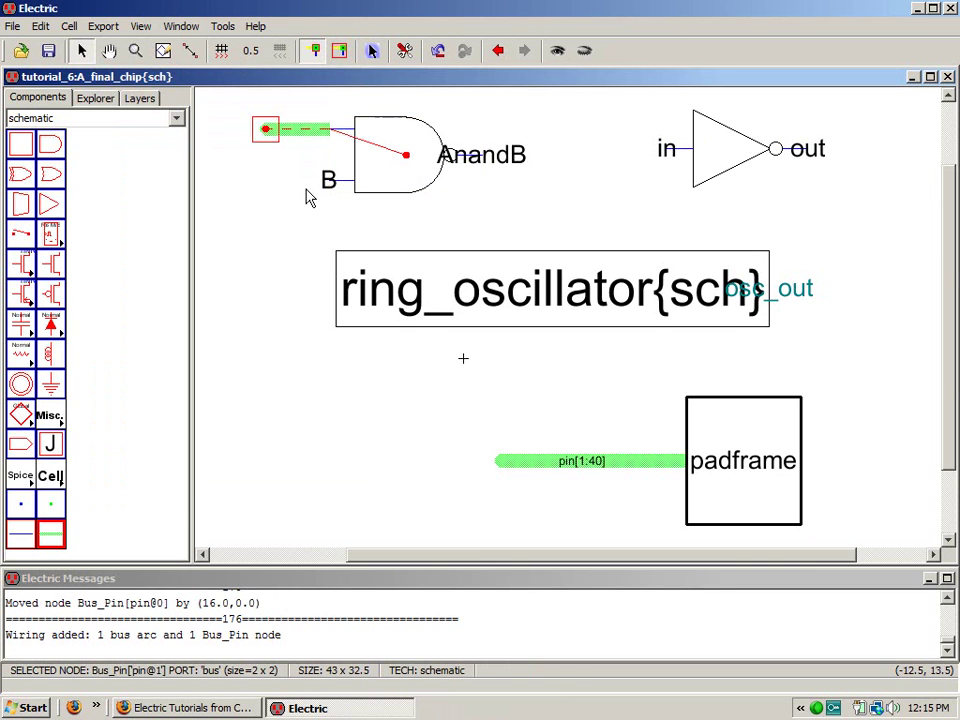
{"action": "key", "text": "ctrl+z"}
{"action": "left_click", "coordinate": [22, 538]}
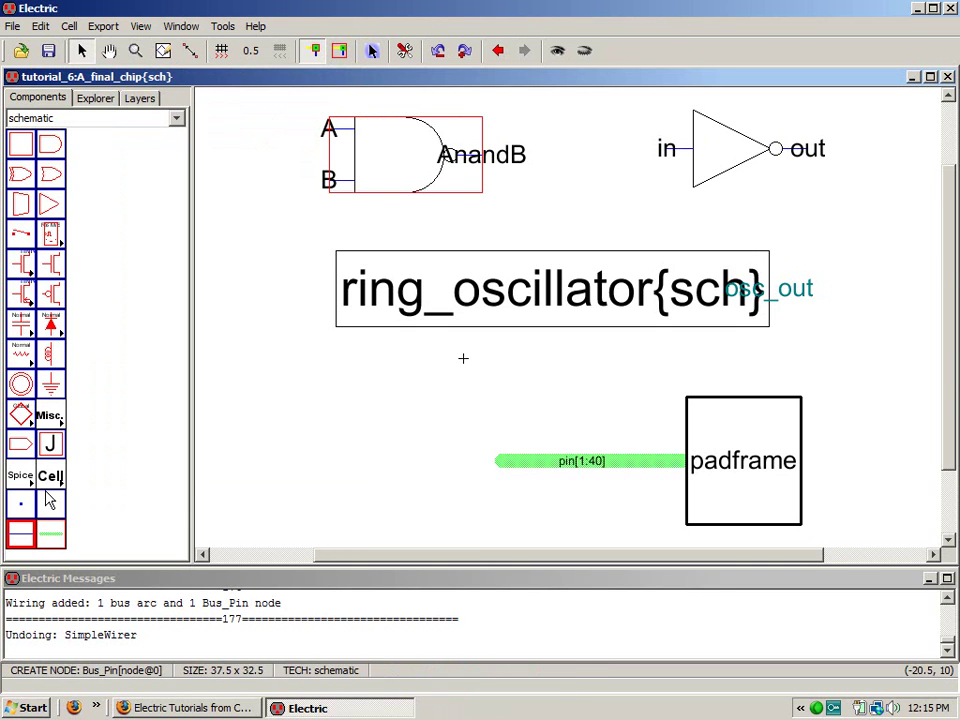
{"action": "right_click", "coordinate": [246, 129]}
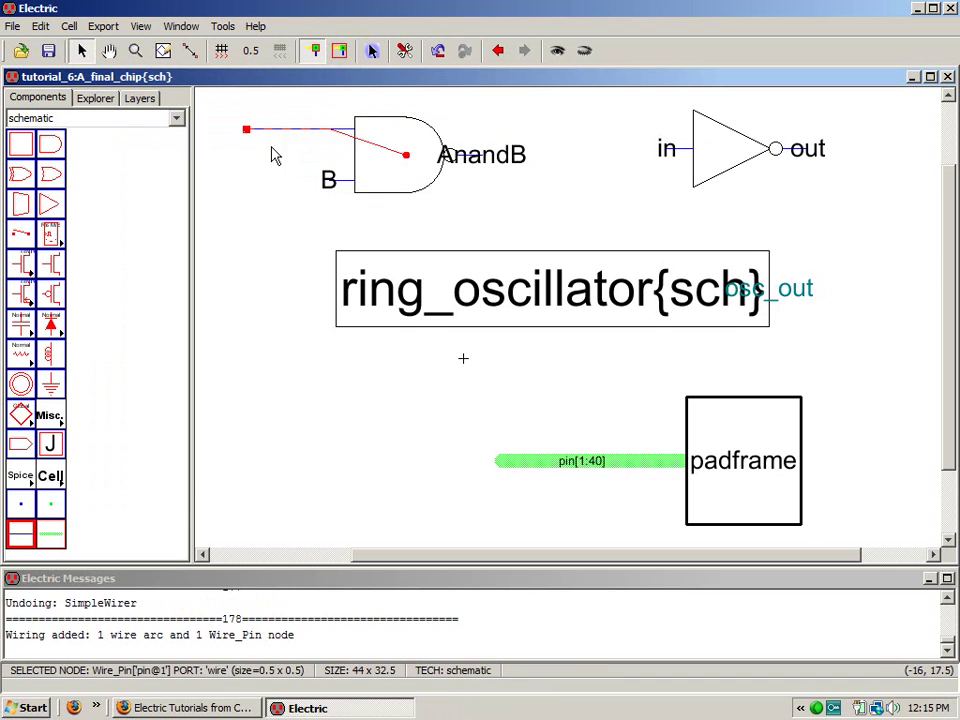
{"action": "left_click", "coordinate": [330, 182]}
{"action": "right_click", "coordinate": [253, 180]}
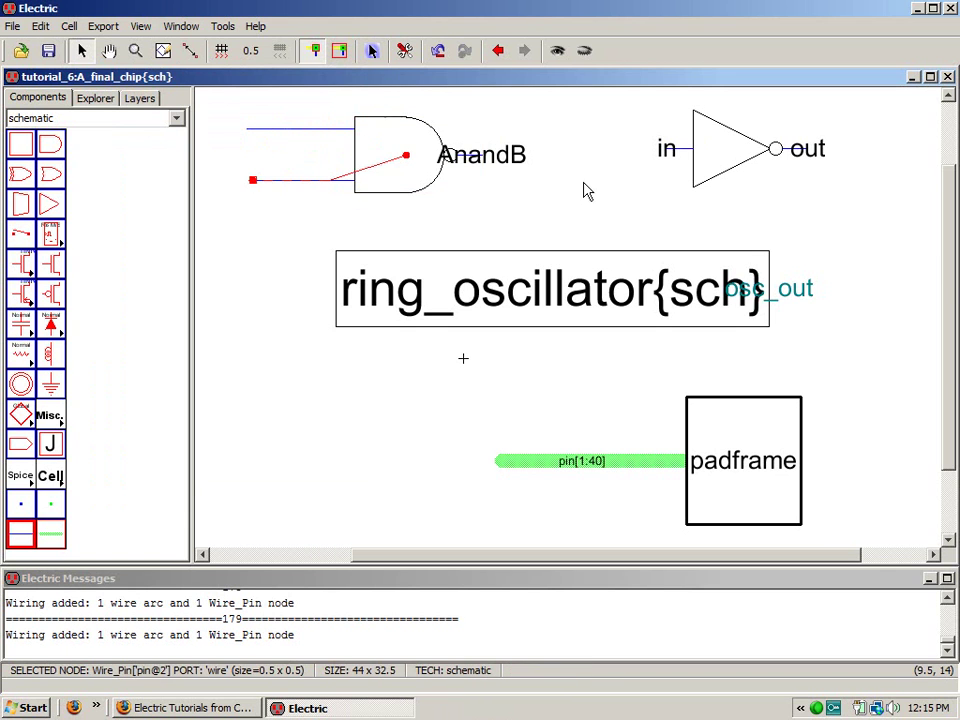
- Draw plain wire arcs outward from the NAND gate's output, the inverter's input and output, and the ring_oscillator's osc_out port
{"action": "left_click", "coordinate": [484, 162]}
{"action": "right_click", "coordinate": [528, 156]}
{"action": "left_click", "coordinate": [666, 166]}
{"action": "right_click", "coordinate": [631, 163]}
{"action": "left_click", "coordinate": [813, 161]}
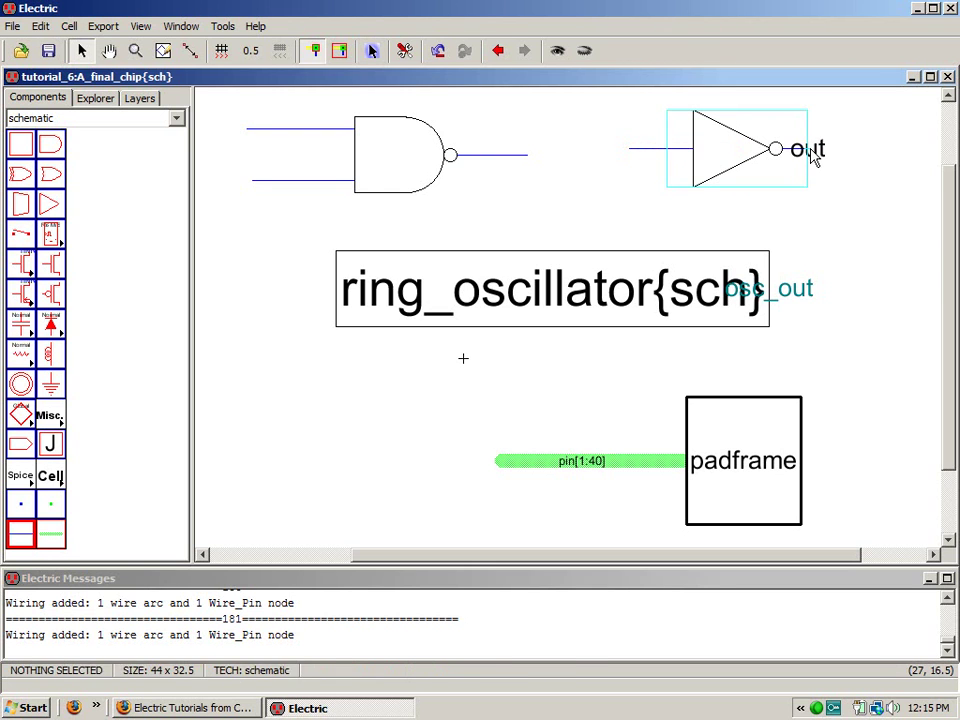
{"action": "right_click", "coordinate": [846, 155]}
{"action": "left_click", "coordinate": [760, 296]}
{"action": "right_click_drag", "start_coordinate": [760, 296], "coordinate": [836, 297]}
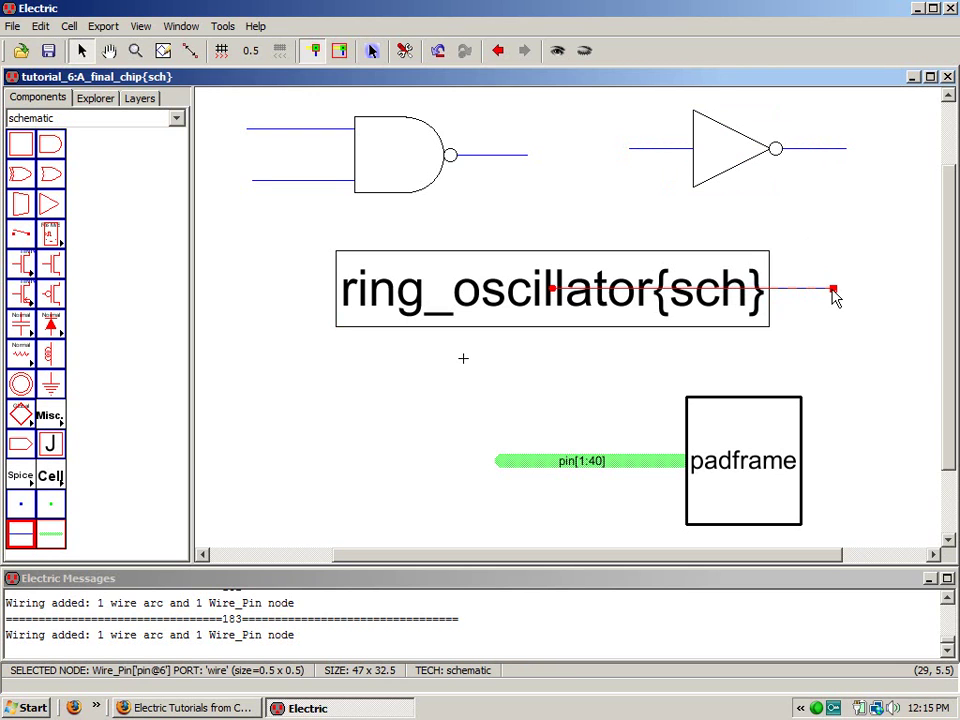
- Place a Power node beneath the ring_oscillator and a Ground node between it and the padframe's bus arc
{"action": "left_click", "coordinate": [21, 384]}
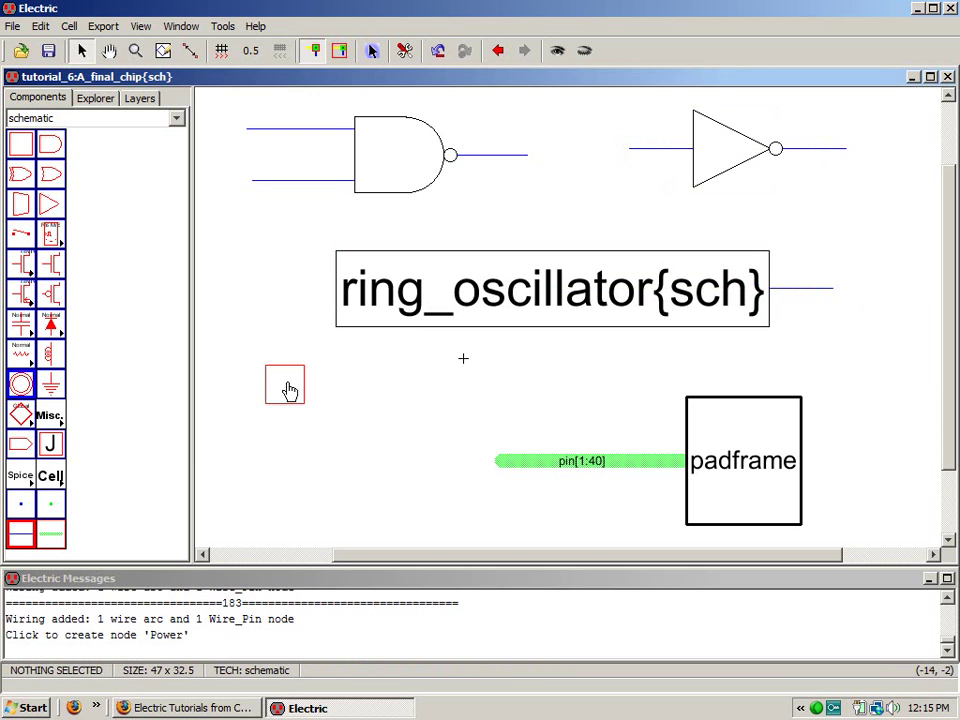
{"action": "left_click", "coordinate": [285, 384]}
{"action": "left_click", "coordinate": [50, 384]}
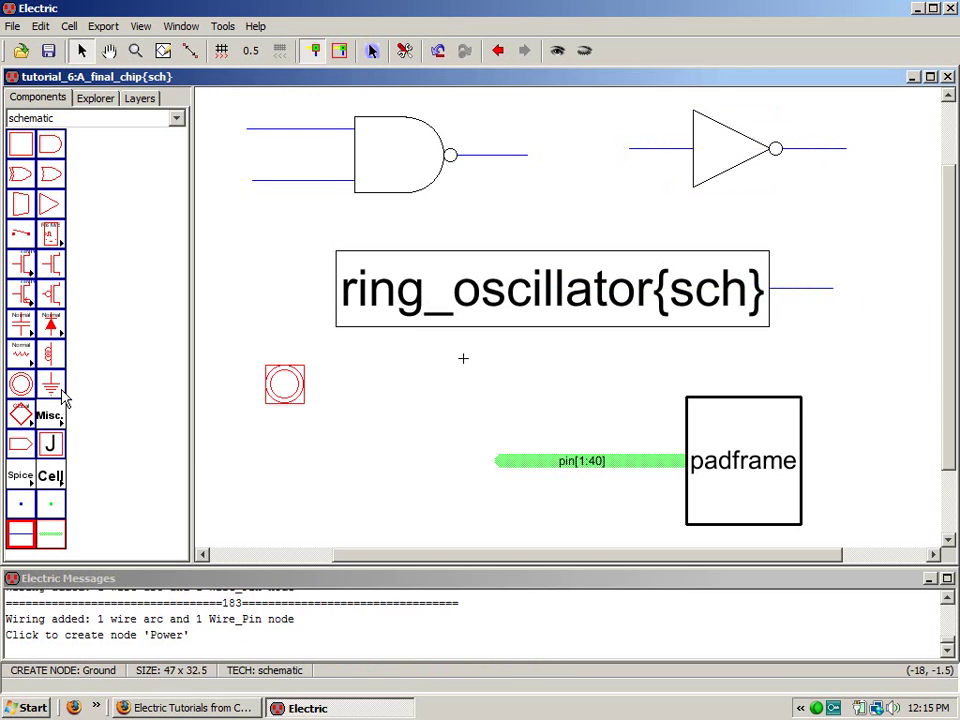
{"action": "left_click", "coordinate": [369, 443]}
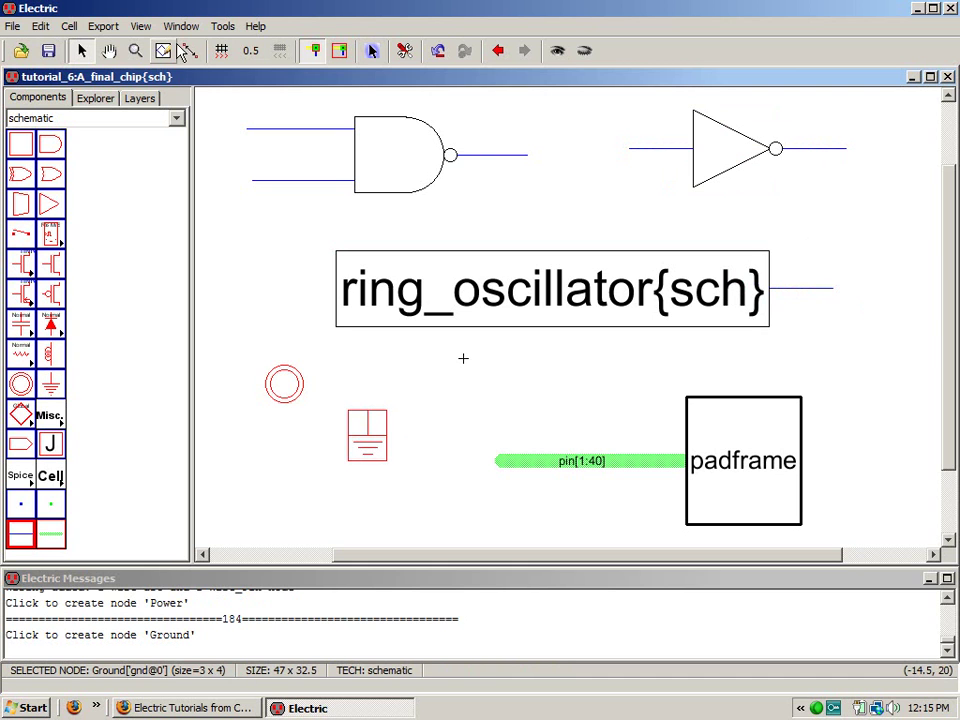
- Draw a wire arc about 5 units down from the Power node and one about 2.5 units up from the Ground node
{"action": "left_click", "coordinate": [288, 390]}
{"action": "right_click_drag", "start_coordinate": [285, 399], "coordinate": [289, 452]}
{"action": "left_click", "coordinate": [369, 422]}
{"action": "right_click", "coordinate": [369, 379]}
- Name the Power node's wire arc pin[40]
{"action": "left_click", "coordinate": [293, 422]}
{"action": "double_click", "coordinate": [286, 422]}
{"action": "type", "text": "pin["}
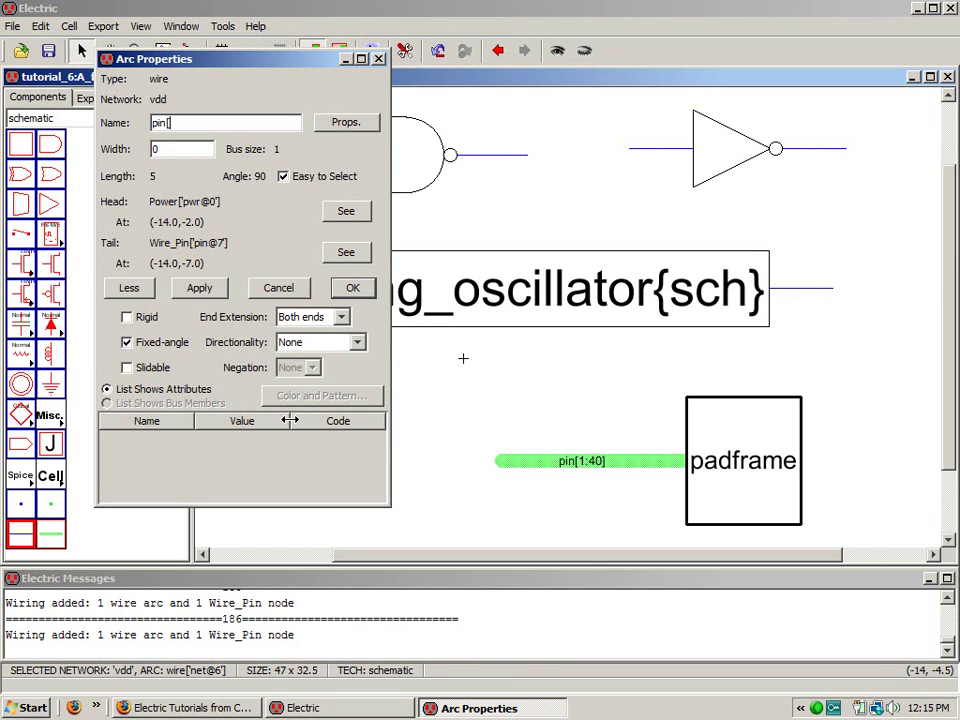
{"action": "type", "text": "40]"}
{"action": "key", "text": "Return"}
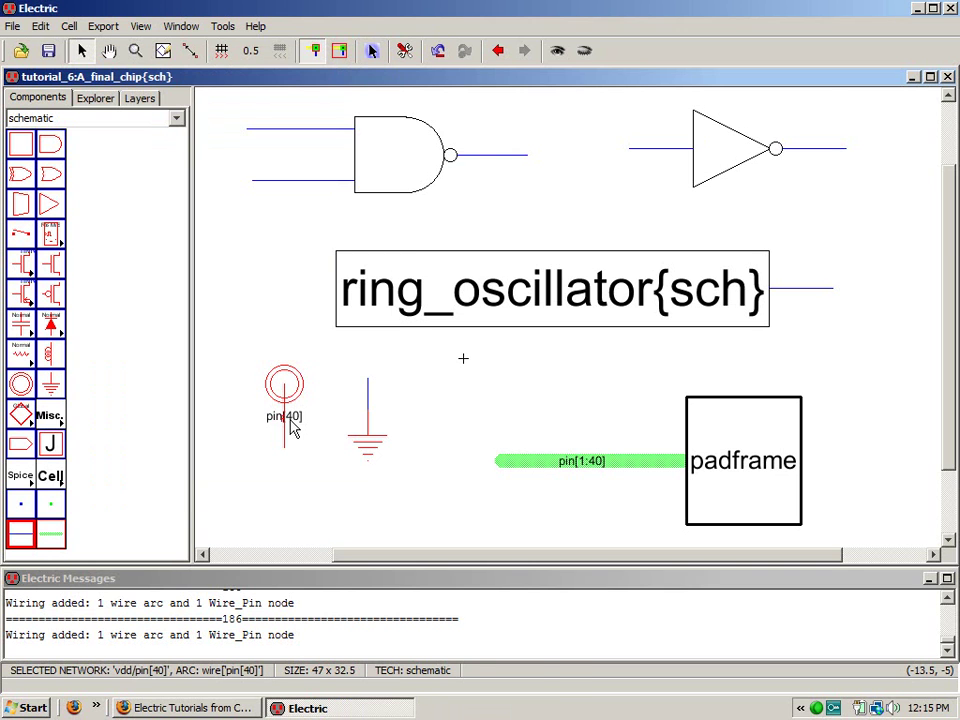
- Name the Ground node's wire arc pin[20]
{"action": "double_click", "coordinate": [368, 392]}
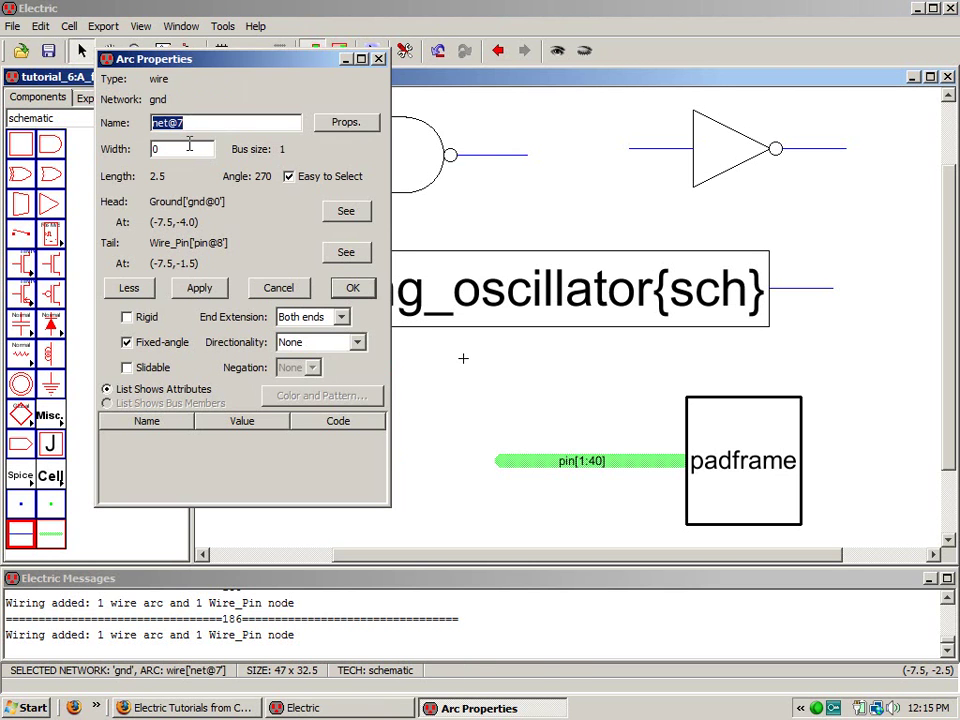
{"action": "type", "text": "pin[20]"}
{"action": "key", "text": "Return"}
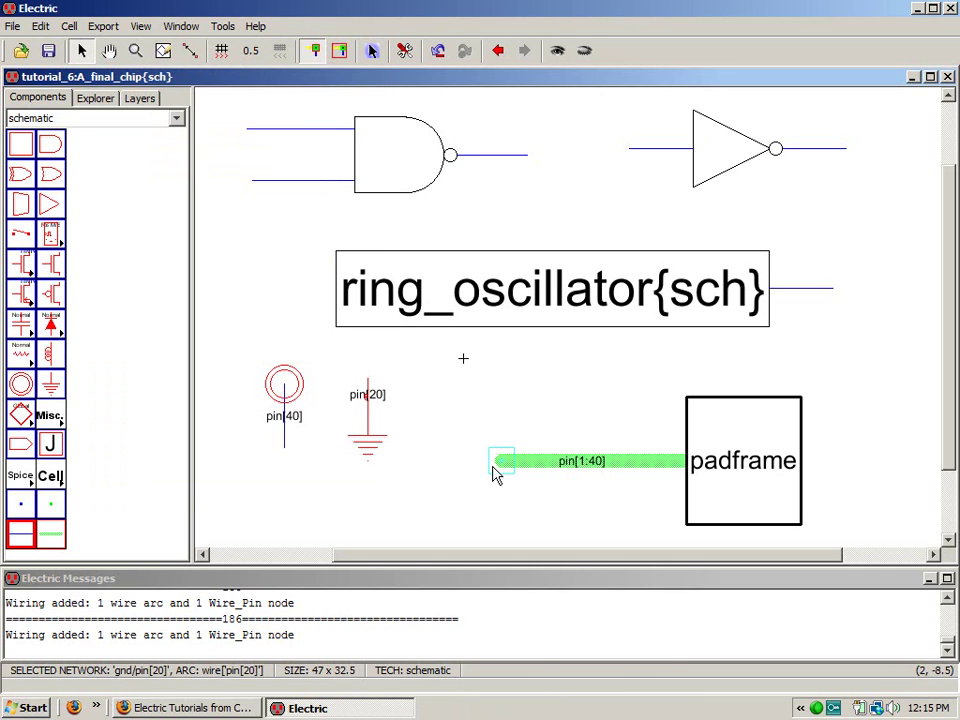
{"action": "left_click", "coordinate": [441, 431]}
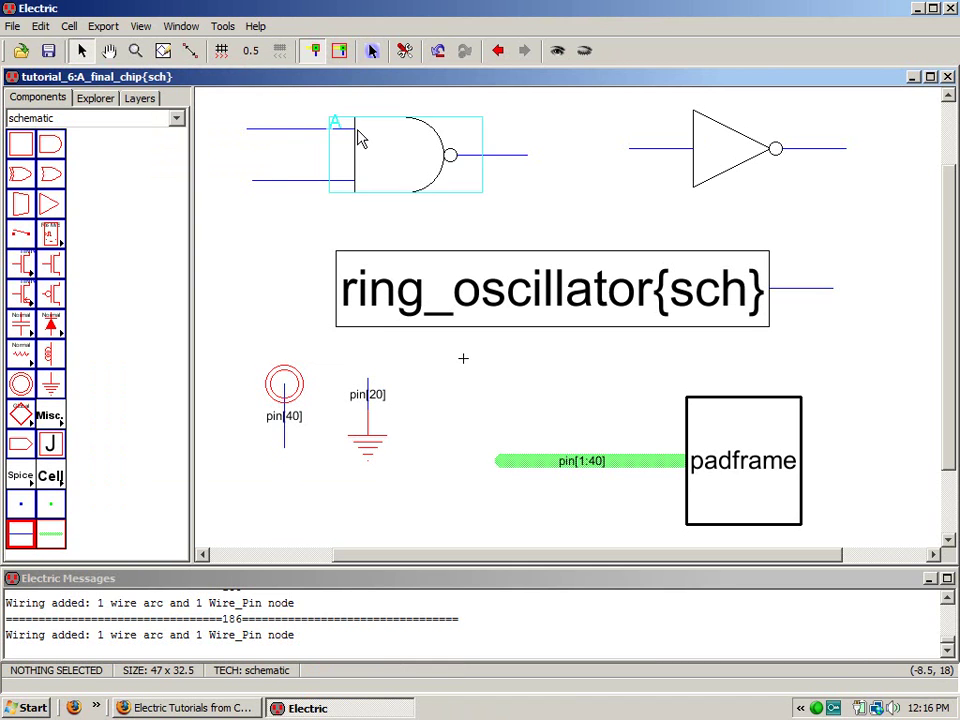
- Name the wire arc on the NAND gate's A input pin[1] and the one on its B input pin[2]
{"action": "double_click", "coordinate": [285, 135]}
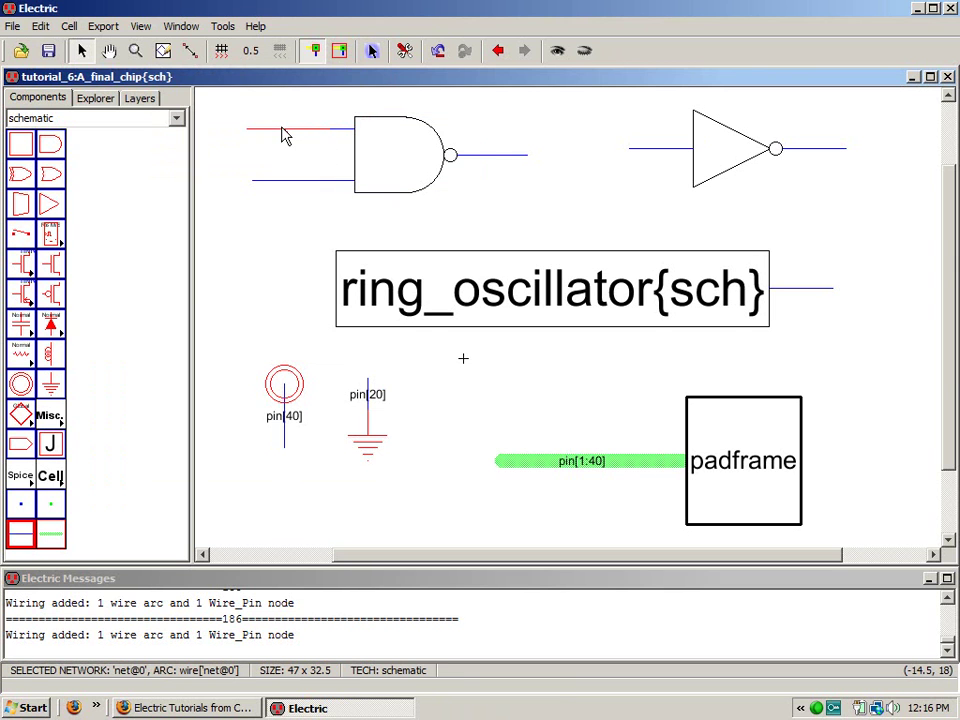
{"action": "type", "text": "pin"}
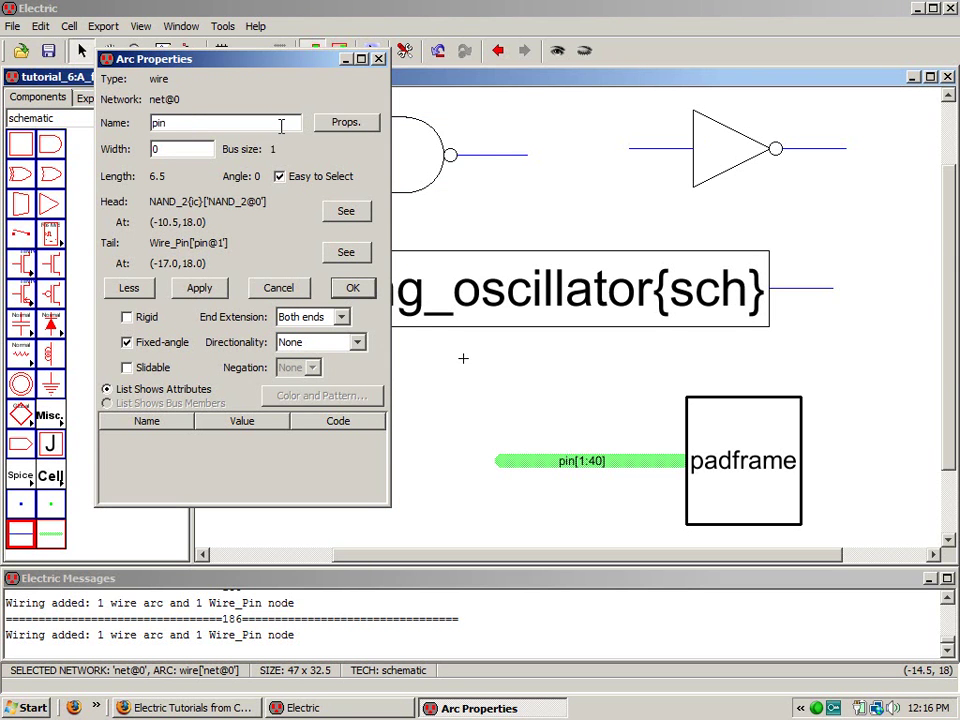
{"action": "type", "text": "[1]"}
{"action": "key", "text": "Return"}
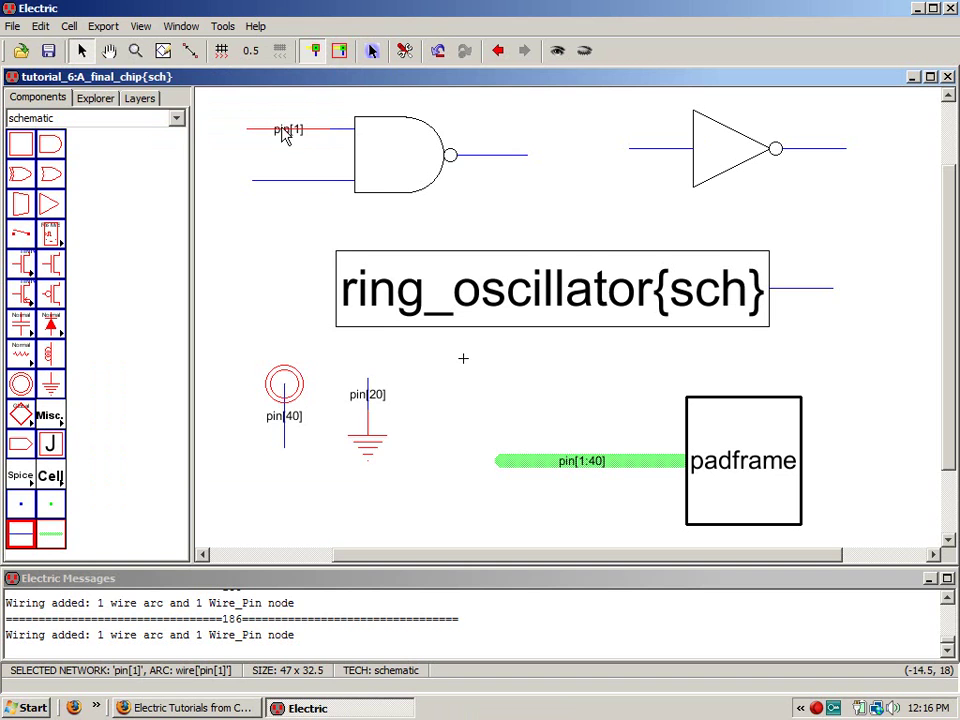
{"action": "double_click", "coordinate": [297, 187]}
{"action": "type", "text": "pi"}
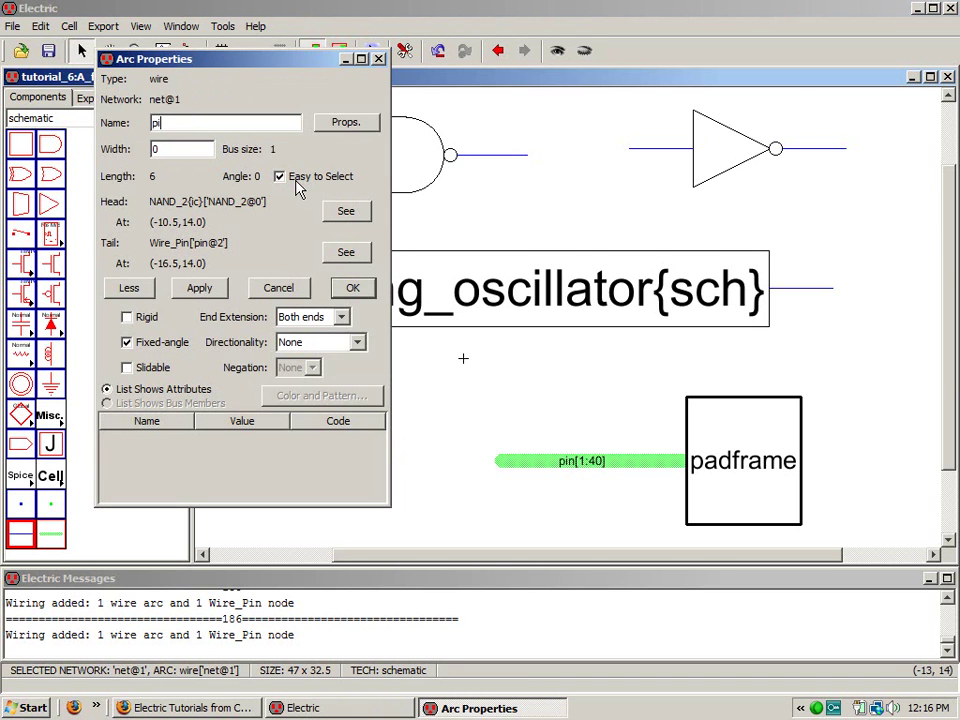
{"action": "type", "text": "n[2]"}
{"action": "key", "text": "Return"}
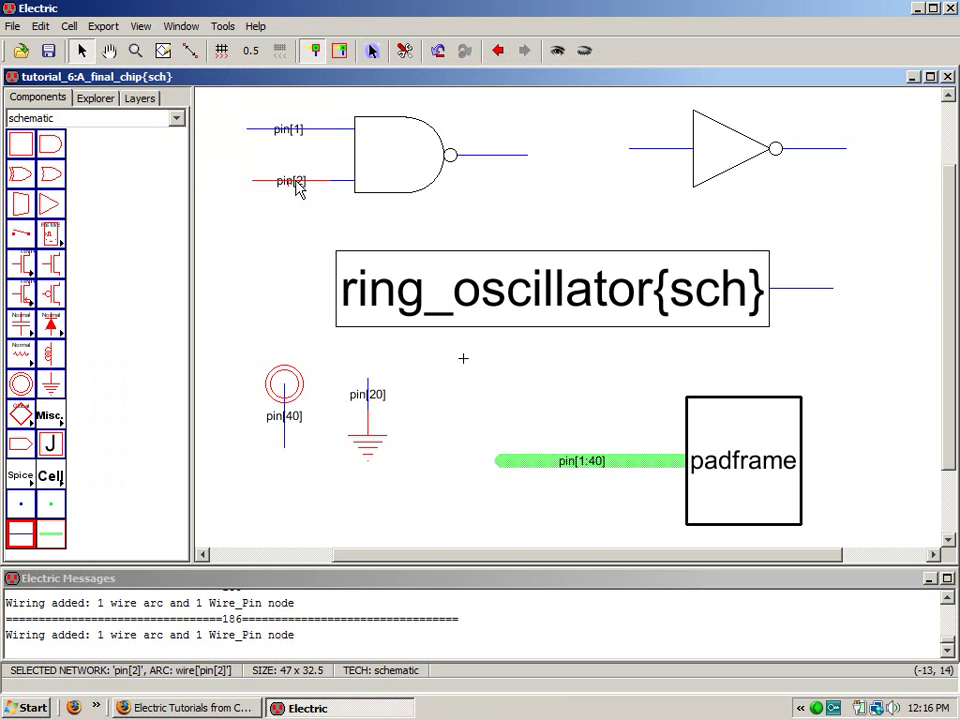
- Name the wire arc on the NAND gate's AnandB output pin[3]
{"action": "double_click", "coordinate": [506, 158]}
{"action": "type", "text": "pin"}
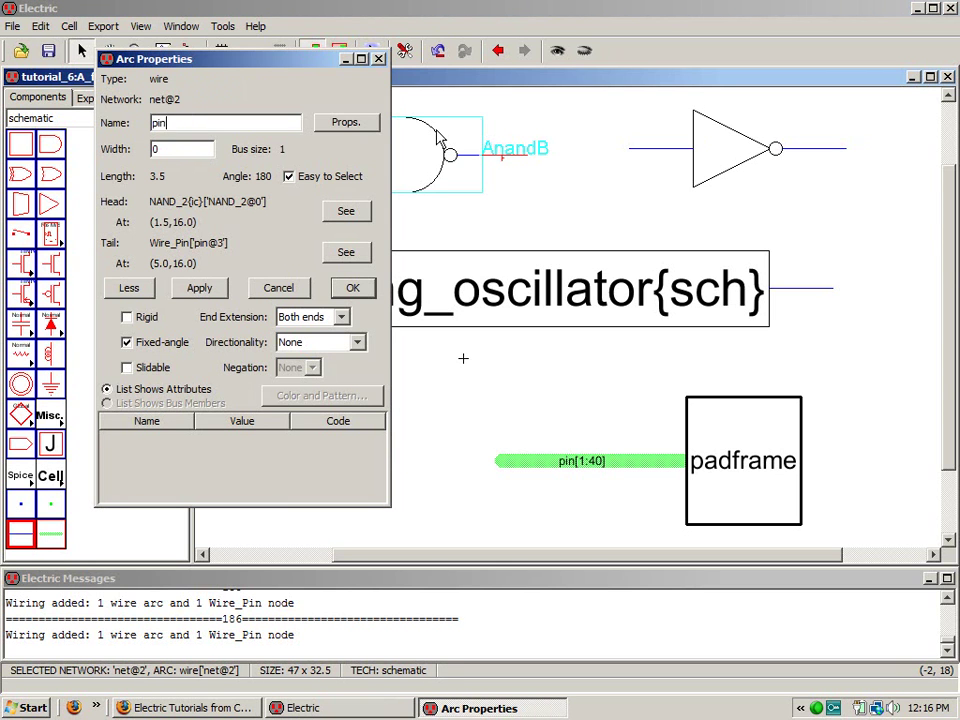
{"action": "type", "text": "[3]"}
{"action": "key", "text": "Return"}
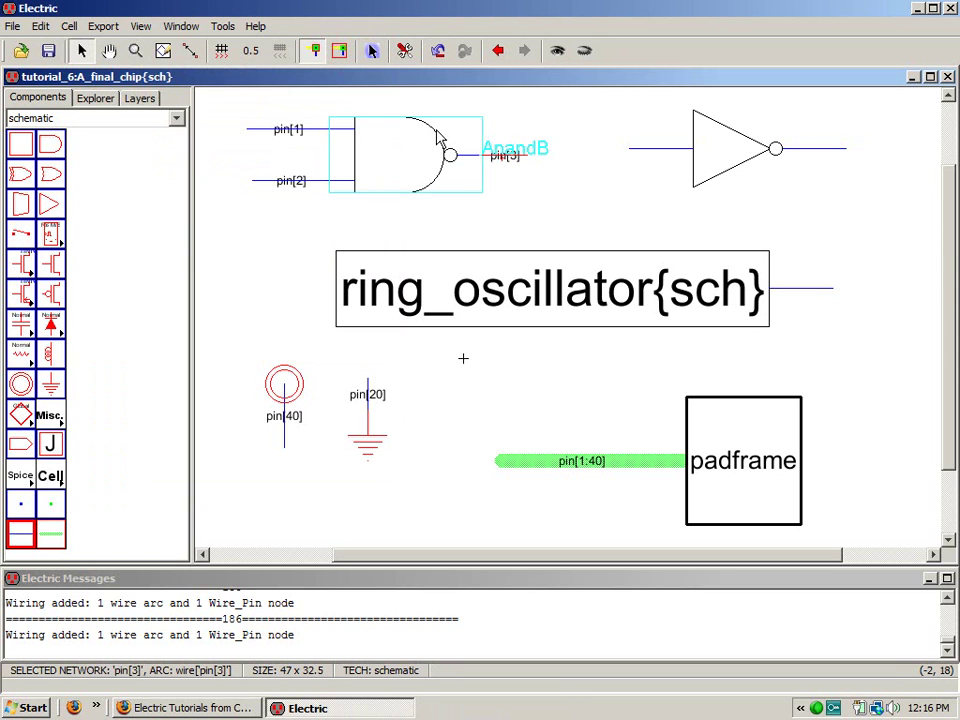
- Name the inverter's input wire arc pin[4] and its output wire arc pin[5]
{"action": "double_click", "coordinate": [662, 150]}
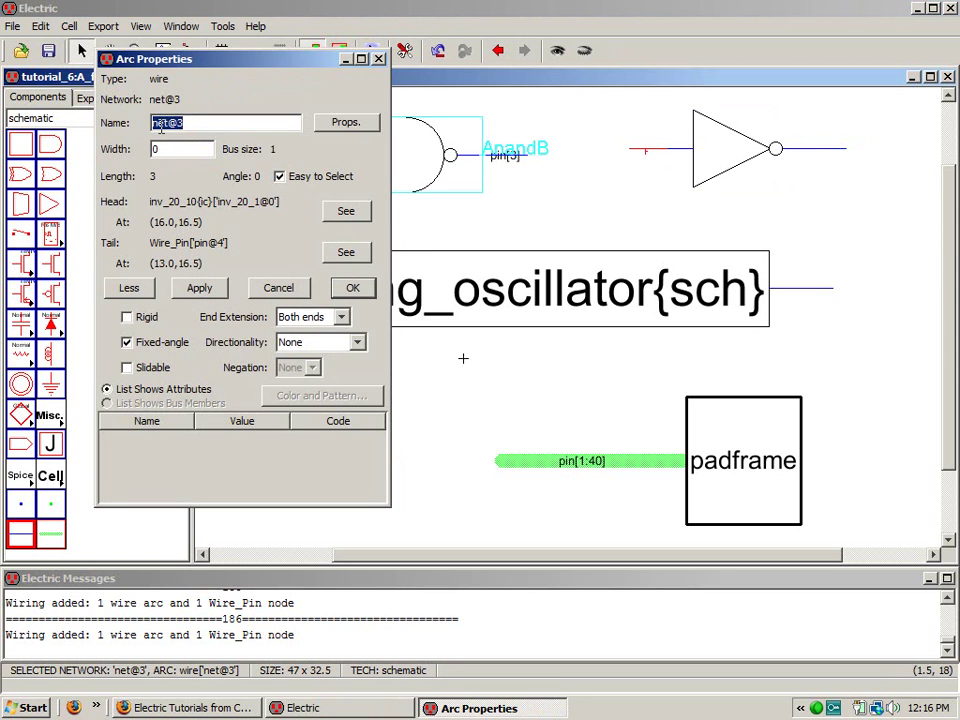
{"action": "type", "text": "pin[4]"}
{"action": "key", "text": "Return"}
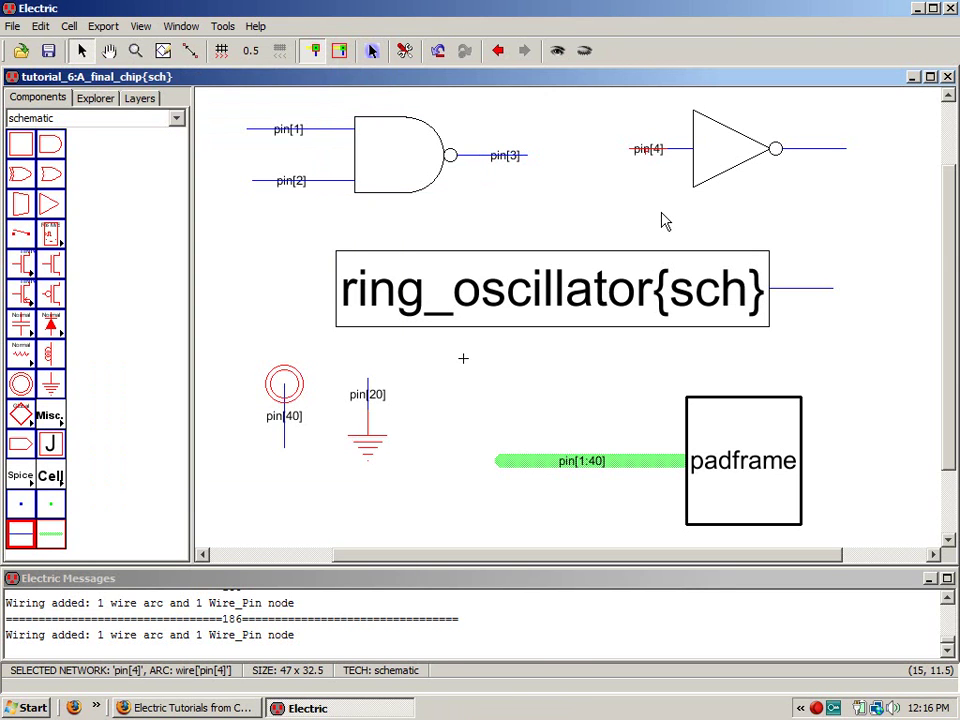
{"action": "double_click", "coordinate": [827, 152]}
{"action": "type", "text": "p"}
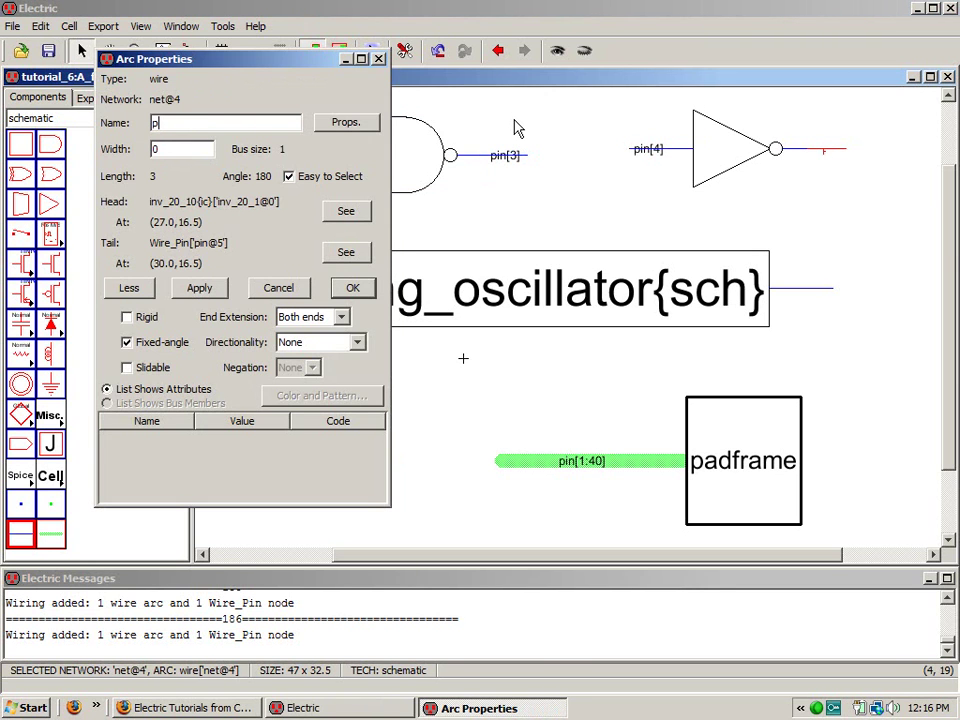
{"action": "type", "text": "in[5]"}
{"action": "key", "text": "Return"}
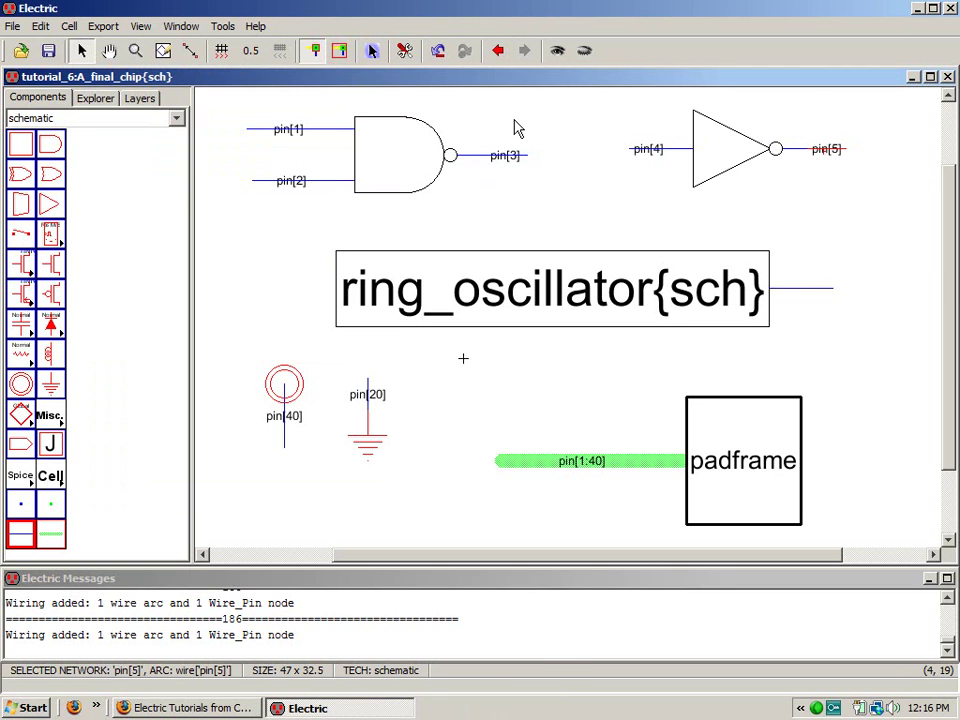
- Select the wire arc on the ring_oscillator's osc_out port
{"action": "left_click", "coordinate": [814, 292]}
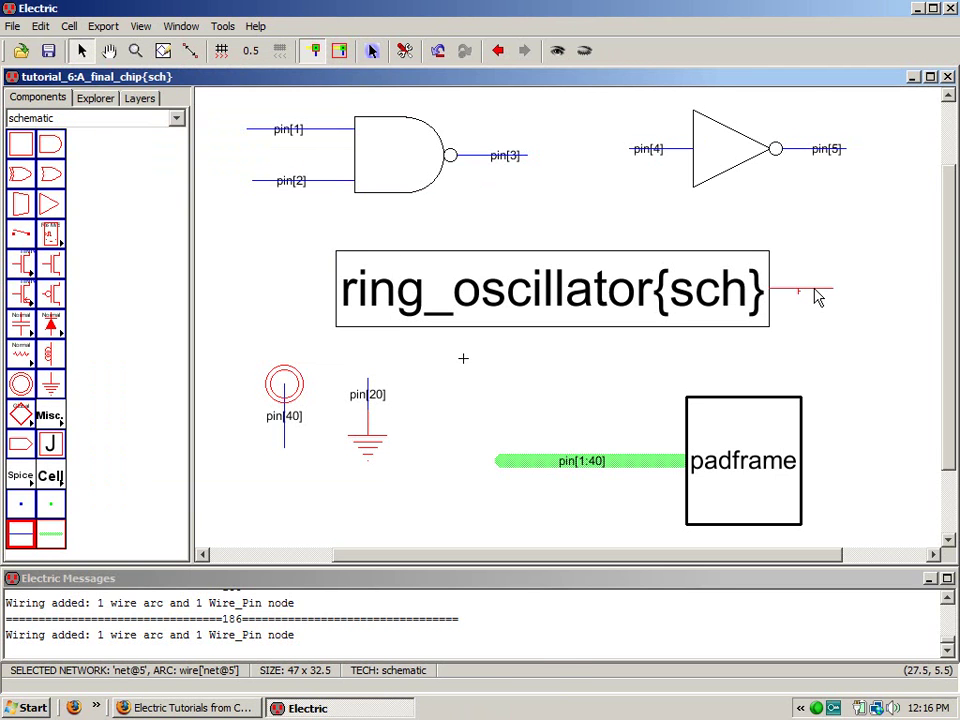
- Name the ring oscillator's output wire pin[6] and check the schematic for errors
{"action": "double_click", "coordinate": [814, 292]}
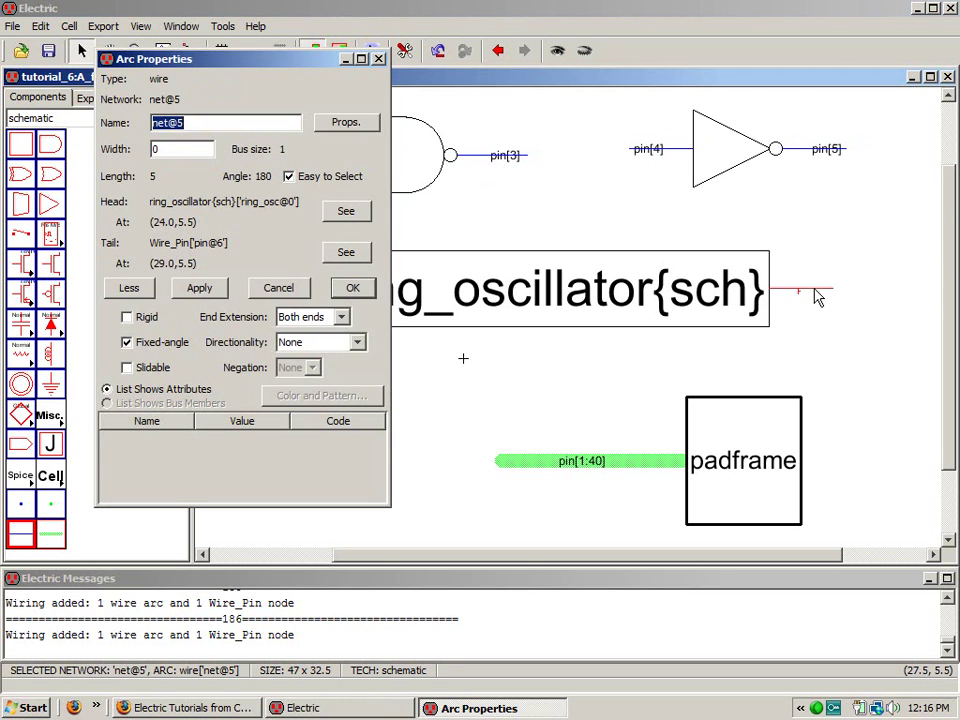
{"action": "type", "text": "pin[6]"}
{"action": "key", "text": "Return"}
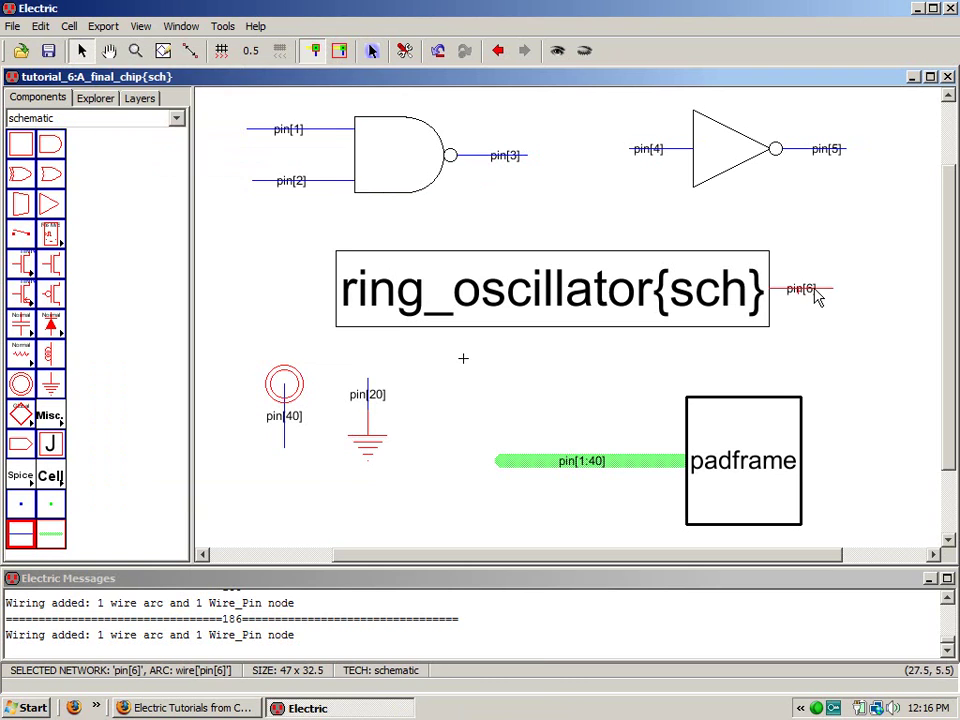
{"action": "left_click", "coordinate": [218, 246]}
{"action": "key", "text": "F5"}
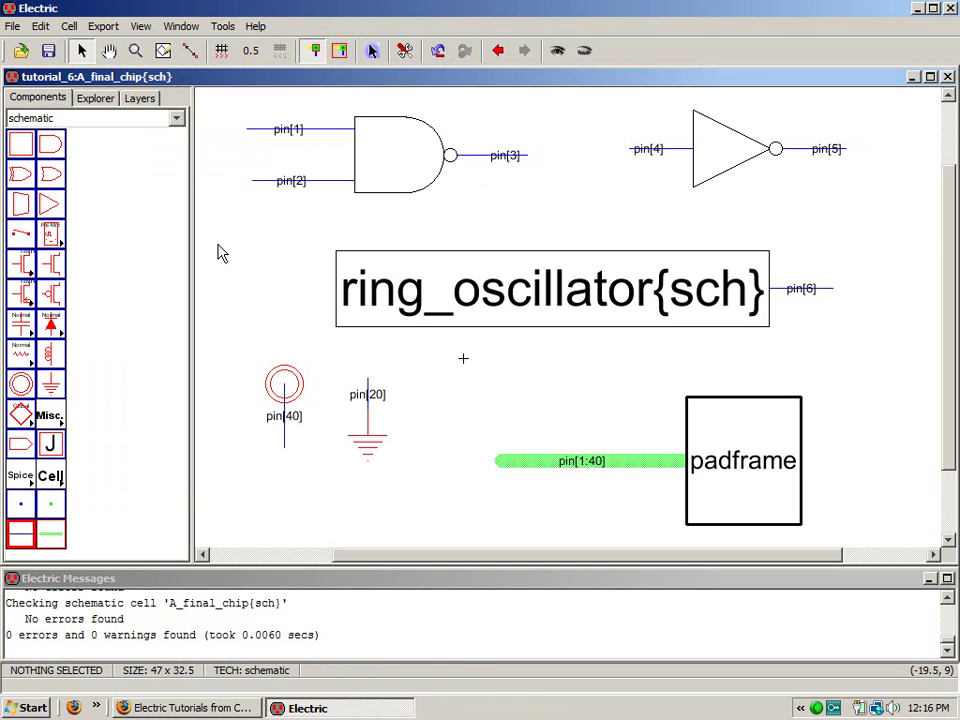
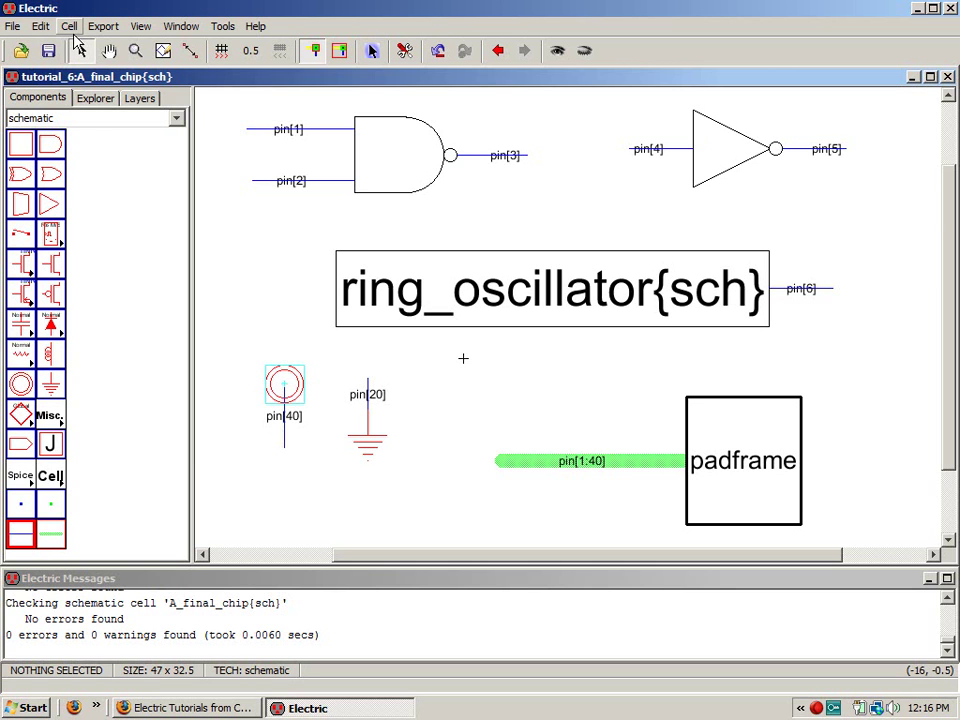
- Create a layout cell named A_final_chip in the tutorial_6 library using the mocmos technology
{"action": "key", "text": "ctrl+n"}
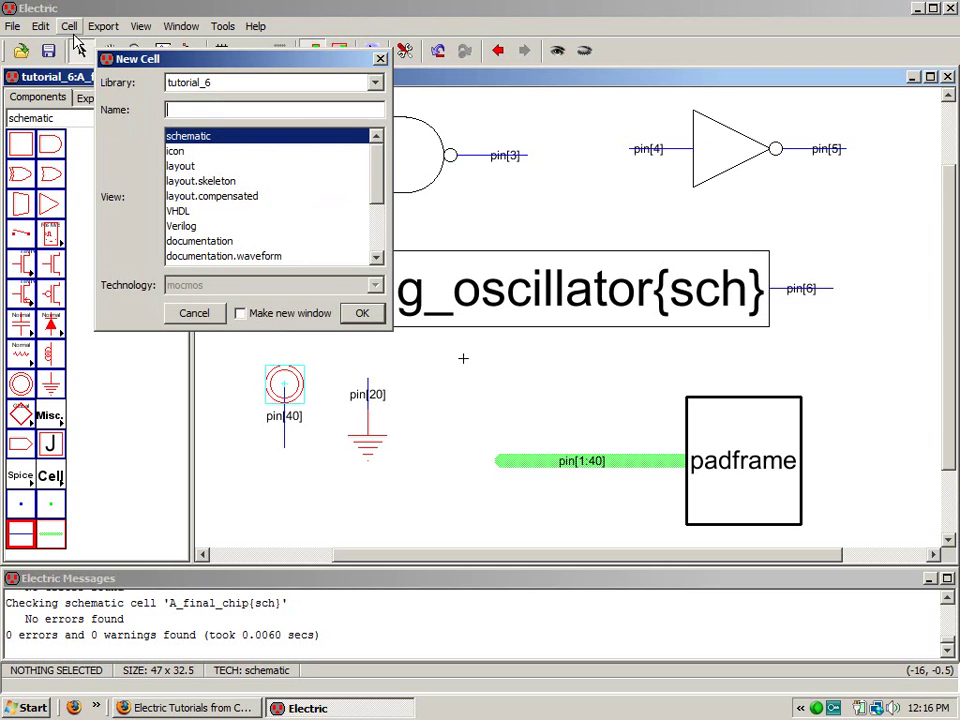
{"action": "left_click", "coordinate": [188, 166]}
{"action": "left_click", "coordinate": [196, 111]}
{"action": "type", "text": "A_"}
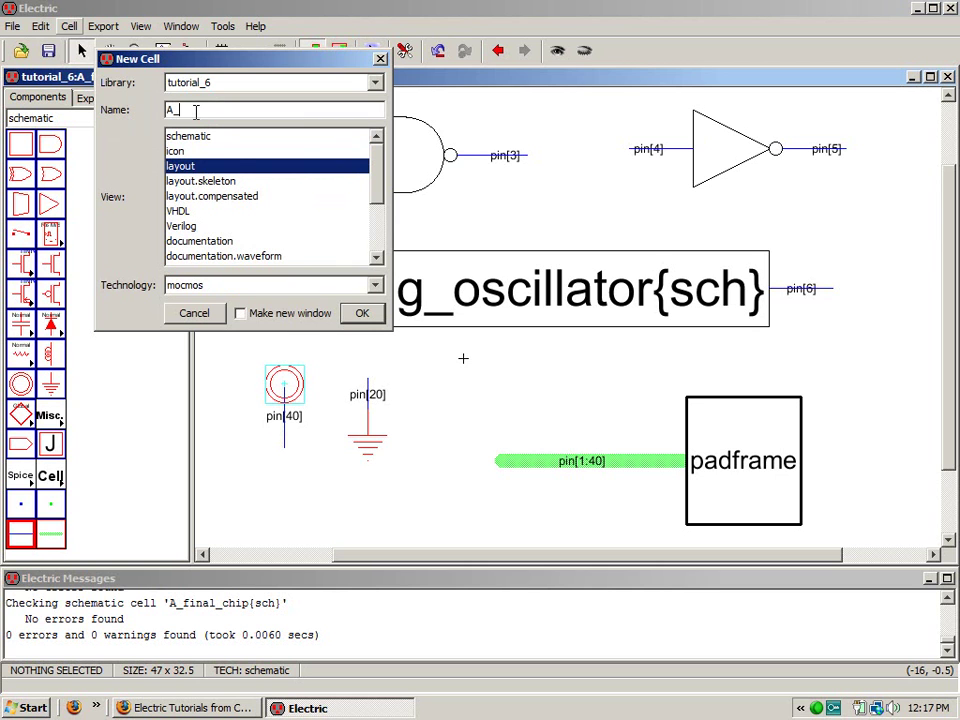
{"action": "left_click_drag", "start_coordinate": [199, 58], "coordinate": [281, 138]}
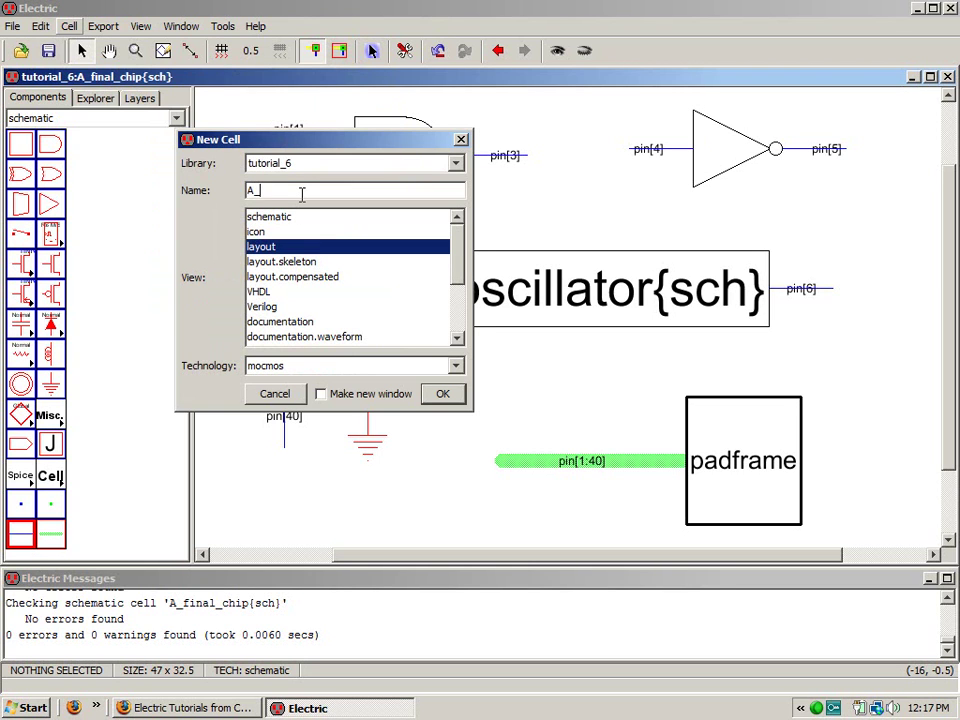
{"action": "type", "text": "final_chip"}
{"action": "left_click", "coordinate": [437, 397]}
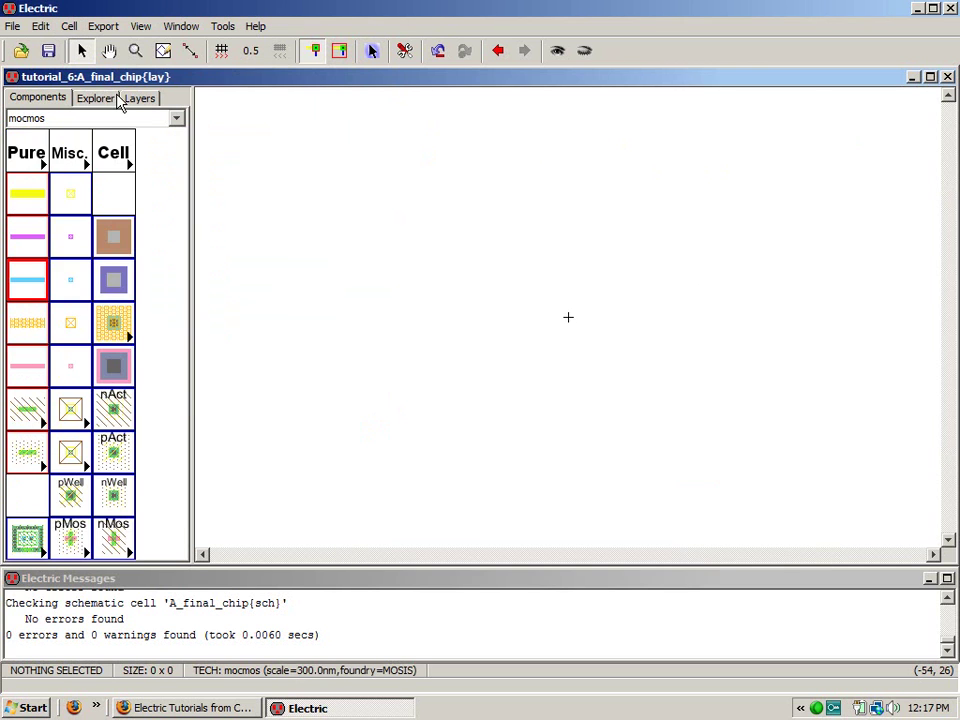
- Place the padframe layout in the new cell and the ring_oscillator layout inside the frame near pin[6]
{"action": "left_click", "coordinate": [106, 98]}
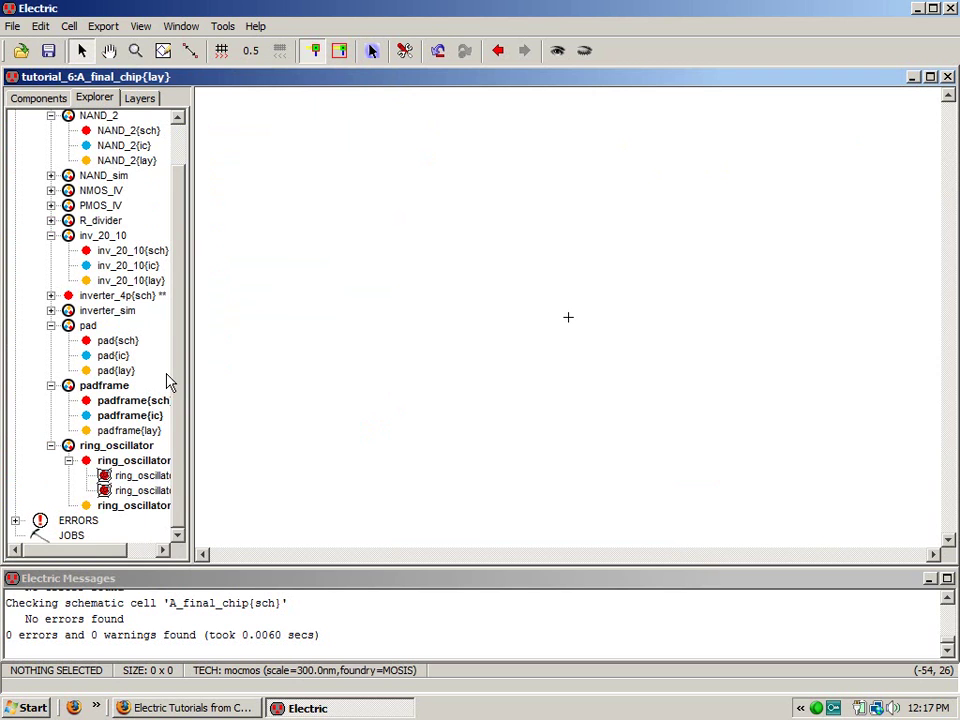
{"action": "left_click_drag", "start_coordinate": [103, 437], "coordinate": [371, 506]}
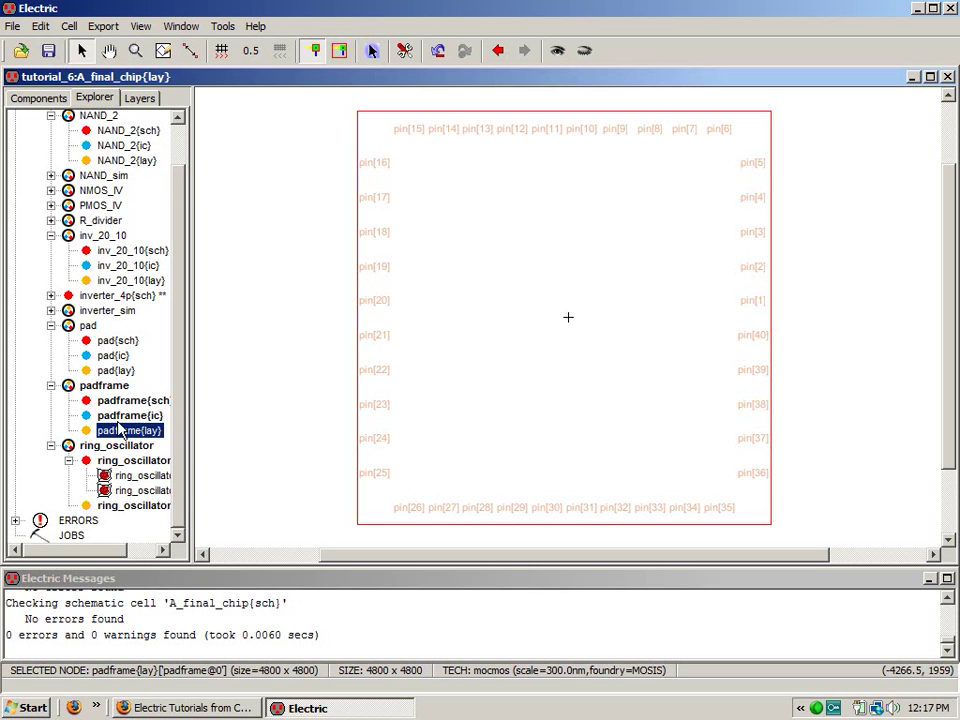
{"action": "left_click", "coordinate": [96, 509]}
{"action": "left_click_drag", "start_coordinate": [96, 510], "coordinate": [680, 171]}
- Place the NAND_2 layout inside the padframe near pin[4] and the inv_20_10 layout near pin[2]
{"action": "left_click_drag", "start_coordinate": [120, 160], "coordinate": [724, 216]}
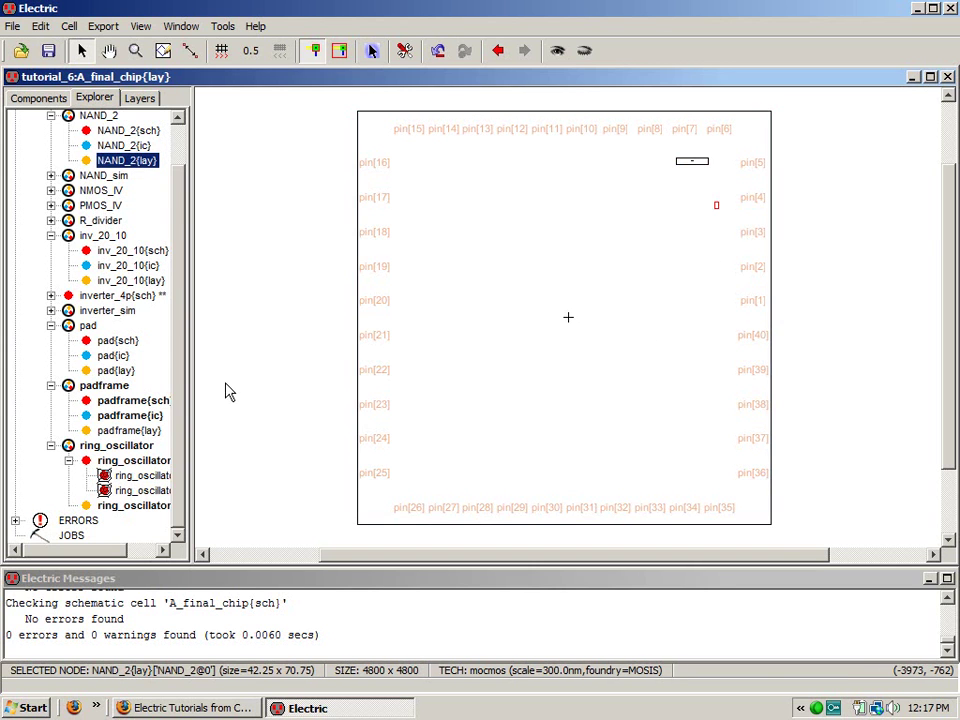
{"action": "left_click", "coordinate": [91, 283]}
{"action": "left_click_drag", "start_coordinate": [91, 285], "coordinate": [716, 268]}
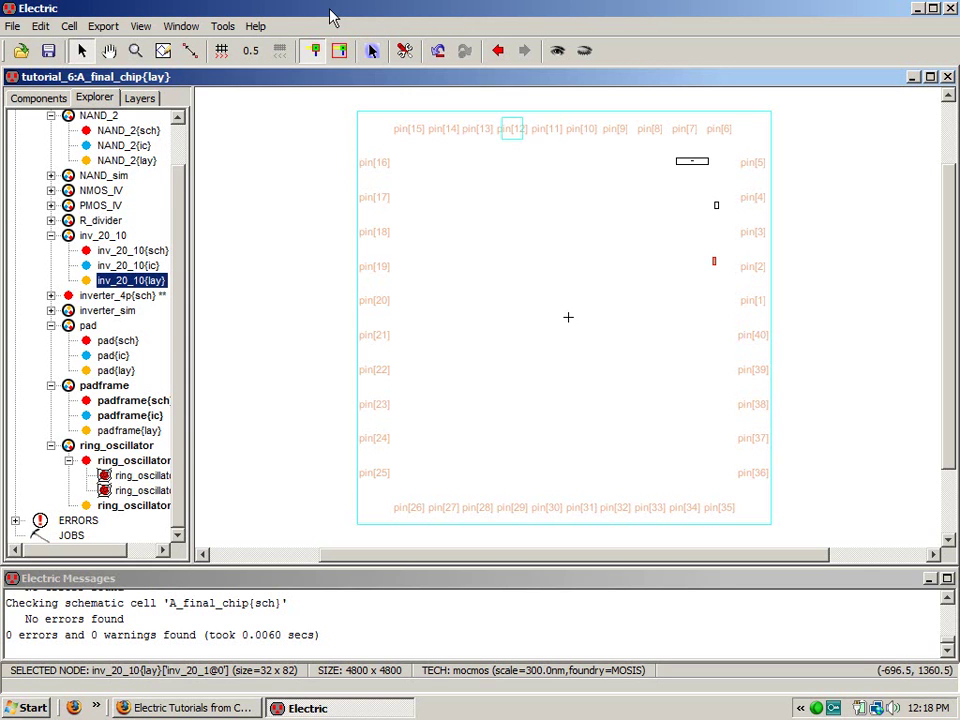
- Turn off Easy to Select for the padframe node and clear the selection
{"action": "left_click", "coordinate": [431, 193]}
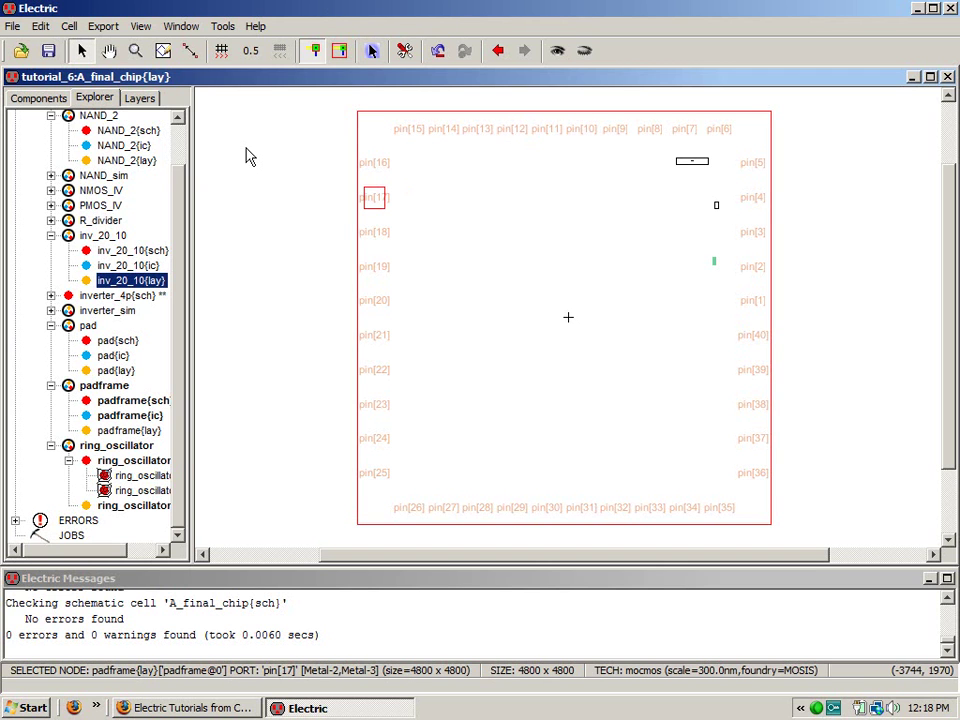
{"action": "key", "text": "ctrl+i"}
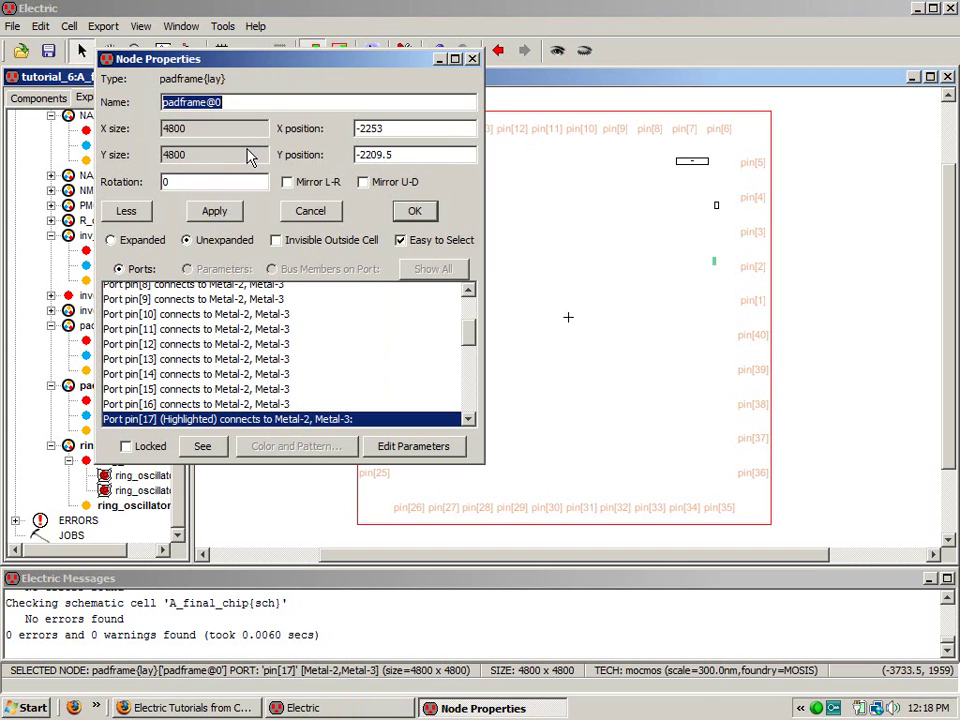
{"action": "left_click", "coordinate": [400, 242]}
{"action": "left_click", "coordinate": [414, 211]}
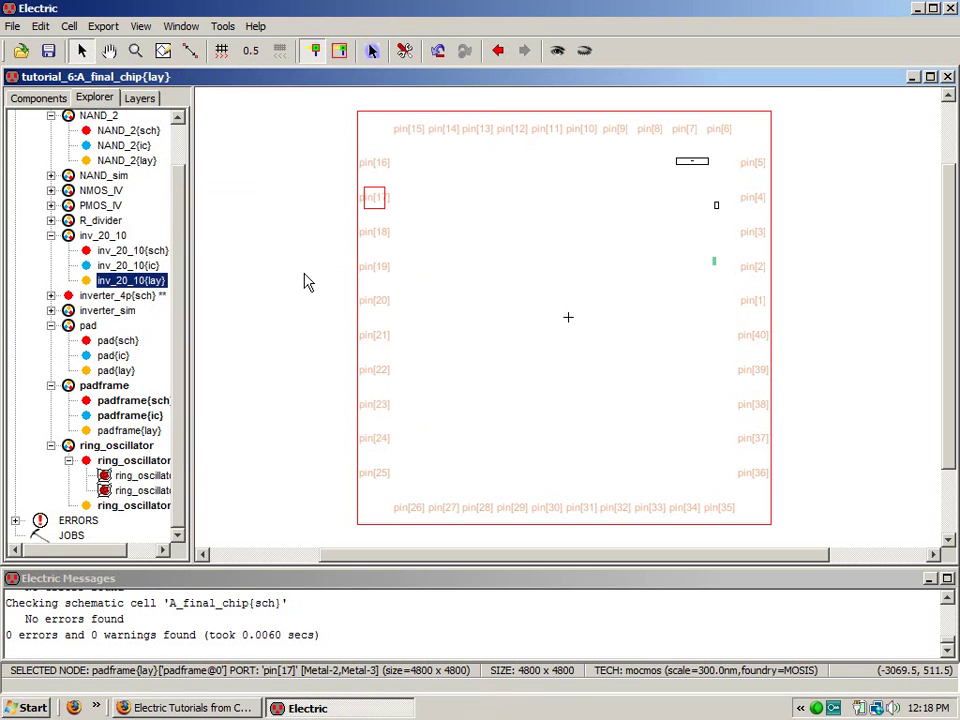
{"action": "left_click", "coordinate": [313, 275]}
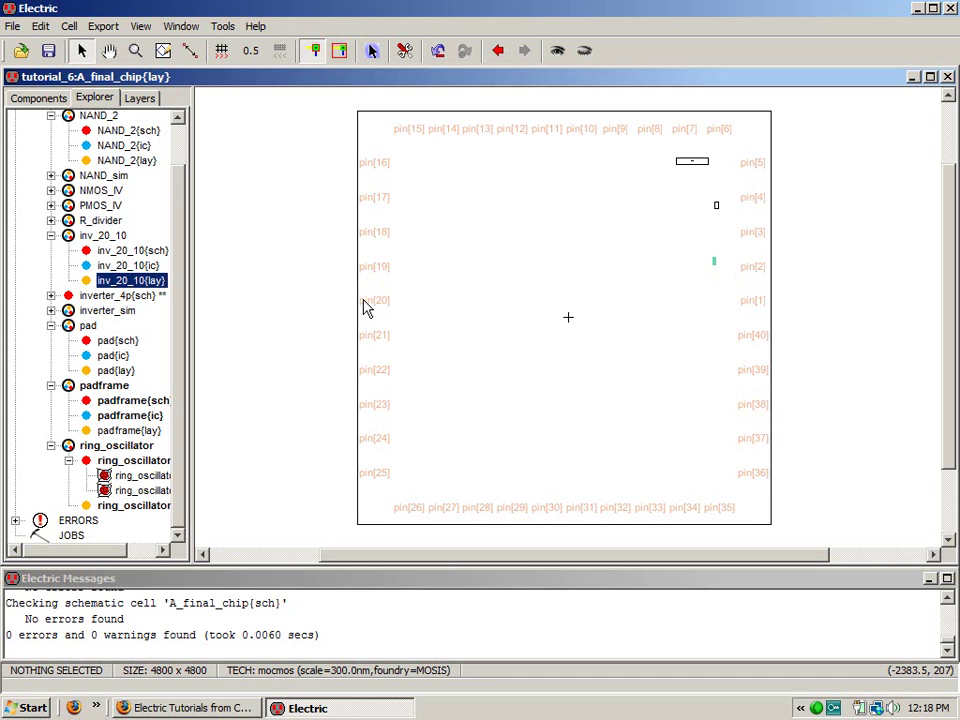
- Wire the padframe's pin[20] to the gnd port of the inv_20_10 inverter, enabling special selection only while selecting the pin
{"action": "left_click", "coordinate": [373, 53]}
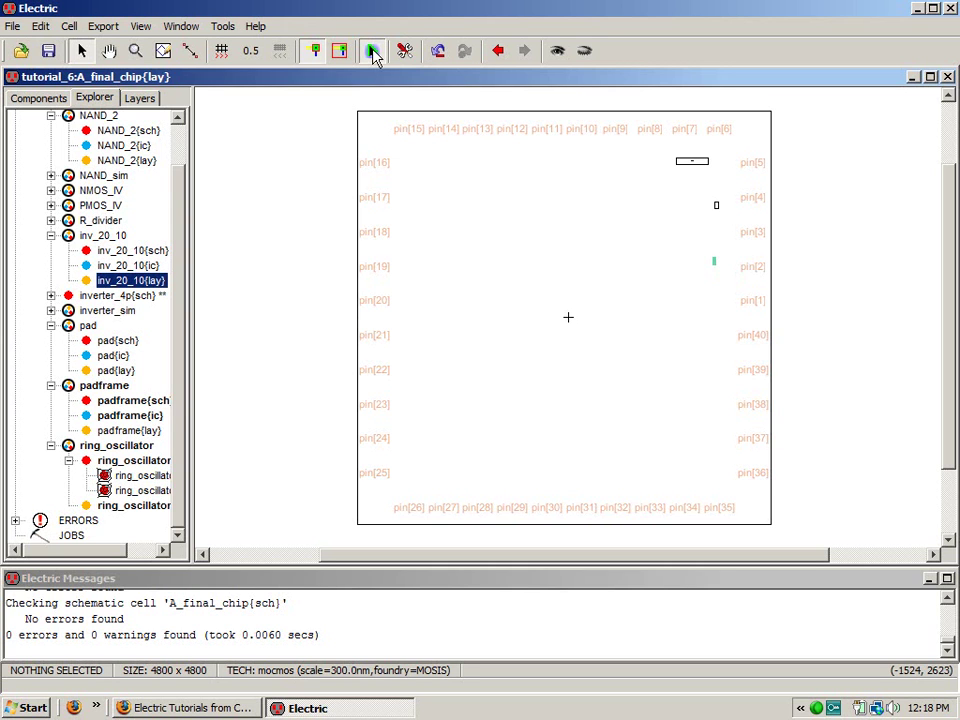
{"action": "left_click", "coordinate": [376, 310]}
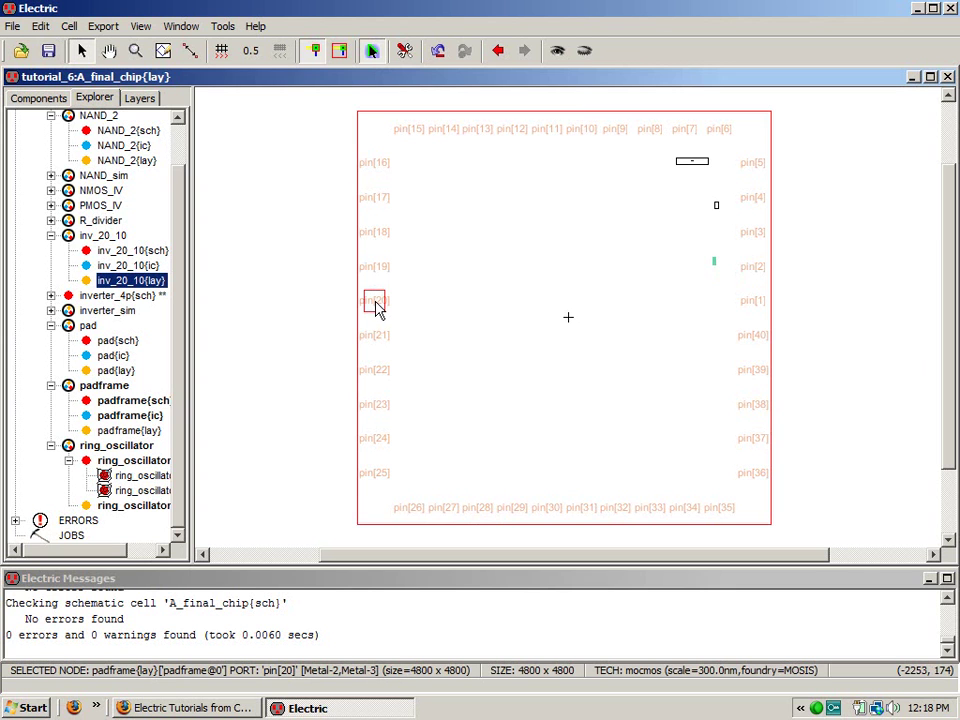
{"action": "left_click", "coordinate": [376, 52]}
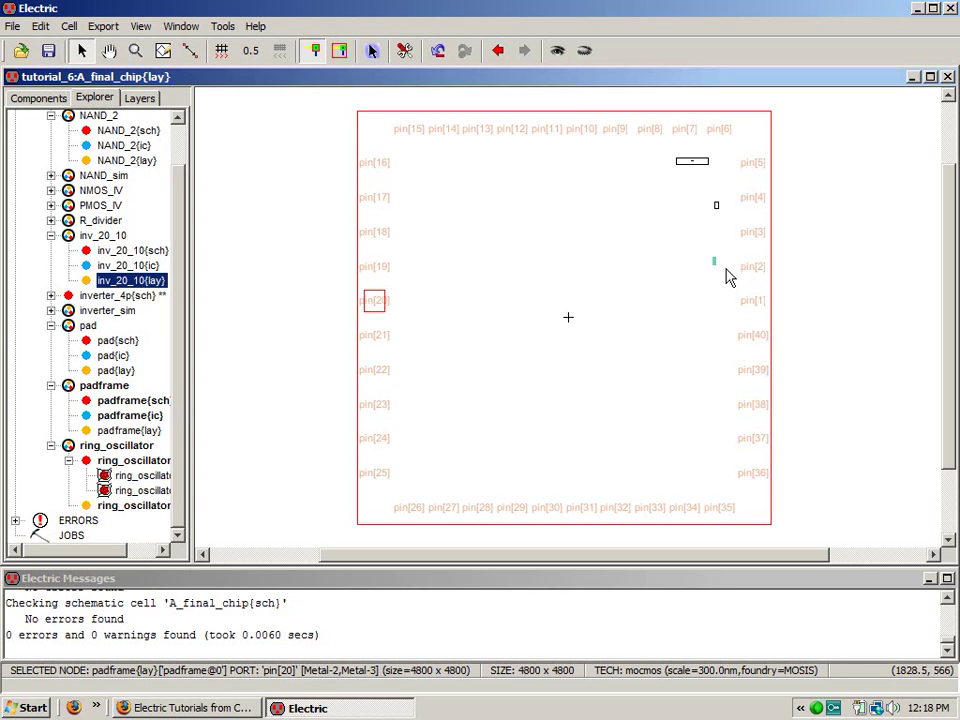
{"action": "right_click_drag", "start_coordinate": [722, 271], "coordinate": [676, 276], "text": "shift"}
{"action": "right_click", "coordinate": [676, 276]}
{"action": "key", "text": "ctrl+9"}
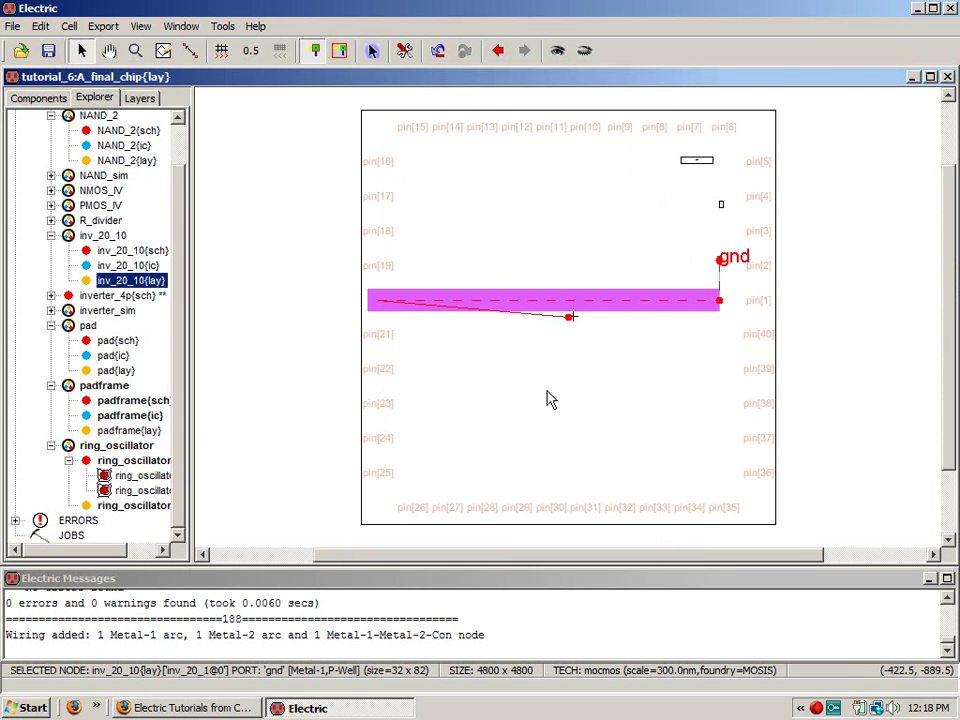
- Try a width of 30 on the Metal-1 arc connected to the inverter's gnd, and undo the change
{"action": "left_click", "coordinate": [279, 305]}
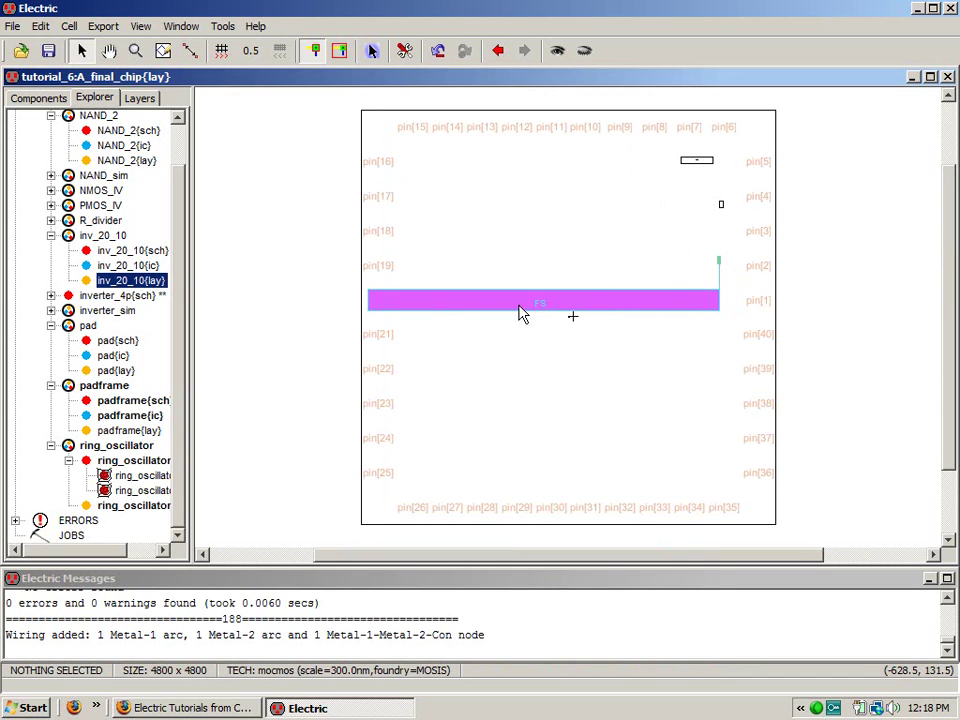
{"action": "mouse_move", "coordinate": [751, 319]}
{"action": "right_mouse_down", "text": "shift"}
{"action": "mouse_move", "coordinate": [722, 294]}
{"action": "mouse_move", "coordinate": [705, 254]}
{"action": "right_mouse_up", "text": "shift"}
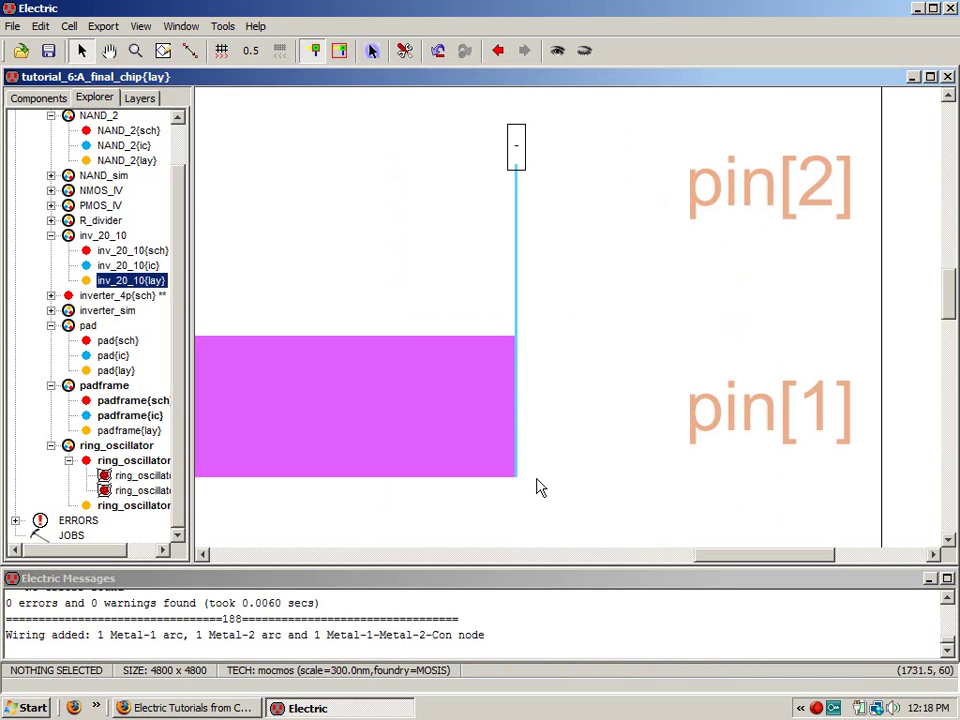
{"action": "right_click_drag", "start_coordinate": [534, 476], "coordinate": [512, 403], "text": "shift"}
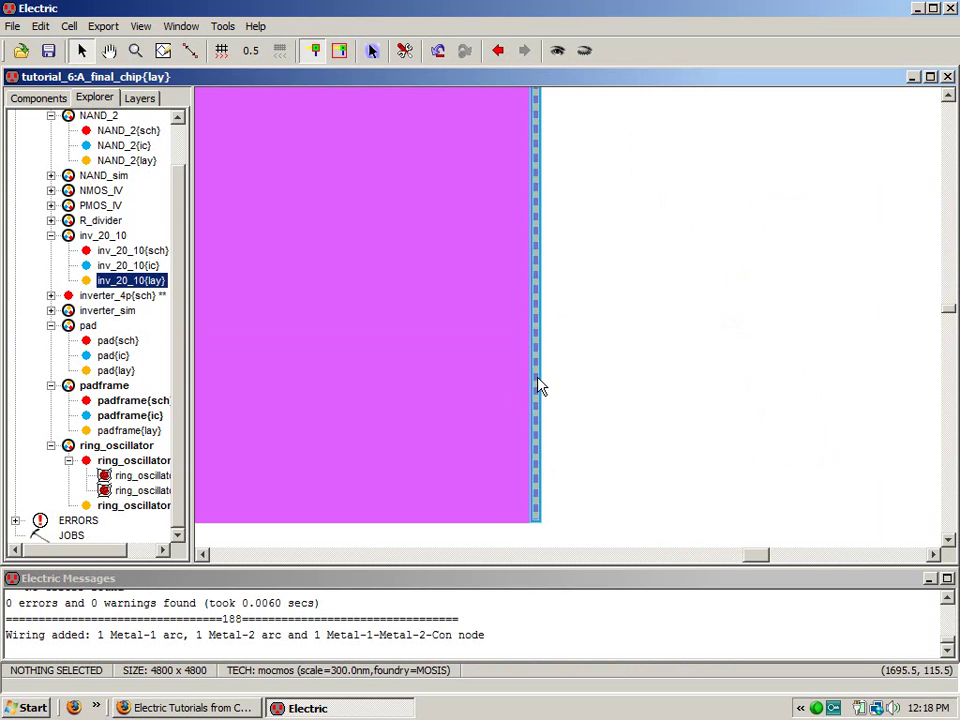
{"action": "scroll", "coordinate": [560, 368], "scroll_direction": "up", "scroll_amount": 3}
{"action": "scroll", "coordinate": [560, 368], "scroll_direction": "up", "scroll_amount": 5}
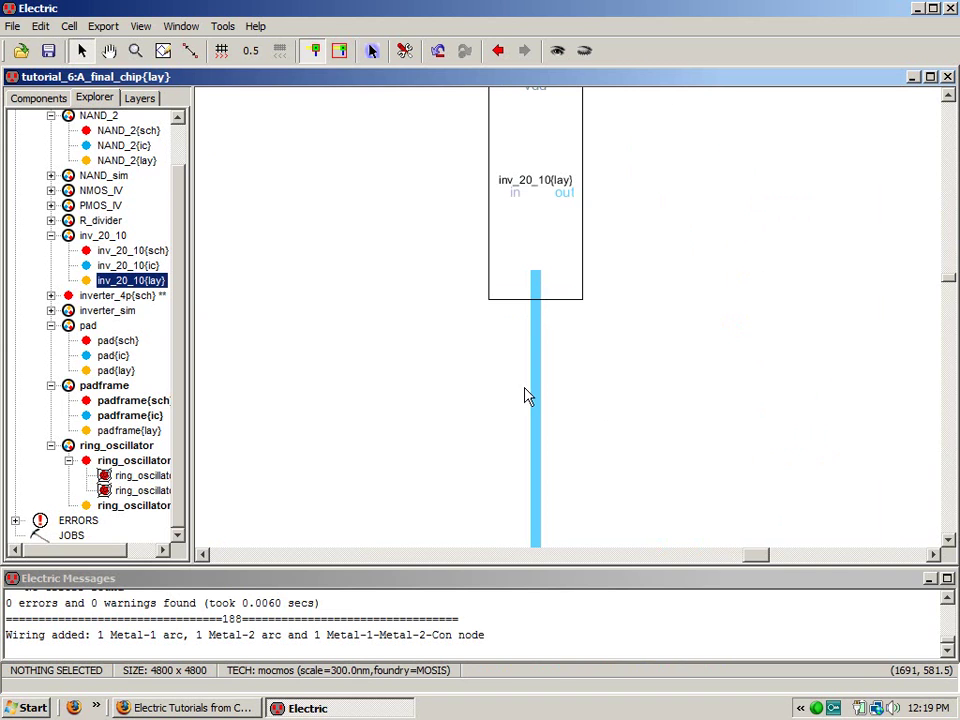
{"action": "left_click_drag", "start_coordinate": [540, 414], "coordinate": [536, 414]}
{"action": "double_click", "coordinate": [536, 414]}
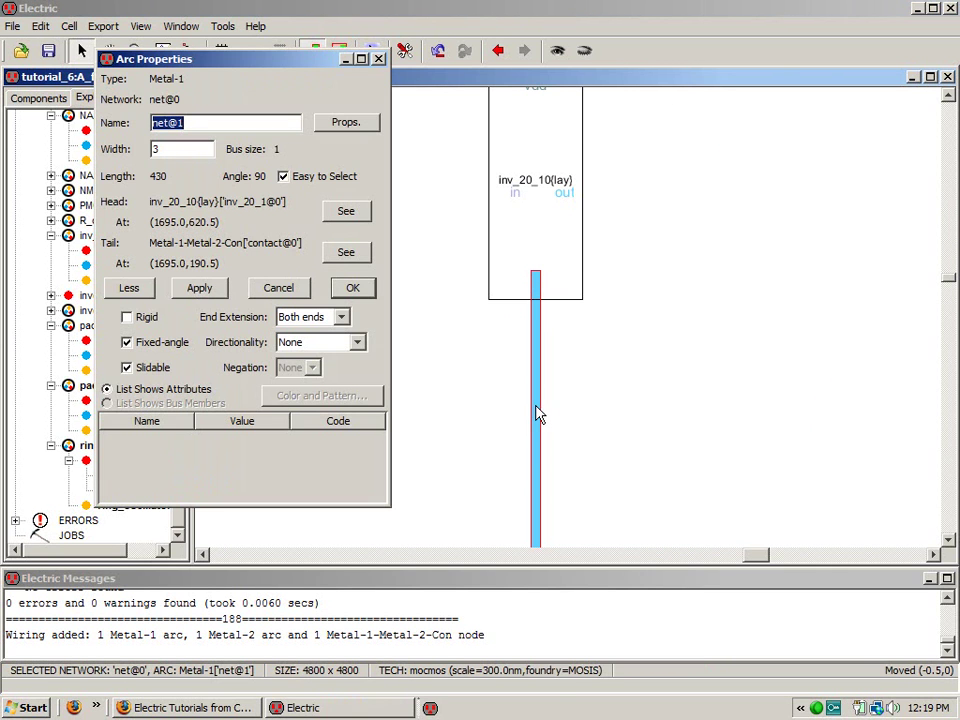
{"action": "left_click", "coordinate": [176, 149]}
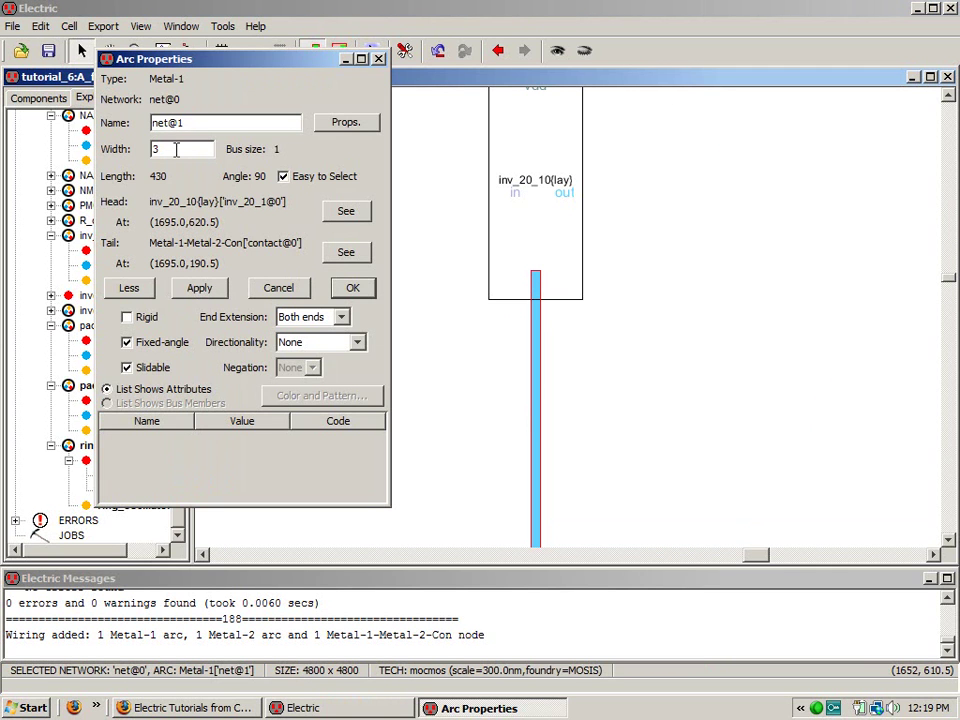
{"action": "type", "text": "0"}
{"action": "left_click", "coordinate": [352, 291]}
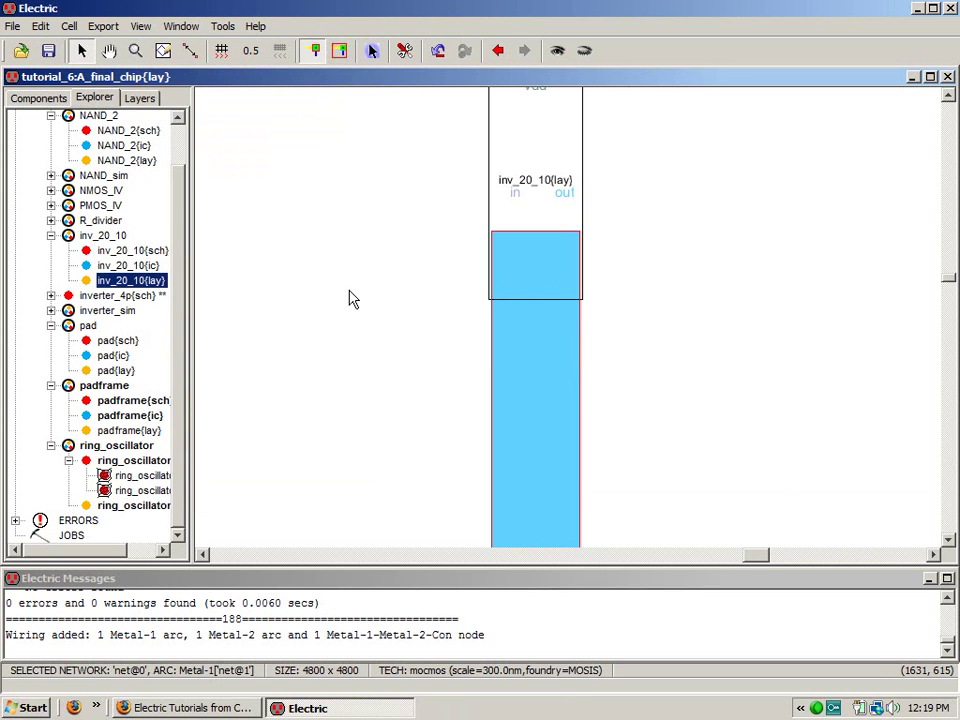
{"action": "key", "text": "ctrl+z"}
{"action": "left_click", "coordinate": [338, 310]}
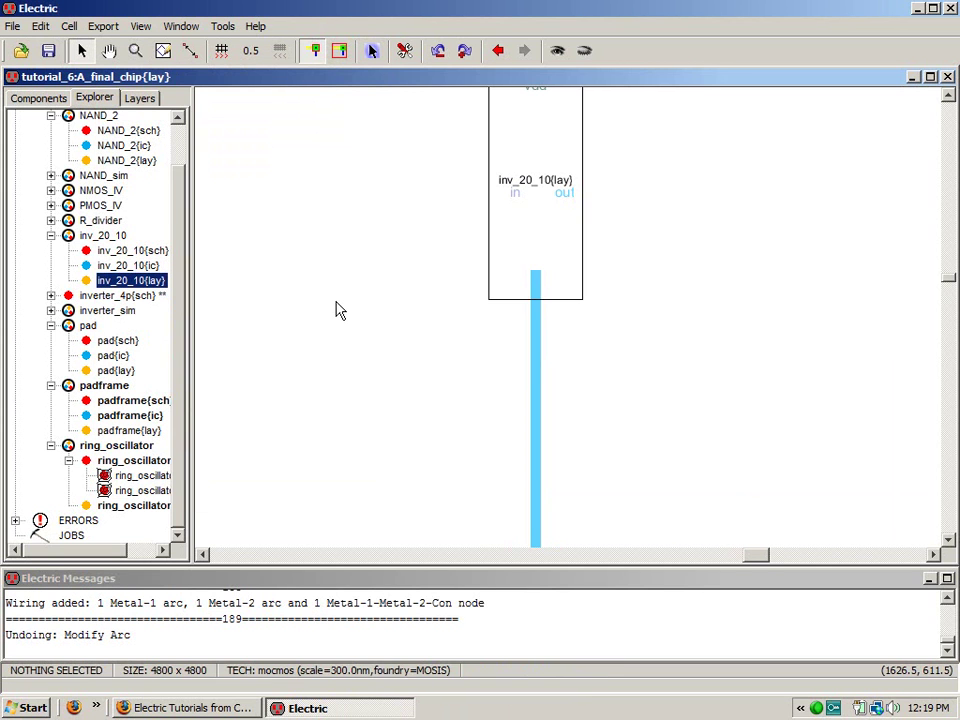
- Run a design rule check on the layout and create an export named gnd on the padframe's pin[20]
{"action": "key", "text": "F5"}
{"action": "key", "text": "ctrl+9"}
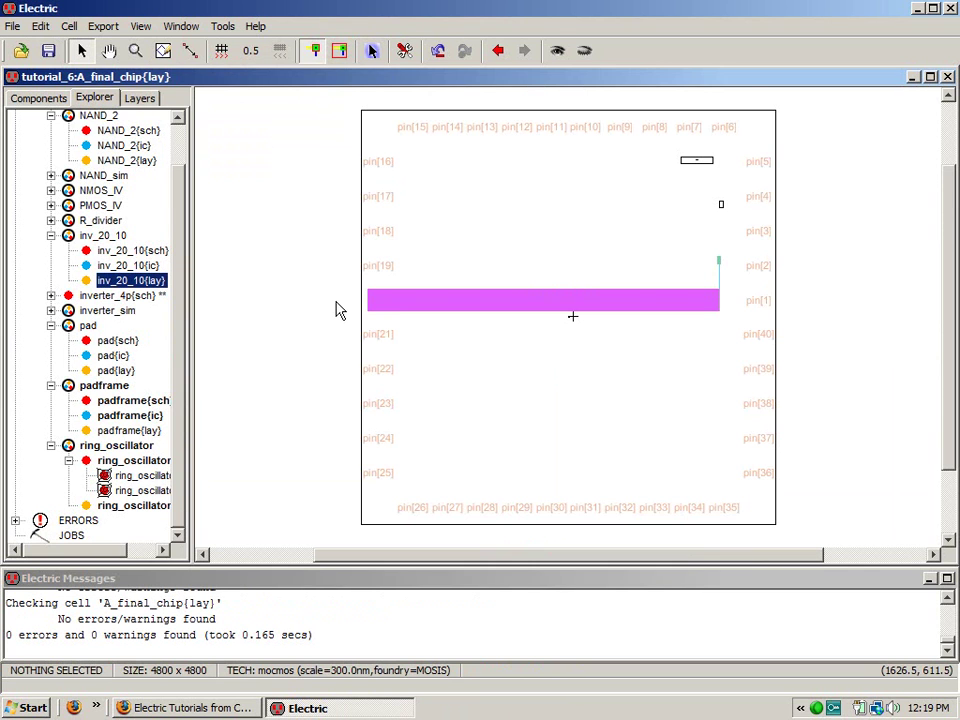
{"action": "left_click", "coordinate": [372, 50]}
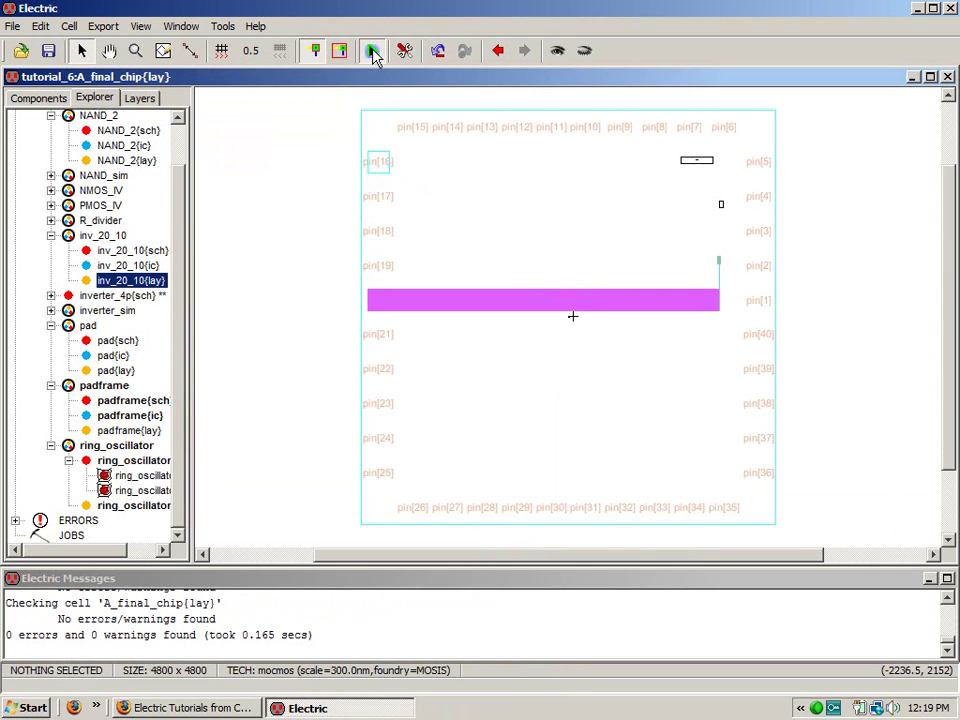
{"action": "left_click", "coordinate": [379, 308]}
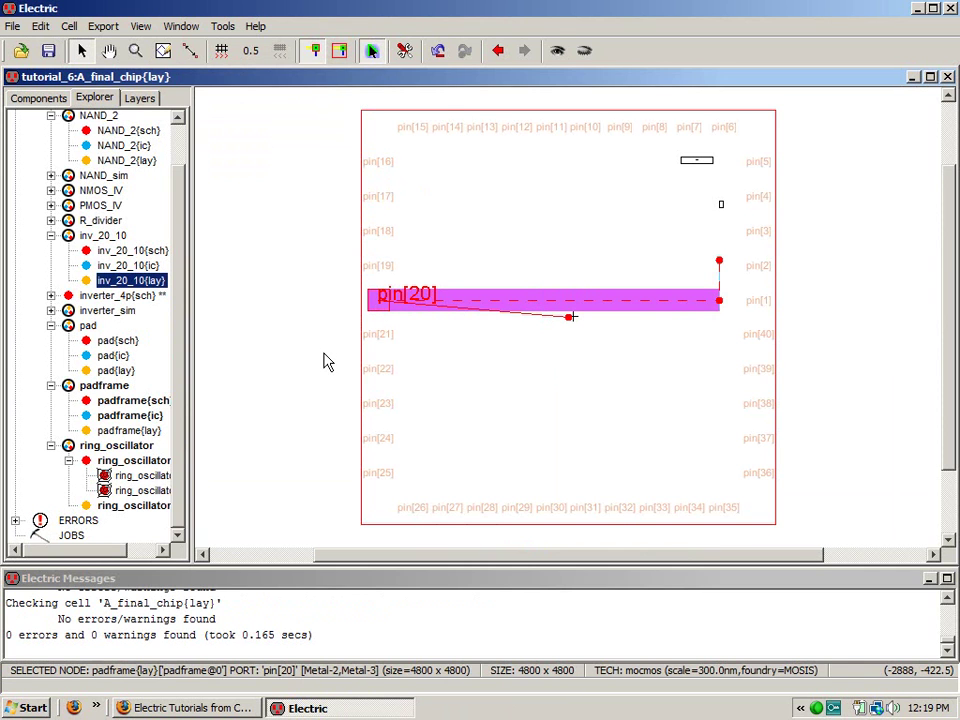
{"action": "key", "text": "ctrl+e"}
{"action": "type", "text": "gnd"}
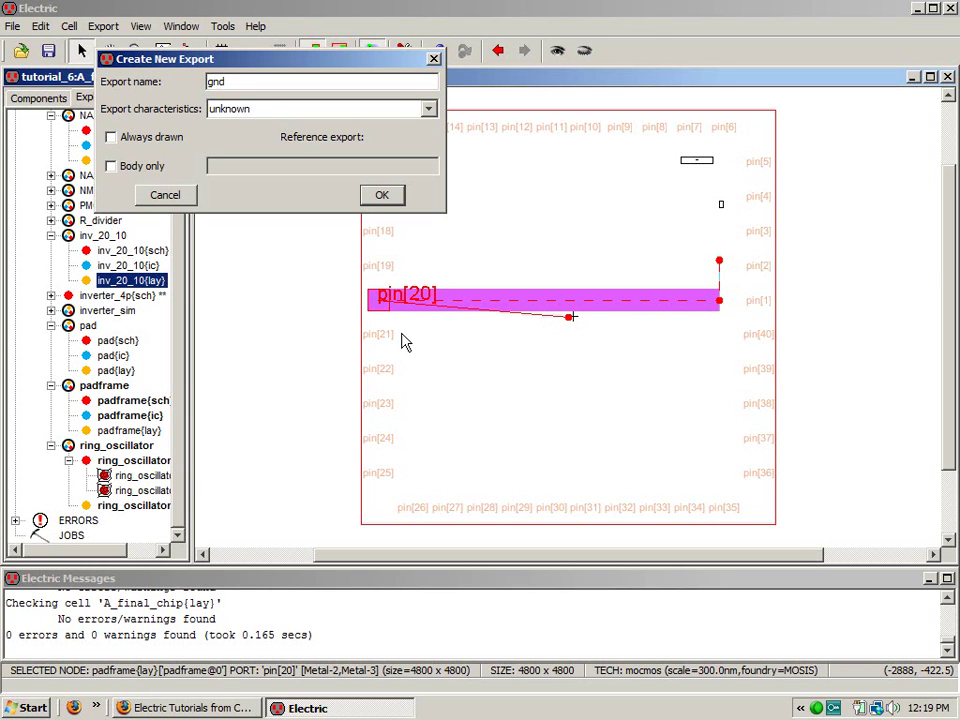
{"action": "left_click", "coordinate": [384, 196]}
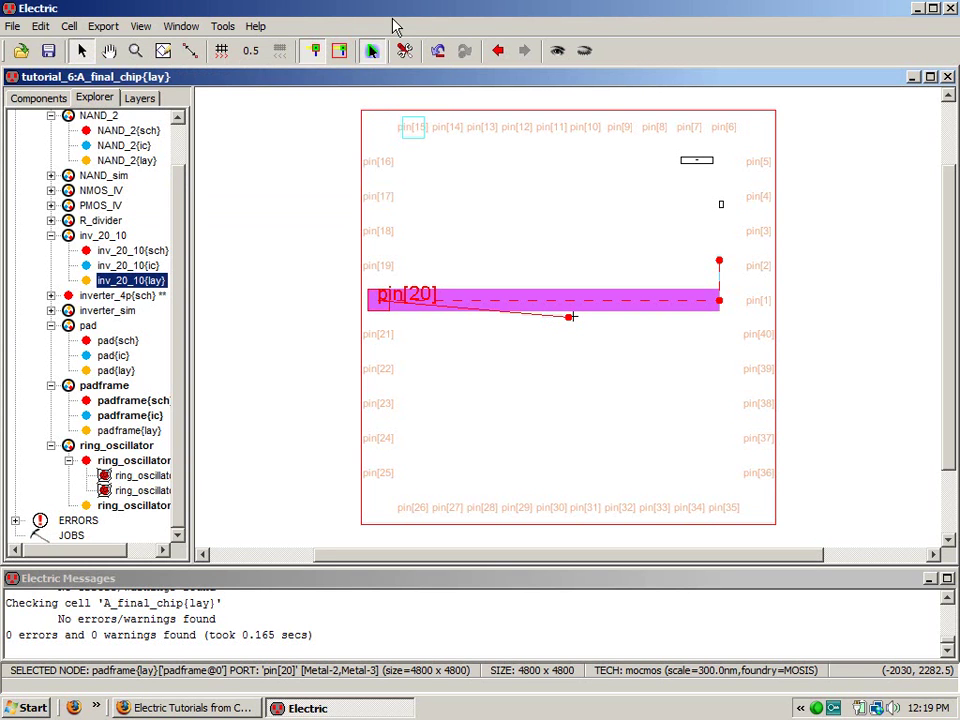
{"action": "left_click", "coordinate": [373, 52]}
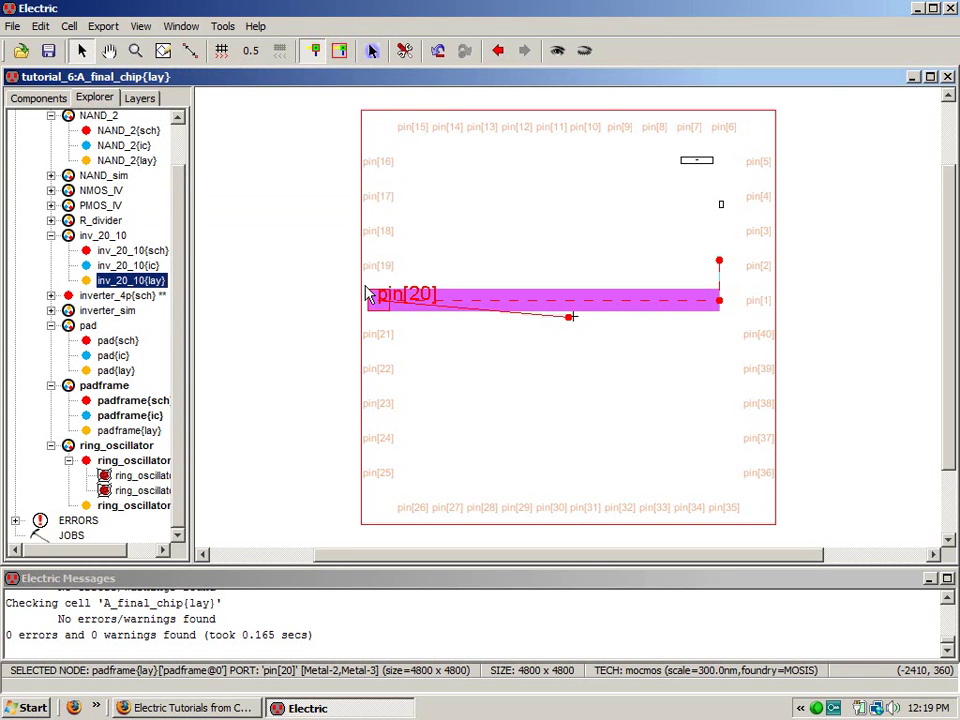
{"action": "right_click_drag", "start_coordinate": [369, 297], "coordinate": [386, 305], "text": "shift"}
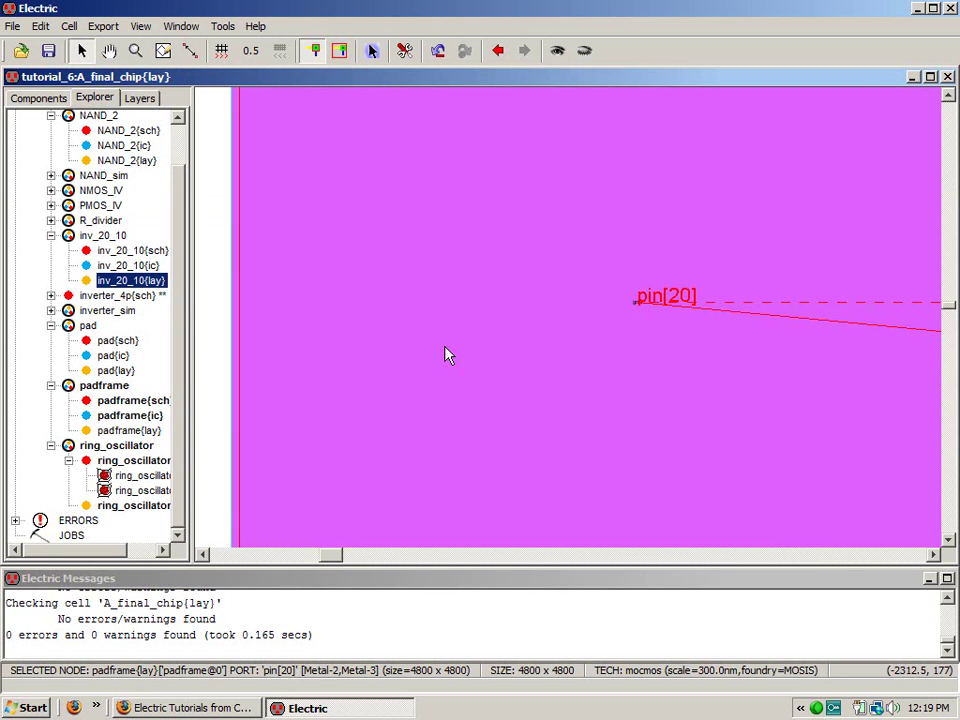
- Set the text size of the gnd export on pin[20] to 125 units and clear the selection
{"action": "right_click_drag", "start_coordinate": [726, 345], "coordinate": [594, 244], "text": "shift"}
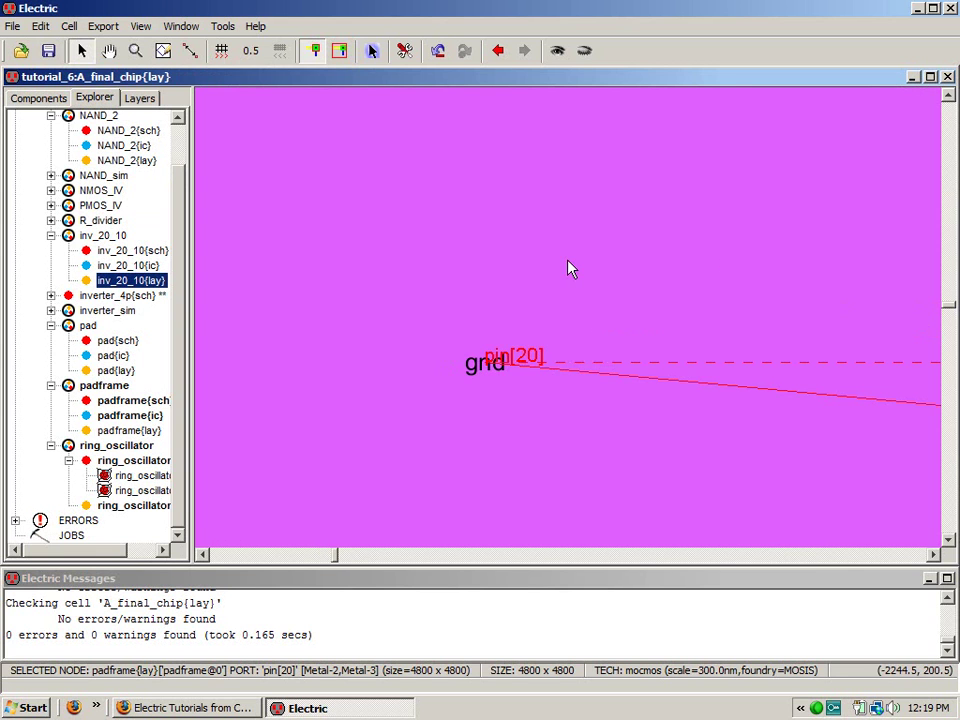
{"action": "left_click", "coordinate": [479, 367]}
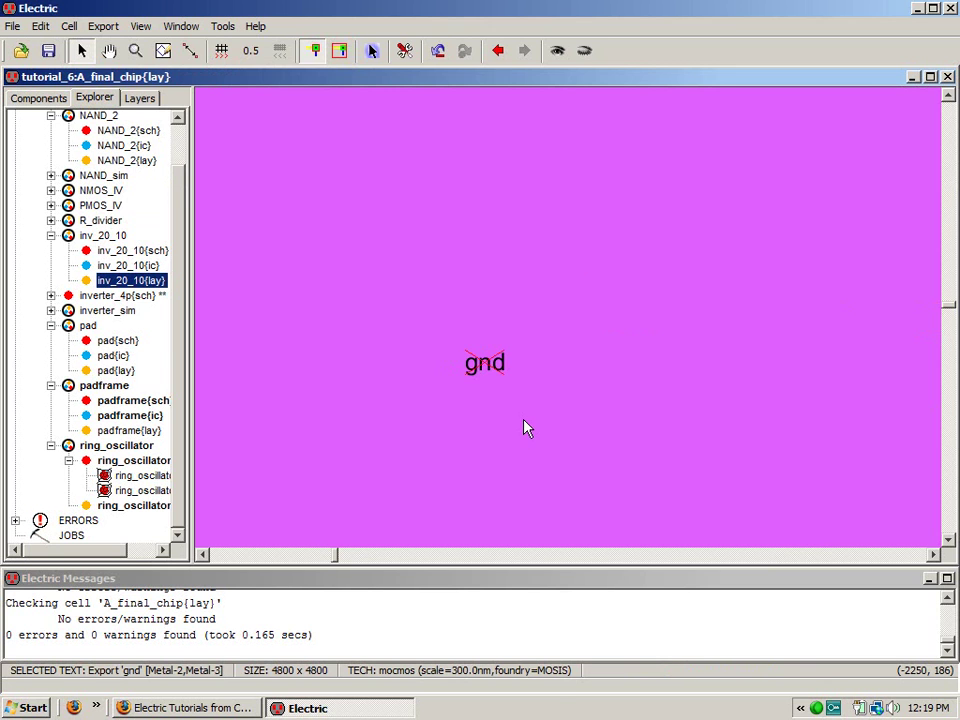
{"action": "key", "text": "ctrl+i"}
{"action": "double_click", "coordinate": [174, 195]}
{"action": "type", "text": "125"}
{"action": "key", "text": "Return"}
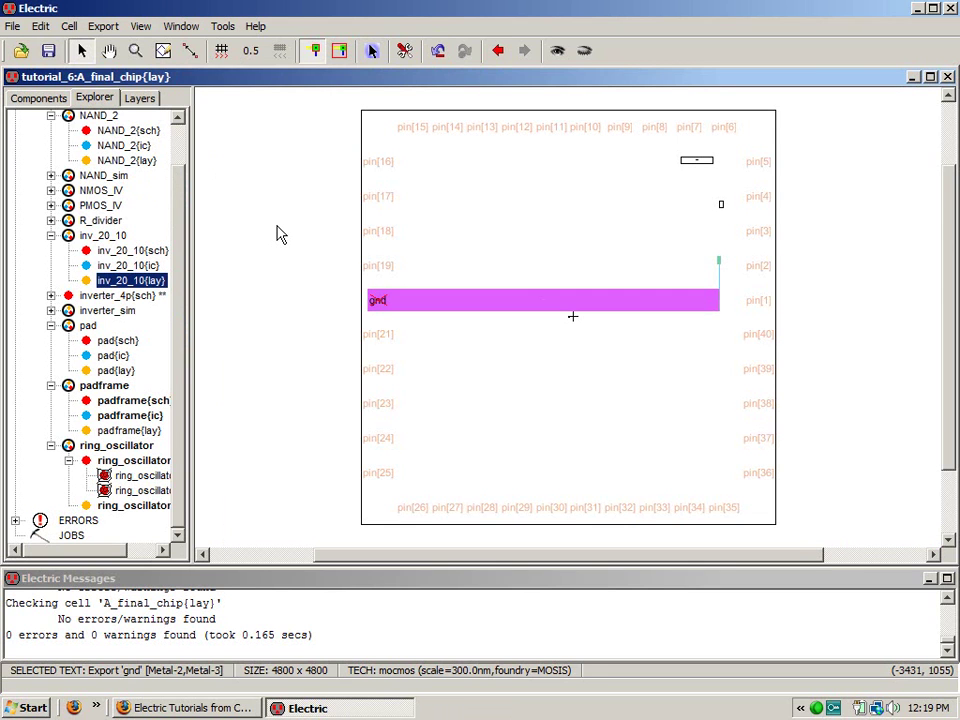
{"action": "left_click", "coordinate": [281, 234]}
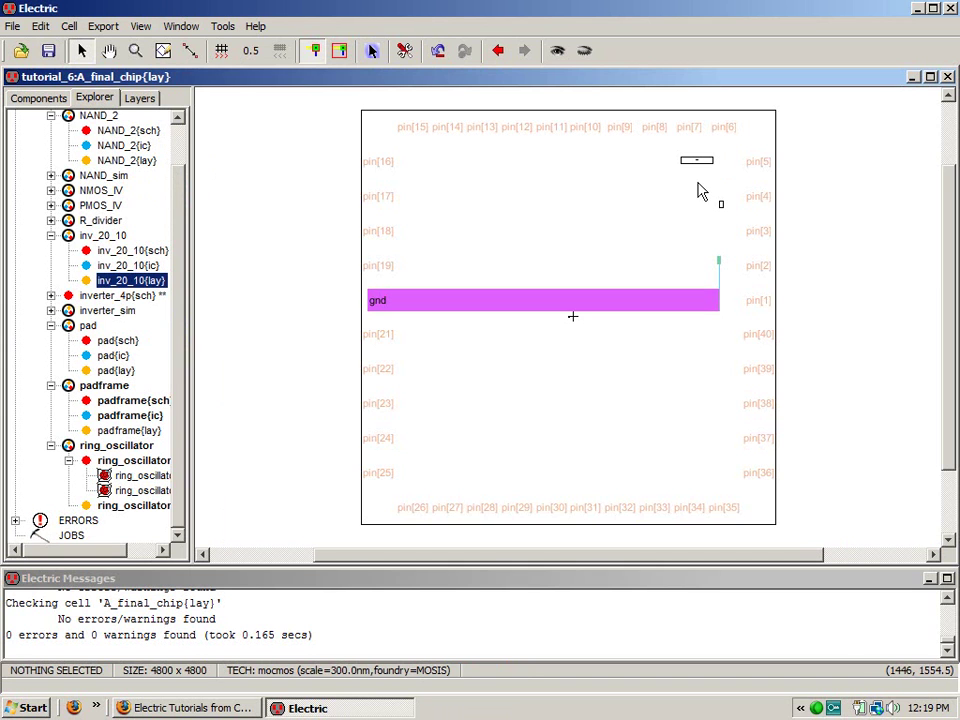
- Wire the ring oscillator's gnd port straight down to the wide Metal-2 gnd arc
{"action": "right_click_drag", "start_coordinate": [662, 134], "coordinate": [839, 338], "text": "shift"}
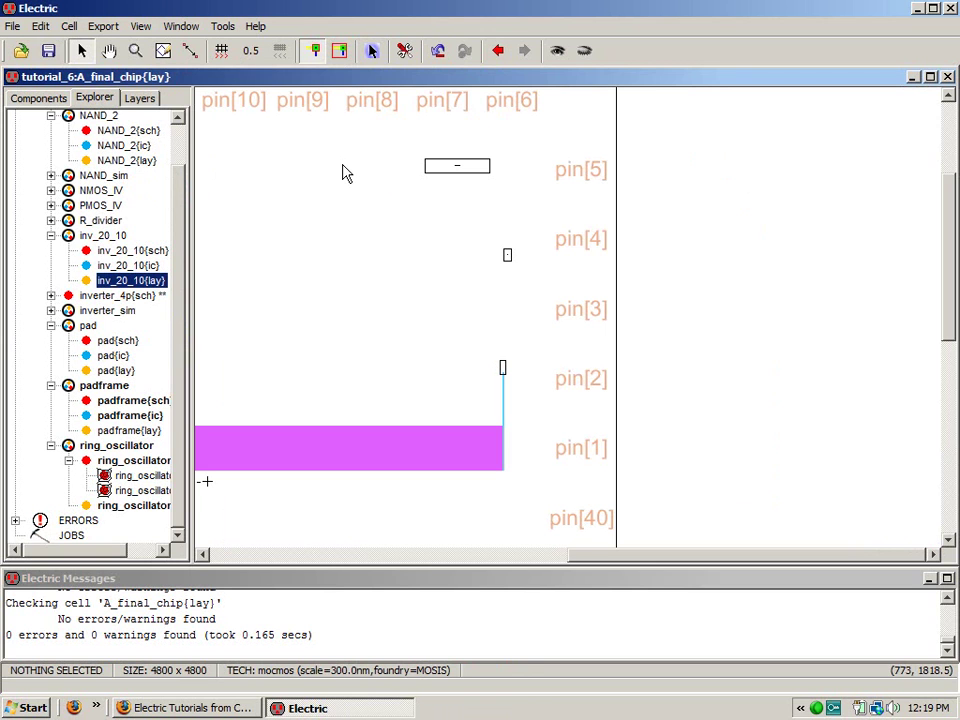
{"action": "right_click_drag", "start_coordinate": [414, 161], "coordinate": [570, 214], "text": "shift"}
{"action": "left_click", "coordinate": [563, 271]}
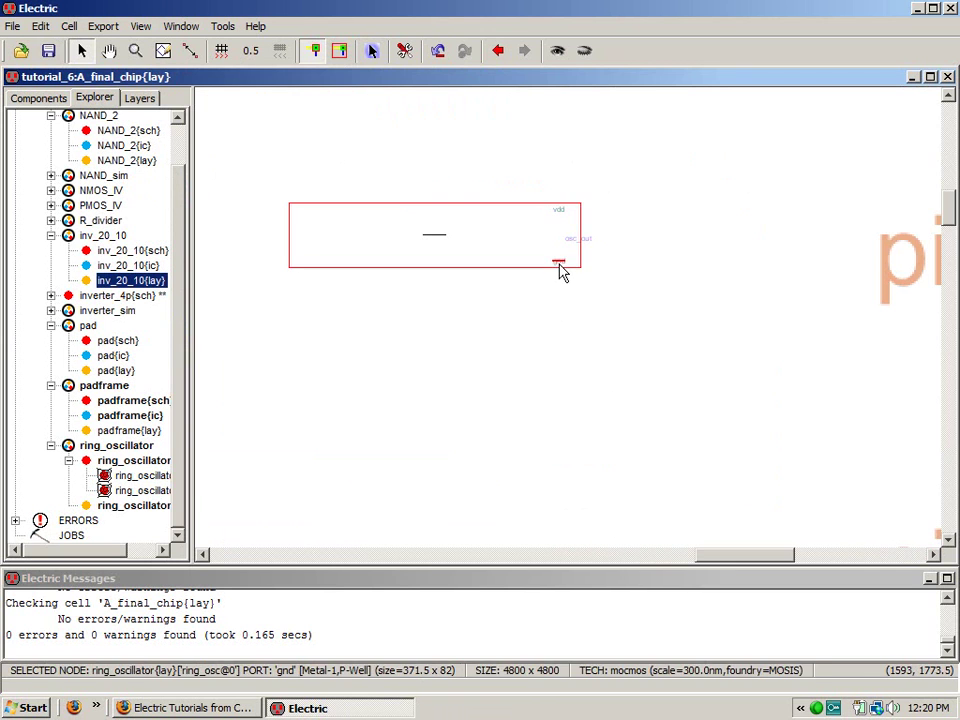
{"action": "scroll", "coordinate": [540, 360], "scroll_direction": "down", "scroll_amount": 5}
{"action": "scroll", "coordinate": [540, 359], "scroll_direction": "down", "scroll_amount": 5}
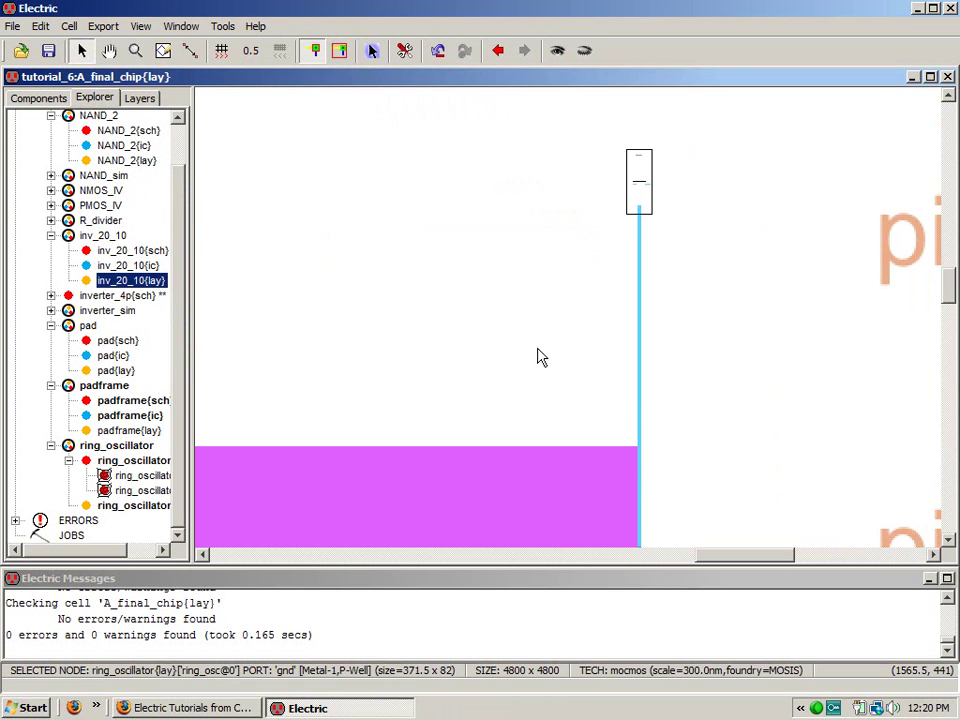
{"action": "right_click", "coordinate": [540, 489]}
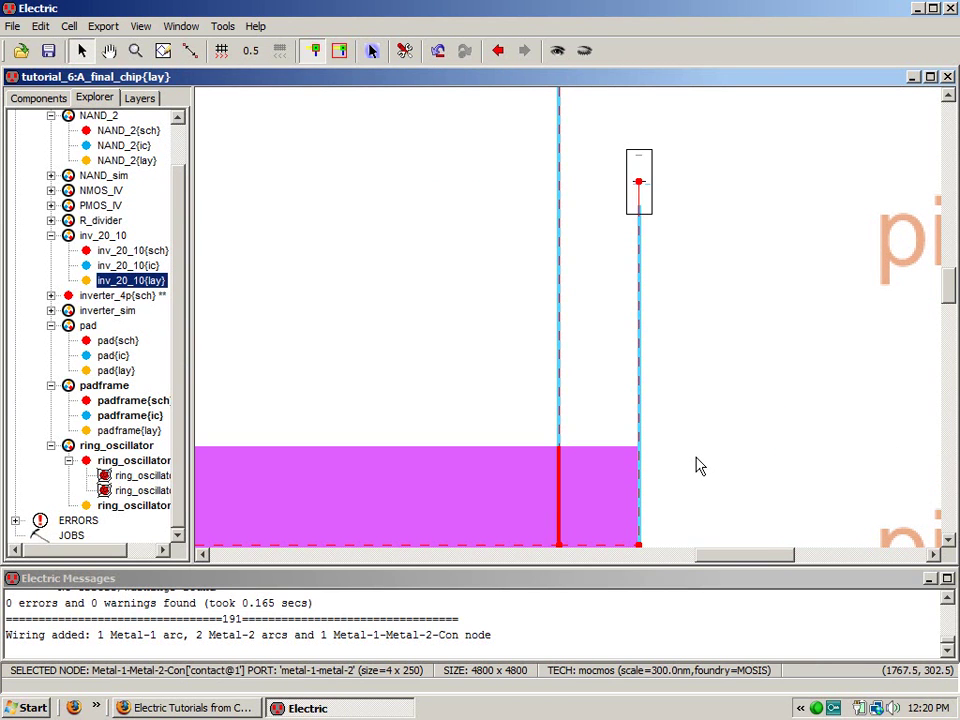
- Wire the gnd port of the NAND_2 gate horizontally to the ring oscillator's vertical Metal-1 gnd arc
{"action": "scroll", "coordinate": [696, 454], "scroll_direction": "down", "scroll_amount": 2}
{"action": "scroll", "coordinate": [695, 446], "scroll_direction": "up", "scroll_amount": 3}
{"action": "scroll", "coordinate": [697, 450], "scroll_direction": "up", "scroll_amount": 5}
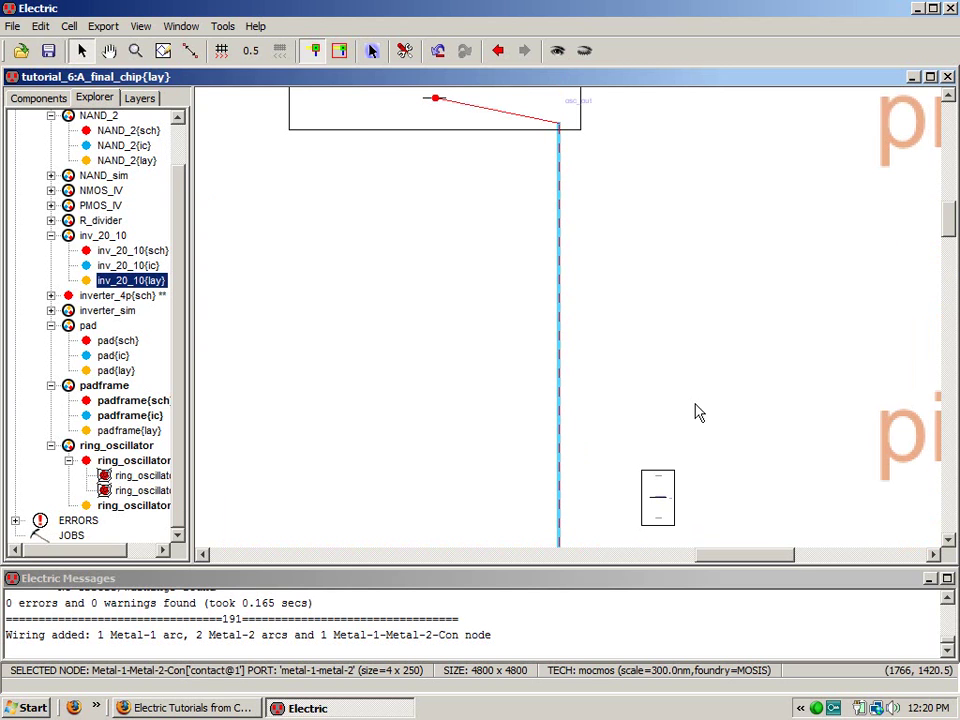
{"action": "left_click", "coordinate": [659, 526]}
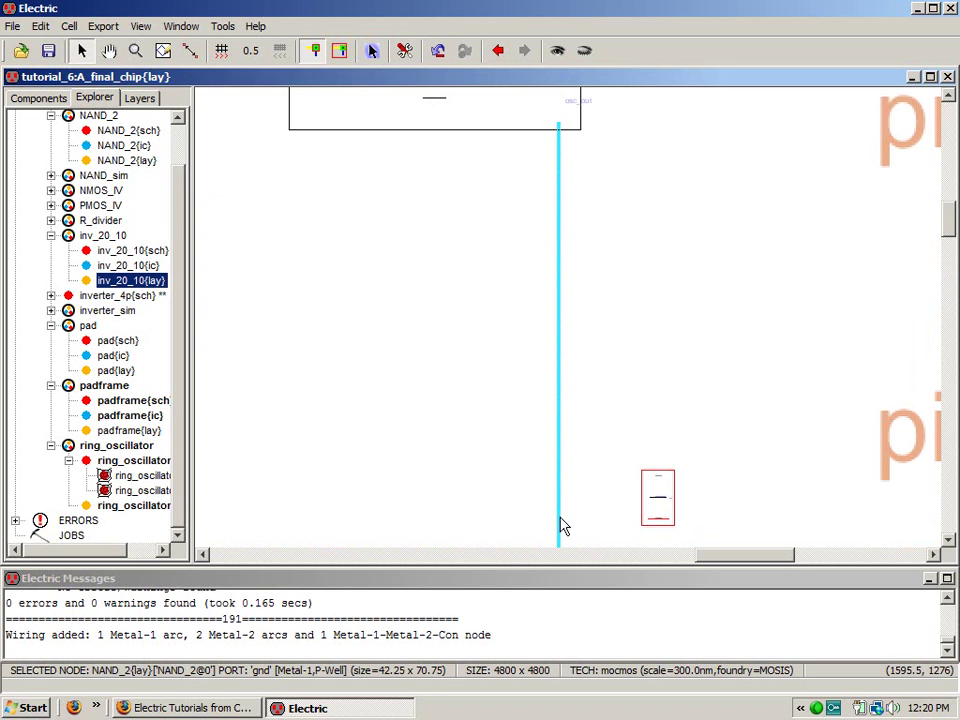
{"action": "right_click", "coordinate": [561, 521]}
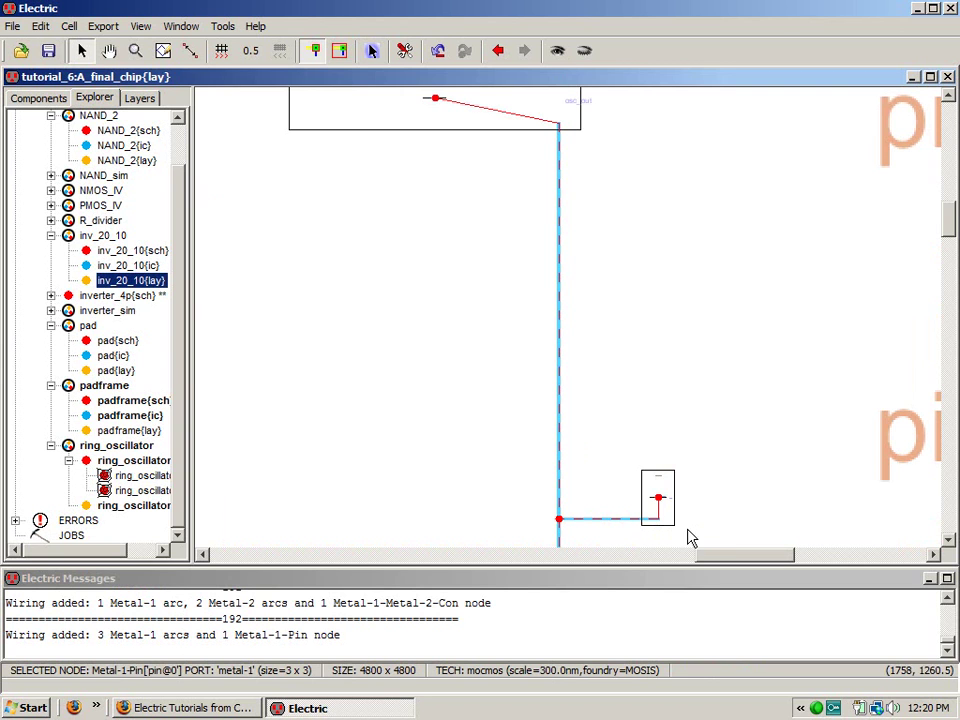
{"action": "scroll", "coordinate": [692, 542], "scroll_direction": "up", "scroll_amount": 3, "text": "ctrl"}
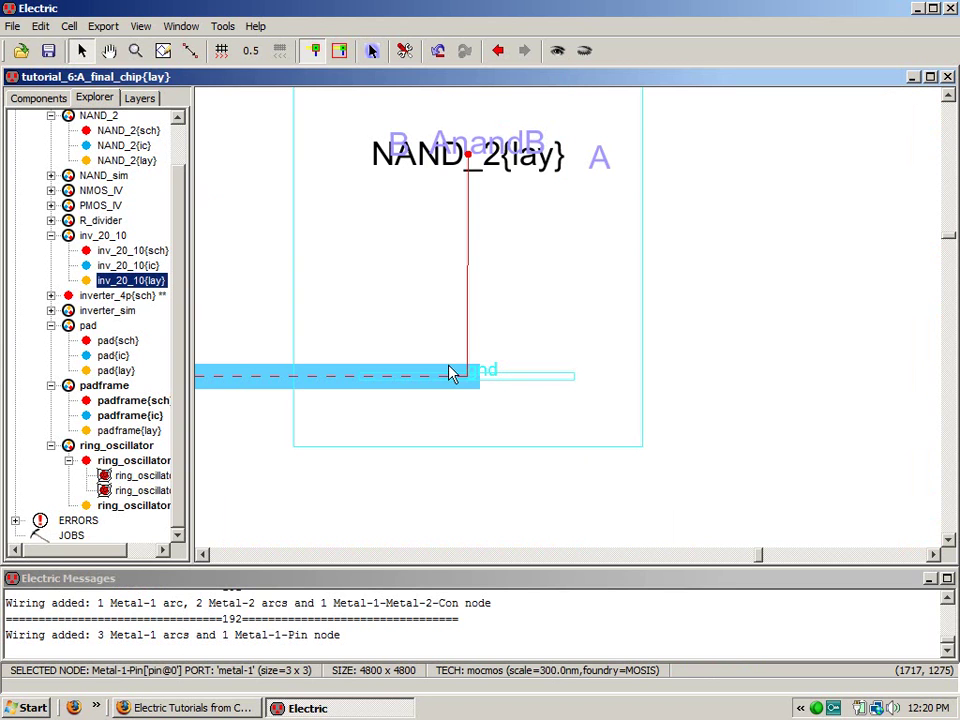
- Run a design rule check on the whole A_final_chip layout and clear the selection
{"action": "key", "text": "ctrl+9"}
{"action": "key", "text": "F5"}
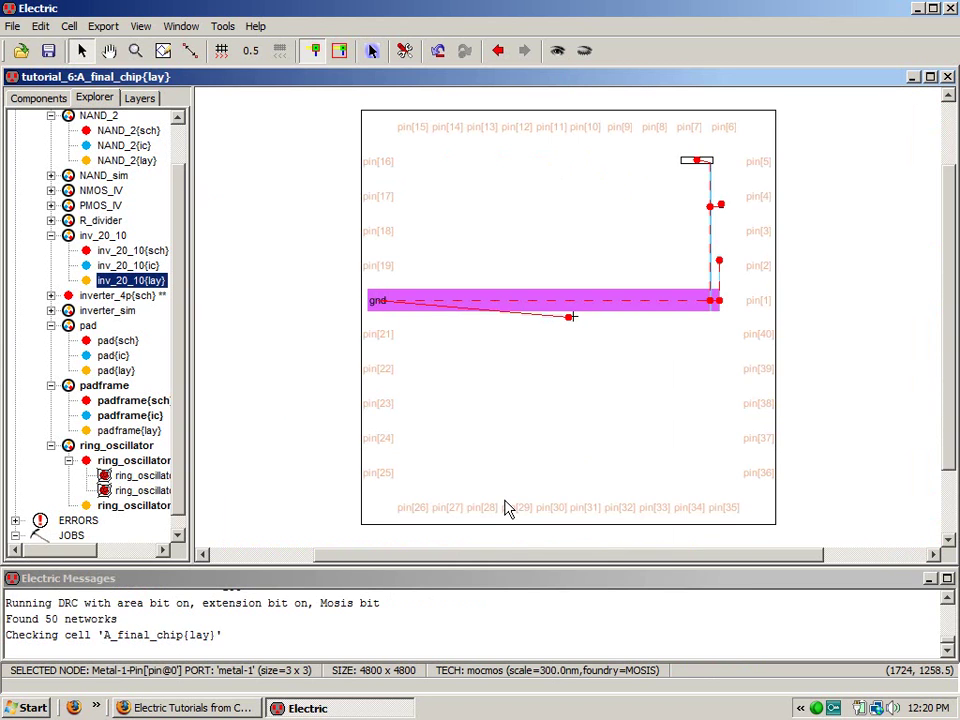
{"action": "left_click", "coordinate": [289, 338]}
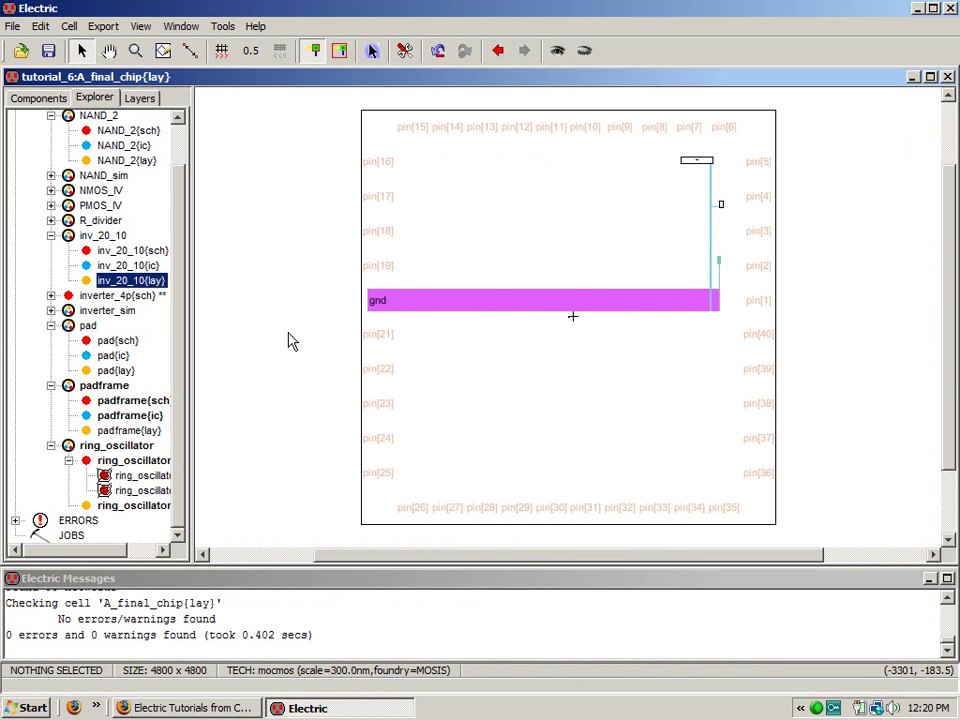
- Try wiring a Metal-2 arc inward from the padframe's pin[40] using special selection, and undo the wiring
{"action": "left_click", "coordinate": [373, 52]}
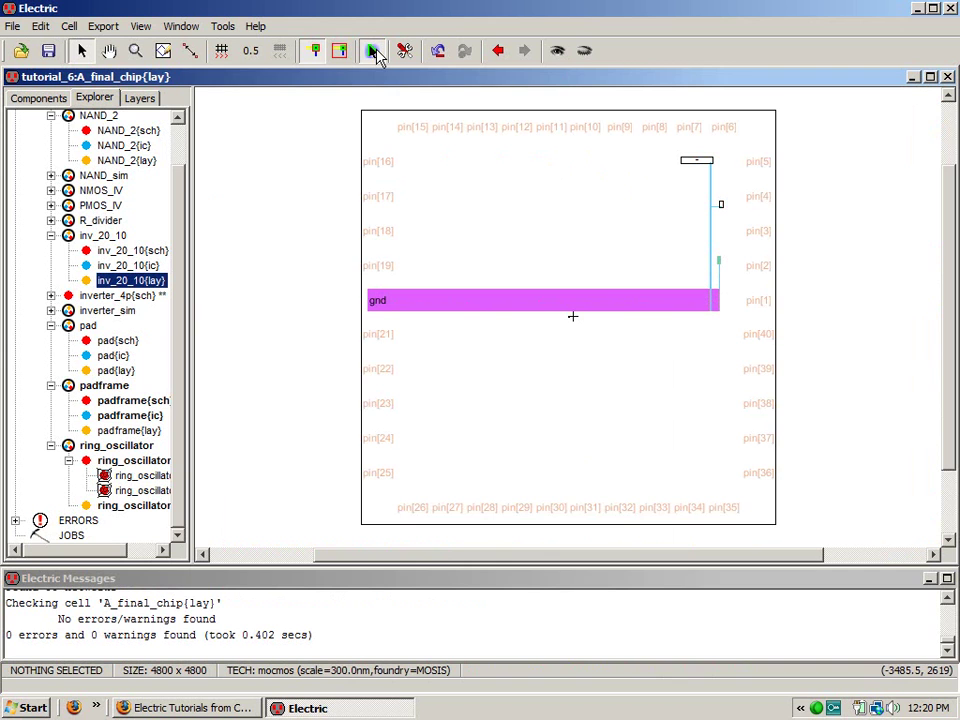
{"action": "left_click", "coordinate": [759, 349]}
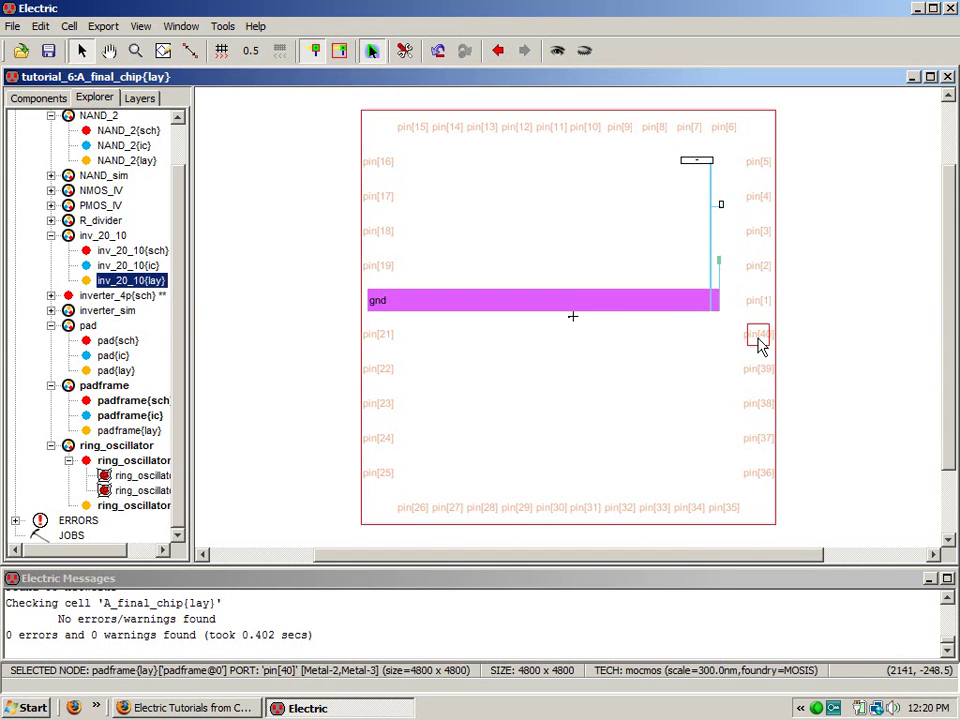
{"action": "left_click", "coordinate": [30, 97]}
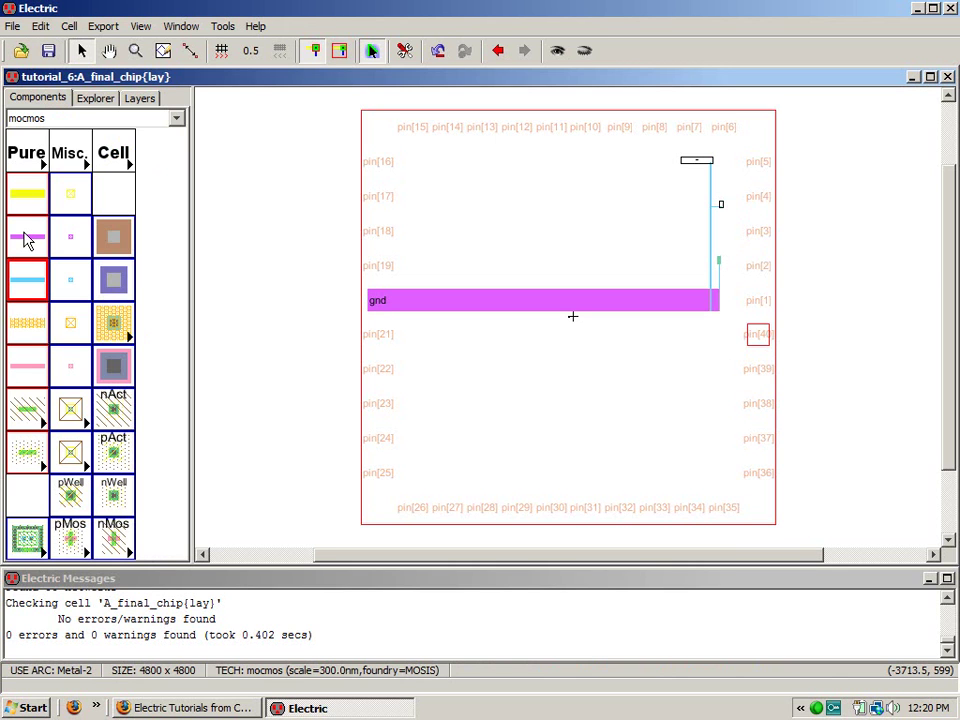
{"action": "left_click", "coordinate": [403, 339]}
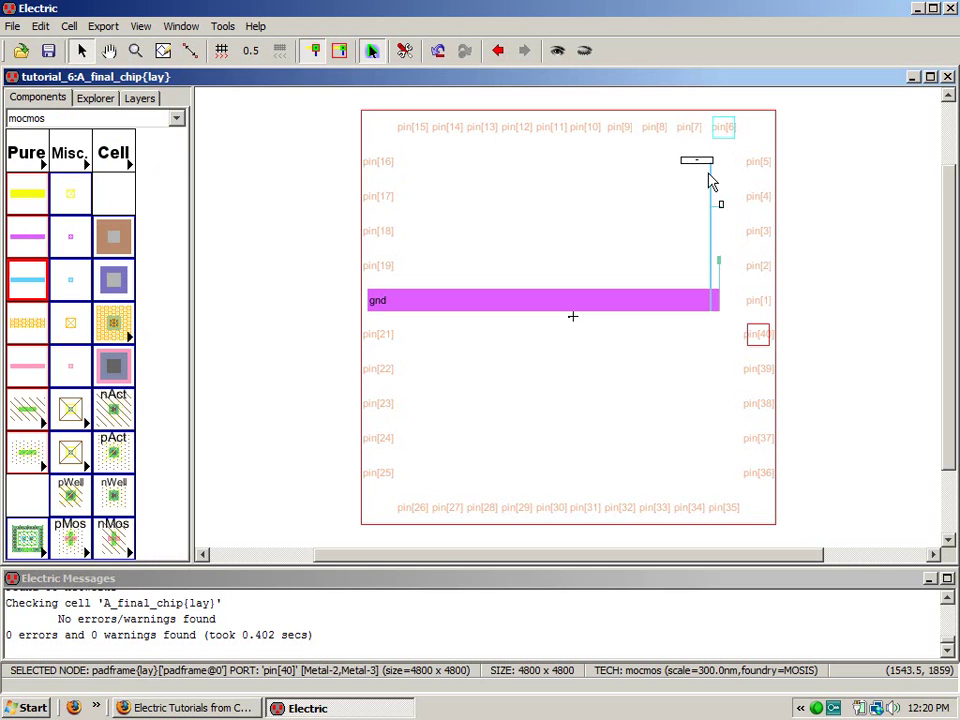
{"action": "right_click", "coordinate": [731, 337]}
{"action": "right_click", "coordinate": [726, 340]}
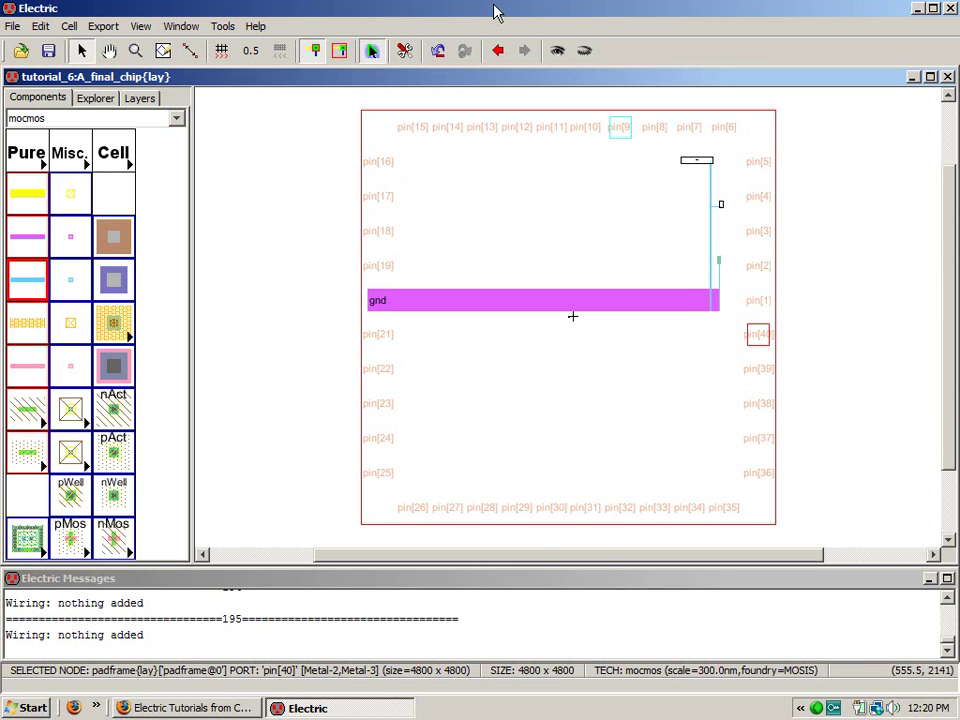
{"action": "right_click", "coordinate": [729, 336]}
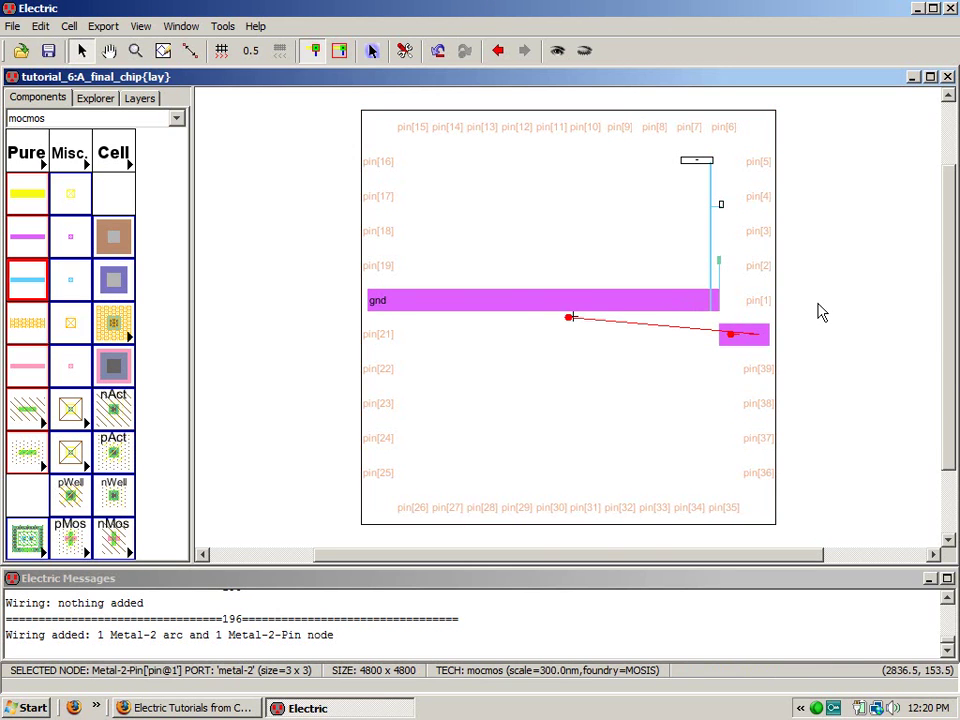
{"action": "key", "text": "ctrl+z"}
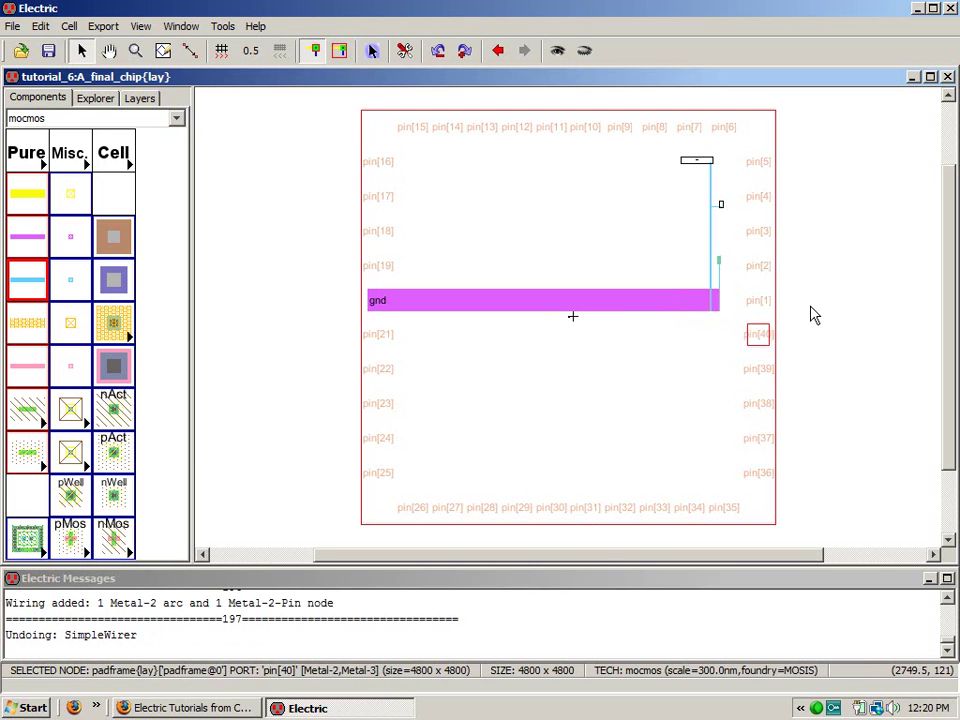
- Place a Metal-1 pin just inside the padframe beside pin[40] and wire it to pin[40] with special selection enabled
{"action": "left_click", "coordinate": [73, 284]}
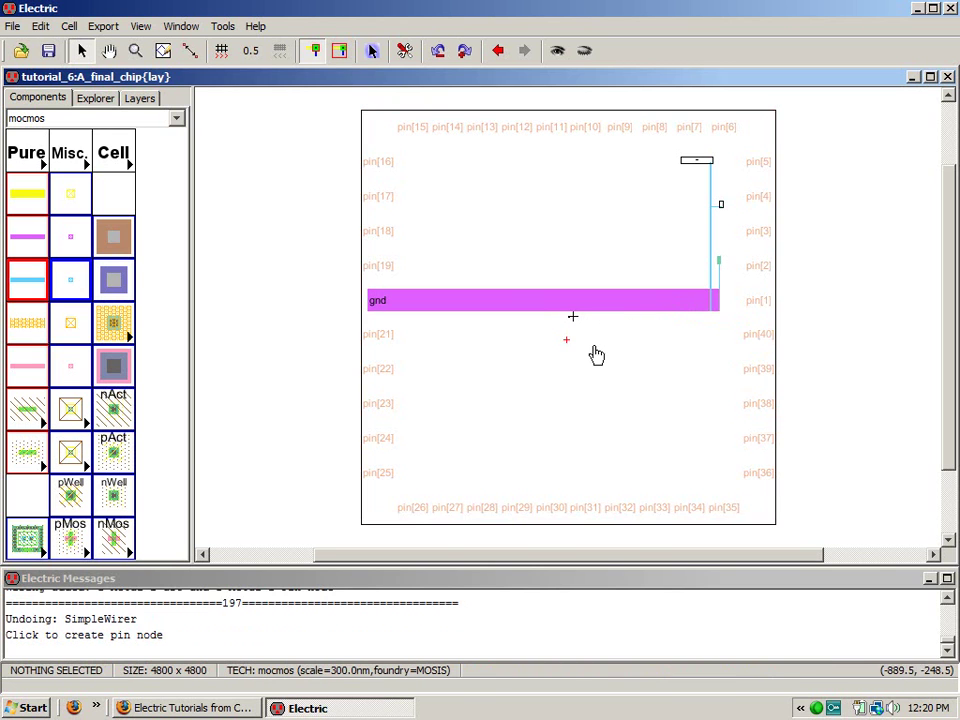
{"action": "left_click", "coordinate": [728, 336]}
{"action": "left_click", "coordinate": [379, 53]}
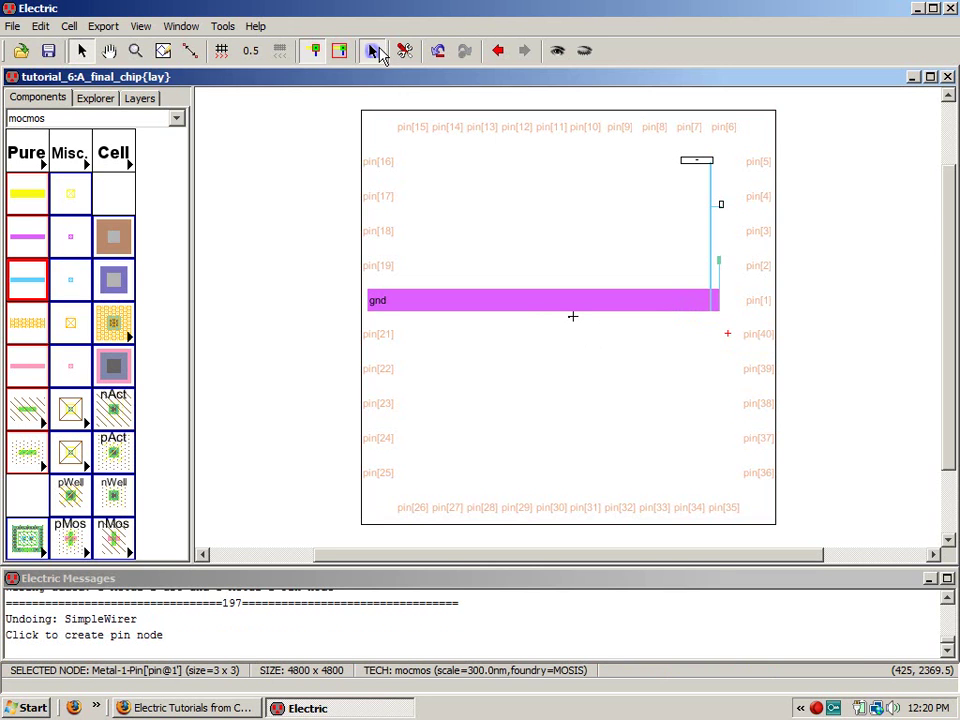
{"action": "right_click", "coordinate": [761, 336]}
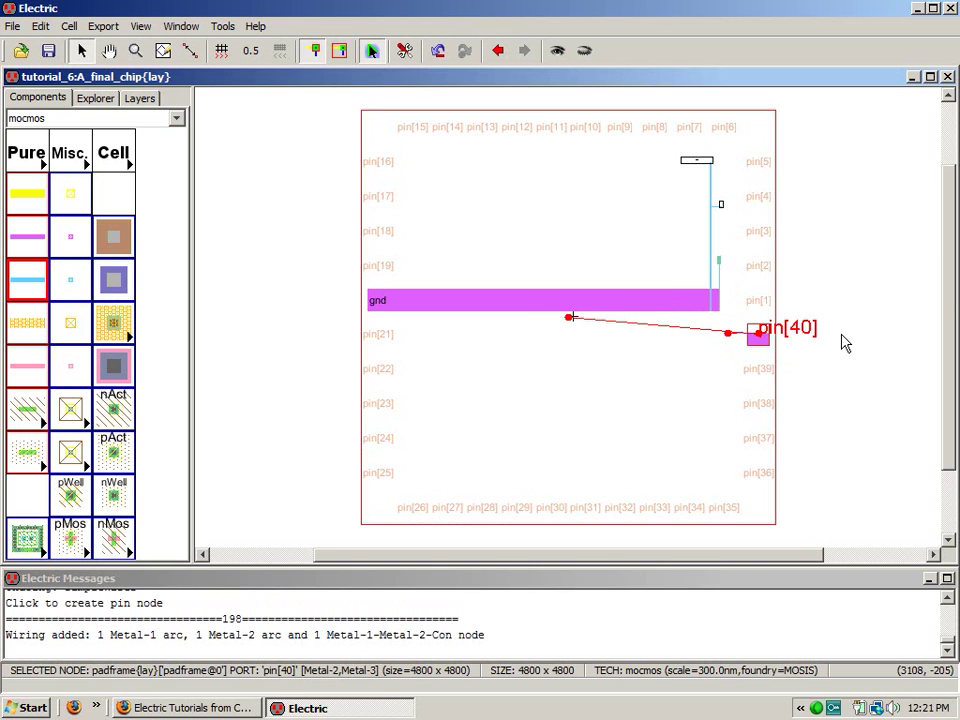
- Create an export named vdd on the padframe's pin[40]
{"action": "key", "text": "f"}
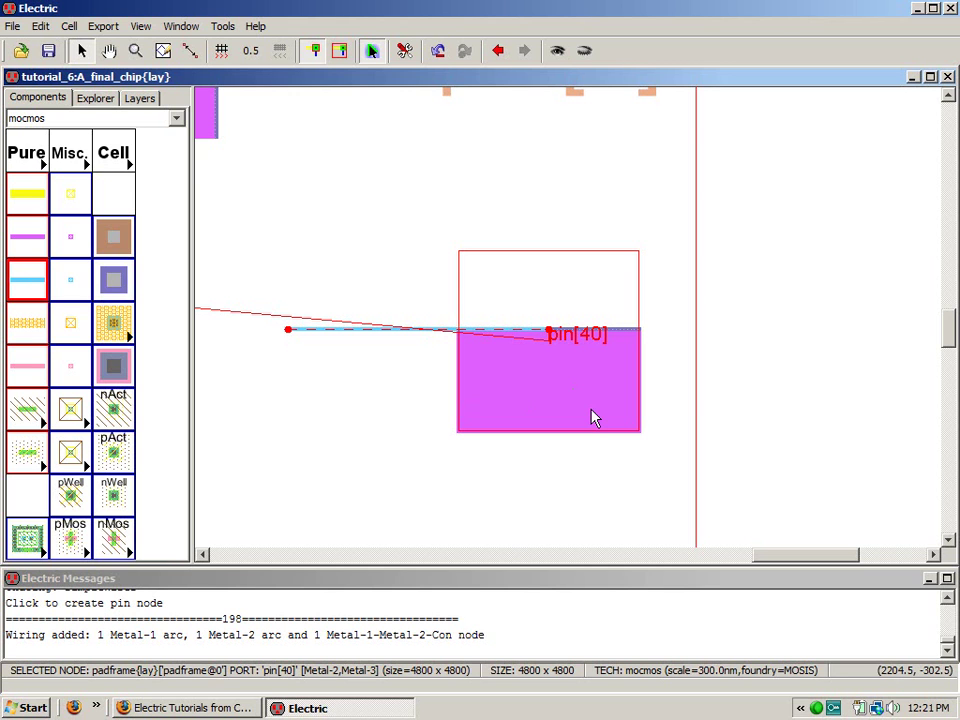
{"action": "key", "text": "ctrl+e"}
{"action": "type", "text": "vdd"}
{"action": "key", "text": "Return"}
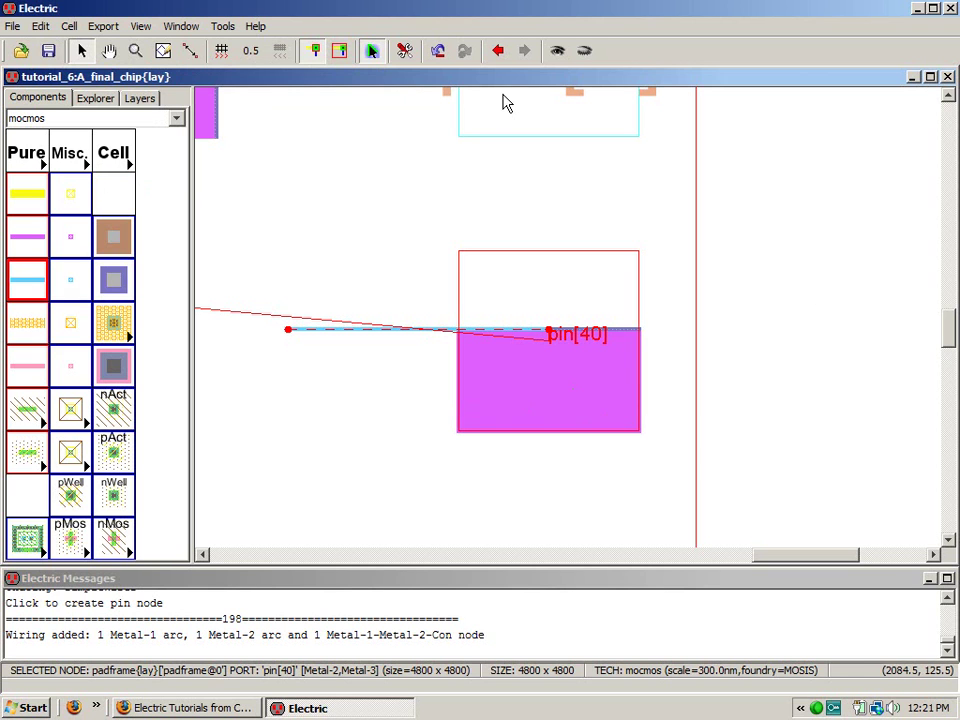
- Turn off special selection and set only the vdd export text to a unit size of 125
{"action": "left_click", "coordinate": [370, 51]}
{"action": "left_click_drag", "start_coordinate": [765, 366], "coordinate": [504, 274]}
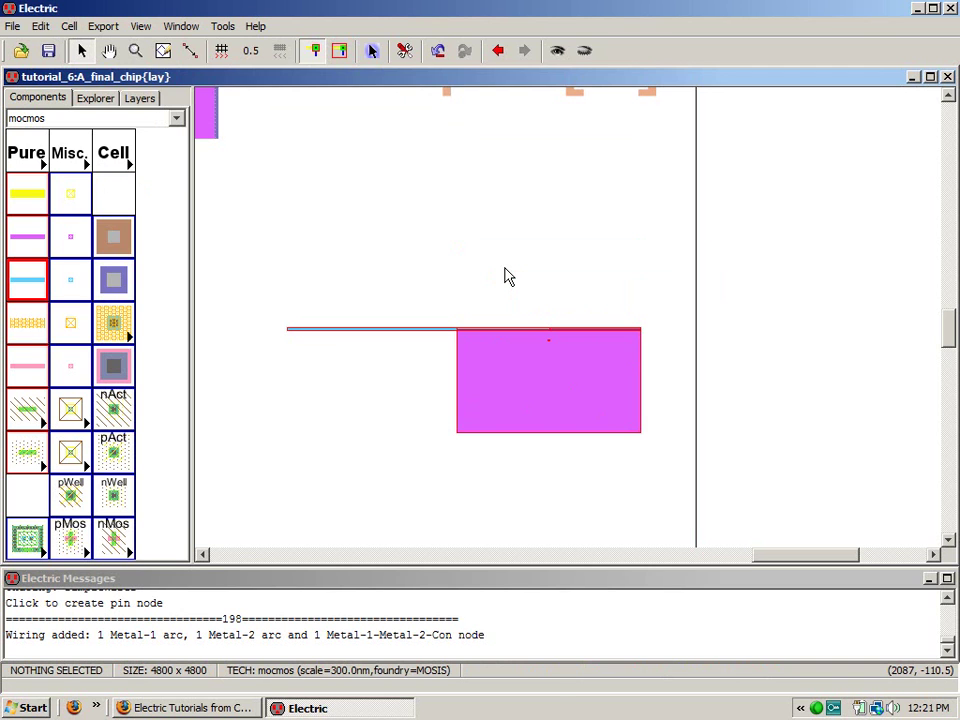
{"action": "key", "text": "ctrl+i"}
{"action": "left_click", "coordinate": [151, 145]}
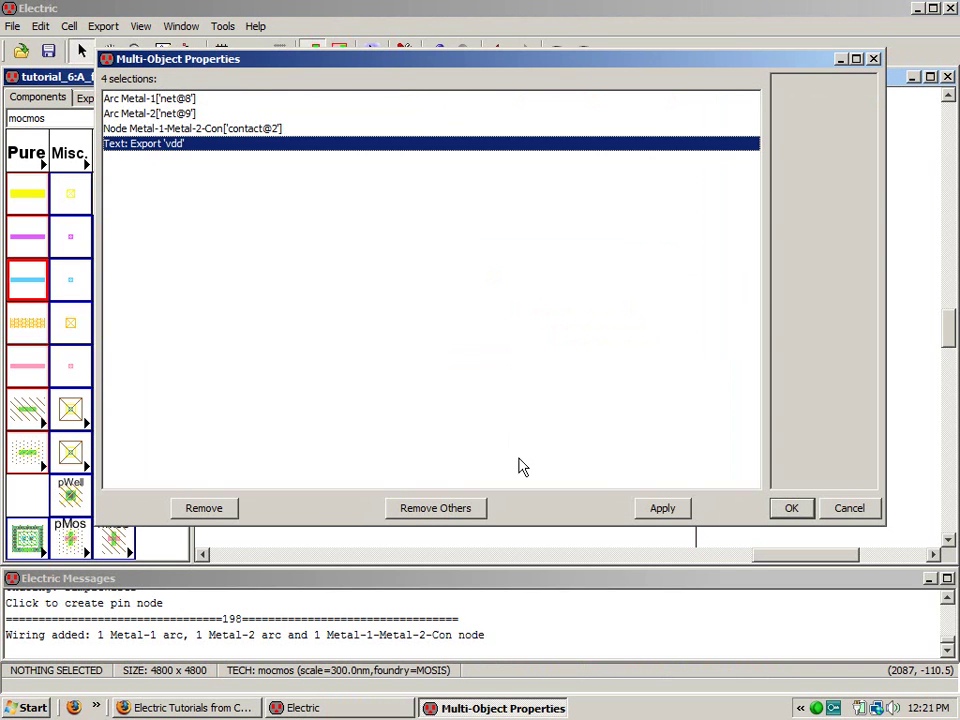
{"action": "left_click", "coordinate": [452, 510]}
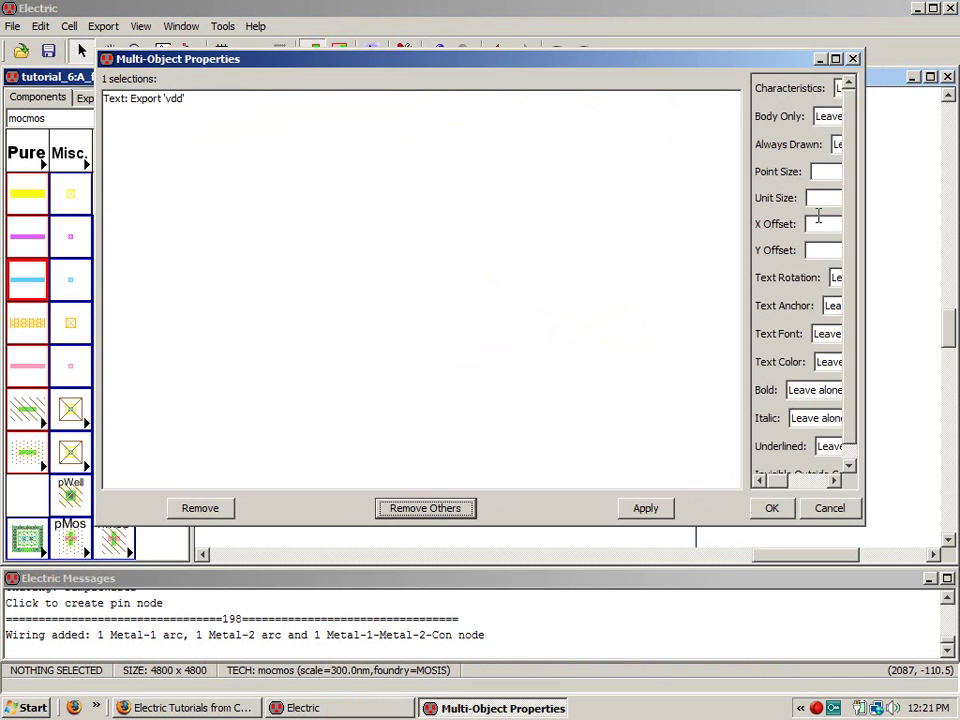
{"action": "left_click", "coordinate": [818, 197]}
{"action": "type", "text": "125"}
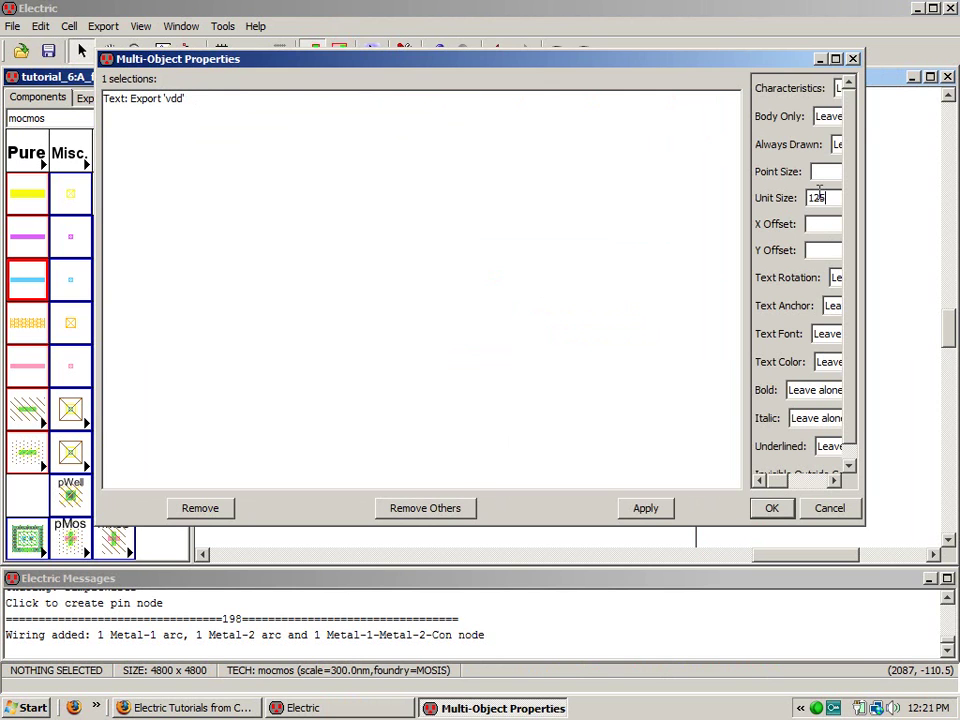
{"action": "left_click", "coordinate": [772, 508]}
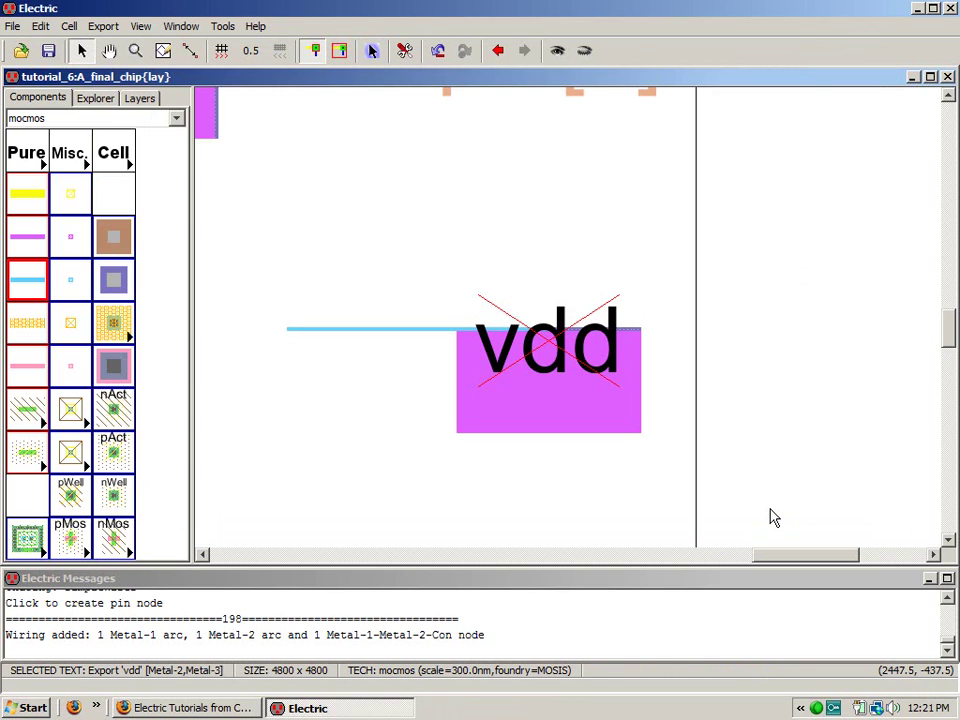
- Expand the contents of all cells in the layout, including the padframe using special selection, and clear the selection
{"action": "key", "text": "ctrl+9"}
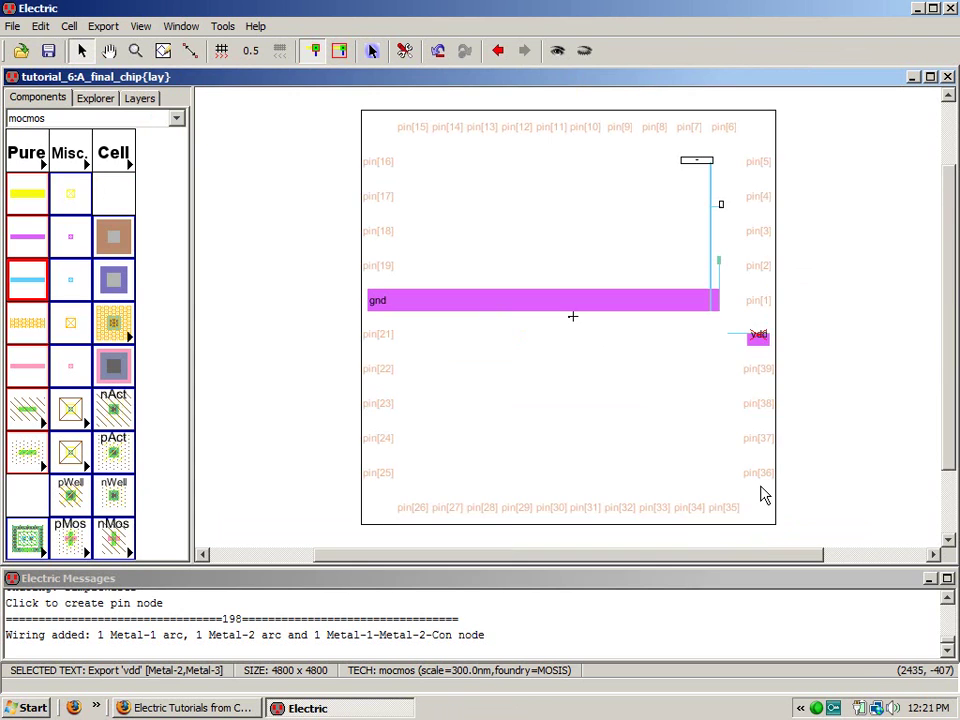
{"action": "left_click_drag", "start_coordinate": [339, 96], "coordinate": [816, 550]}
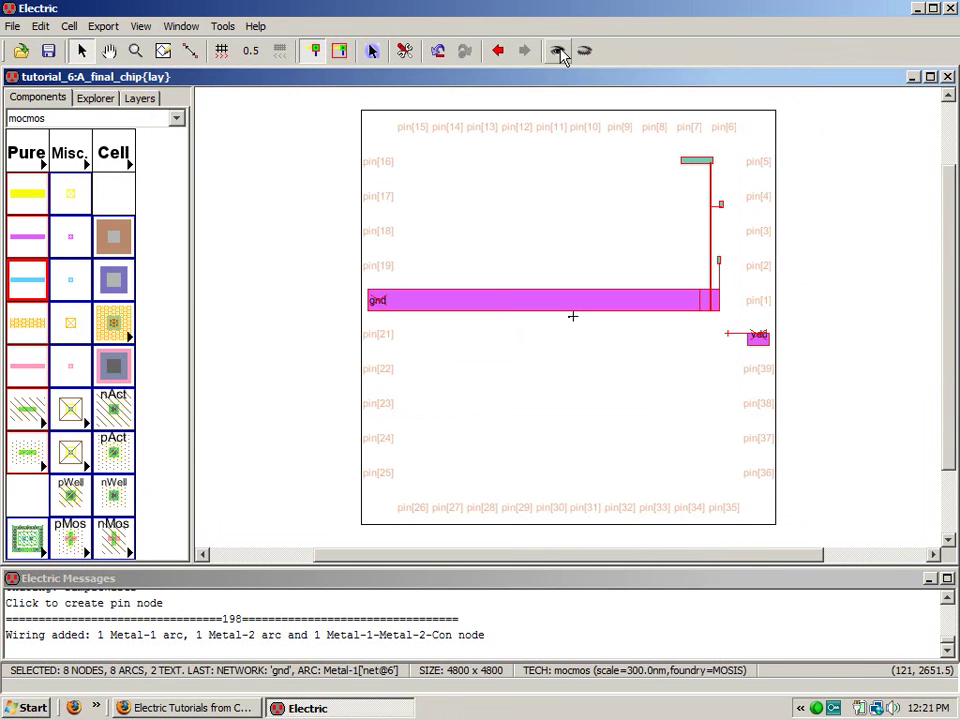
{"action": "left_click", "coordinate": [373, 51]}
{"action": "left_click_drag", "start_coordinate": [336, 95], "coordinate": [822, 552]}
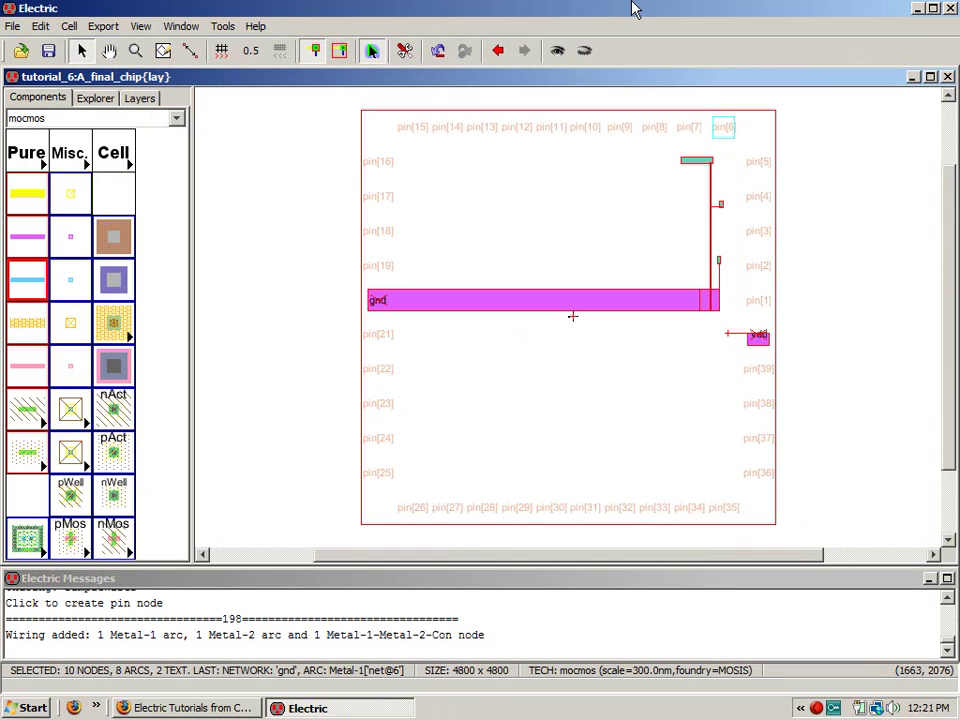
{"action": "left_click", "coordinate": [557, 51]}
{"action": "left_click", "coordinate": [254, 156]}
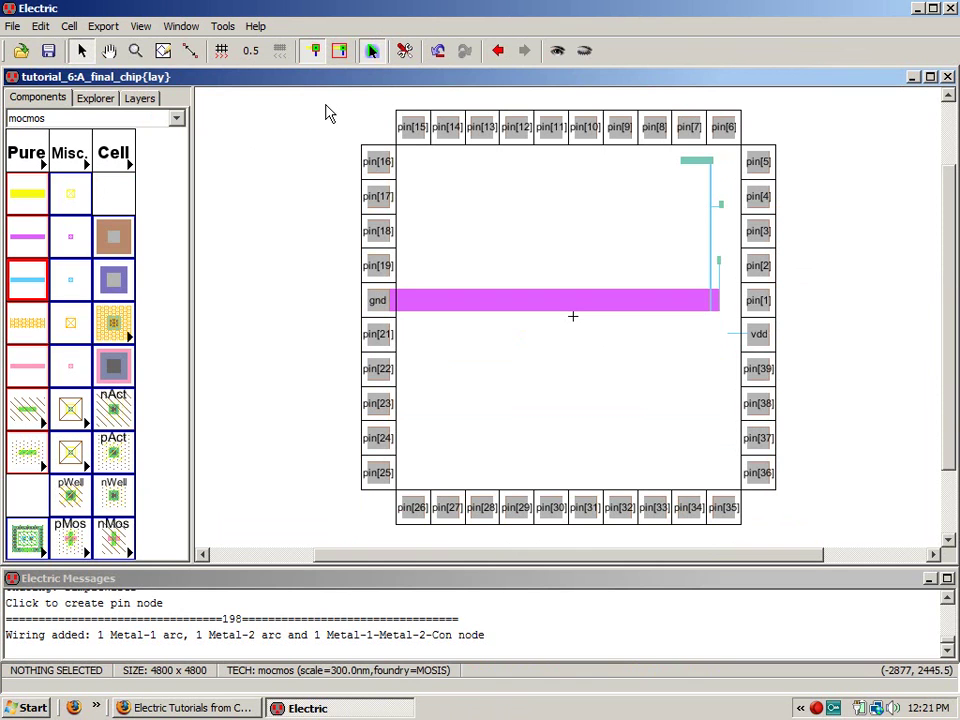
- Unexpand all cells in the layout, including the padframe, with special selection turned off and the selection cleared
{"action": "left_click_drag", "start_coordinate": [370, 90], "coordinate": [870, 604]}
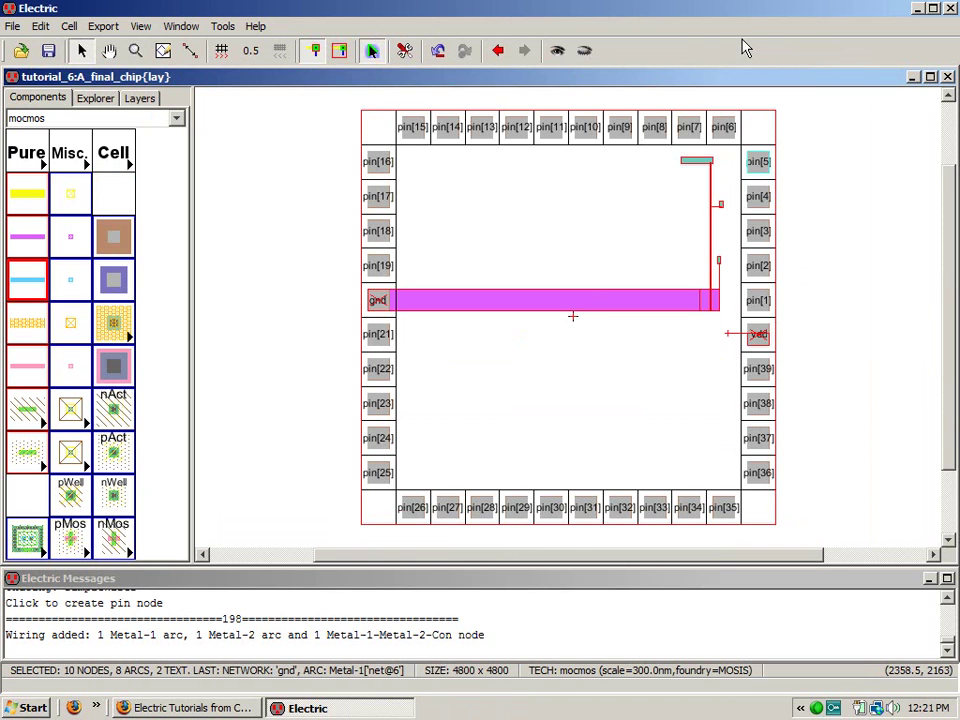
{"action": "left_click", "coordinate": [583, 51]}
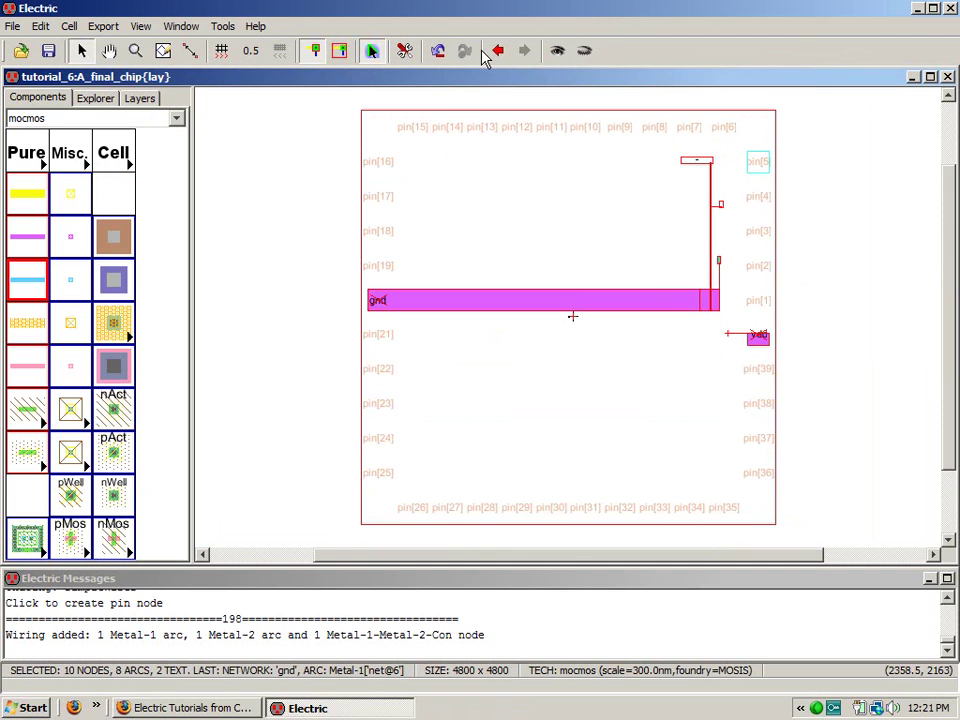
{"action": "left_click", "coordinate": [842, 240]}
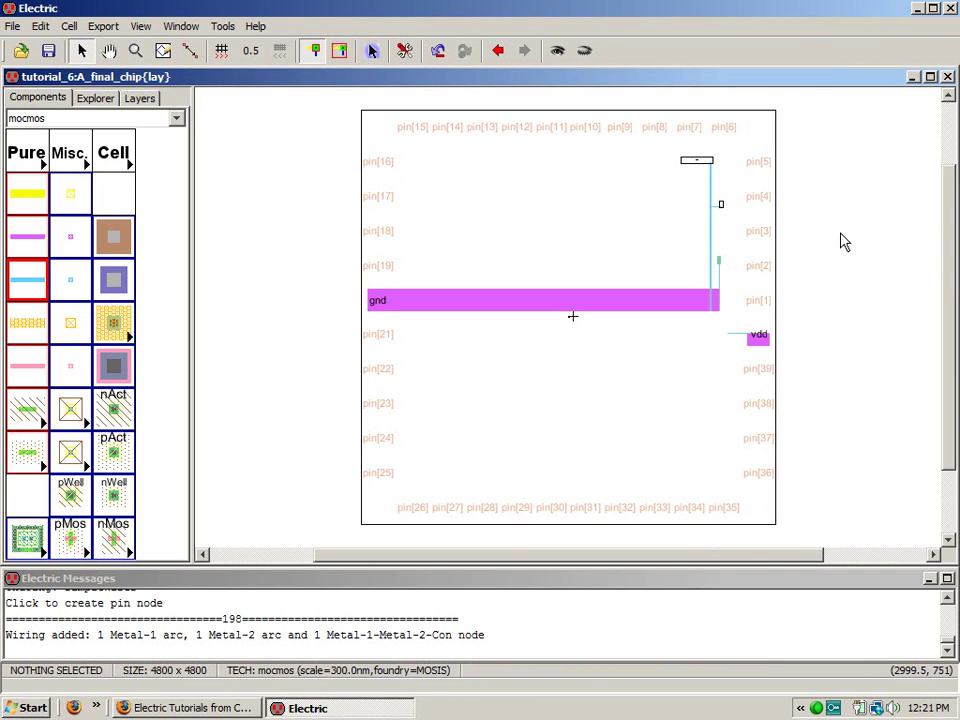
- Route a Metal-1 wire from the free end of the vdd pad's arc up to the inverter's height and connect it to the vdd port of inv_20_10
{"action": "right_click_drag", "start_coordinate": [780, 360], "coordinate": [677, 261]}
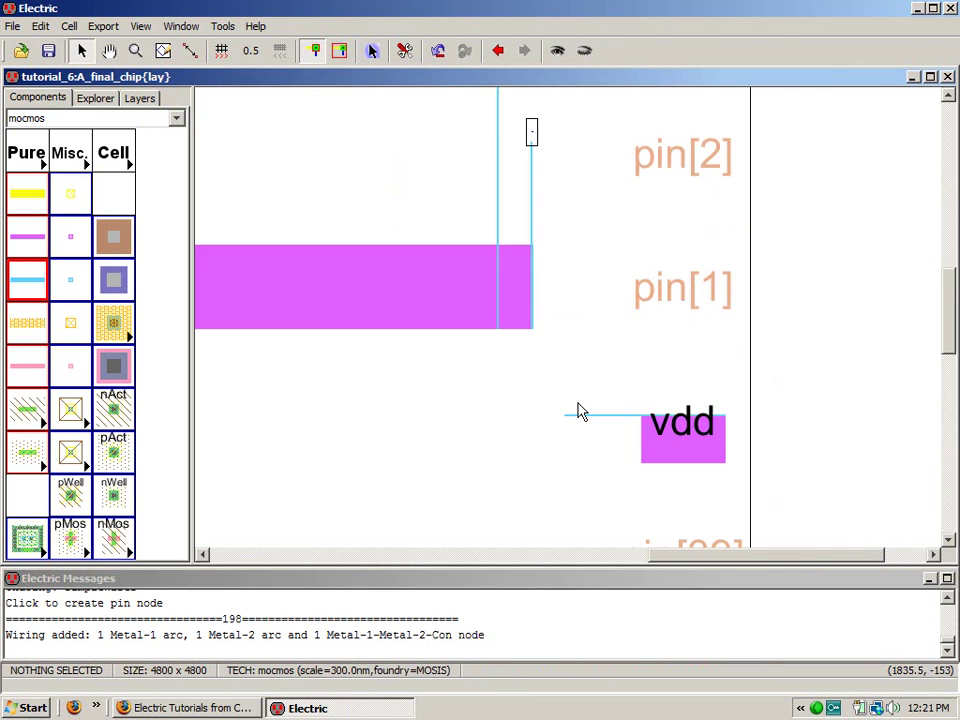
{"action": "right_click_drag", "start_coordinate": [577, 427], "coordinate": [566, 386], "text": "shift"}
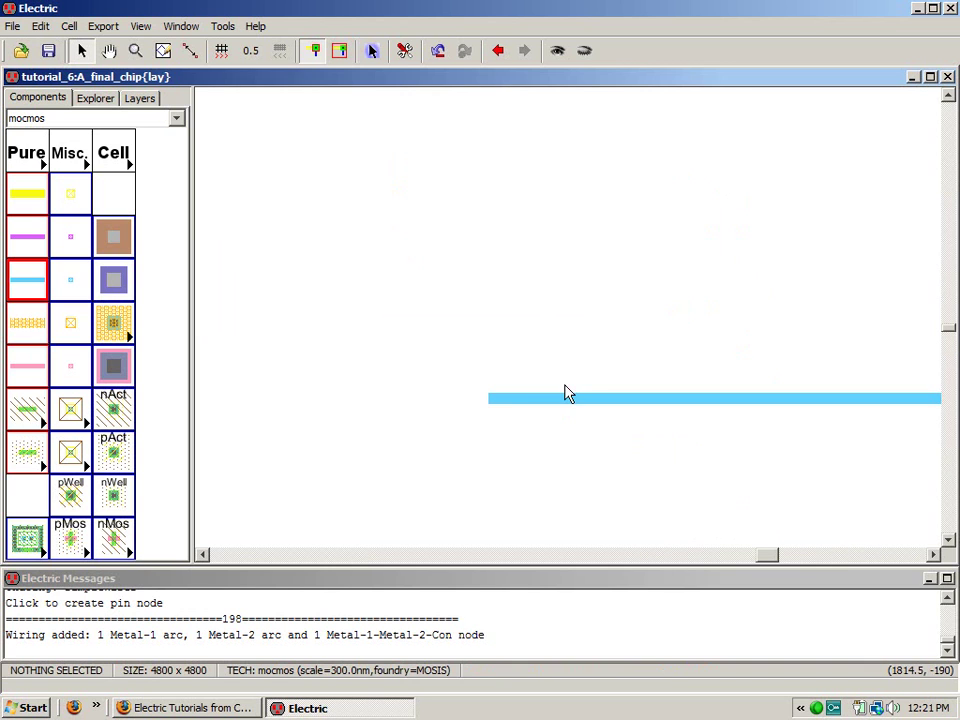
{"action": "left_click", "coordinate": [492, 398]}
{"action": "left_click", "coordinate": [492, 398], "text": "ctrl"}
{"action": "scroll", "coordinate": [530, 281], "scroll_direction": "up", "scroll_amount": 10}
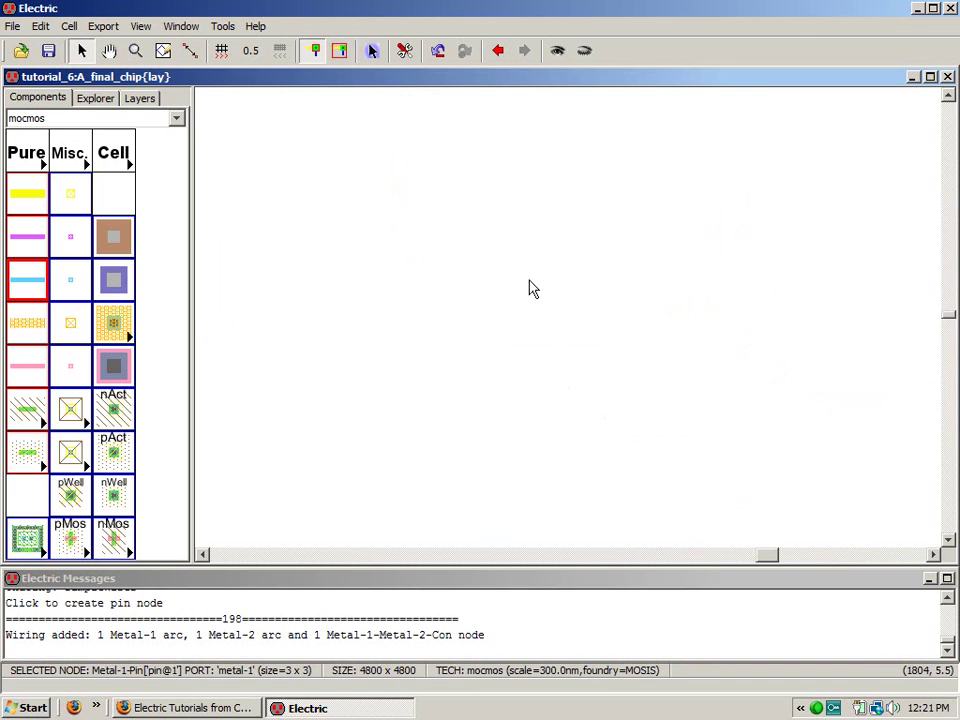
{"action": "scroll", "coordinate": [546, 283], "scroll_direction": "up", "scroll_amount": 5}
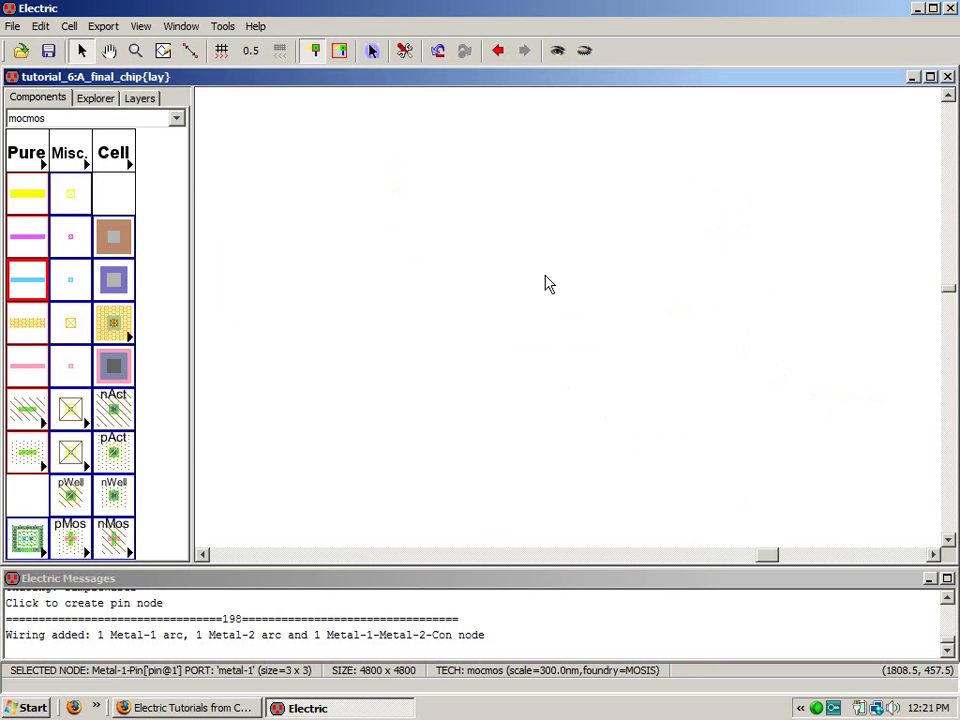
{"action": "scroll", "coordinate": [550, 282], "scroll_direction": "up", "scroll_amount": 5}
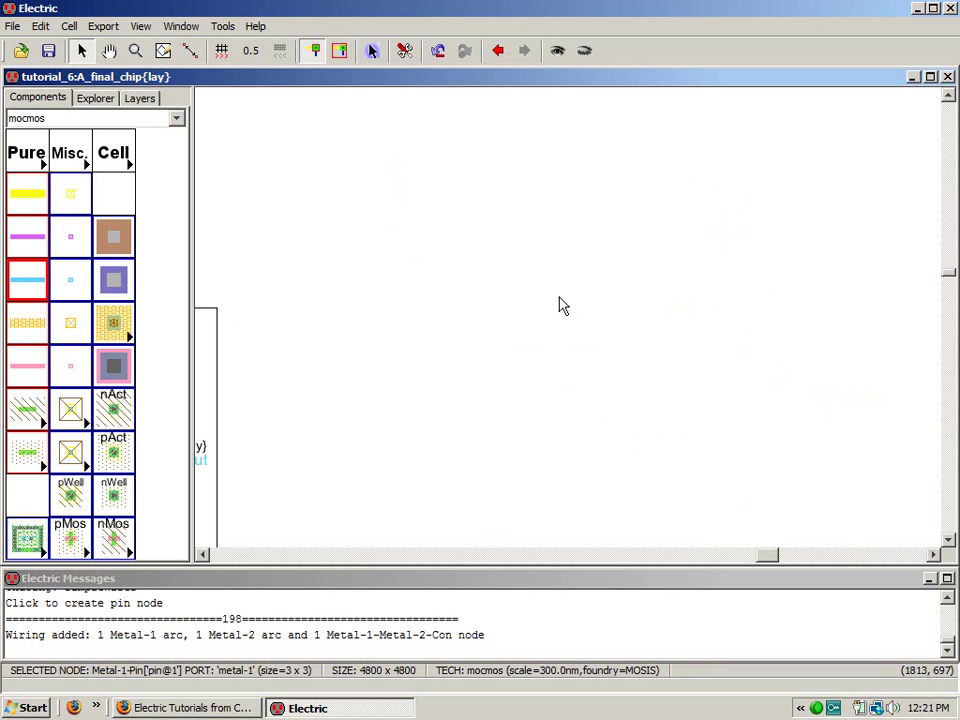
{"action": "right_click", "coordinate": [557, 328]}
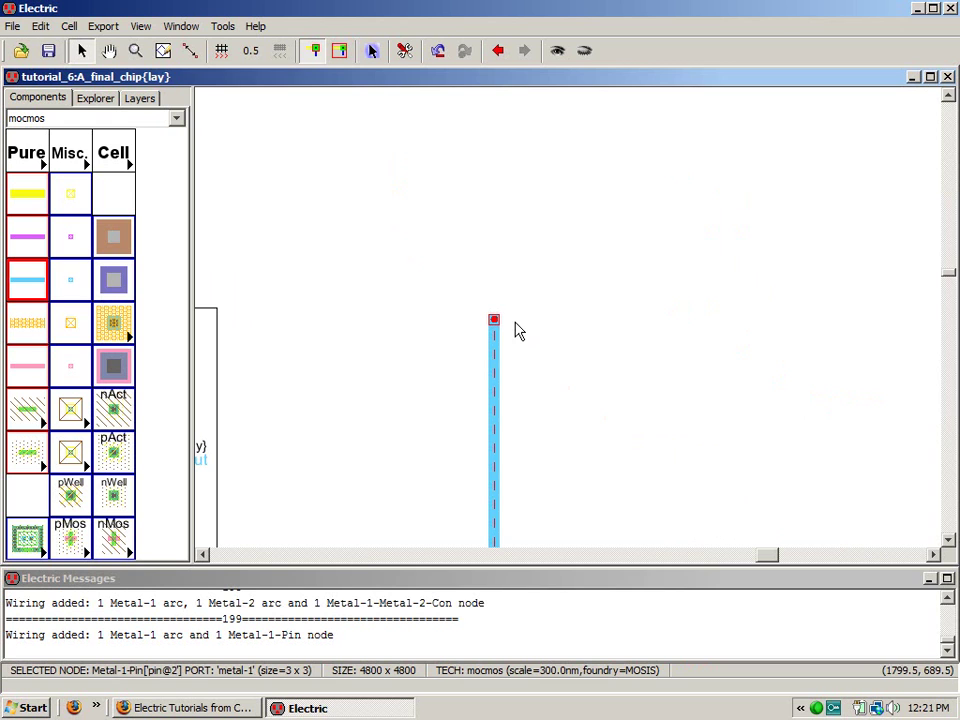
{"action": "left_click", "coordinate": [356, 557]}
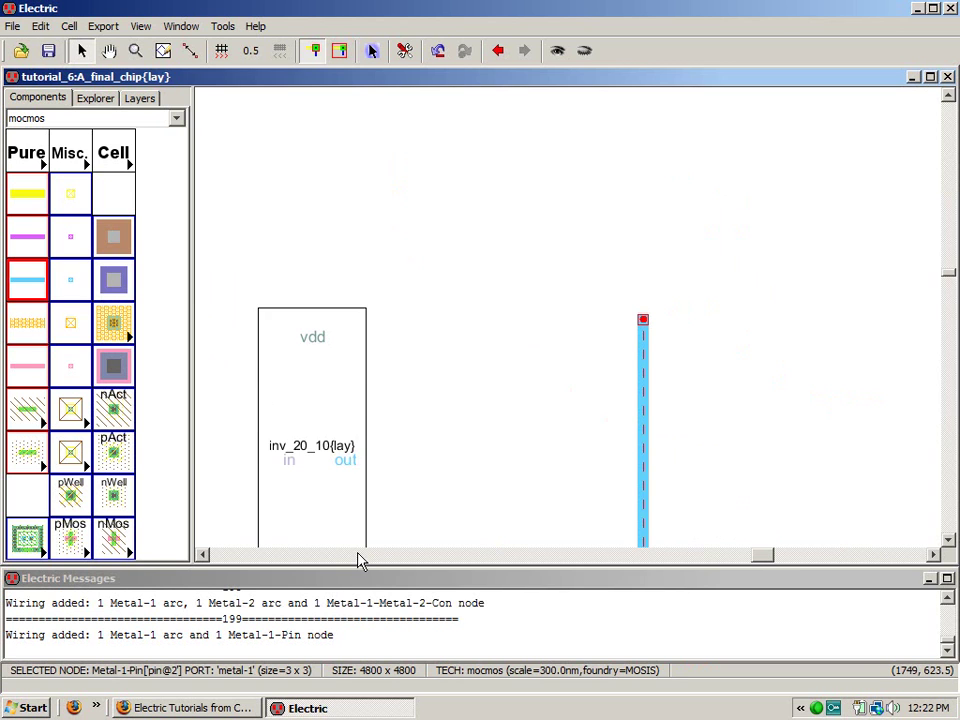
{"action": "right_click", "coordinate": [318, 338]}
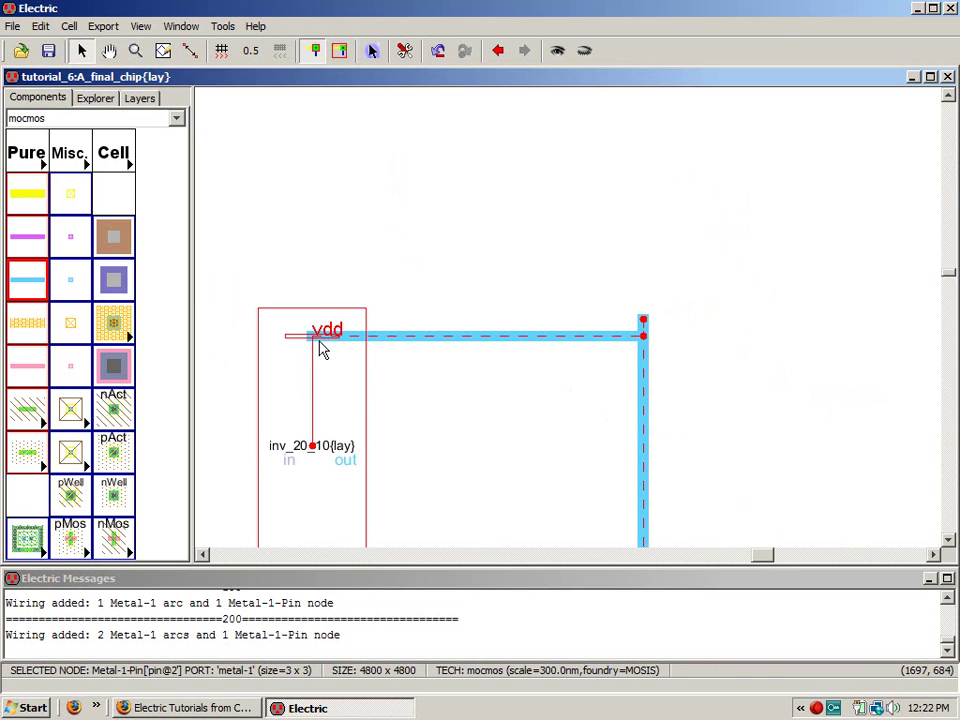
{"action": "left_click", "coordinate": [320, 345]}
- Extend the vertical Metal-1 vdd wire up to the NAND_2 cell, connect it to that cell's vdd port, and run a design-rule check
{"action": "scroll", "coordinate": [553, 253], "scroll_direction": "up", "scroll_amount": 2}
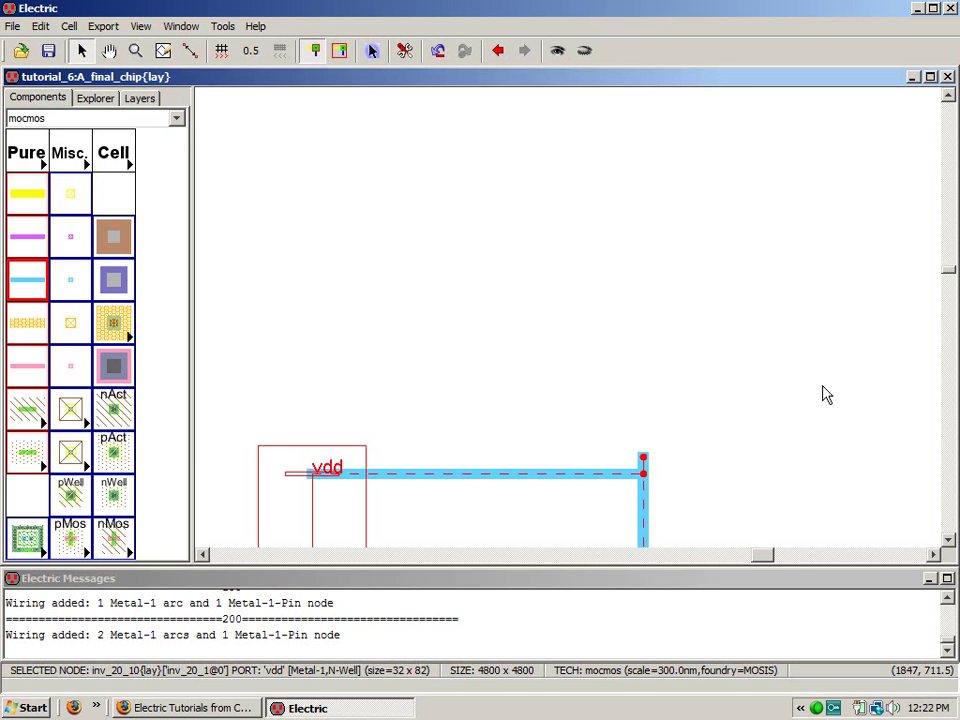
{"action": "left_click", "coordinate": [655, 458]}
{"action": "left_click", "coordinate": [643, 459]}
{"action": "scroll", "coordinate": [668, 411], "scroll_direction": "up", "scroll_amount": 6}
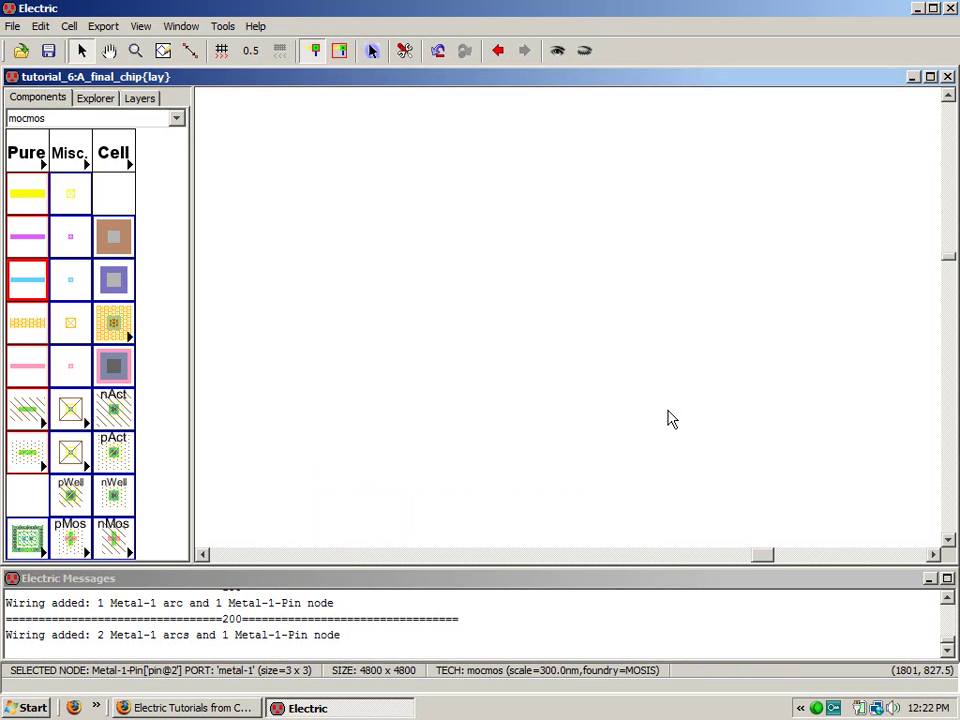
{"action": "scroll", "coordinate": [672, 420], "scroll_direction": "up", "scroll_amount": 5}
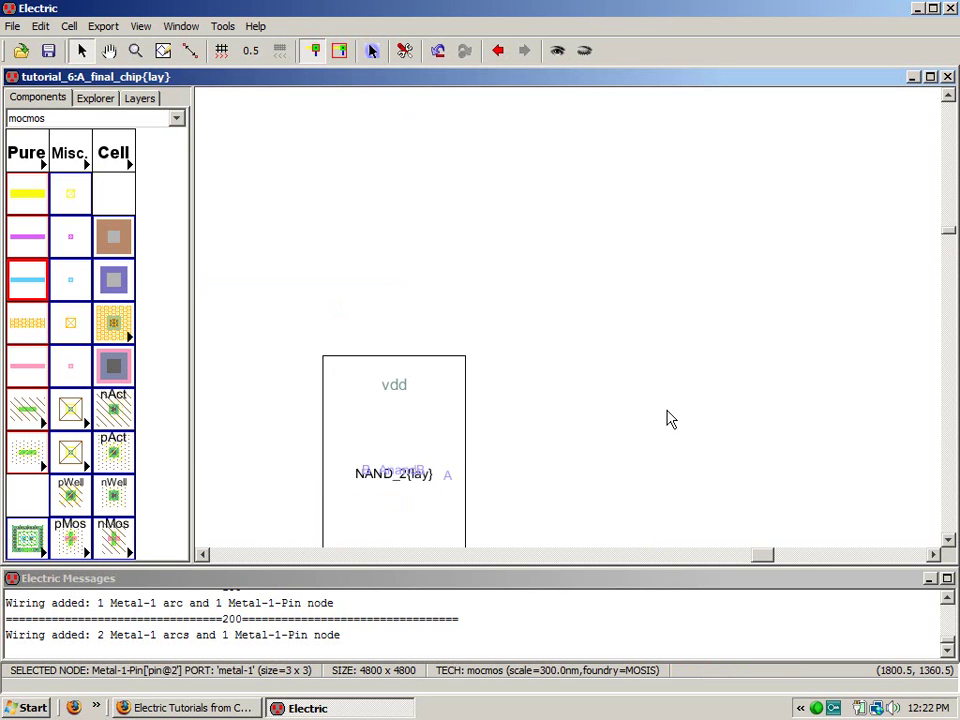
{"action": "scroll", "coordinate": [670, 420], "scroll_direction": "down", "scroll_amount": 2}
{"action": "right_click", "coordinate": [644, 251]}
{"action": "right_click", "coordinate": [391, 251]}
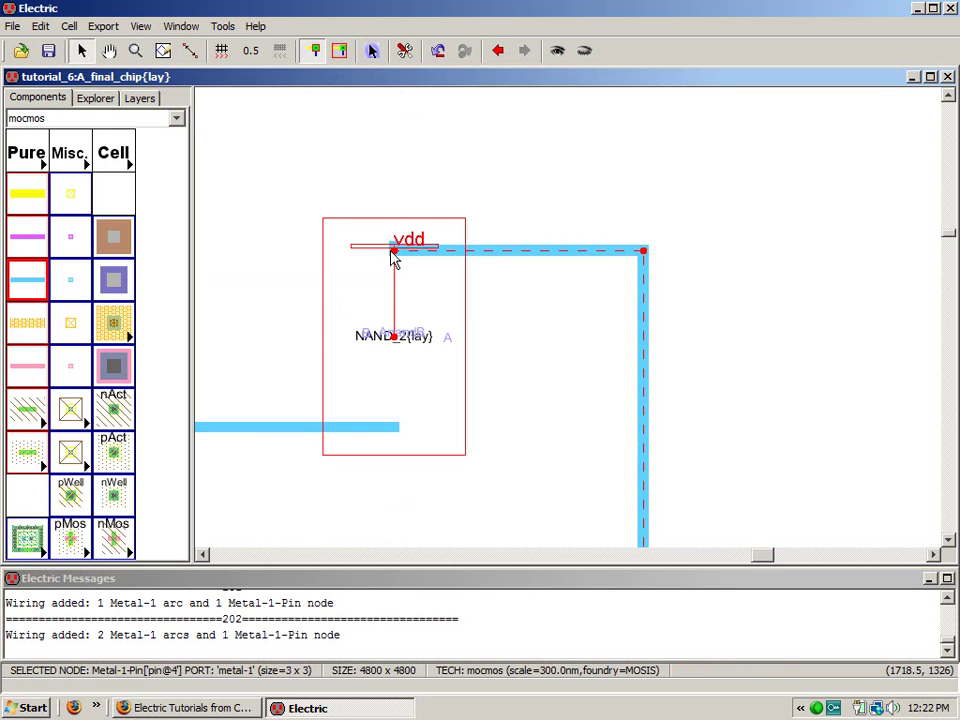
{"action": "scroll", "coordinate": [720, 339], "scroll_direction": "up", "scroll_amount": 5}
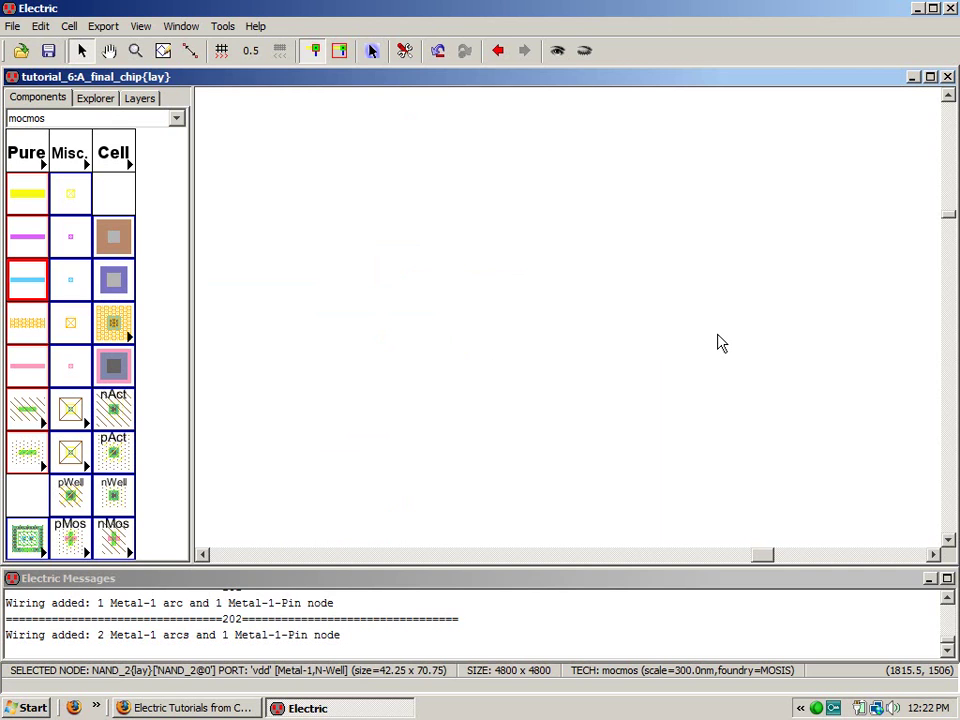
{"action": "key", "text": "F5"}
- Continue the Metal-1 vdd wire from NAND_2 up to the ring oscillator's vdd port and run a design-rule check
{"action": "scroll", "coordinate": [716, 340], "scroll_direction": "up", "scroll_amount": 1}
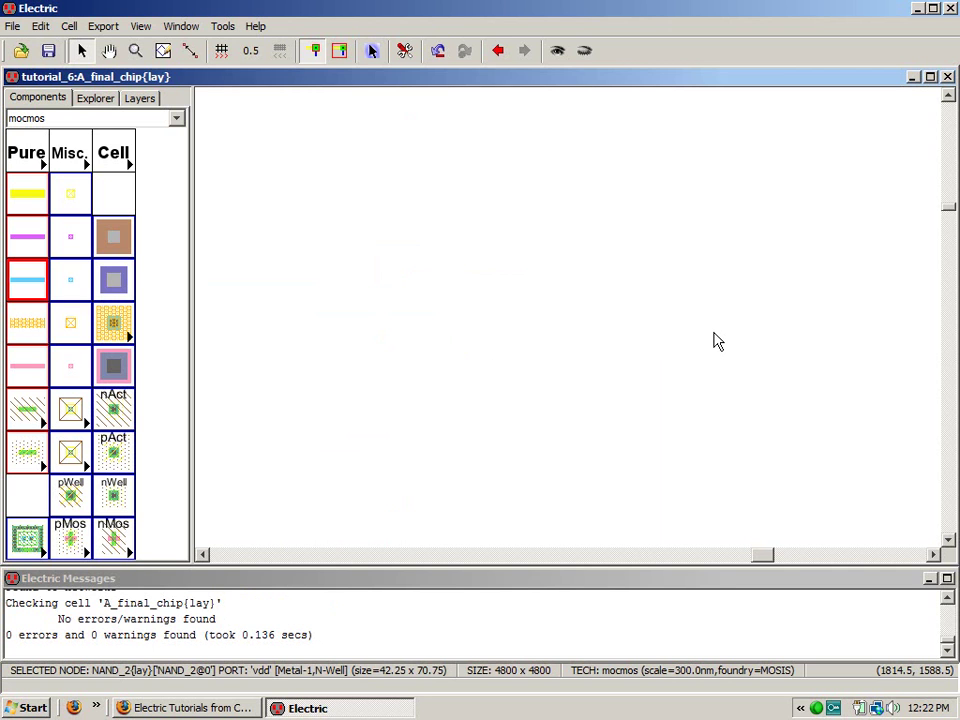
{"action": "right_click", "coordinate": [660, 300]}
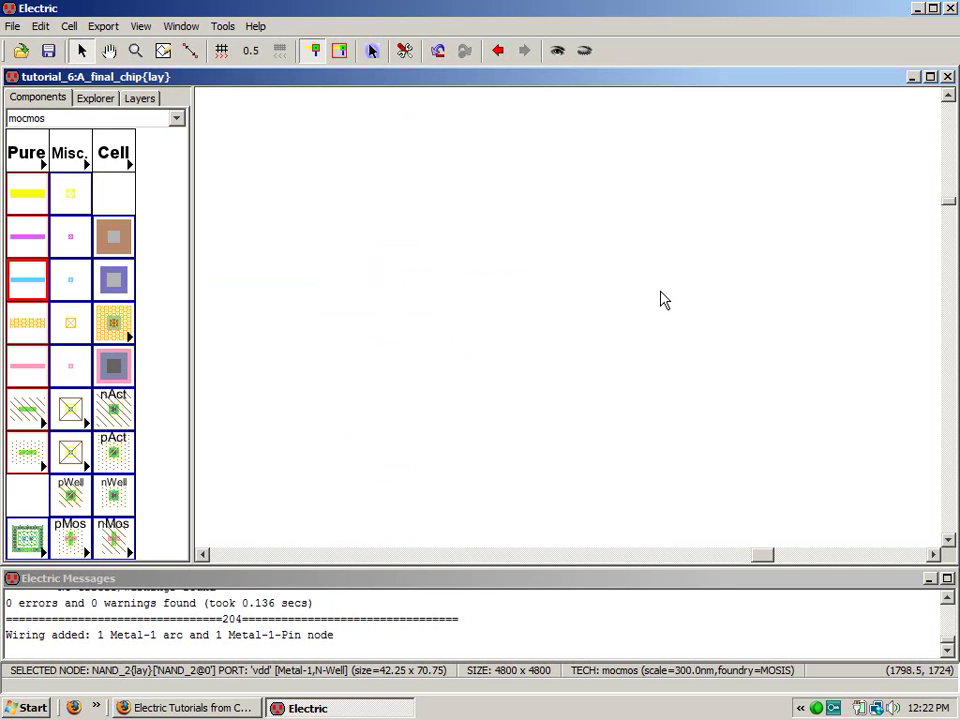
{"action": "key", "text": "ctrl+9"}
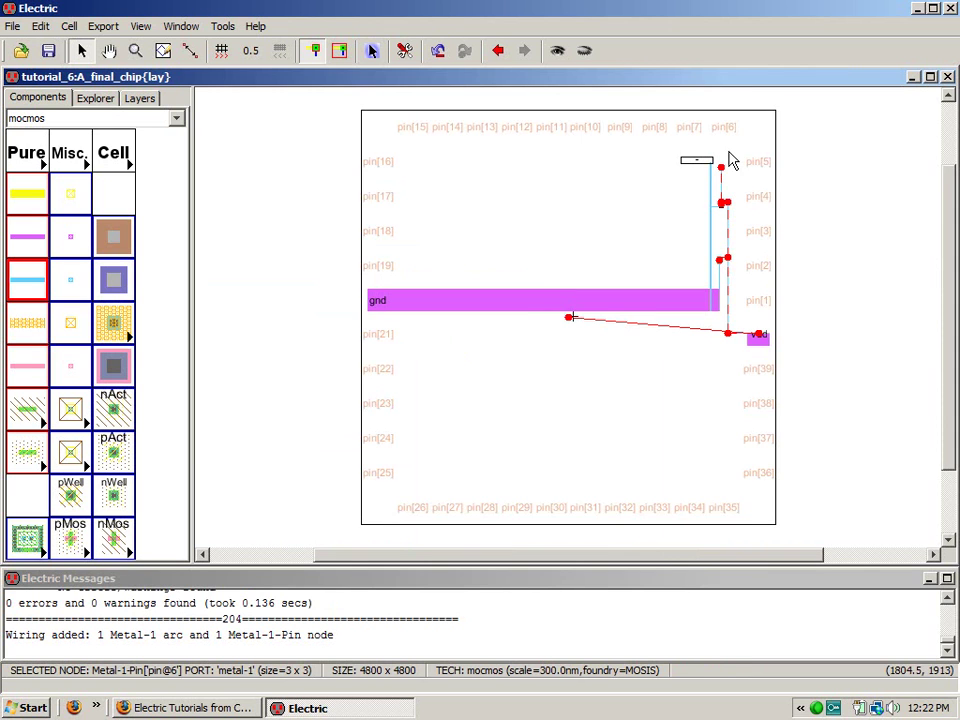
{"action": "right_click_drag", "start_coordinate": [681, 154], "coordinate": [740, 200]}
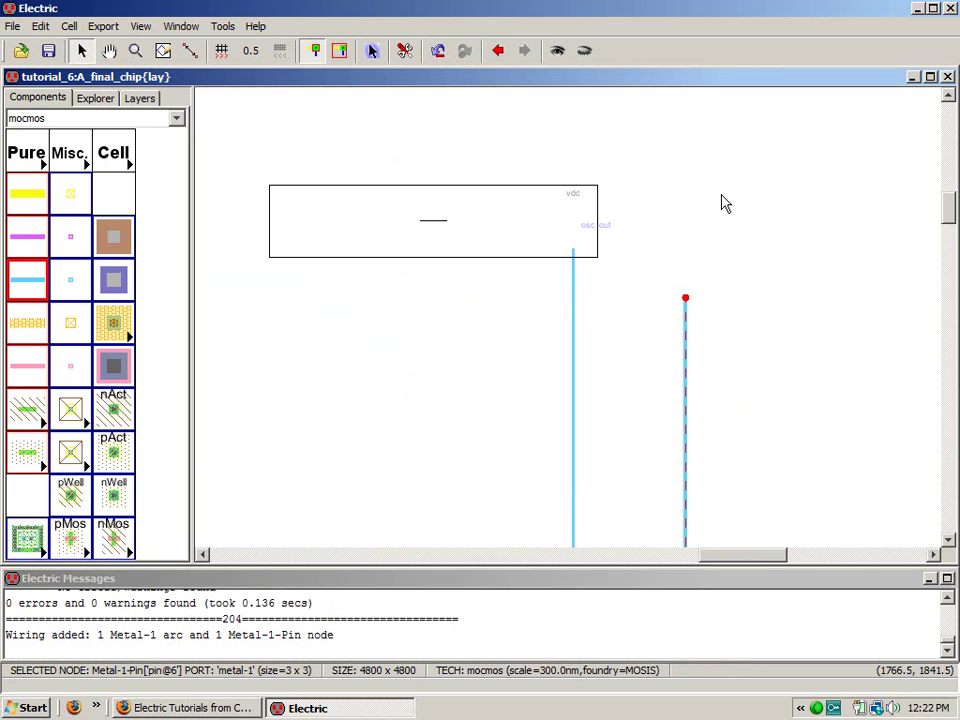
{"action": "right_click_drag", "start_coordinate": [561, 177], "coordinate": [733, 343]}
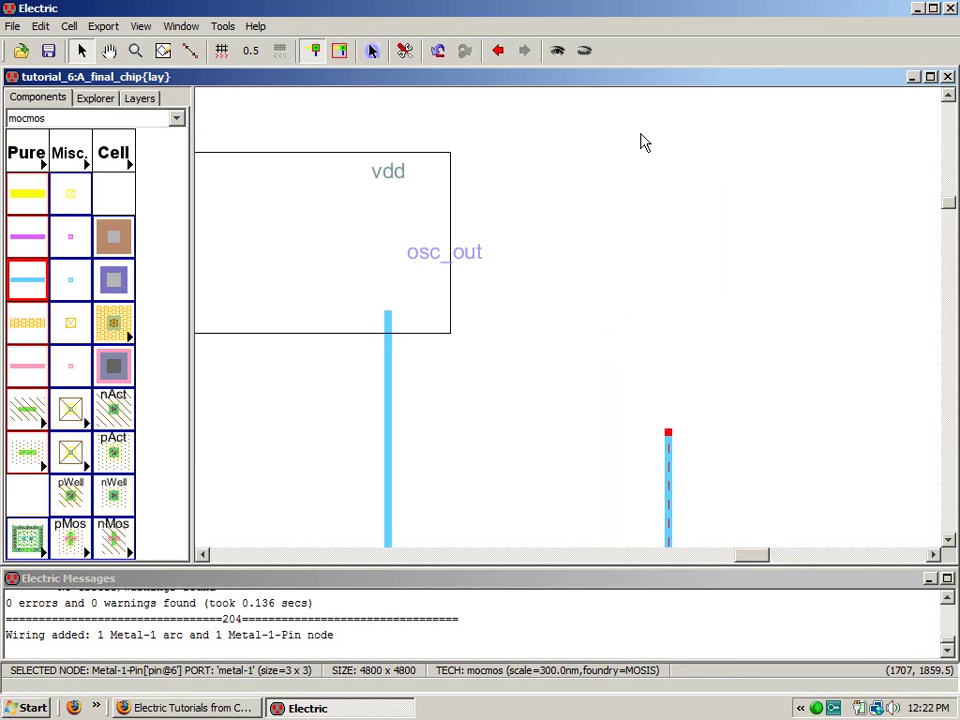
{"action": "right_click", "coordinate": [656, 175]}
{"action": "right_click", "coordinate": [414, 180]}
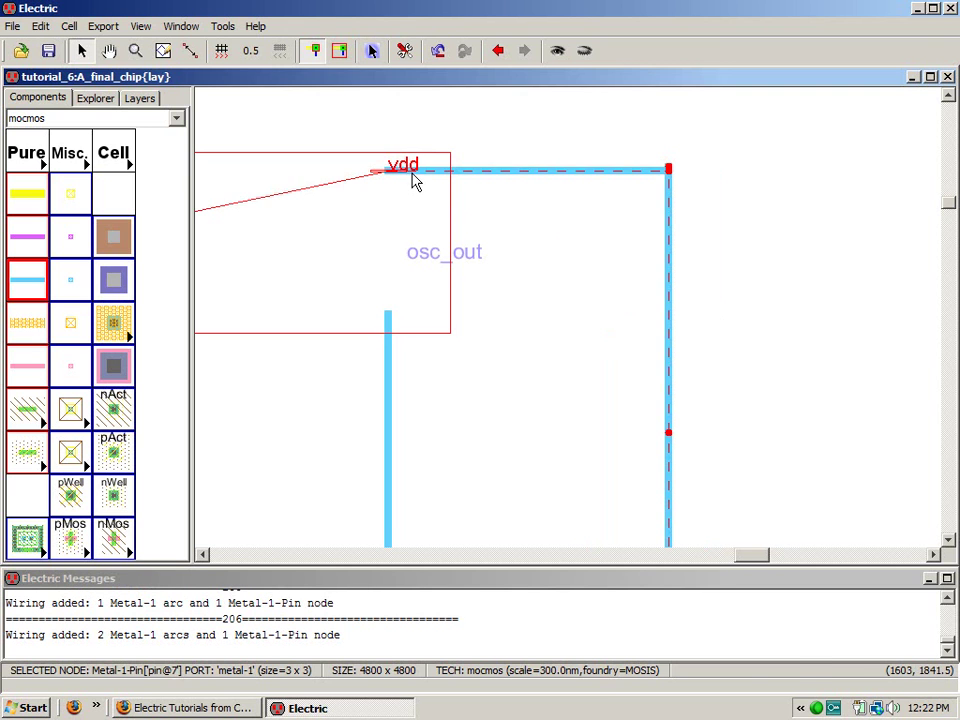
{"action": "left_click", "coordinate": [774, 192]}
{"action": "key", "text": "F5"}
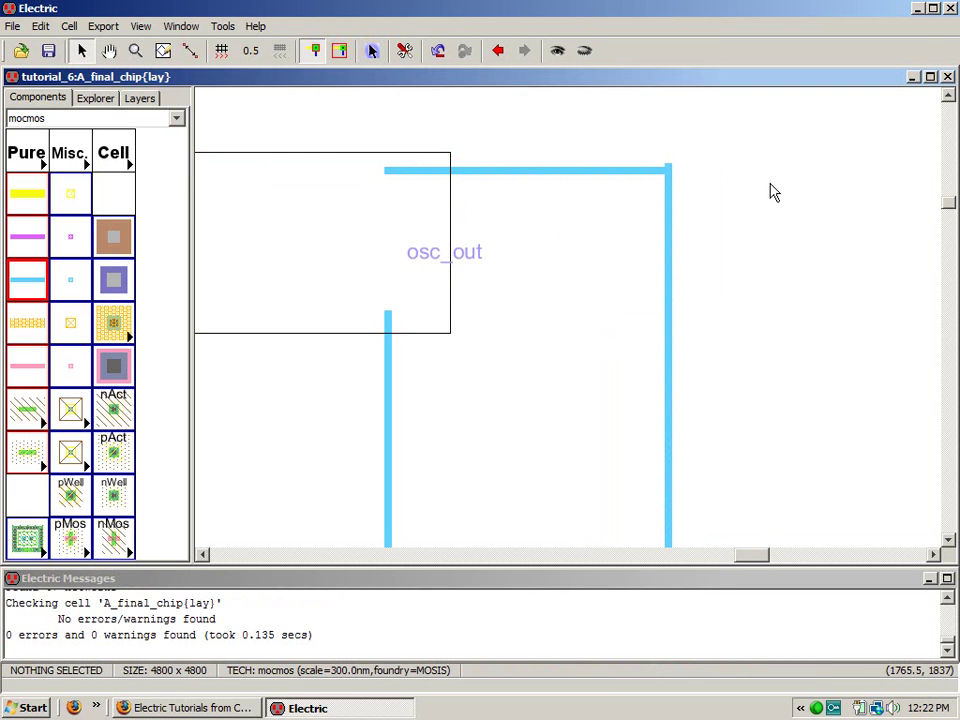
{"action": "key", "text": "ctrl+9"}
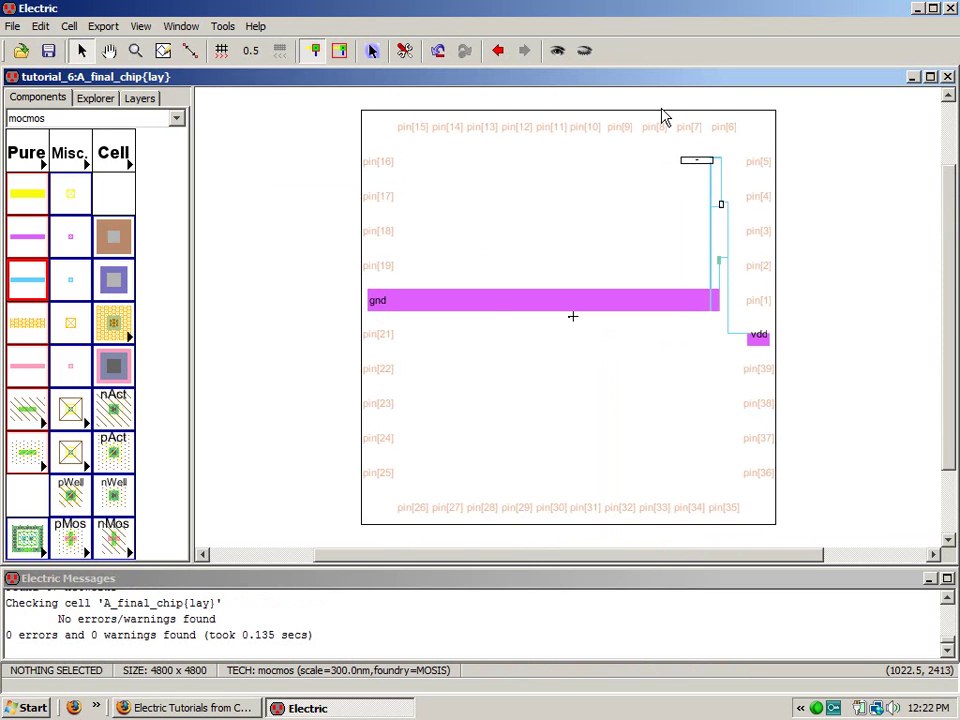
- Place a Metal-1-Metal-2 contact beside the ring oscillator's osc_out port, in the gap before the vertical vdd wire
{"action": "right_click_drag", "start_coordinate": [652, 110], "coordinate": [752, 168]}
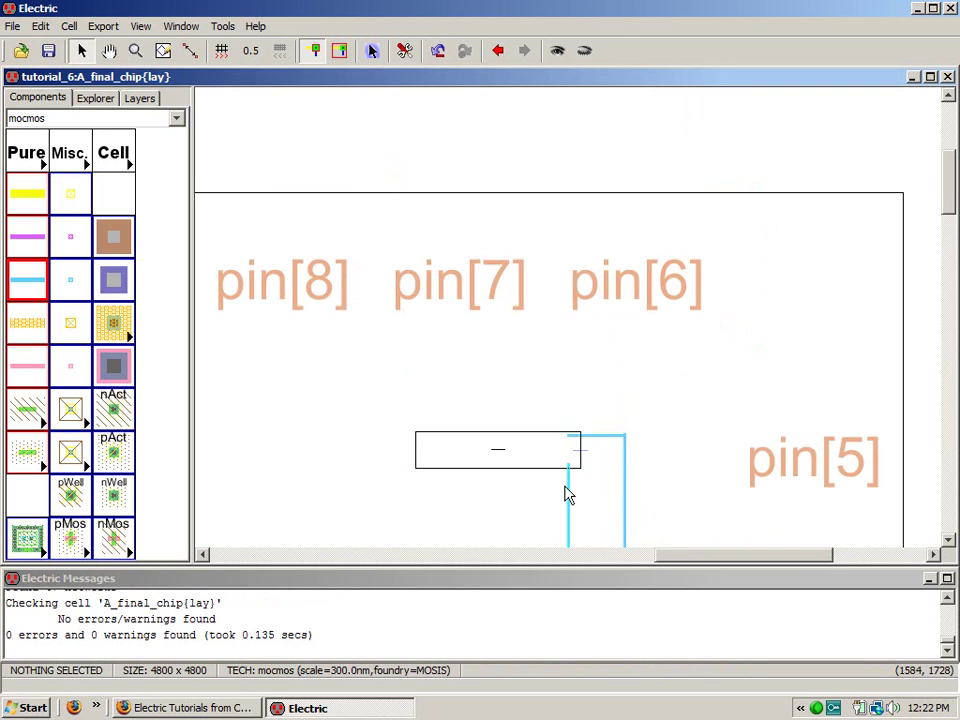
{"action": "left_click", "coordinate": [578, 454]}
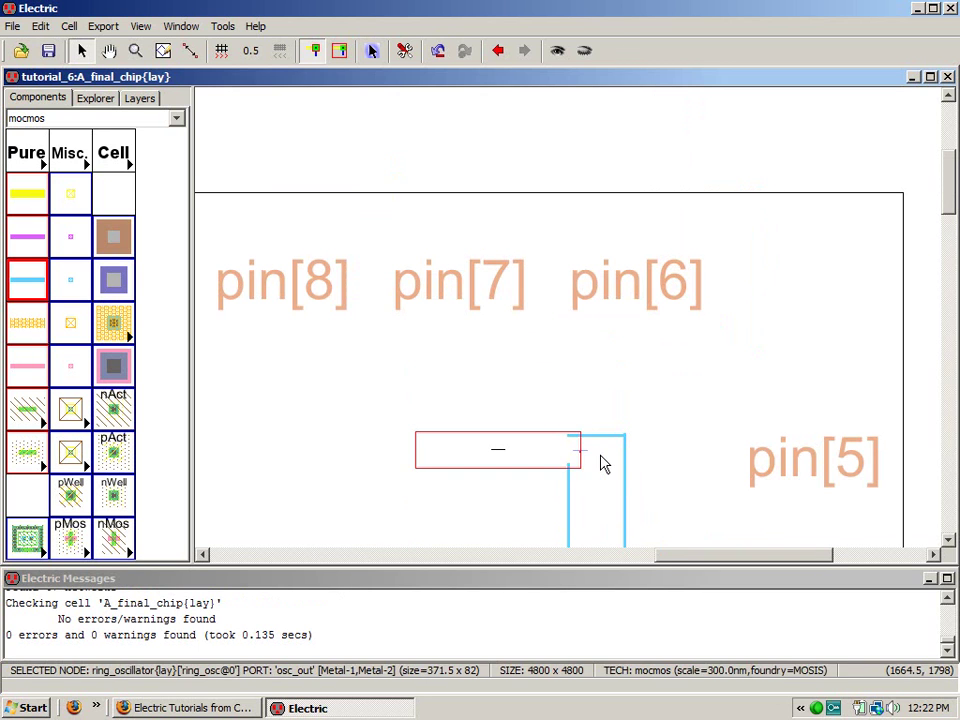
{"action": "left_click", "coordinate": [112, 278]}
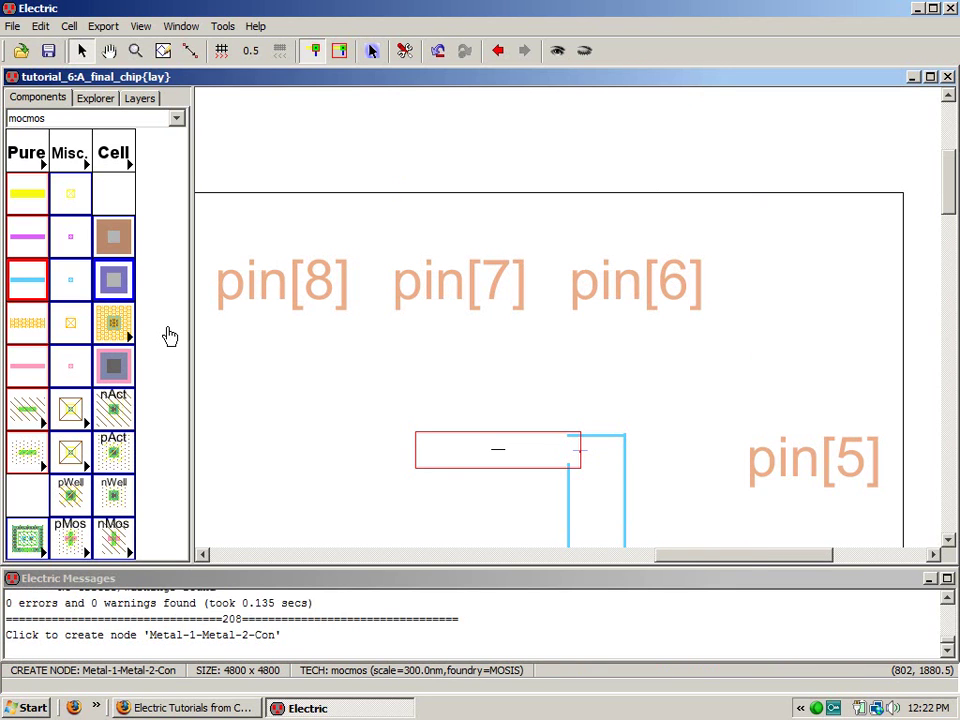
{"action": "left_click", "coordinate": [655, 449]}
{"action": "left_click", "coordinate": [22, 250]}
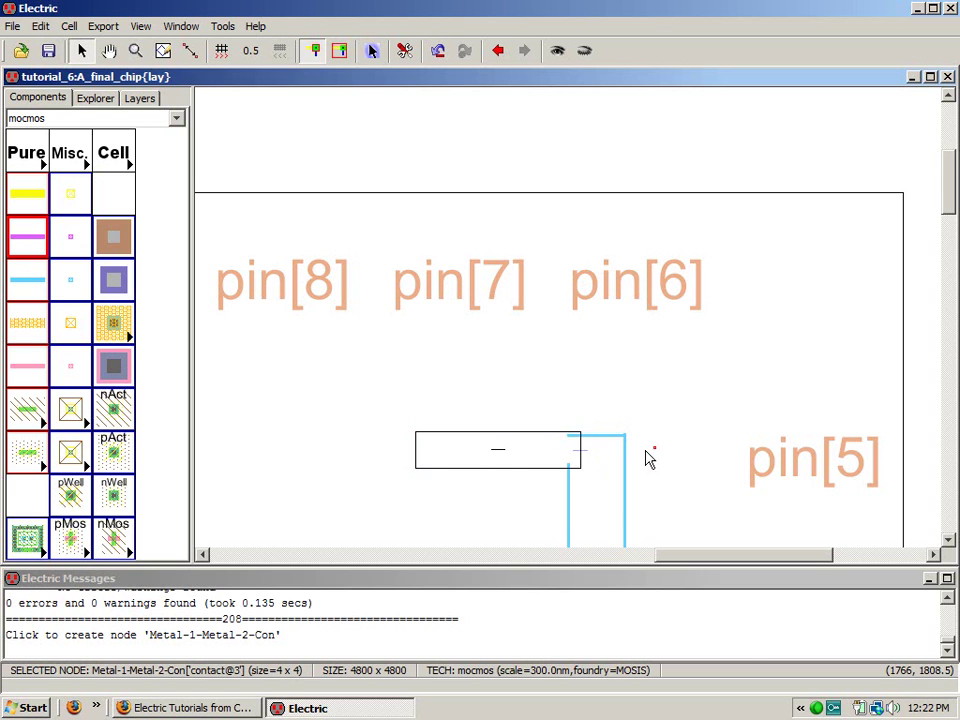
{"action": "left_click_drag", "start_coordinate": [655, 449], "coordinate": [605, 459]}
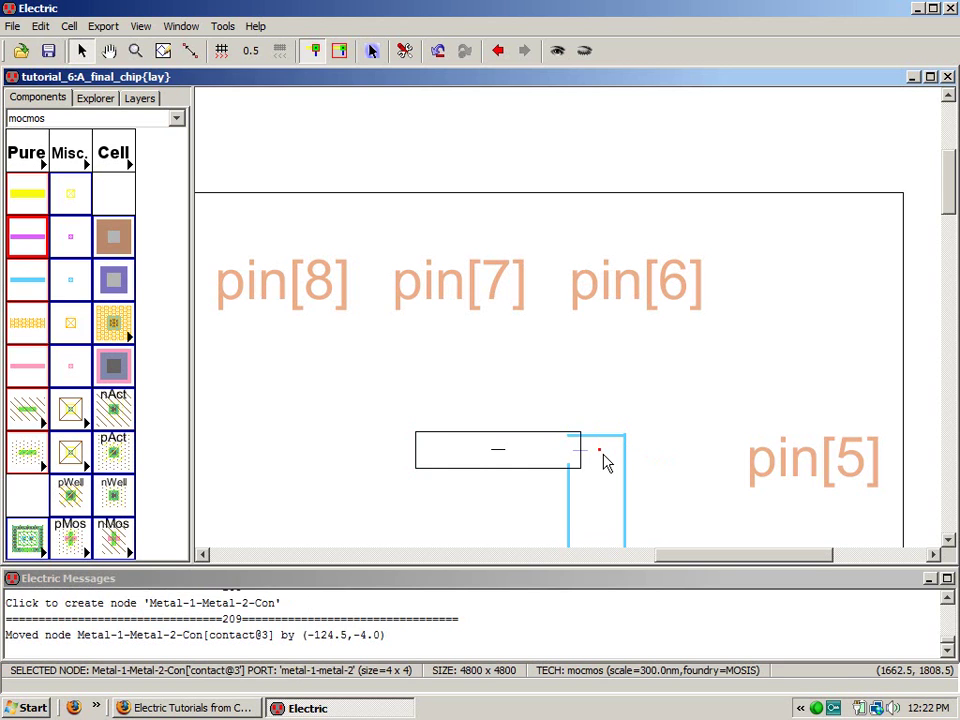
- Move the contact closer to the height of the osc_out port and connect the two with a Metal-1 arc
{"action": "left_click", "coordinate": [29, 279]}
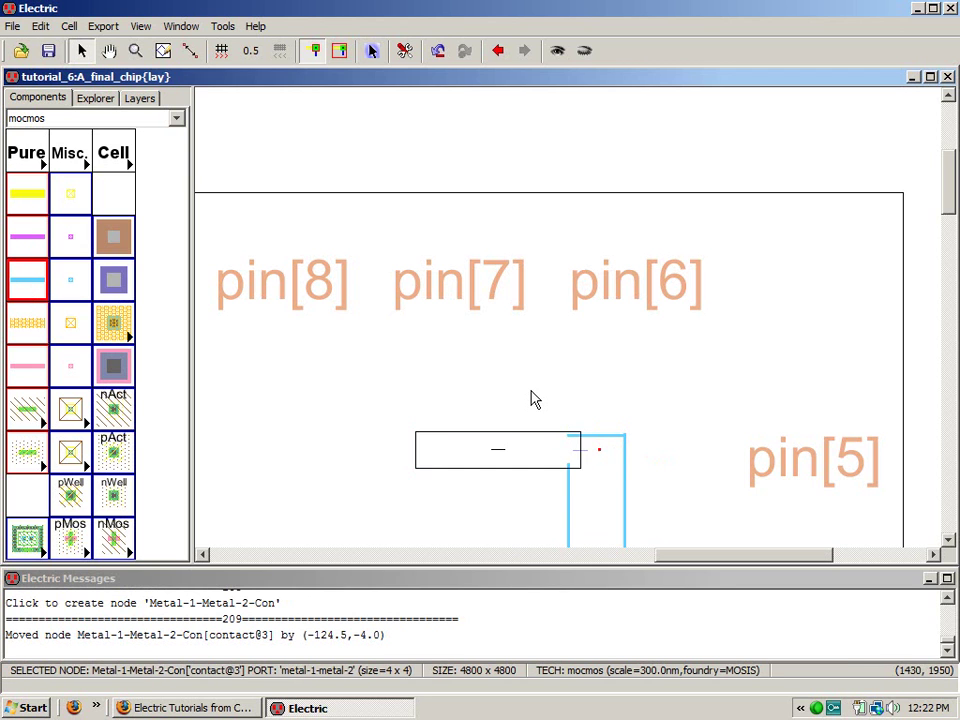
{"action": "scroll", "coordinate": [594, 471], "scroll_direction": "up", "scroll_amount": 3, "text": "ctrl"}
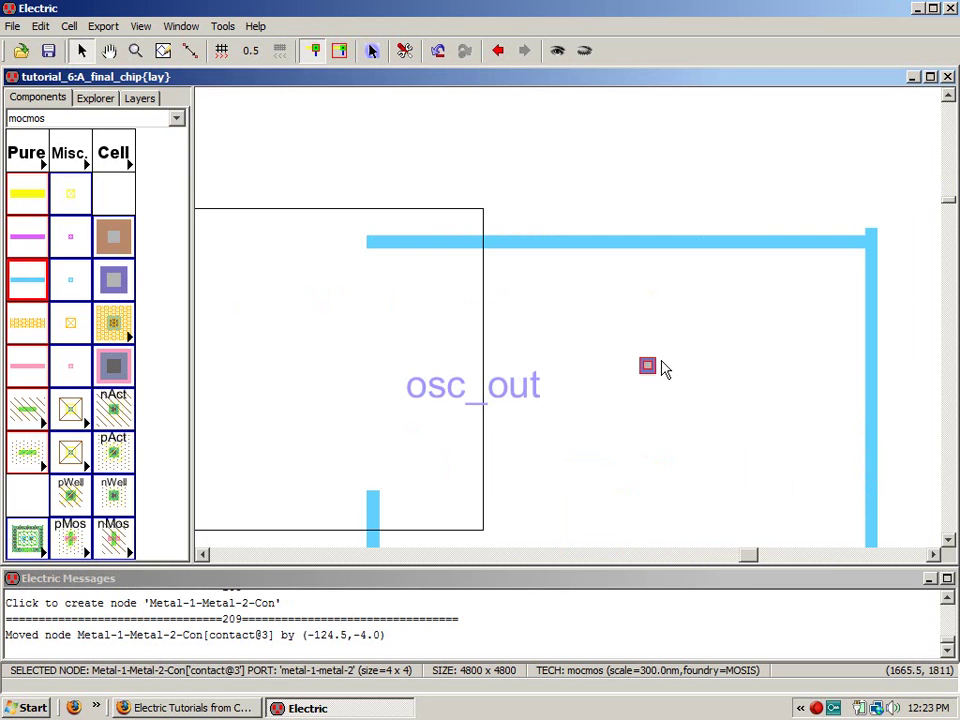
{"action": "left_click_drag", "start_coordinate": [652, 370], "coordinate": [625, 396]}
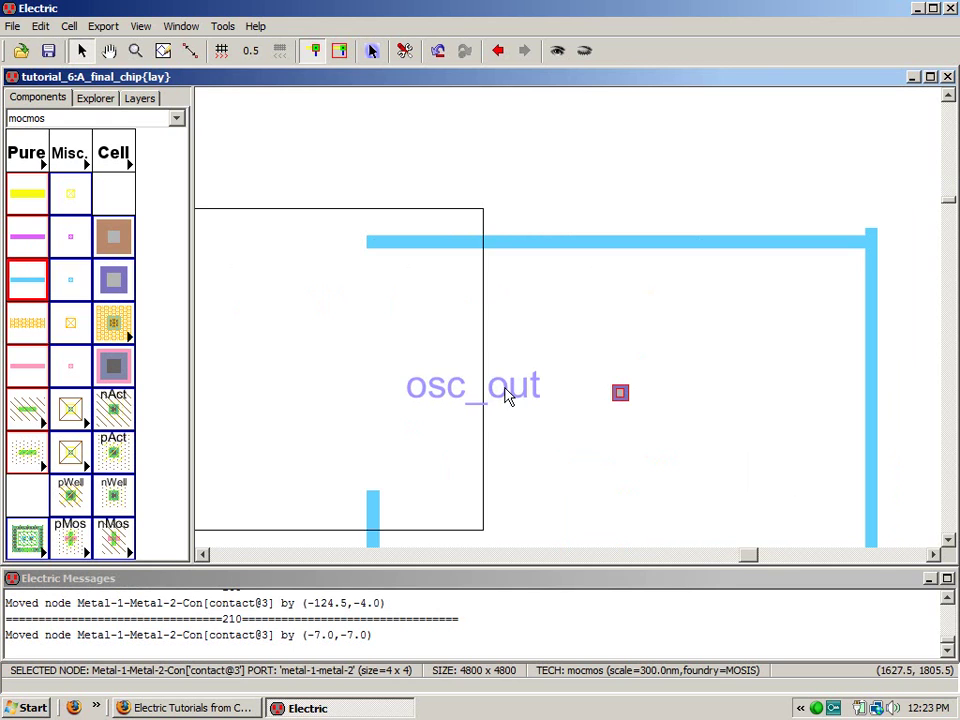
{"action": "right_click", "coordinate": [465, 395]}
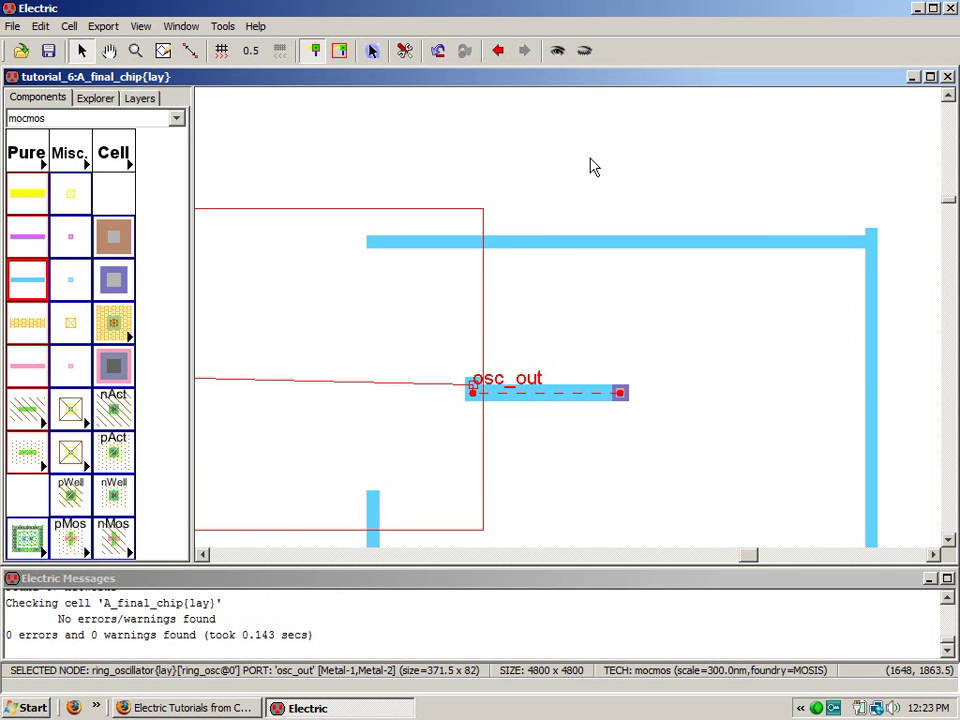
- Run a Metal-2 arc from the contact beside osc_out straight up across the horizontal Metal-1 vdd wire
{"action": "left_click", "coordinate": [17, 228]}
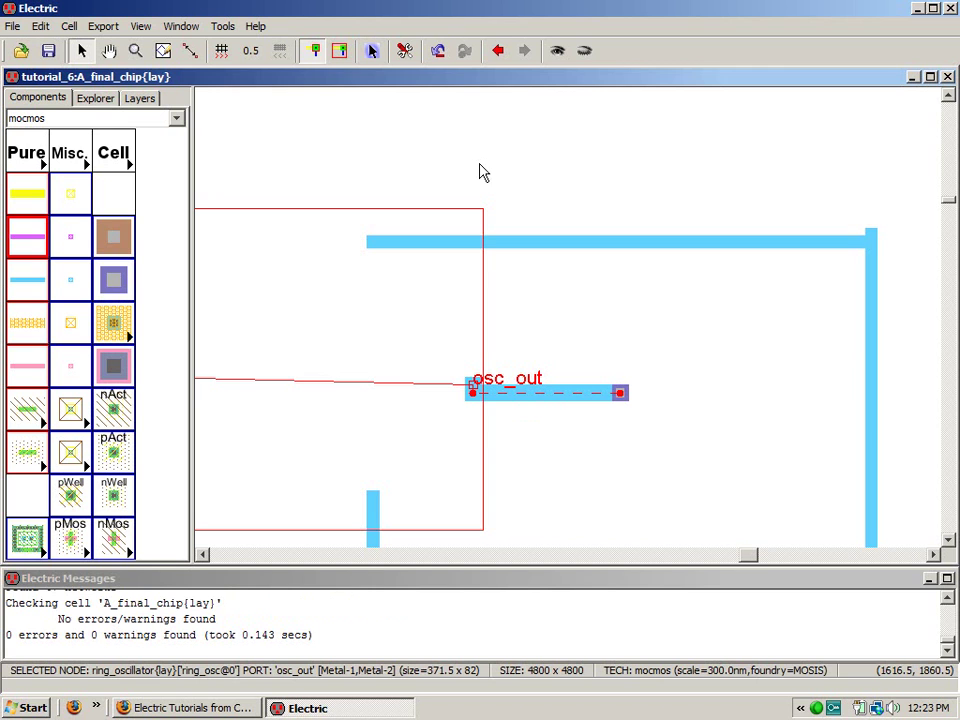
{"action": "right_click", "coordinate": [626, 121]}
{"action": "key", "text": "ctrl+z"}
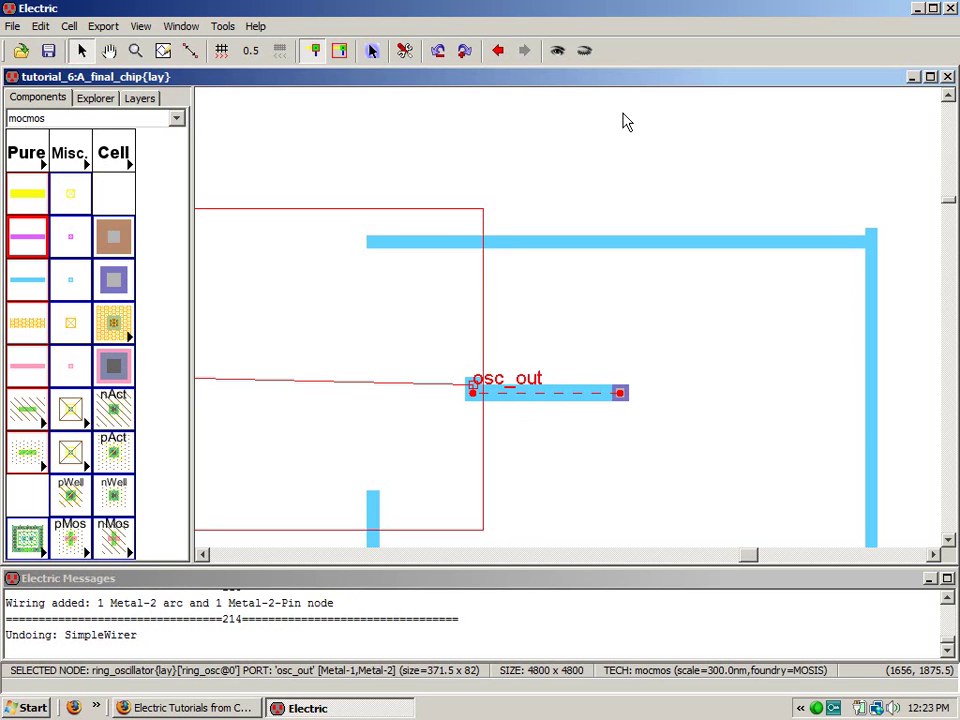
{"action": "left_click", "coordinate": [628, 125]}
{"action": "left_click", "coordinate": [620, 392]}
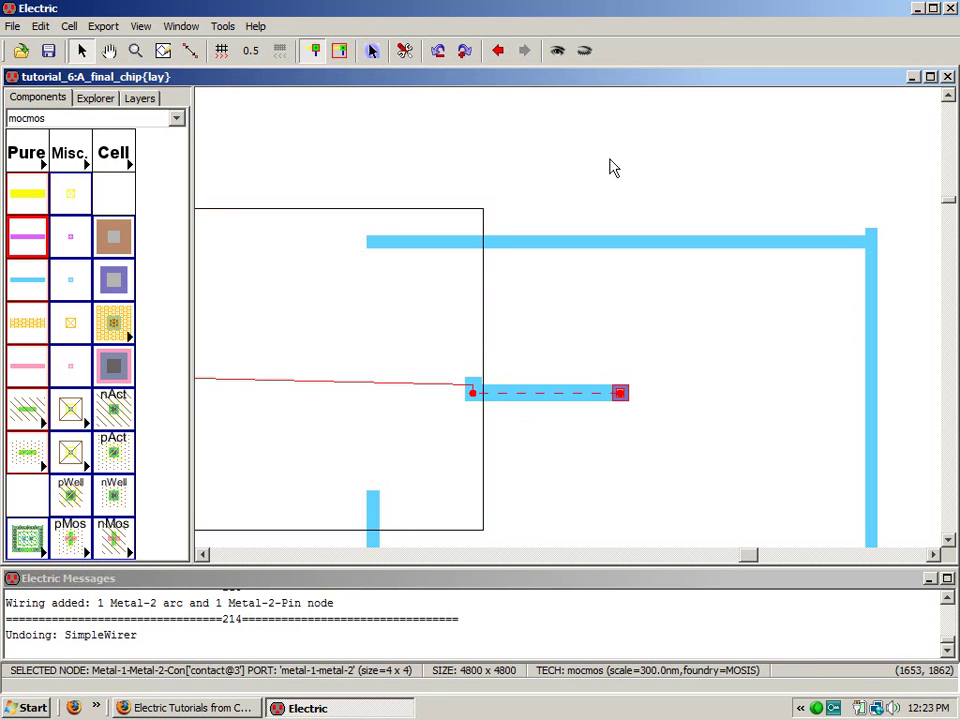
{"action": "right_click", "coordinate": [627, 120]}
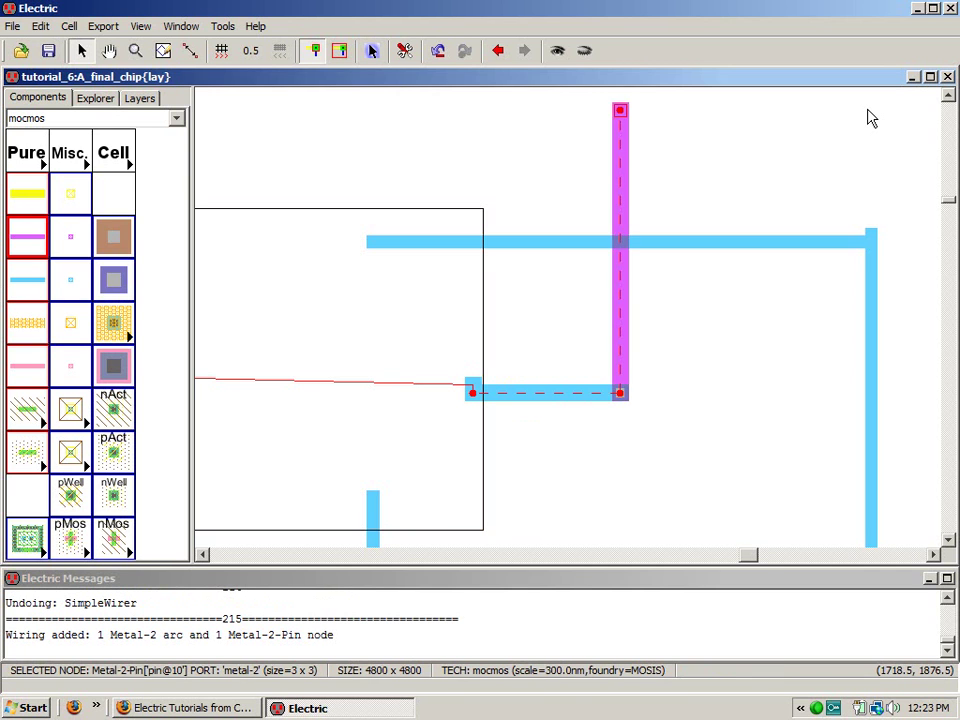
{"action": "key", "text": "ctrl+0"}
{"action": "key", "text": "ctrl+0"}
{"action": "key", "text": "ctrl+0"}
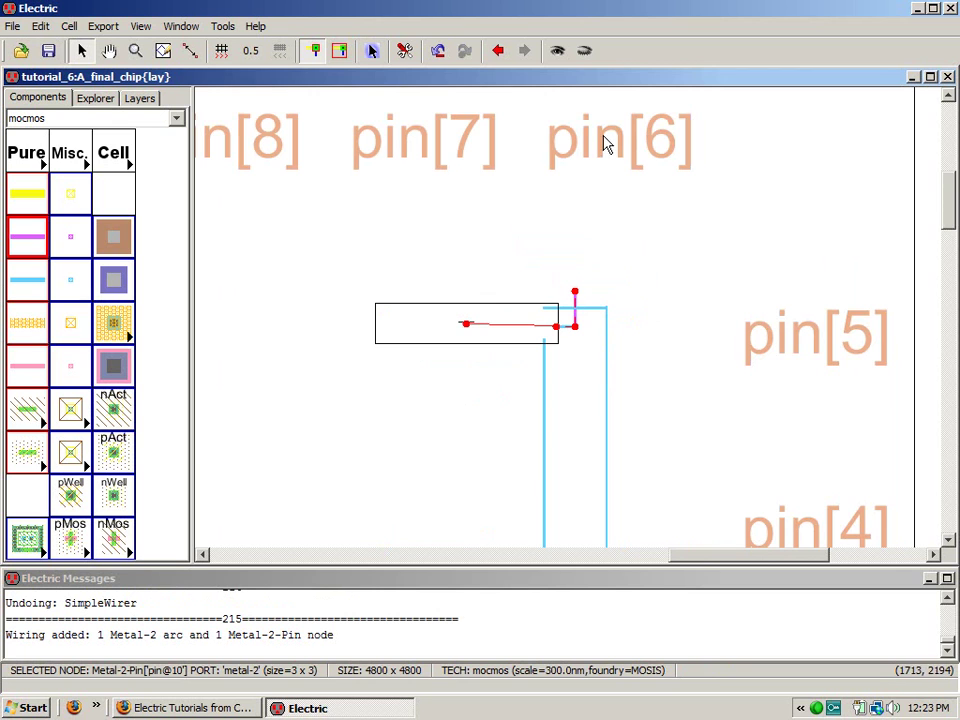
{"action": "left_click", "coordinate": [372, 50]}
{"action": "right_click", "coordinate": [643, 137]}
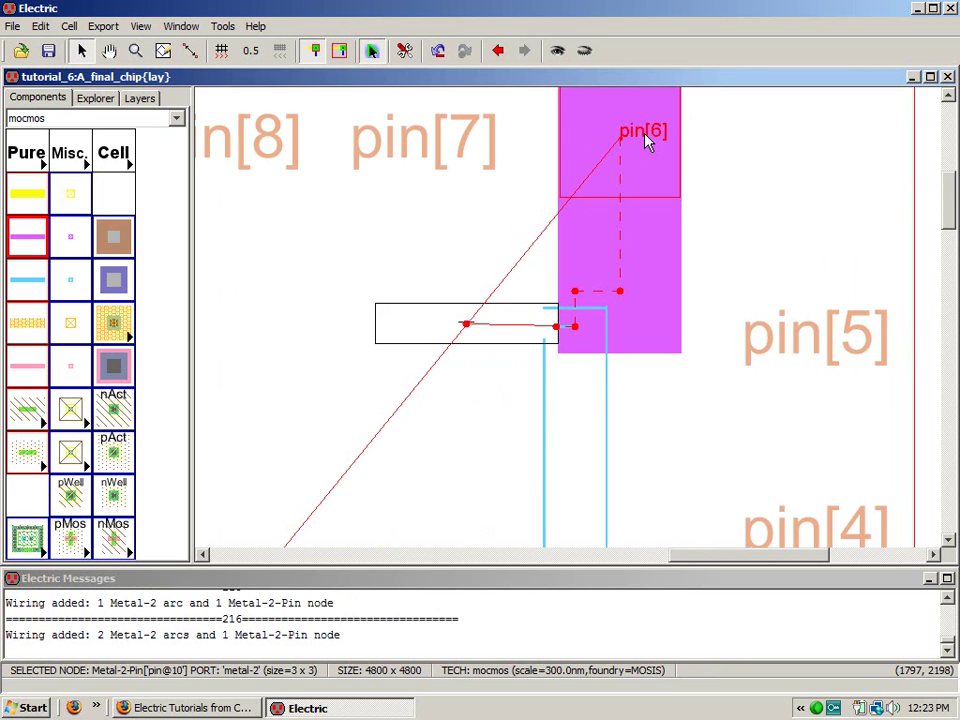
{"action": "key", "text": "ctrl+z"}
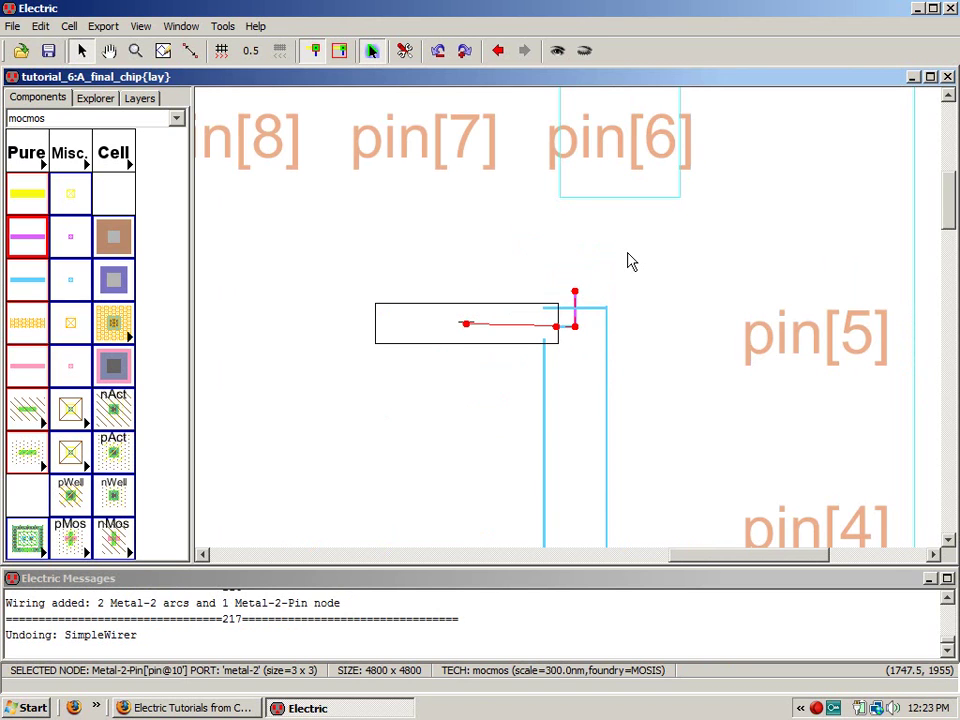
{"action": "left_click", "coordinate": [376, 54]}
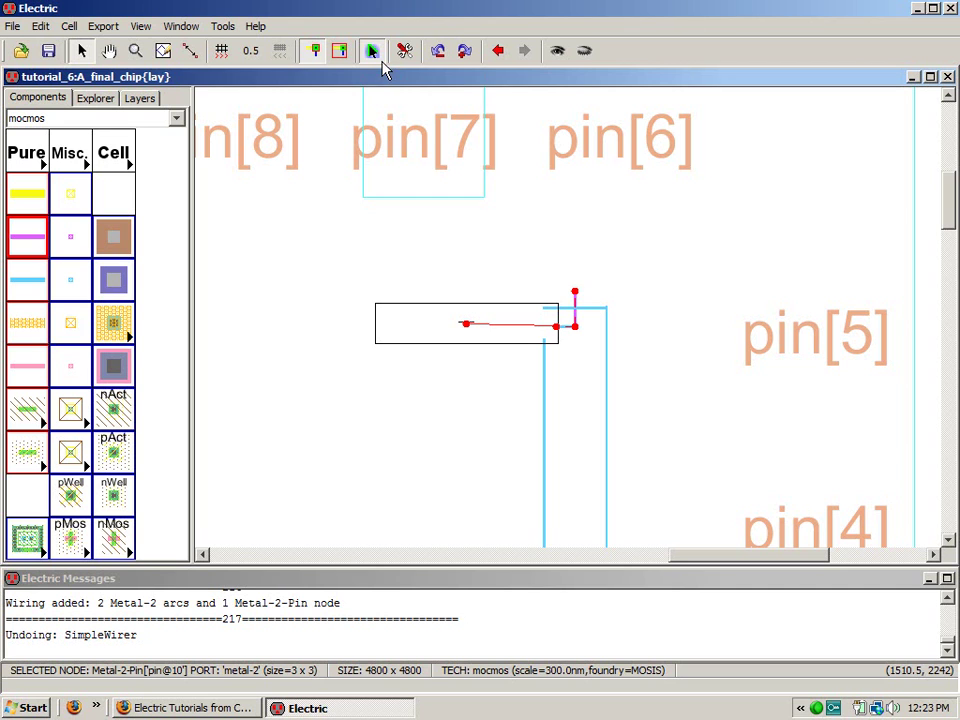
- Extend the Metal-2 wire farther up, jog it right beneath pin[6], and connect it to the padframe's pin[6] port
{"action": "right_click", "coordinate": [575, 218]}
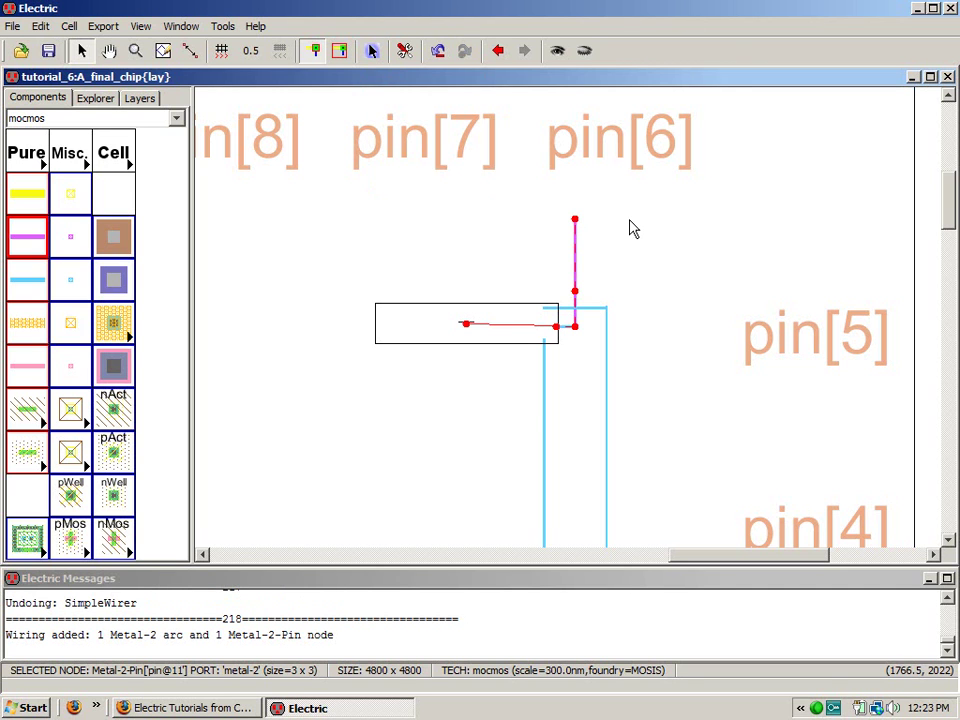
{"action": "right_click", "coordinate": [622, 218]}
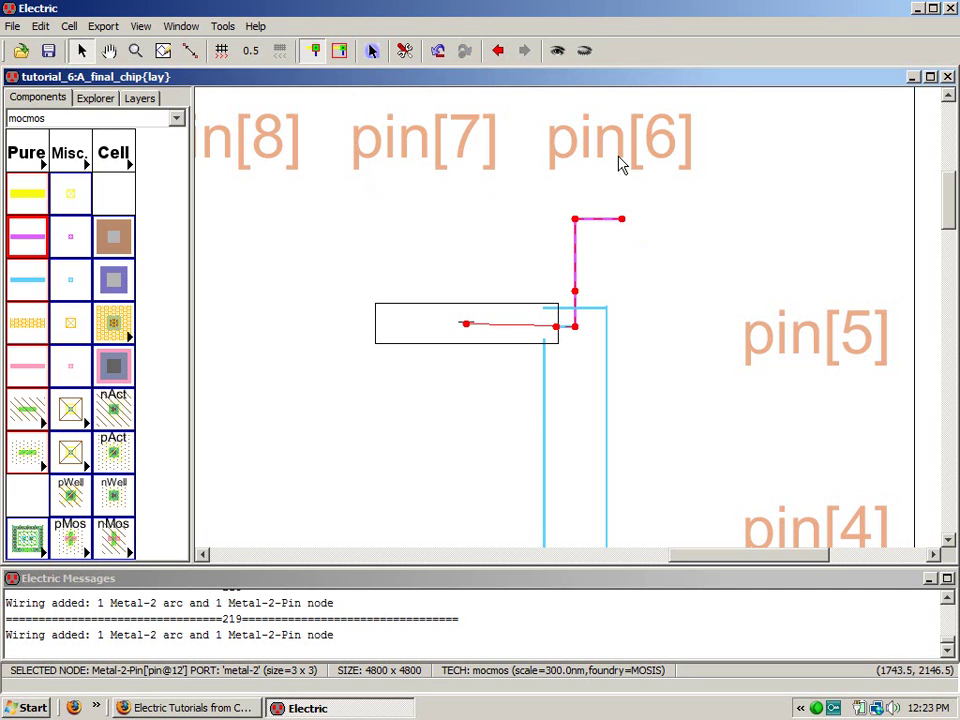
{"action": "left_click", "coordinate": [375, 54]}
{"action": "right_click", "coordinate": [621, 131]}
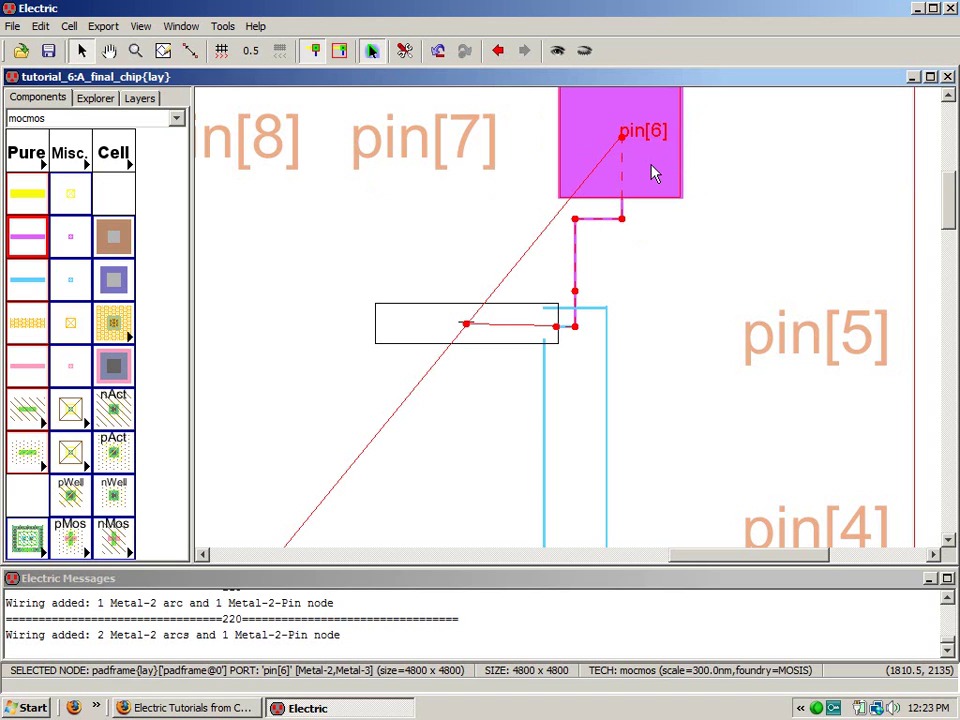
- Turn off special select for working at the NAND_2 cell's AnandB port
{"action": "scroll", "coordinate": [680, 377], "scroll_direction": "down", "scroll_amount": 3}
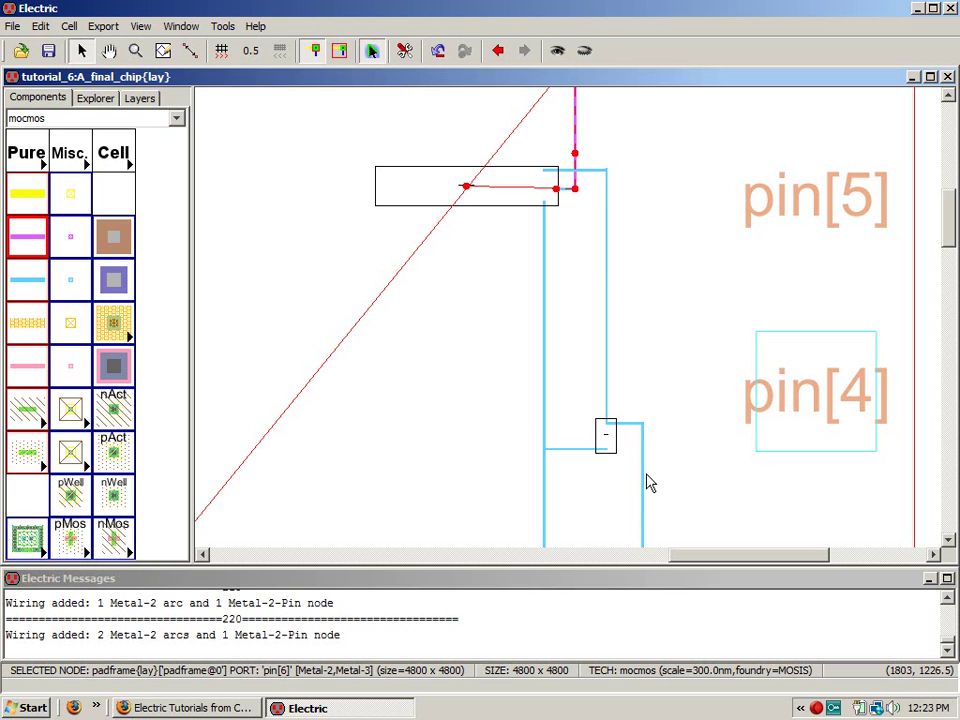
{"action": "right_click_drag", "start_coordinate": [641, 464], "coordinate": [558, 390], "text": "shift"}
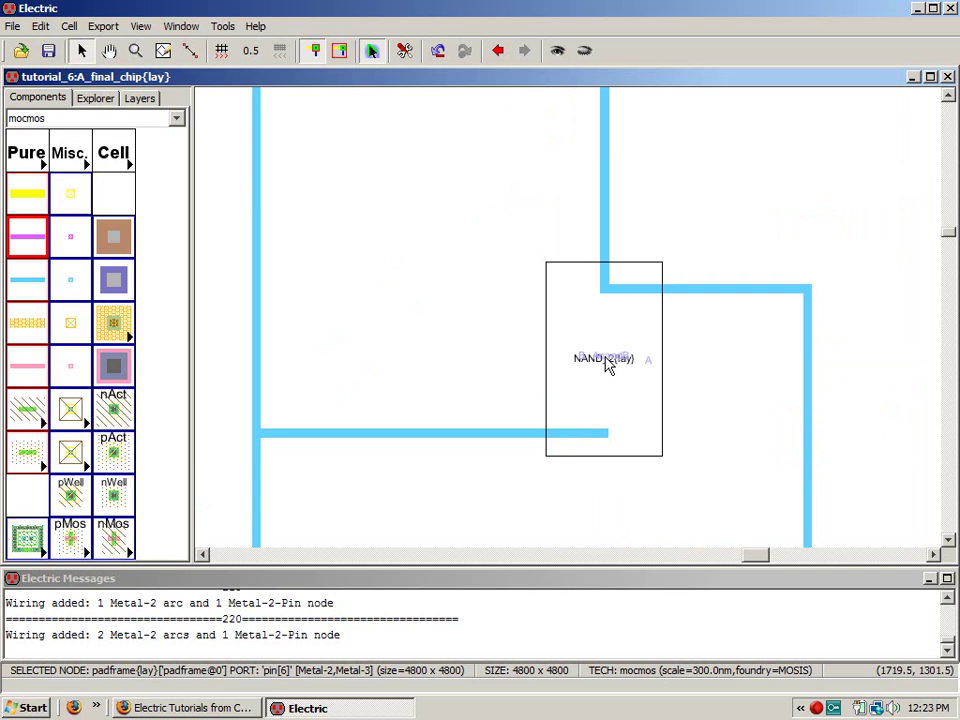
{"action": "right_click_drag", "start_coordinate": [628, 373], "coordinate": [558, 307], "text": "shift"}
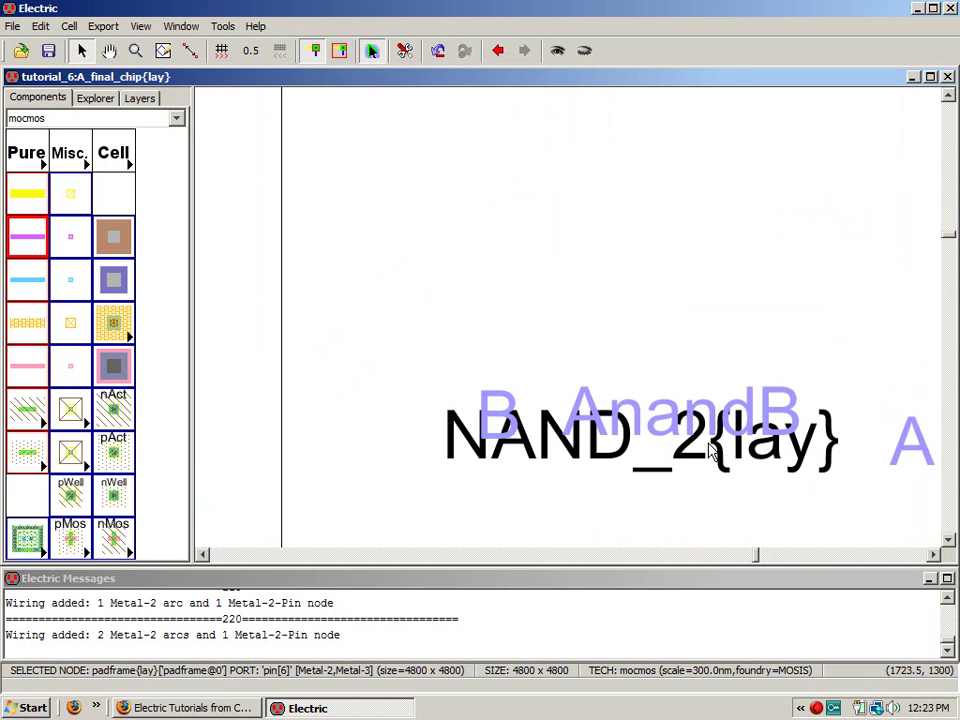
{"action": "left_click", "coordinate": [371, 50]}
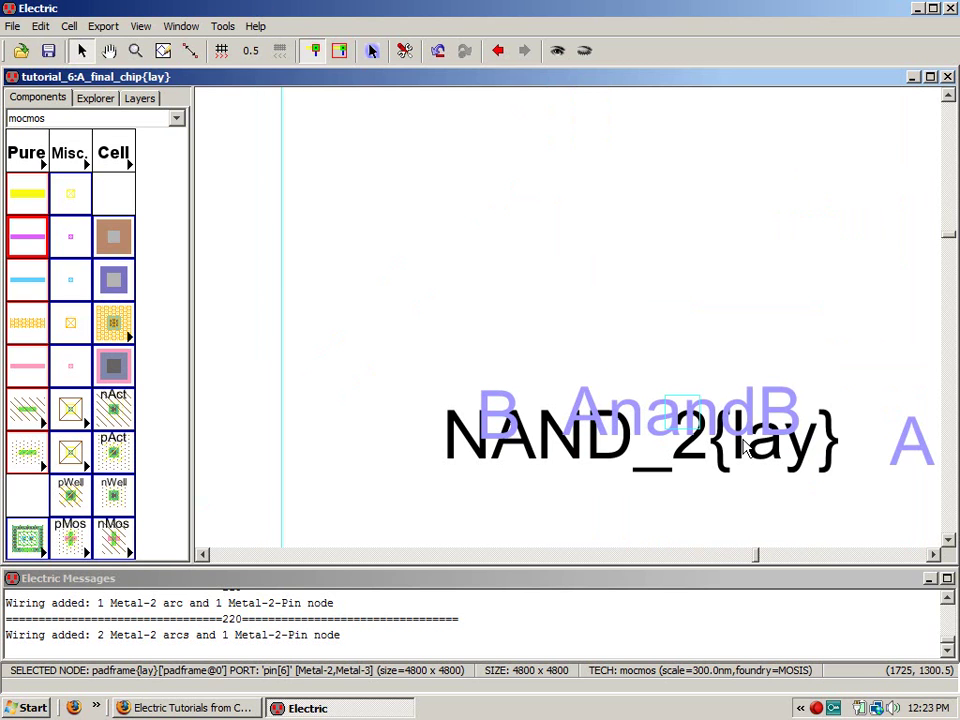
{"action": "left_click", "coordinate": [686, 396]}
{"action": "right_click", "coordinate": [684, 168]}
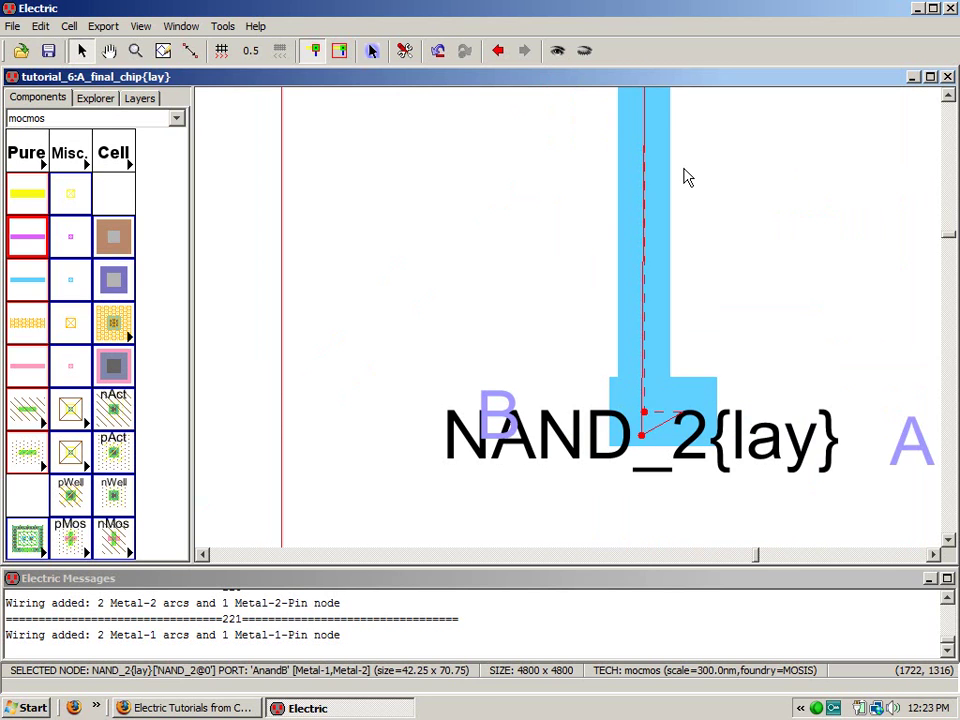
{"action": "key", "text": "ctrl+z"}
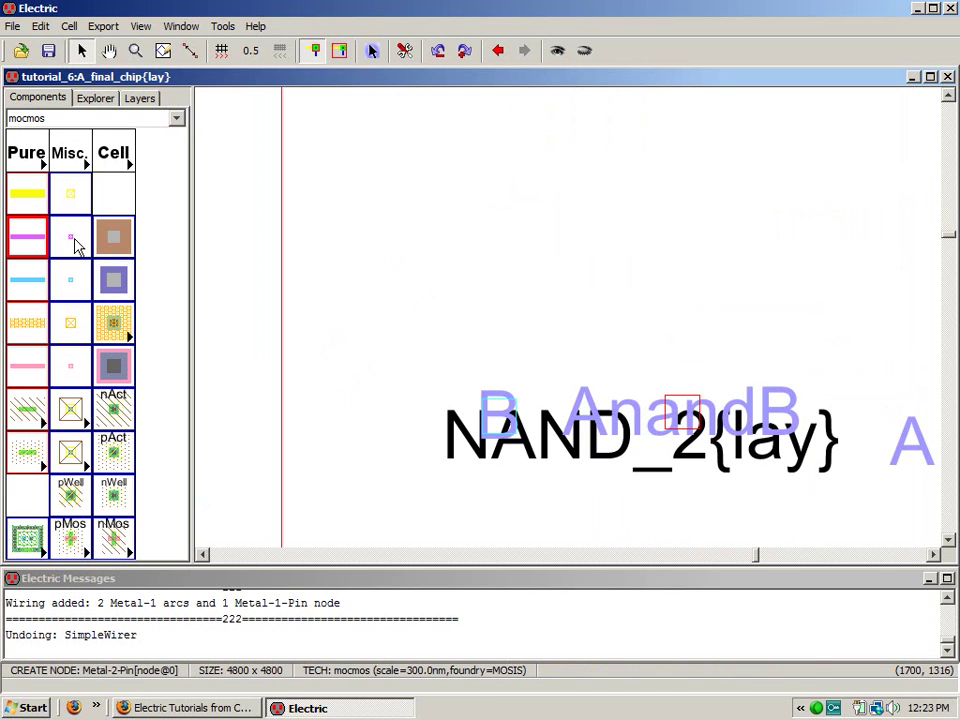
- Place a Metal-2 pin just above the NAND_2 cell, wire it to the AnandB port in Metal-2, and run a design-rule check
{"action": "key", "text": "ctrl+0"}
{"action": "key", "text": "ctrl+0"}
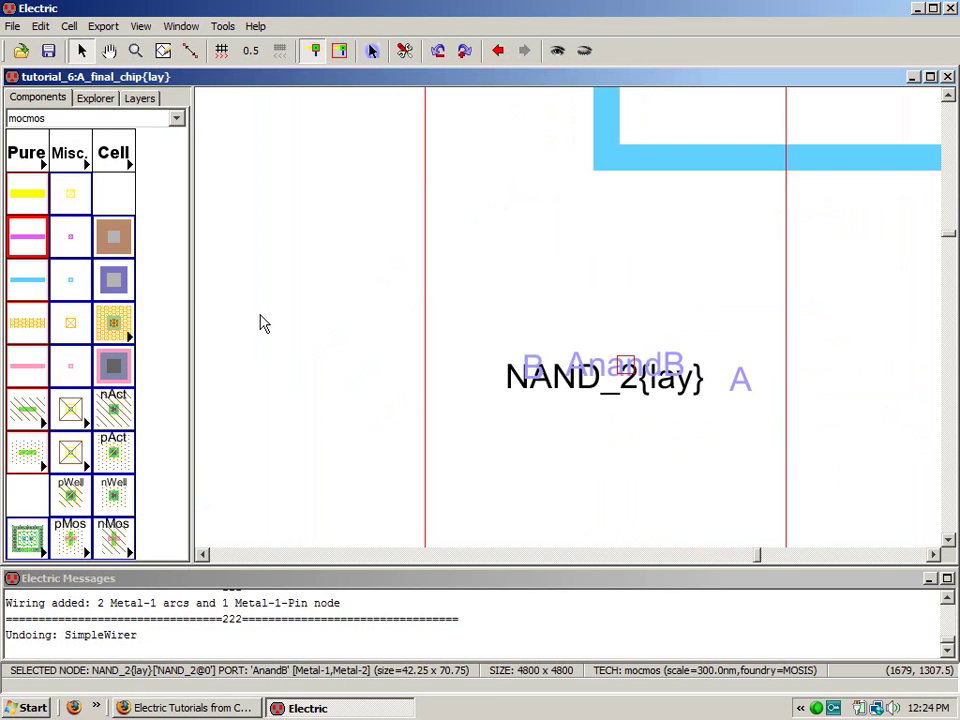
{"action": "left_click", "coordinate": [70, 236]}
{"action": "left_click", "coordinate": [587, 141]}
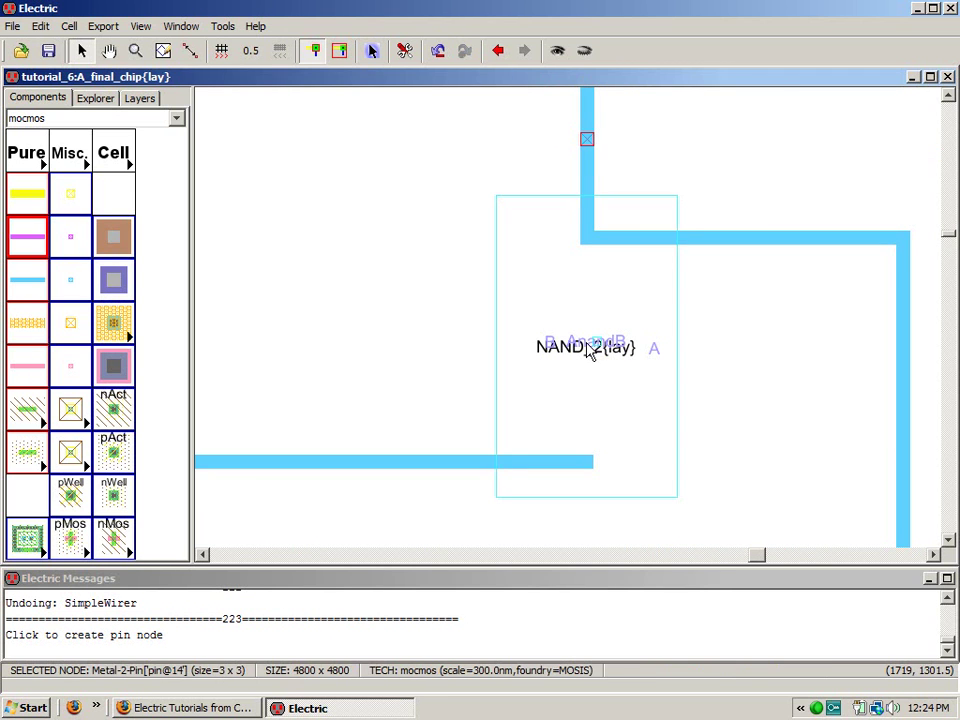
{"action": "right_click", "coordinate": [594, 345]}
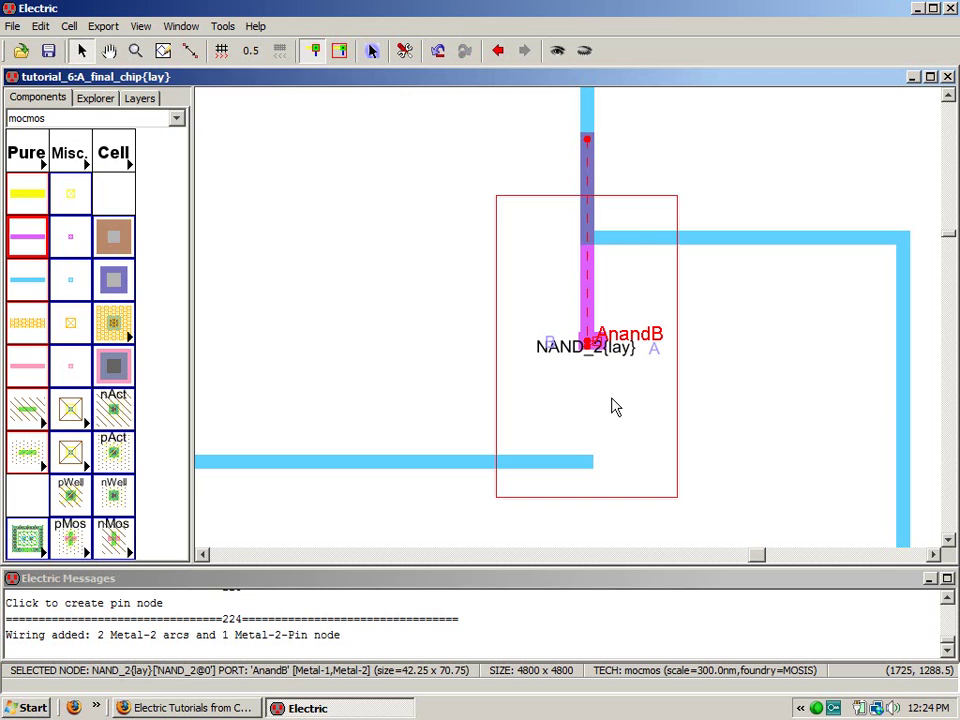
{"action": "key", "text": "F5"}
- Run a Metal-2 wire from the pin above NAND_2 to the right, then upward alongside the vertical Metal-1 vdd wire
{"action": "left_click", "coordinate": [375, 193]}
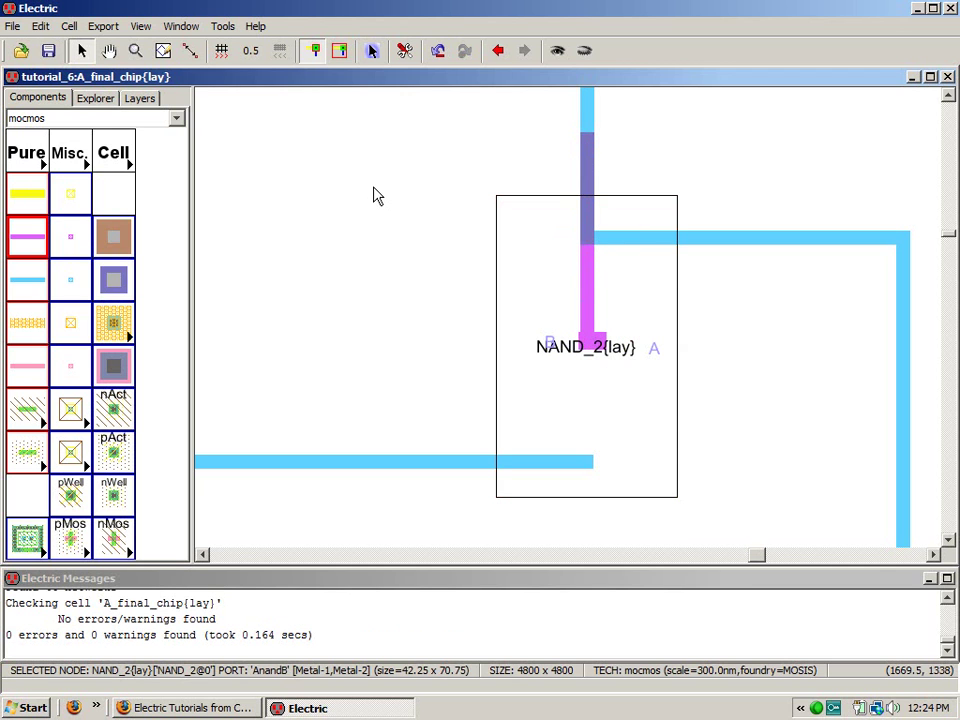
{"action": "right_click", "coordinate": [795, 149]}
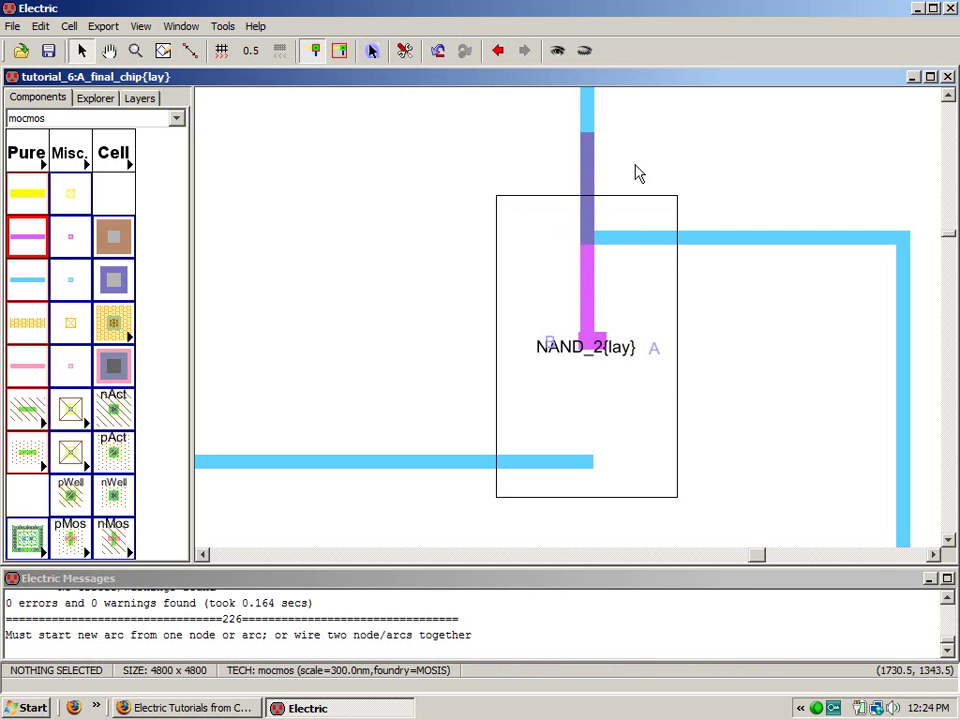
{"action": "left_click", "coordinate": [588, 142]}
{"action": "right_click", "coordinate": [821, 141]}
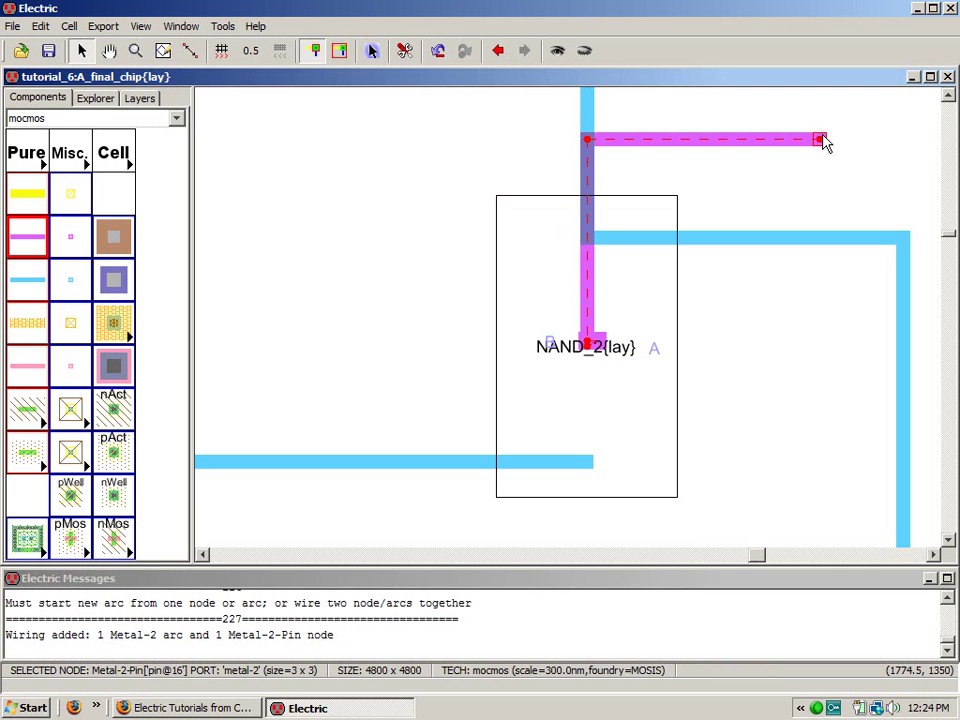
{"action": "key", "text": "ctrl+0"}
{"action": "key", "text": "ctrl+0"}
{"action": "key", "text": "ctrl+0"}
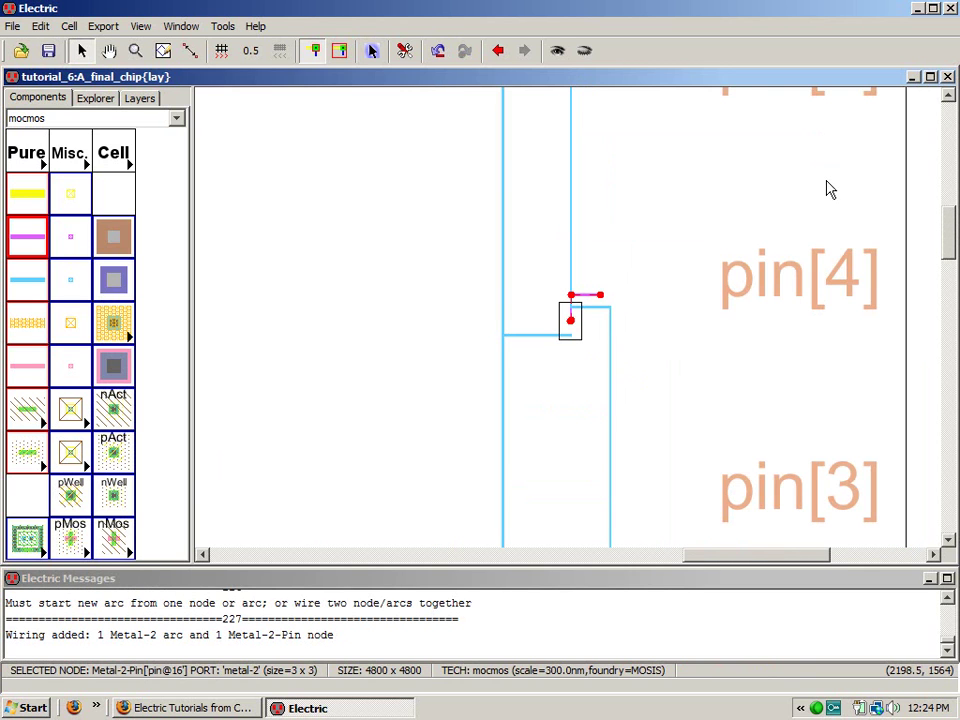
{"action": "right_click_drag", "start_coordinate": [606, 158], "coordinate": [610, 148]}
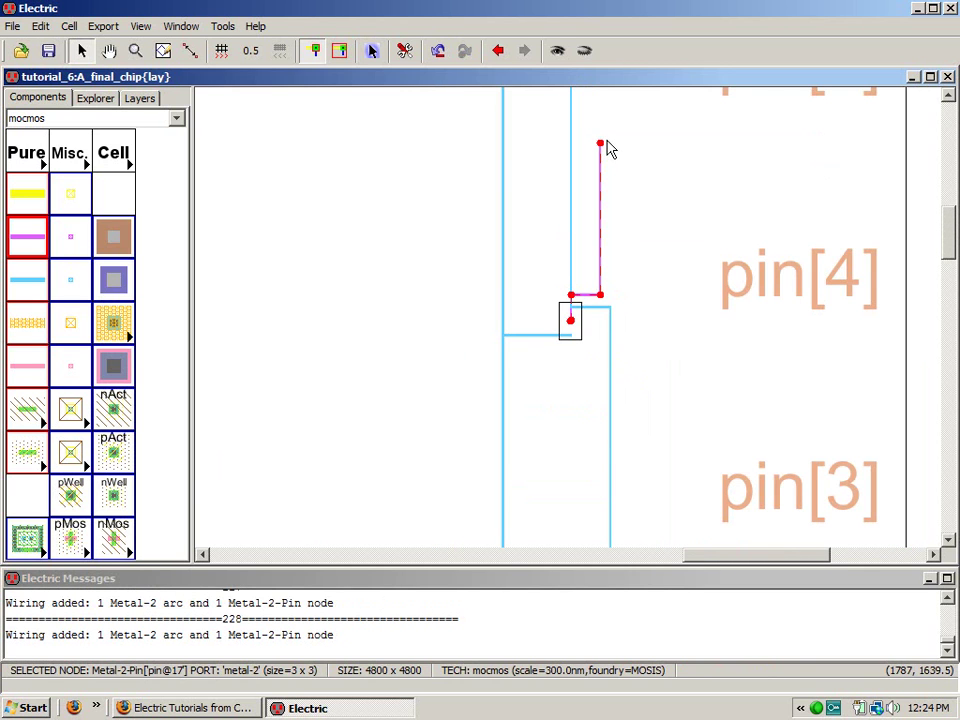
- Continue the Metal-2 wire up and across to the padframe's pin[5] port and run a design-rule check
{"action": "key", "text": "ctrl+9"}
{"action": "key", "text": "ctrl+0"}
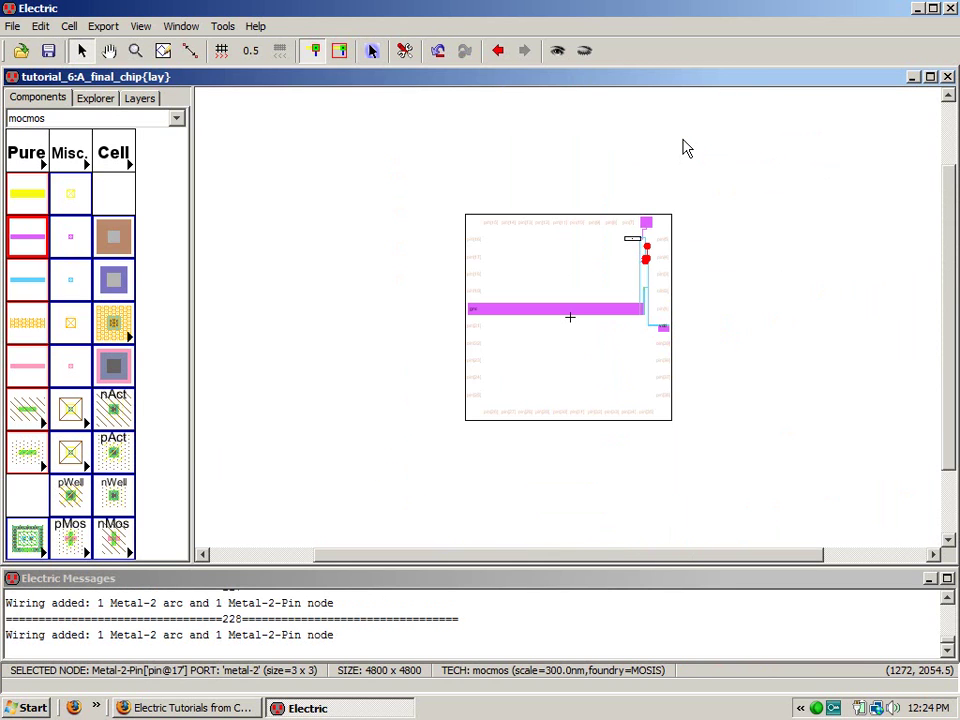
{"action": "right_click_drag", "start_coordinate": [626, 231], "coordinate": [687, 270], "text": "shift"}
{"action": "right_click", "coordinate": [456, 212]}
{"action": "right_click", "coordinate": [529, 208]}
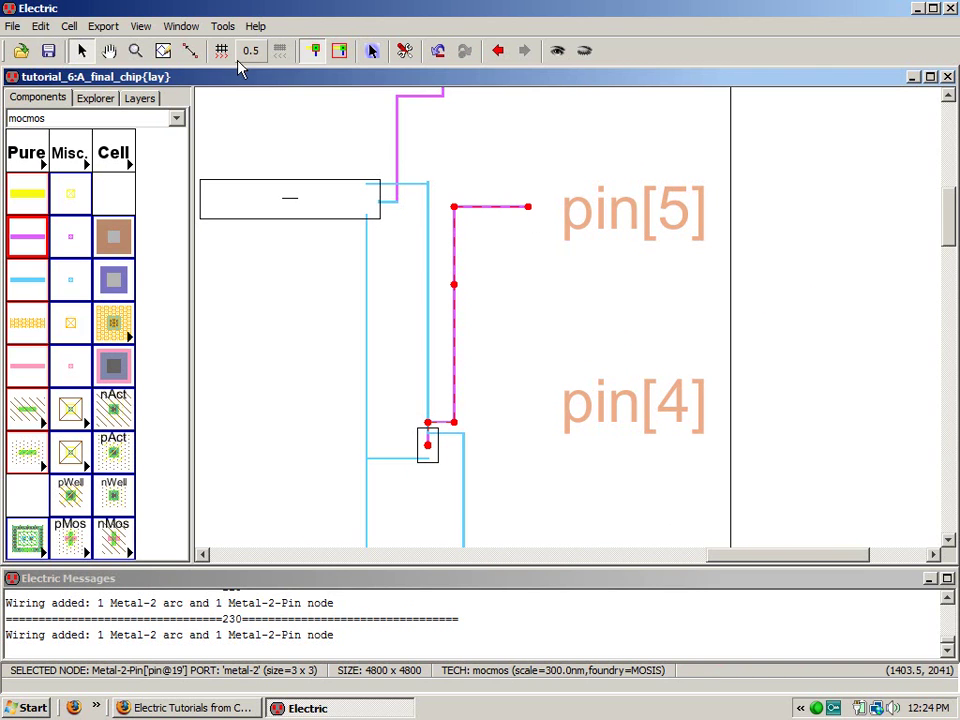
{"action": "left_click", "coordinate": [374, 52]}
{"action": "left_click", "coordinate": [632, 218]}
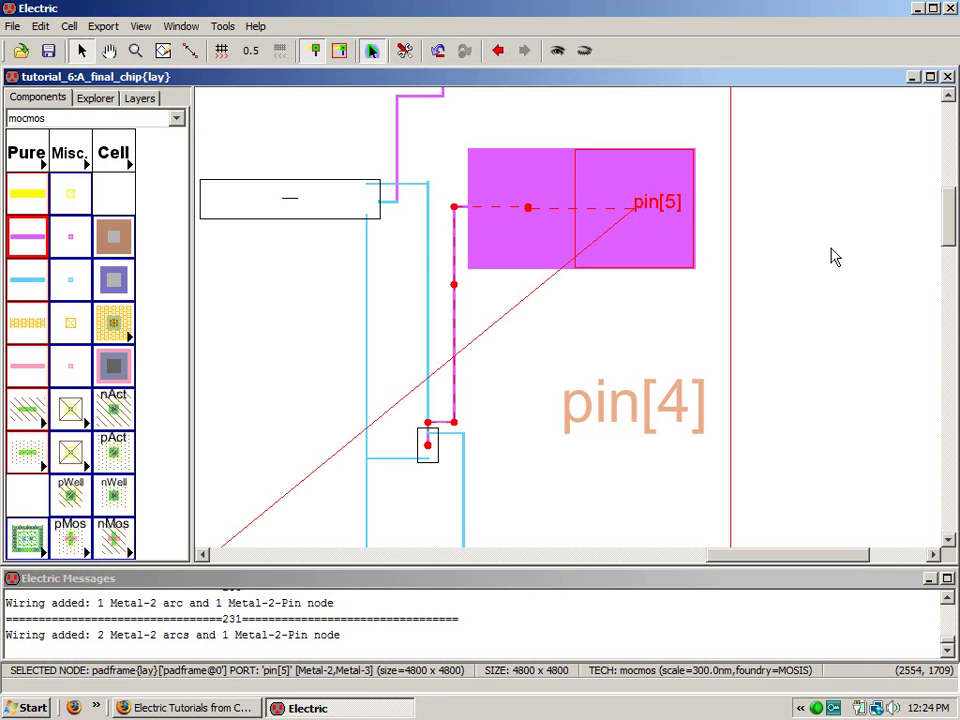
{"action": "key", "text": "F5"}
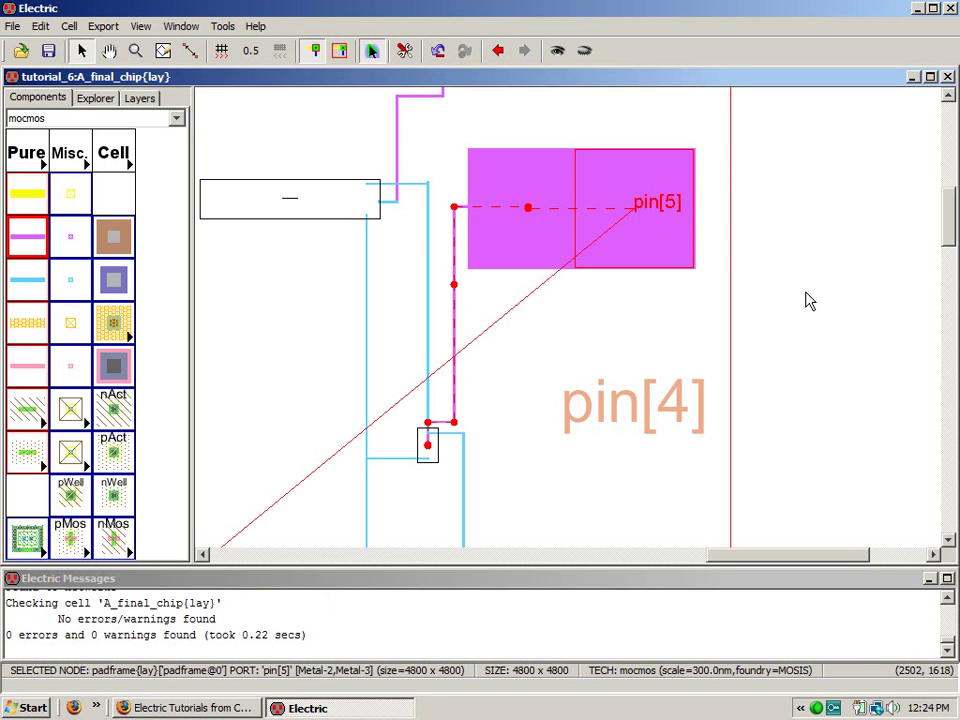
- Check the pin assignments of the NAND gate and the other circuits in the A_final_chip schematic
{"action": "scroll", "coordinate": [806, 300], "scroll_direction": "down", "scroll_amount": 3}
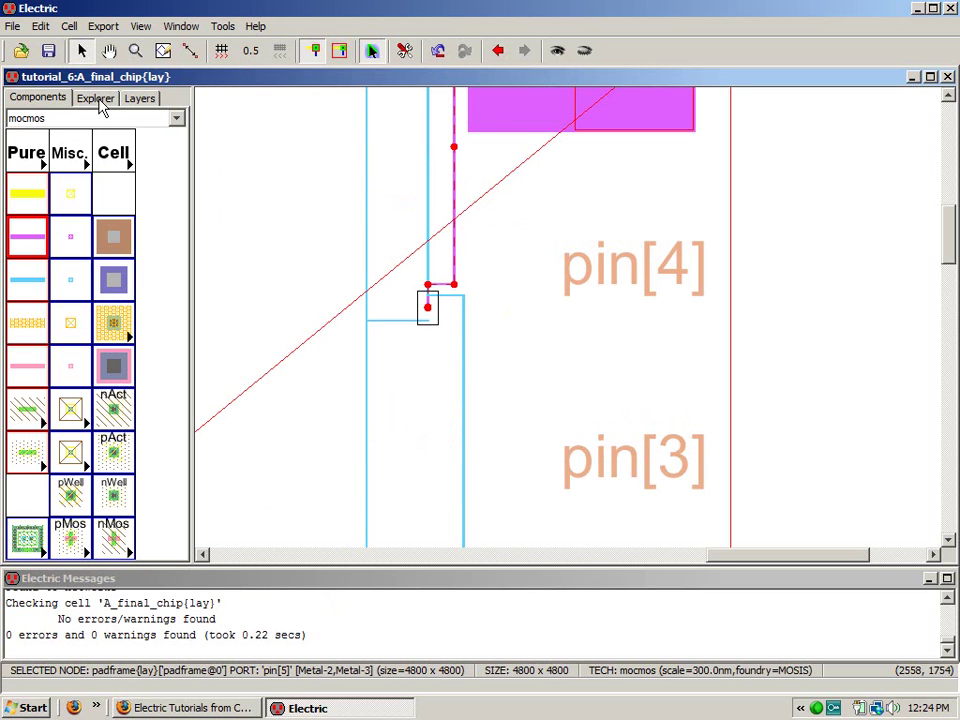
{"action": "left_click", "coordinate": [97, 98]}
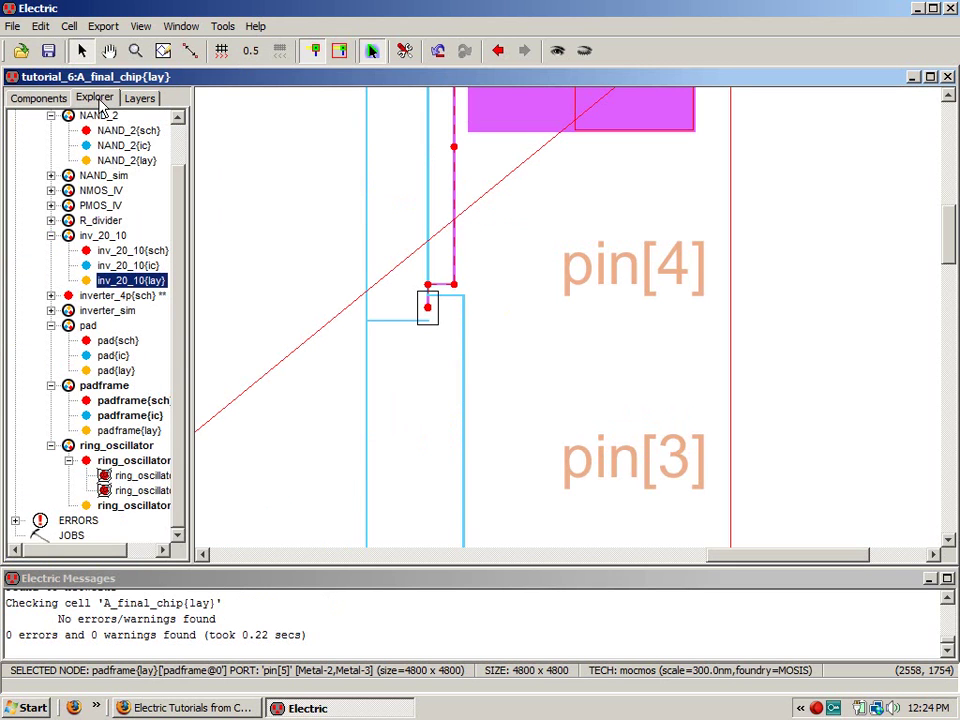
{"action": "double_click", "coordinate": [110, 402]}
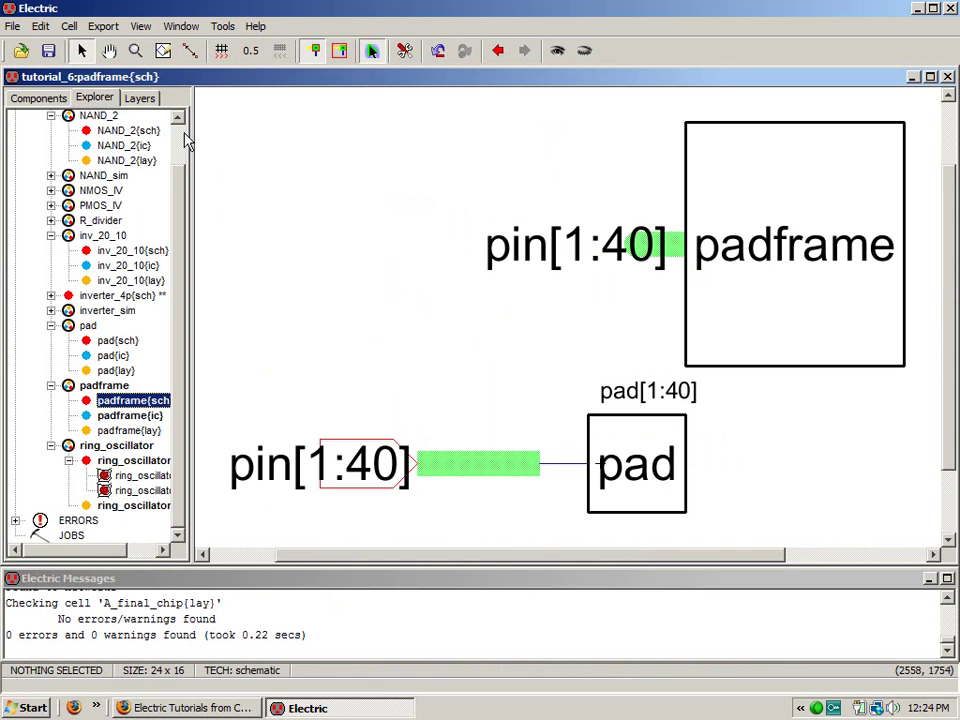
{"action": "scroll", "coordinate": [135, 120], "scroll_direction": "up", "scroll_amount": 1}
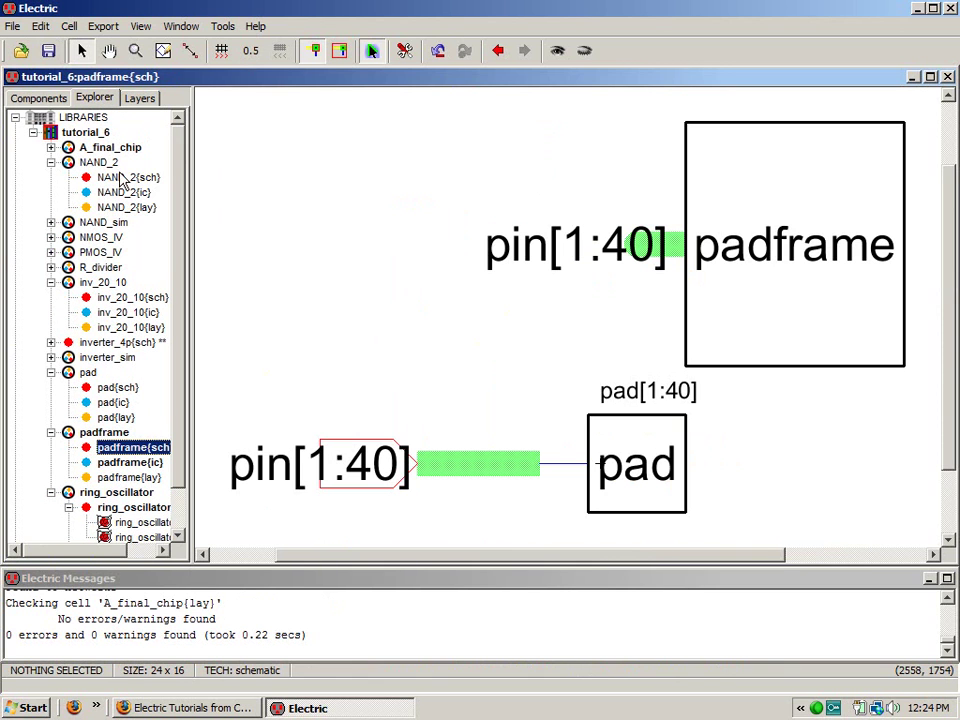
{"action": "double_click", "coordinate": [122, 178]}
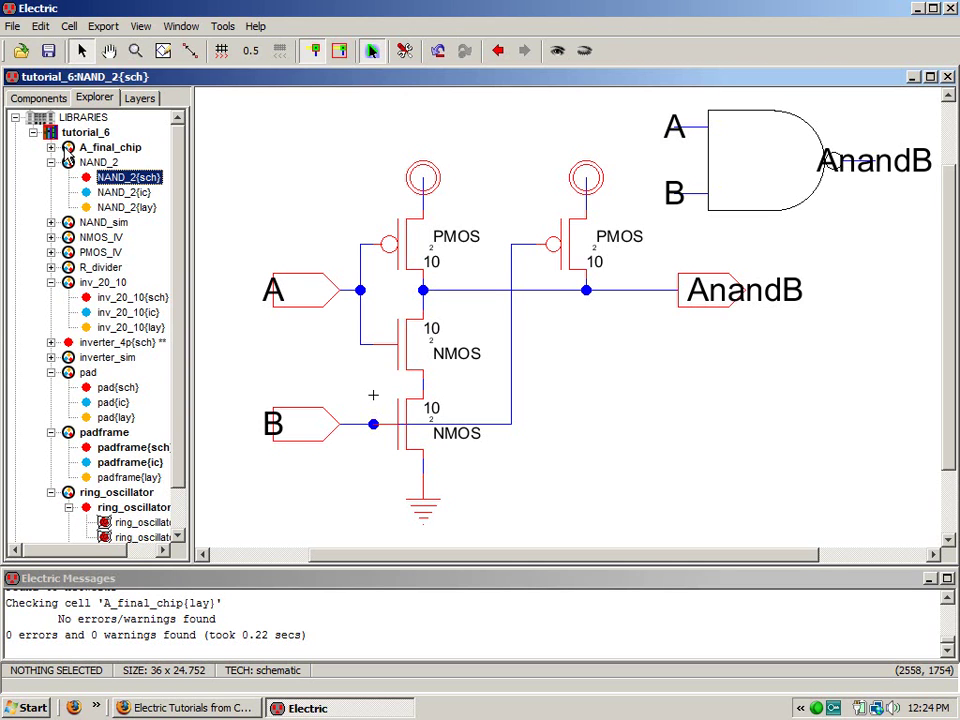
{"action": "left_click", "coordinate": [51, 147]}
{"action": "double_click", "coordinate": [100, 163]}
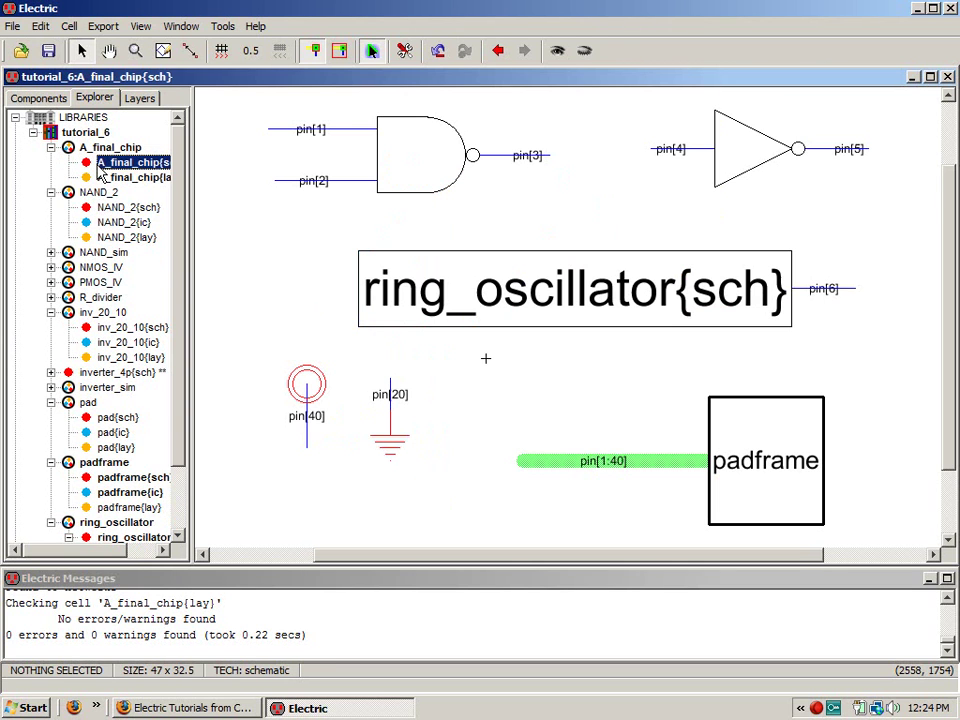
- Collapse the NAND_2 and inv_20_10 cells in the library tree and open the A_final_chip layout
{"action": "left_click", "coordinate": [51, 192]}
{"action": "left_click", "coordinate": [51, 267]}
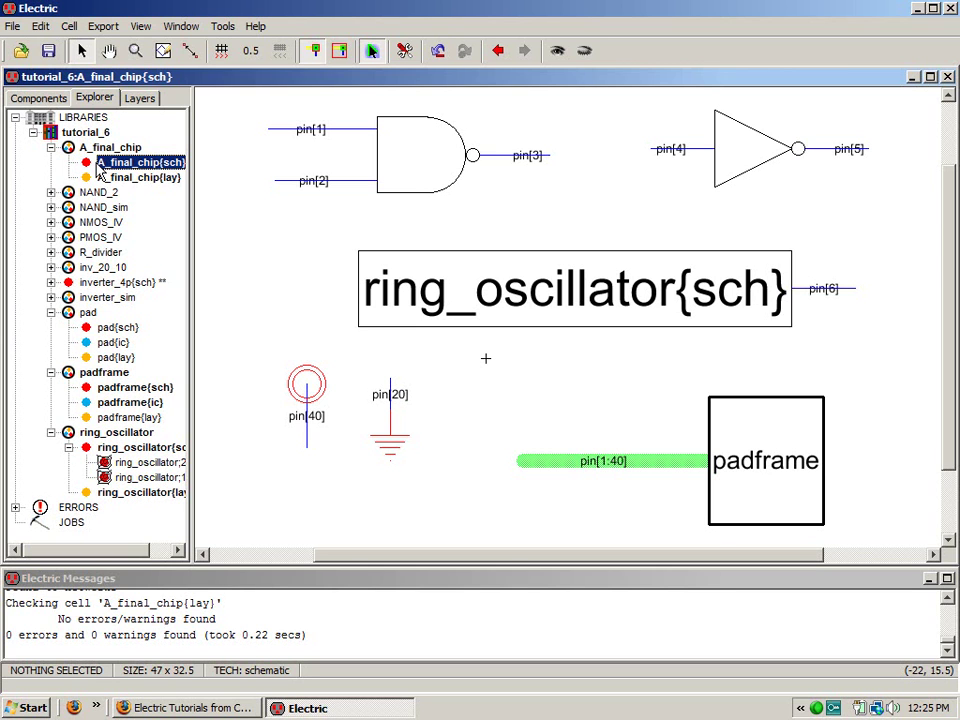
{"action": "double_click", "coordinate": [146, 177]}
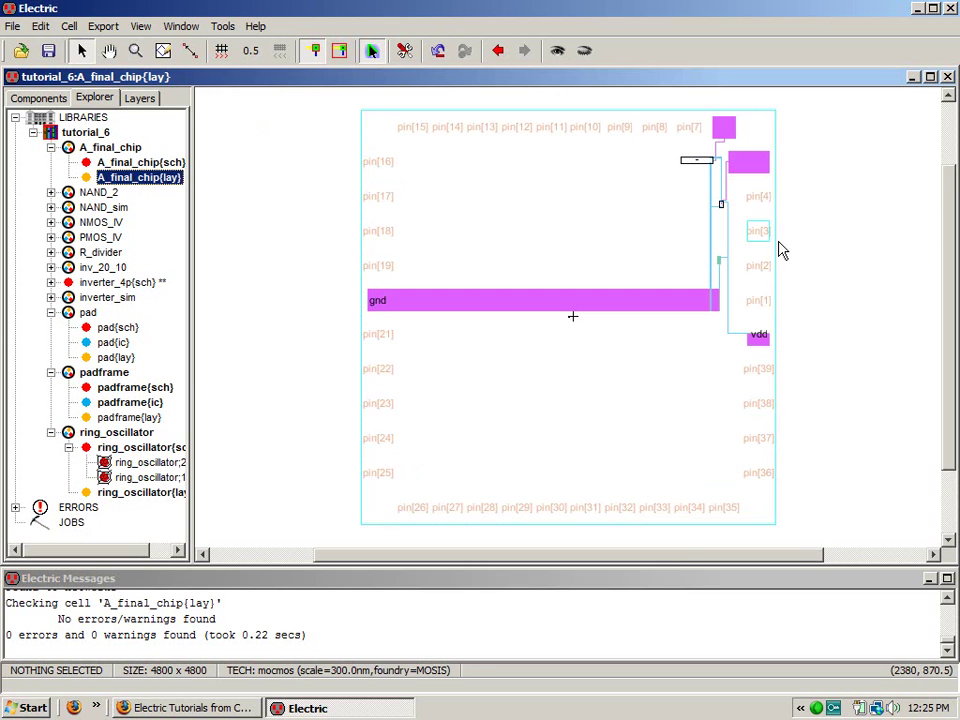
- Undo the Metal-2 wiring between NAND_2 and the padframe's pin[5], including the Metal-2 pin above NAND_2
{"action": "right_click_drag", "start_coordinate": [779, 242], "coordinate": [694, 161], "text": "shift"}
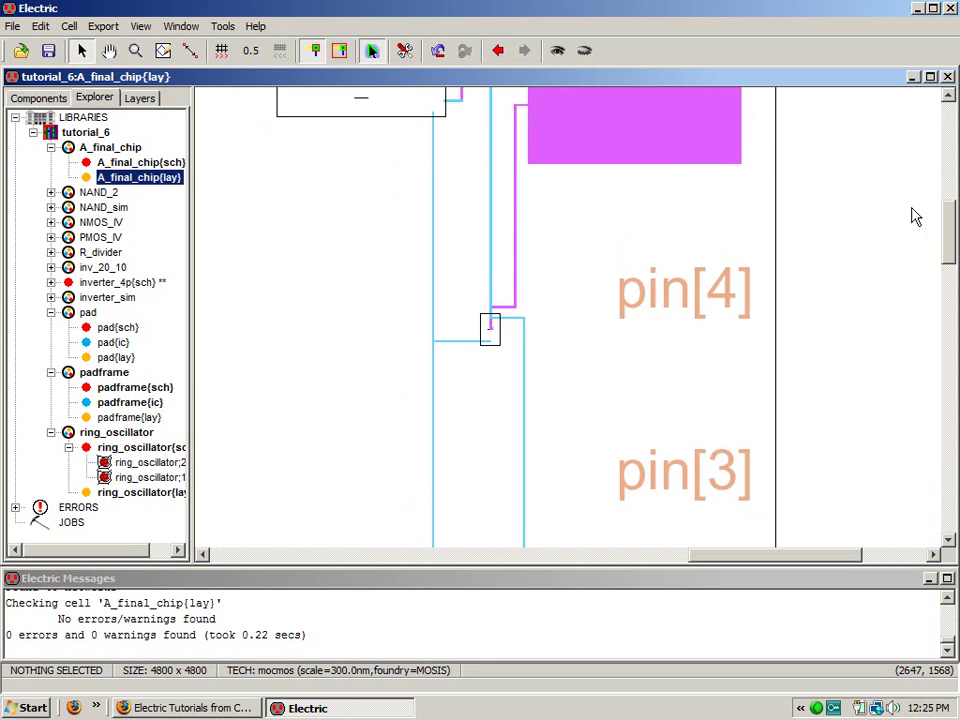
{"action": "key", "text": "ctrl+z"}
{"action": "key", "text": "ctrl+z"}
{"action": "key", "text": "ctrl+z"}
{"action": "key", "text": "ctrl+z"}
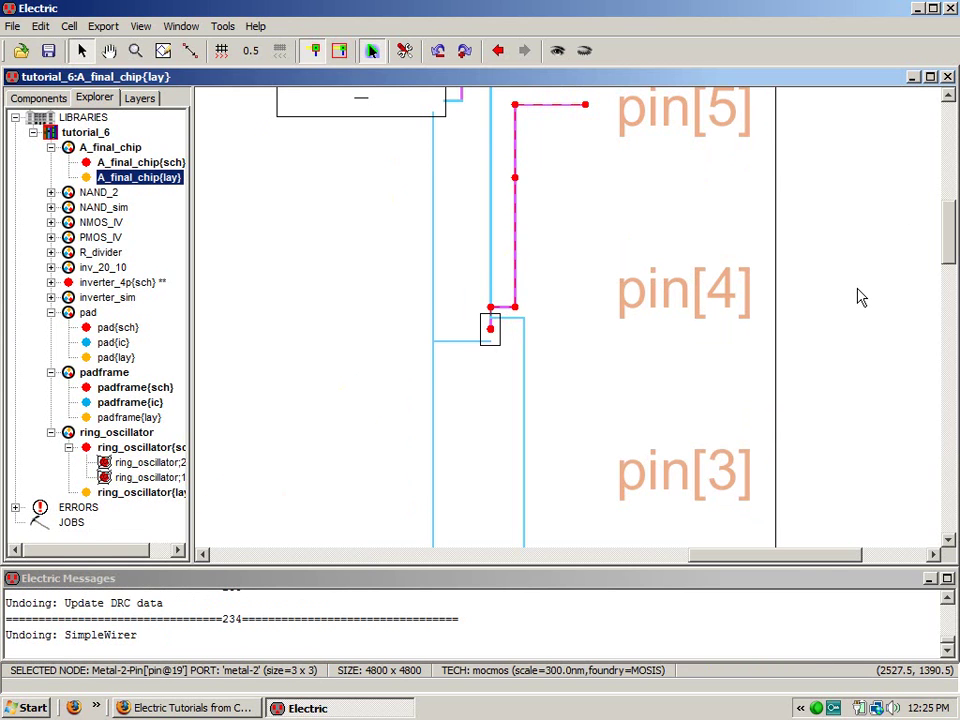
{"action": "key", "text": "ctrl+z"}
{"action": "key", "text": "ctrl+z"}
{"action": "key", "text": "ctrl+z"}
{"action": "key", "text": "ctrl+z"}
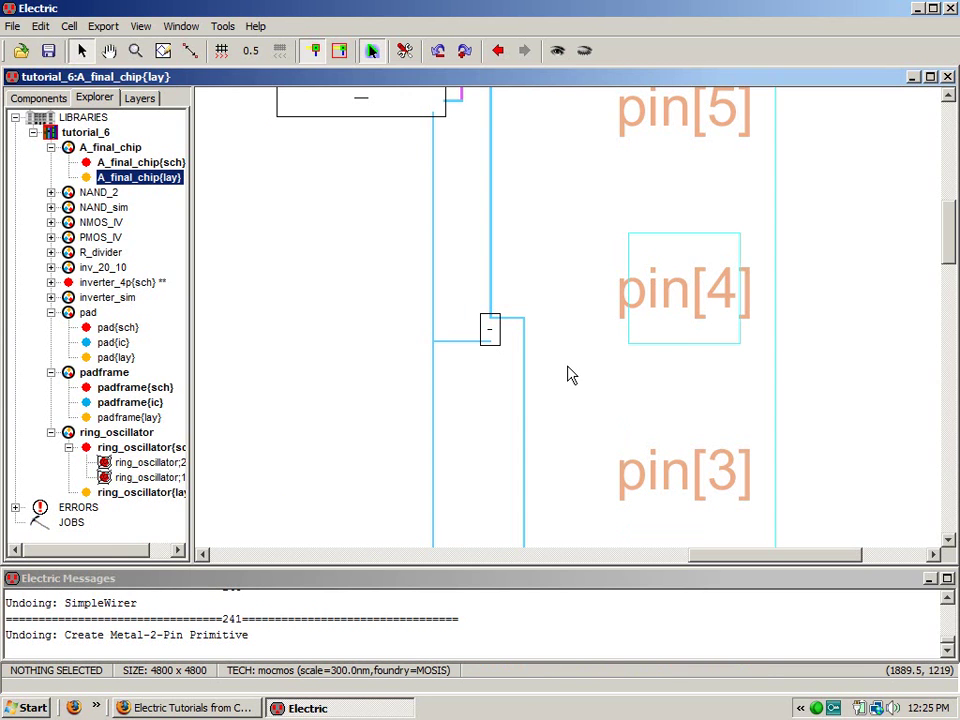
- Delete the Metal-1 wires attached to the vdd and gnd ports of the inv_20_10 cell
{"action": "scroll", "coordinate": [570, 374], "scroll_direction": "down", "scroll_amount": 3}
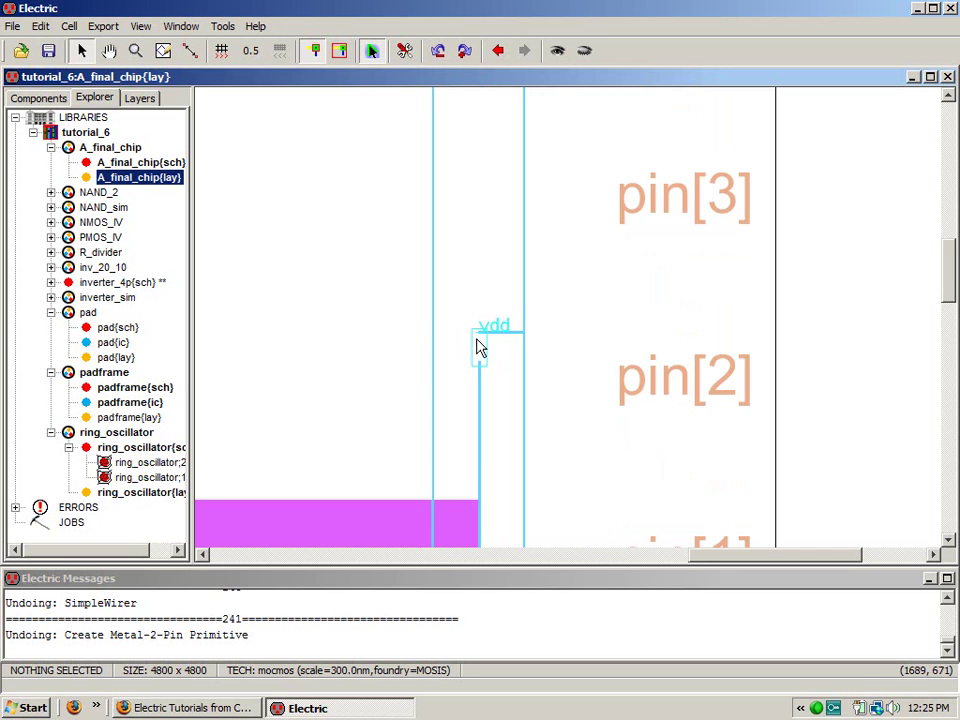
{"action": "left_click_drag", "start_coordinate": [444, 303], "coordinate": [525, 390]}
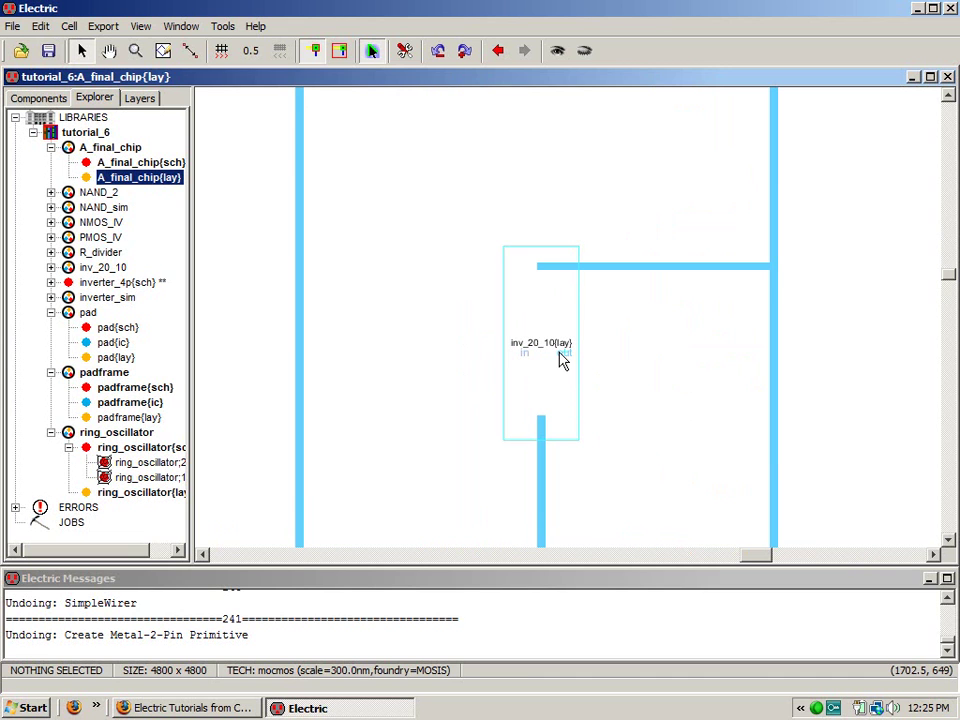
{"action": "left_click", "coordinate": [563, 360]}
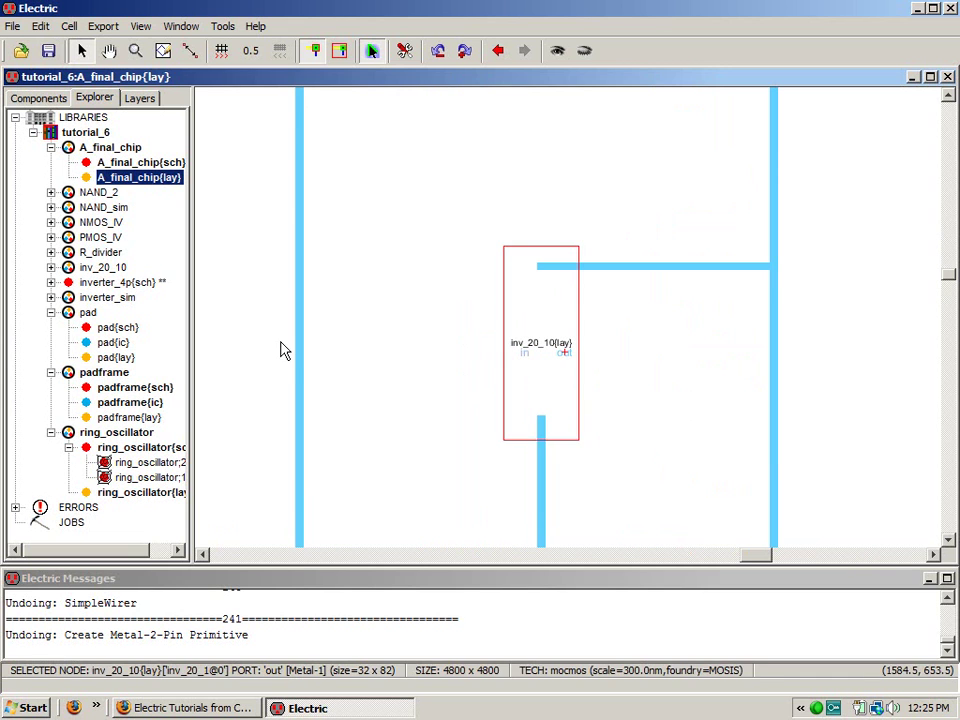
{"action": "left_click", "coordinate": [40, 98]}
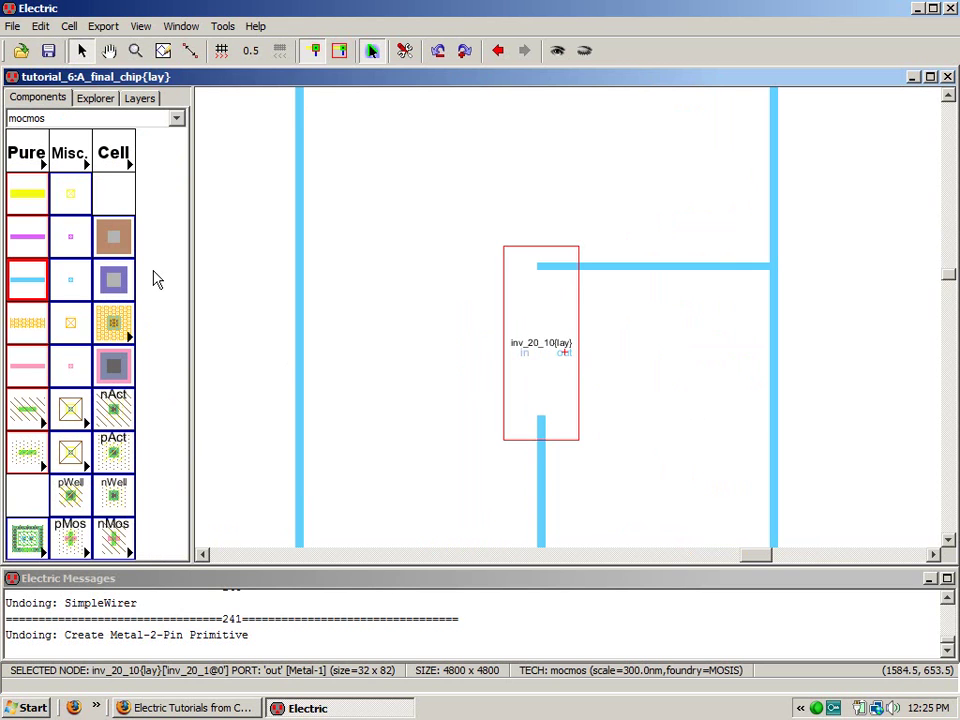
{"action": "left_click", "coordinate": [710, 275]}
{"action": "left_click", "coordinate": [710, 270]}
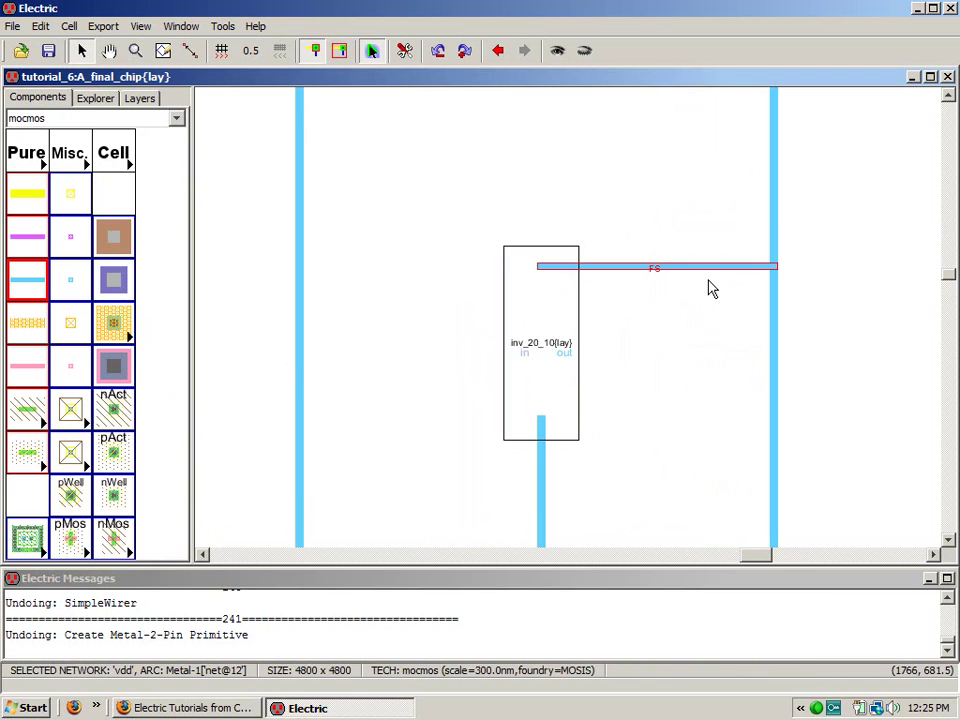
{"action": "key", "text": "Delete"}
{"action": "left_click", "coordinate": [540, 514]}
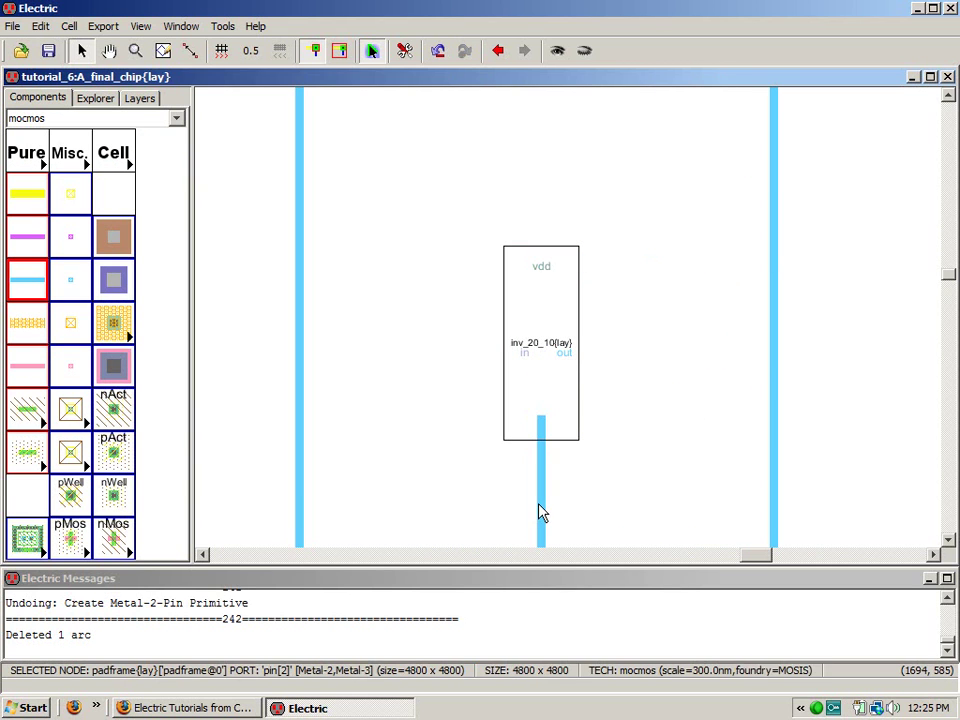
{"action": "left_click", "coordinate": [548, 514]}
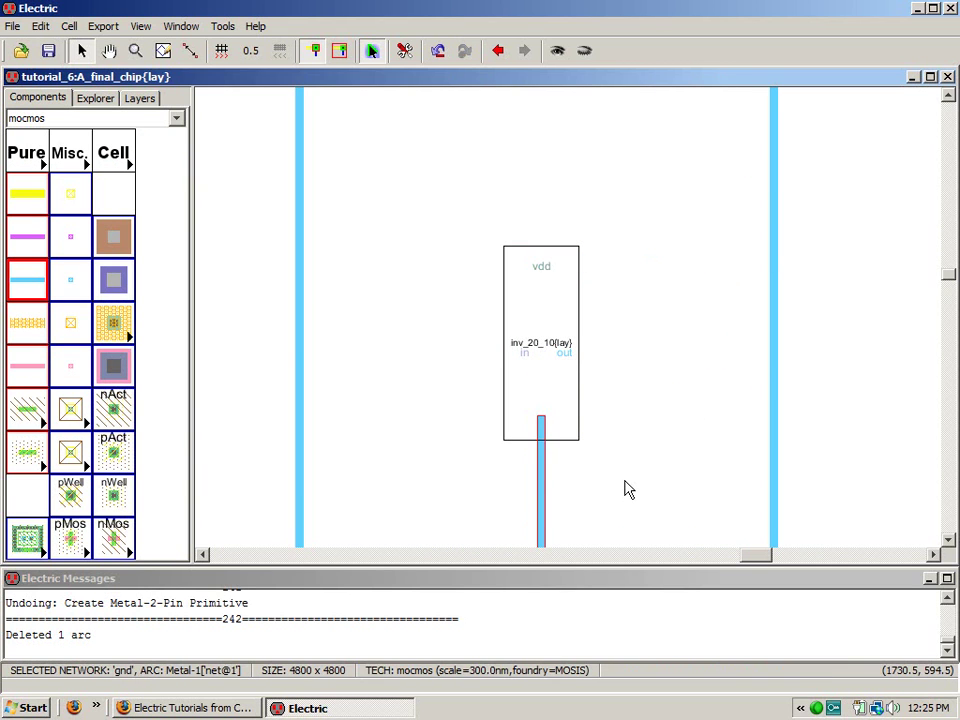
{"action": "key", "text": "Delete"}
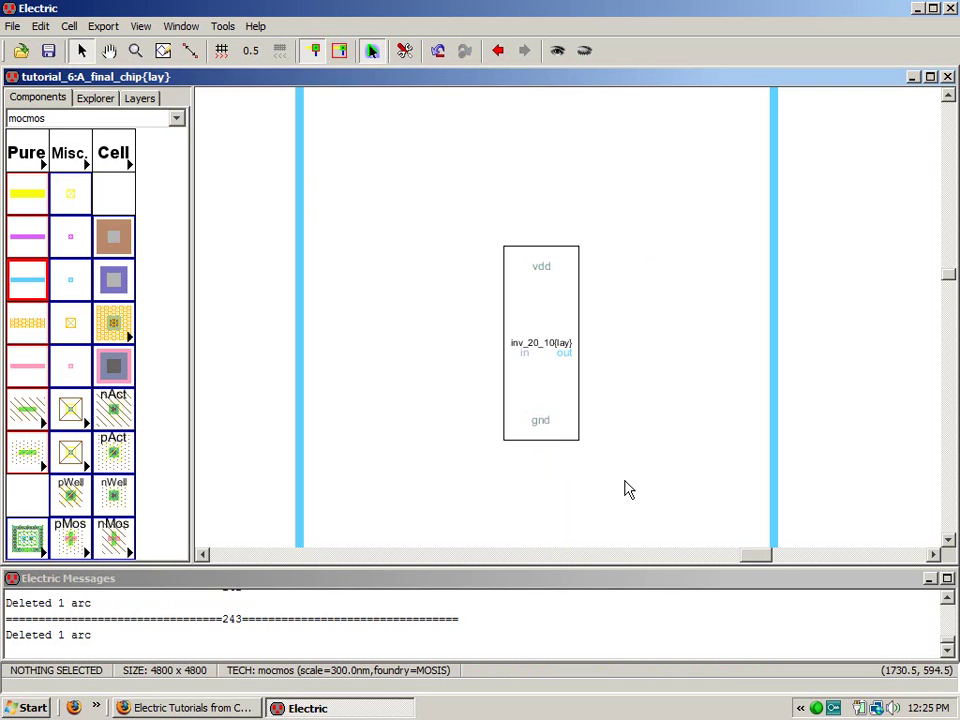
- Delete the horizontal Metal-1 wire that ties NAND_2's gnd port to the vertical gnd wire
{"action": "key", "text": "ctrl+0"}
{"action": "key", "text": "ctrl+0"}
{"action": "key", "text": "ctrl+0"}
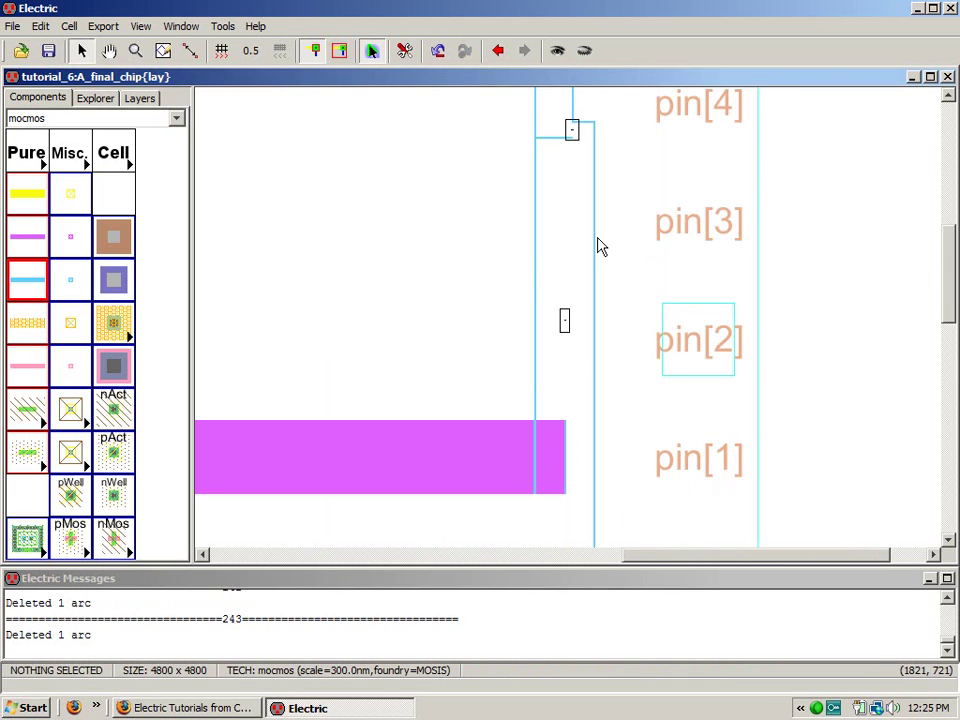
{"action": "key", "text": "ctrl+0"}
{"action": "left_click", "coordinate": [555, 145]}
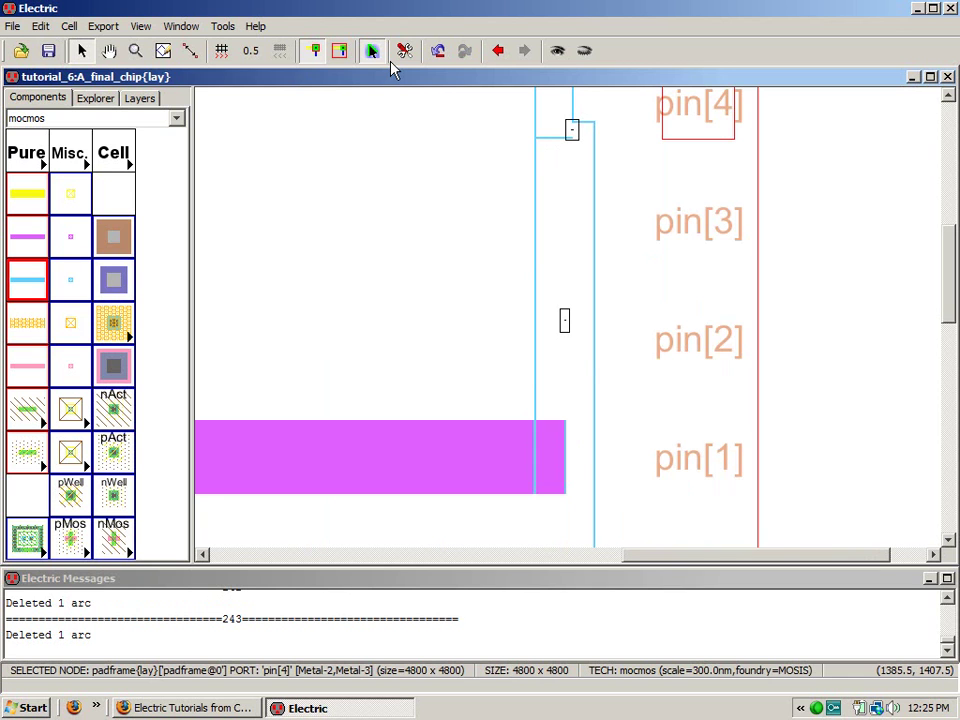
{"action": "right_click_drag", "start_coordinate": [617, 195], "coordinate": [508, 113]}
{"action": "left_click", "coordinate": [516, 299]}
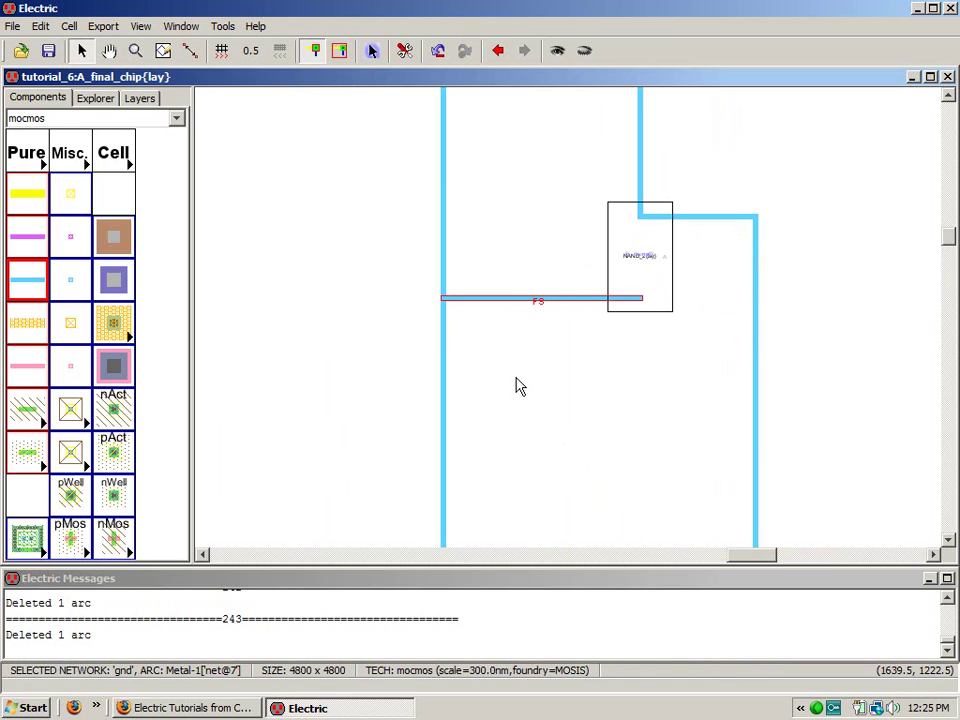
{"action": "key", "text": "Delete"}
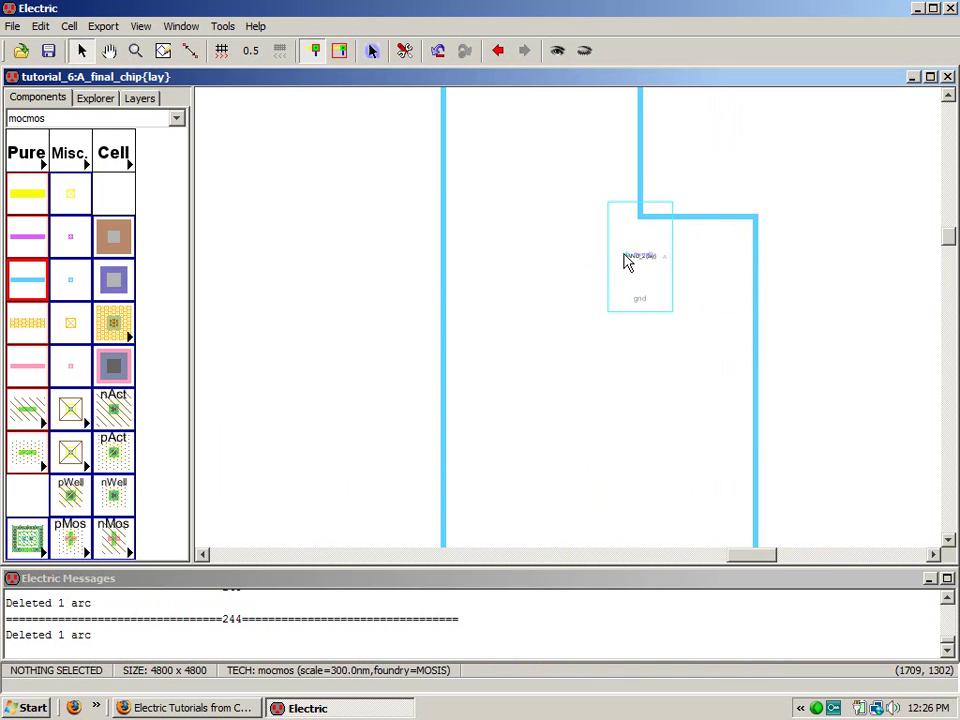
- Shift the horizontal vdd wire at NAND_2 up by 29 units and delete the short Metal-1 segment into the cell
{"action": "left_click_drag", "start_coordinate": [708, 229], "coordinate": [709, 184]}
{"action": "left_click", "coordinate": [640, 196]}
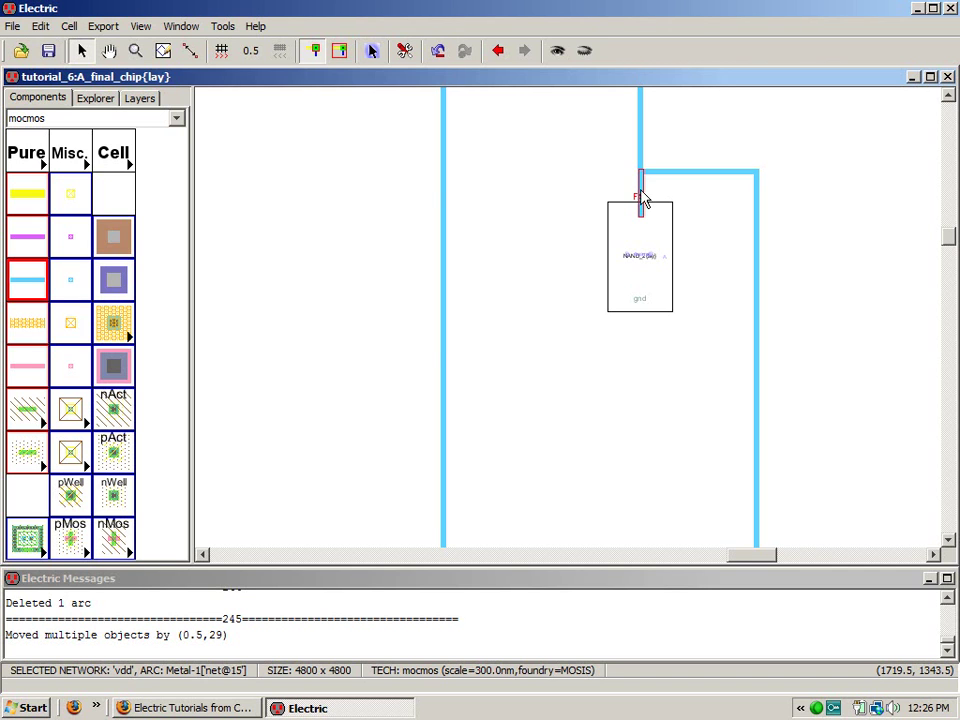
{"action": "key", "text": "Delete"}
- Delete the remaining vertical Metal-1 wire that runs down into NAND_2's vdd port
{"action": "left_click", "coordinate": [642, 197]}
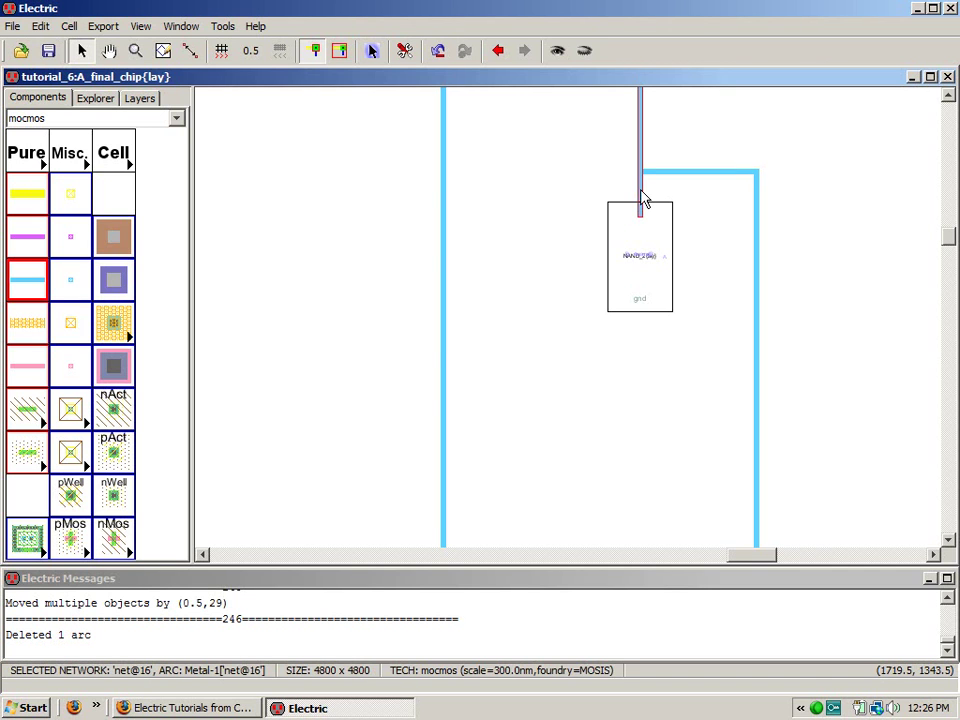
{"action": "left_click", "coordinate": [653, 232]}
{"action": "left_click", "coordinate": [636, 216]}
{"action": "left_click", "coordinate": [643, 224]}
{"action": "left_click", "coordinate": [643, 214]}
{"action": "left_click", "coordinate": [643, 223]}
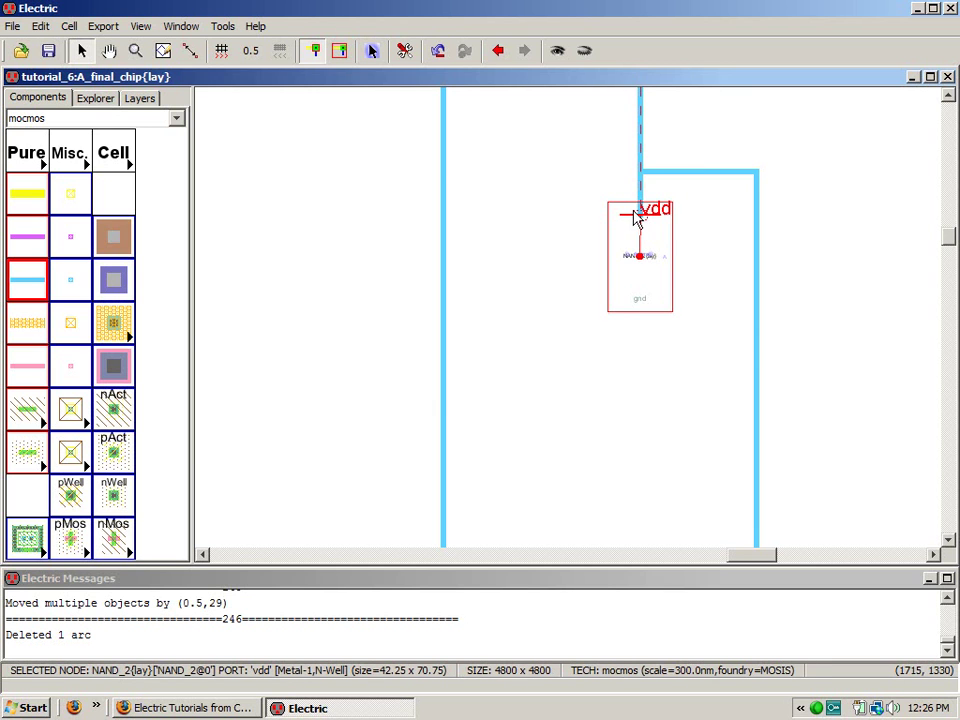
{"action": "key", "text": "f"}
{"action": "left_click", "coordinate": [617, 360]}
{"action": "left_click", "coordinate": [615, 380]}
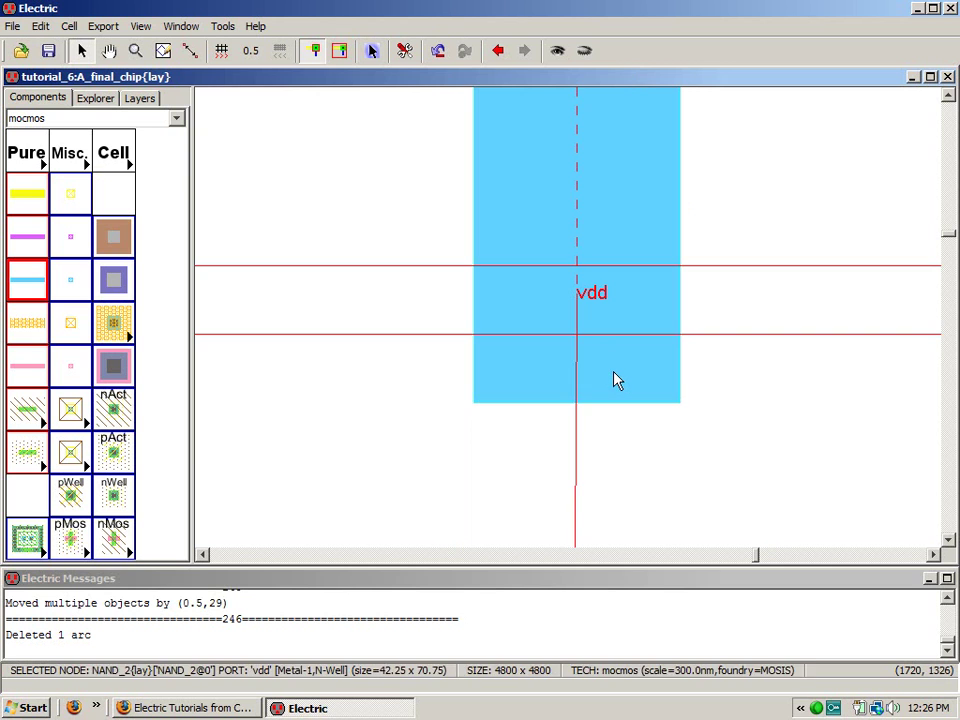
{"action": "left_click", "coordinate": [615, 380]}
{"action": "key", "text": "Delete"}
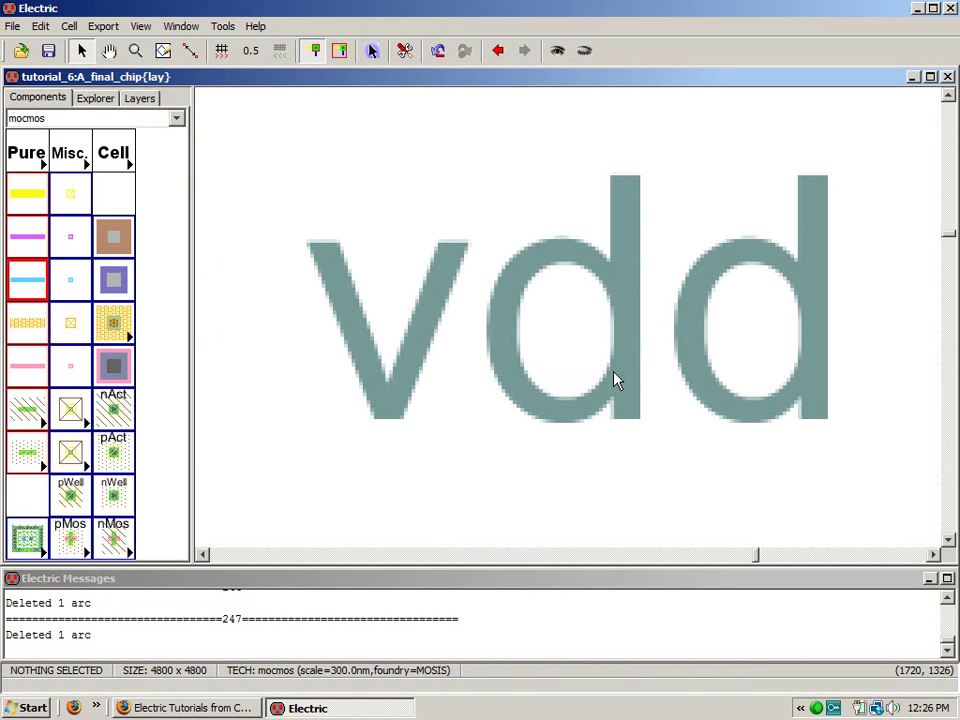
- Swap the two gate cells, moving inv_20_10 up 664 units beside the vdd wire and placing NAND_2 below it between the vertical wires
{"action": "key", "text": "ctrl+9"}
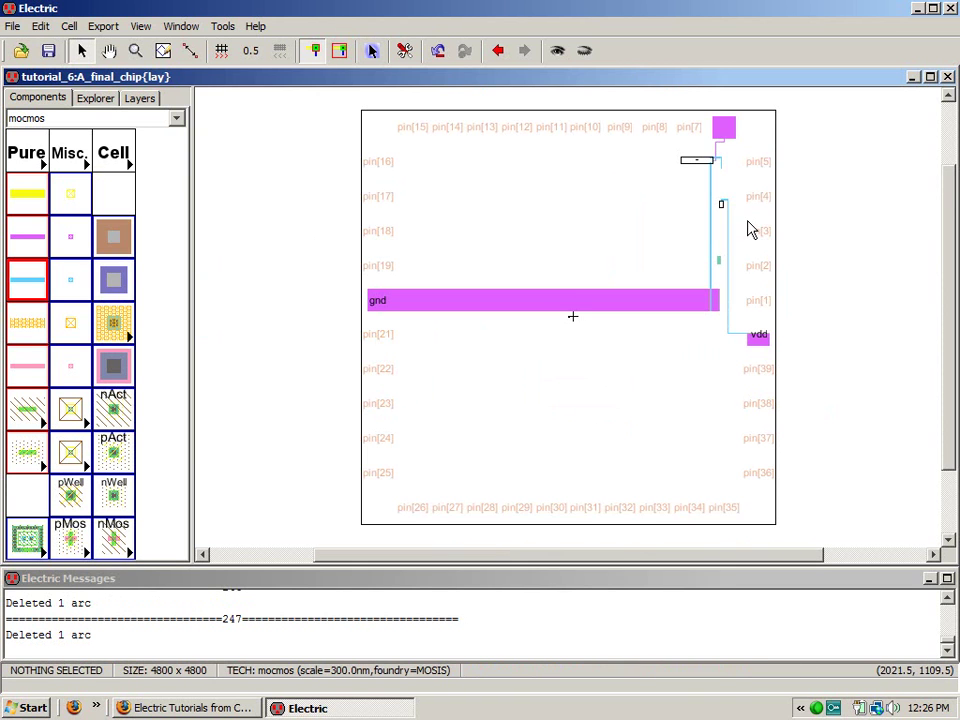
{"action": "left_click_drag", "start_coordinate": [664, 177], "coordinate": [777, 218]}
{"action": "key", "text": "f"}
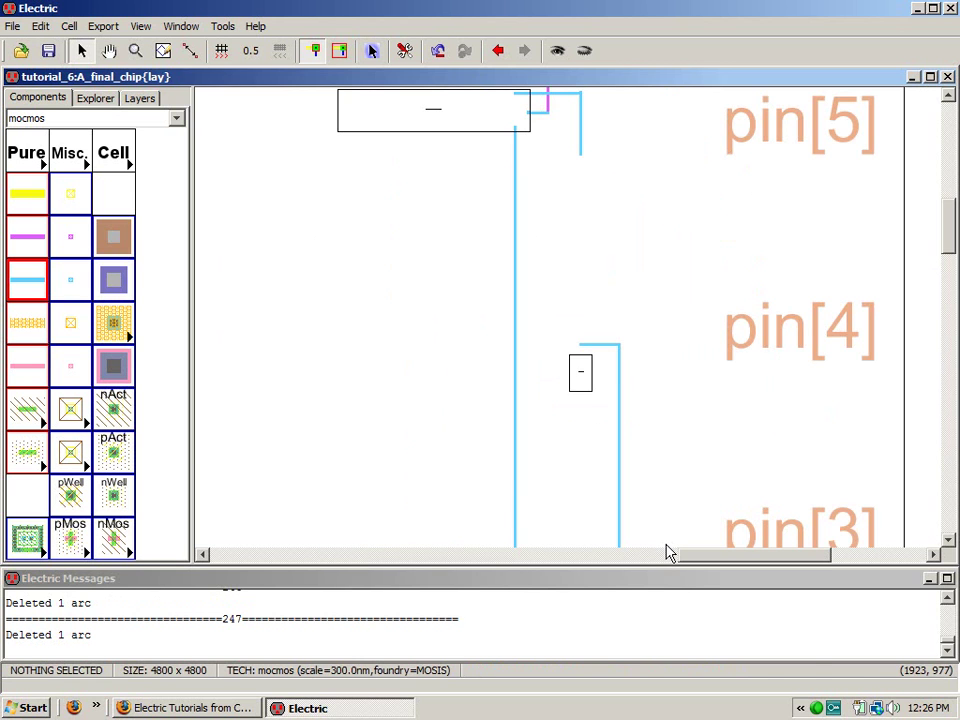
{"action": "left_click_drag", "start_coordinate": [583, 375], "coordinate": [450, 480]}
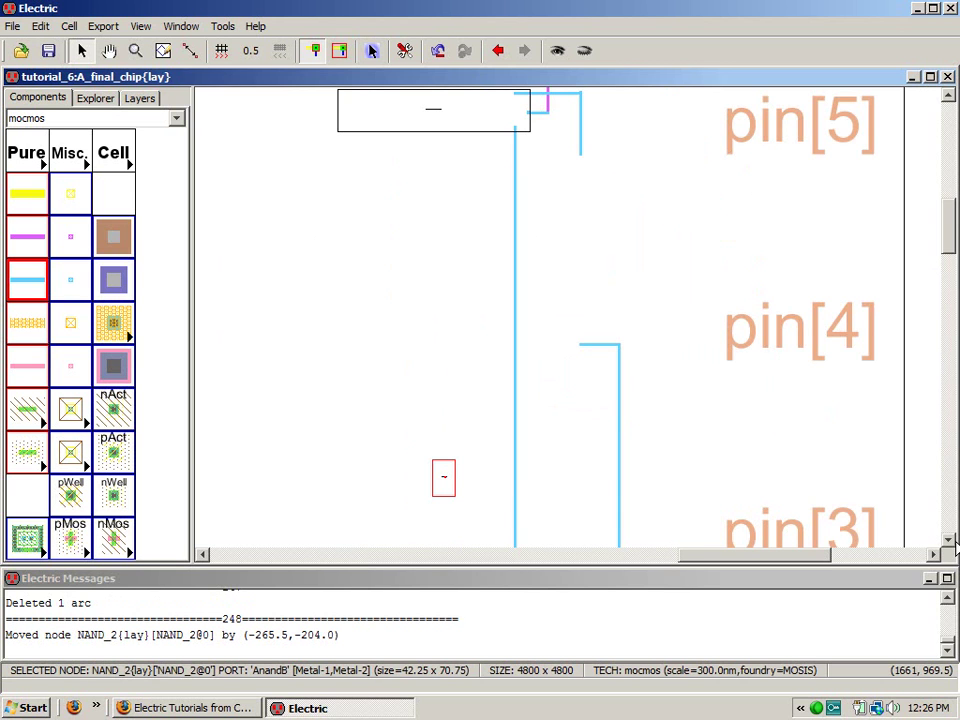
{"action": "scroll", "coordinate": [586, 480], "scroll_direction": "down", "scroll_amount": 5}
{"action": "left_click_drag", "start_coordinate": [568, 455], "coordinate": [572, 113]}
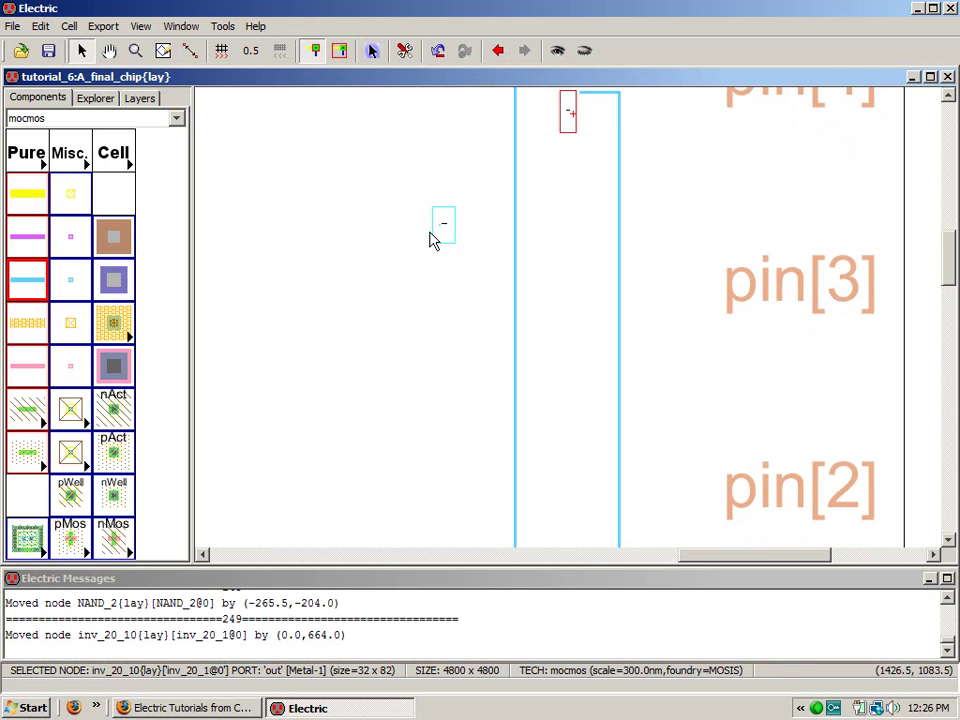
{"action": "left_click_drag", "start_coordinate": [444, 236], "coordinate": [572, 400]}
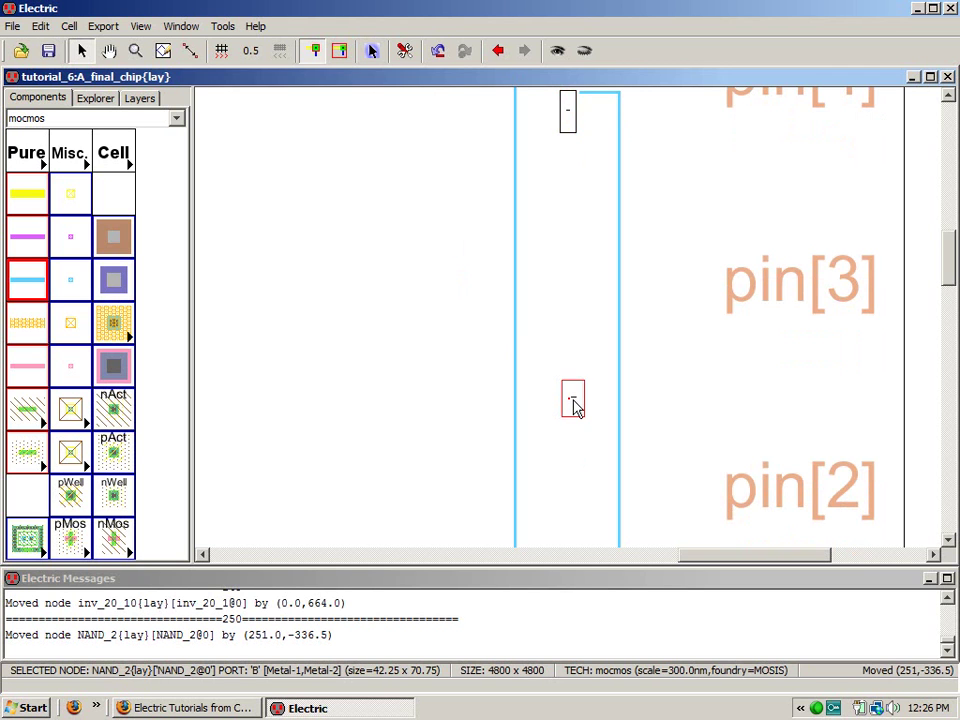
- Nudge inv_20_10 by (3, 6) and wire its vdd port to the end of the horizontal vdd wire in Metal-1
{"action": "left_click", "coordinate": [950, 97]}
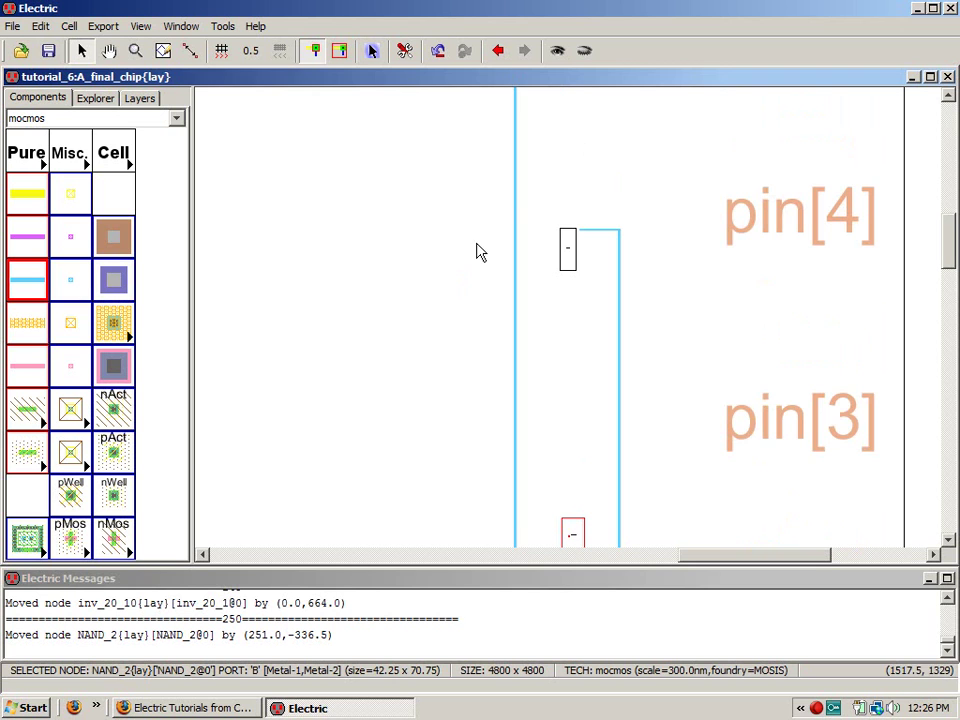
{"action": "left_click_drag", "start_coordinate": [491, 206], "coordinate": [664, 283]}
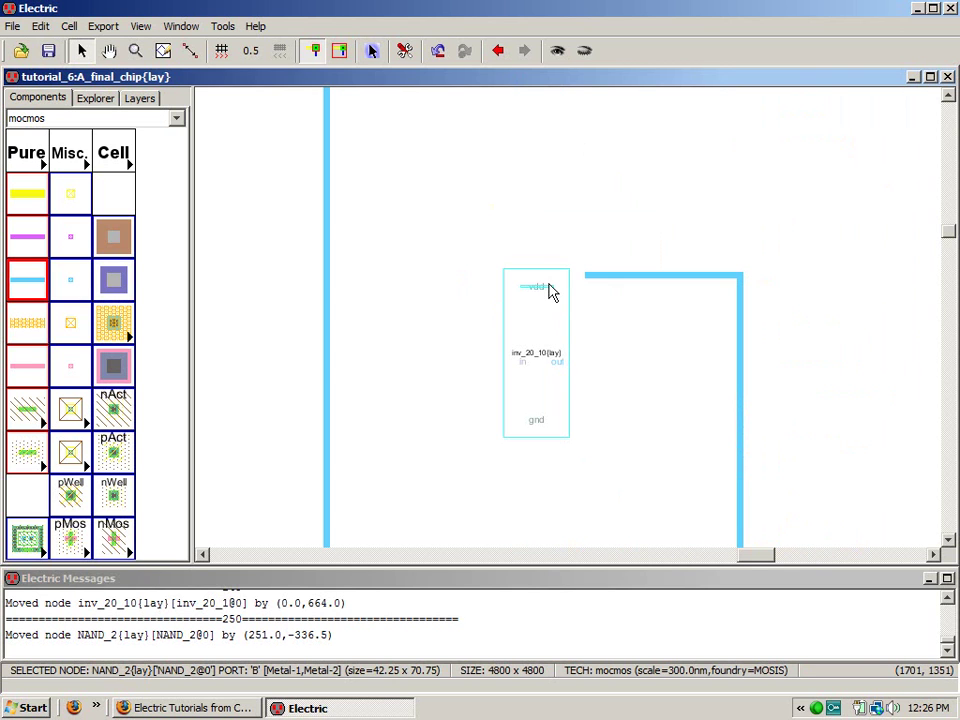
{"action": "left_click_drag", "start_coordinate": [542, 343], "coordinate": [550, 312]}
{"action": "right_click", "coordinate": [593, 275]}
{"action": "left_click", "coordinate": [654, 214]}
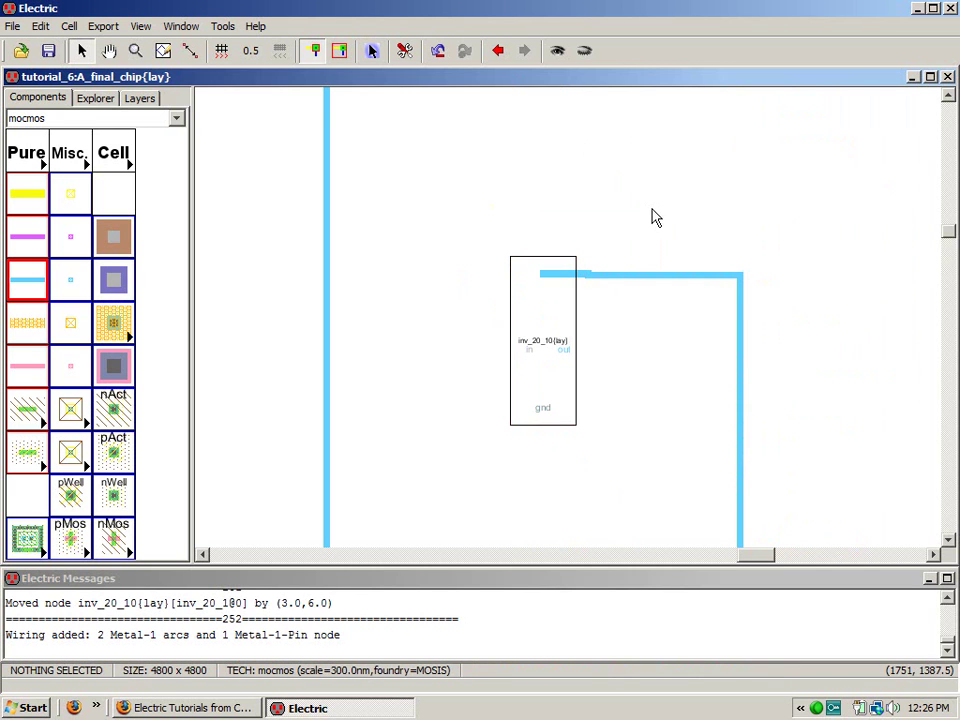
- Extend the ring oscillator's vertical Metal-1 vdd wire down to the inverter's vdd wire and run a design-rule check
{"action": "scroll", "coordinate": [546, 270], "scroll_direction": "up", "scroll_amount": 5}
{"action": "scroll", "coordinate": [578, 208], "scroll_direction": "up", "scroll_amount": 3}
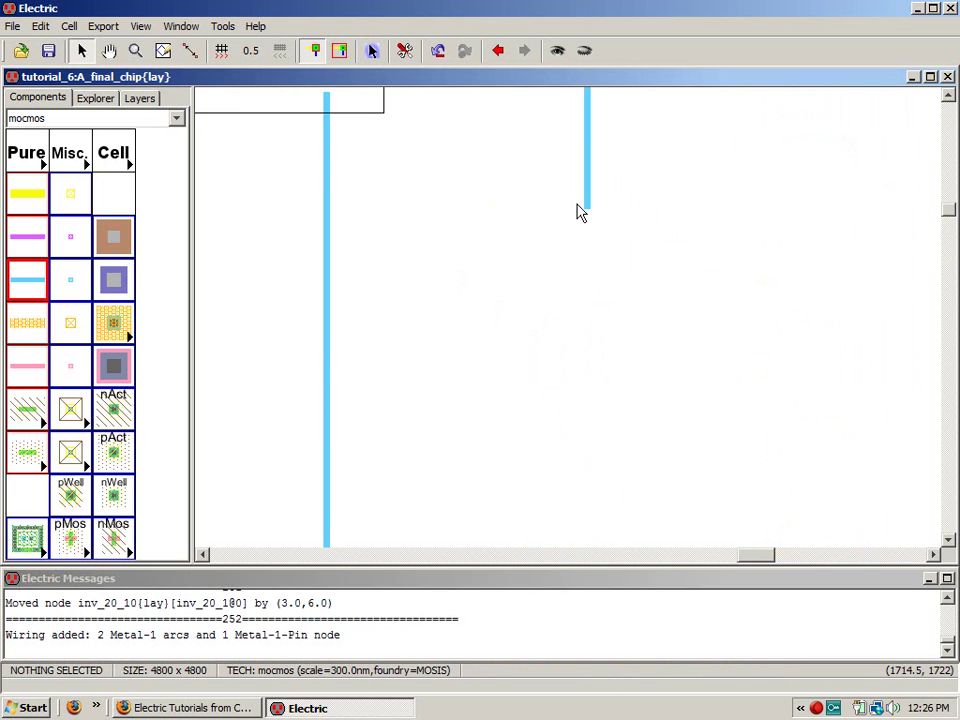
{"action": "left_click", "coordinate": [588, 206]}
{"action": "scroll", "coordinate": [590, 425], "scroll_direction": "down", "scroll_amount": 5}
{"action": "mouse_move", "coordinate": [566, 411]}
{"action": "right_mouse_down"}
{"action": "mouse_move", "coordinate": [561, 422]}
{"action": "mouse_move", "coordinate": [571, 398]}
{"action": "right_mouse_up"}
{"action": "left_click", "coordinate": [535, 260]}
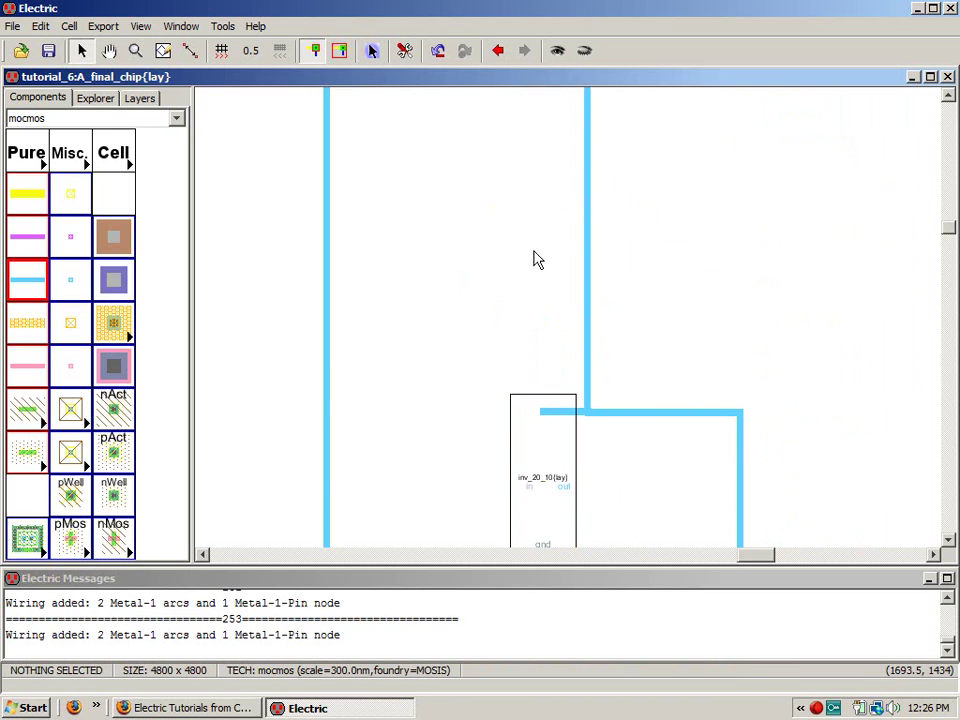
{"action": "key", "text": "F5"}
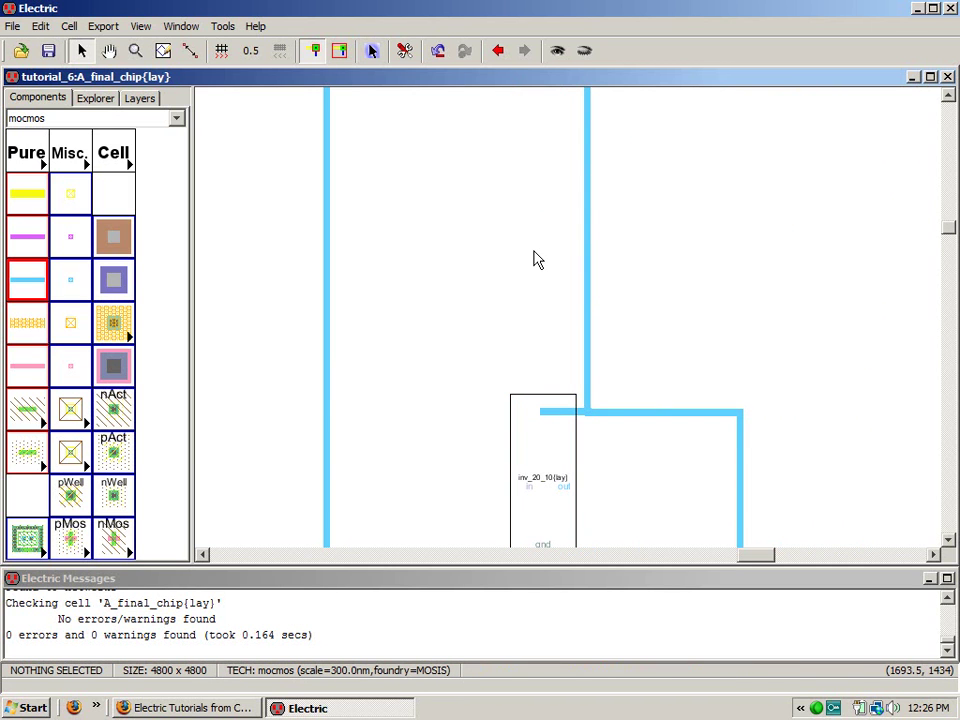
- Clean up the unneeded pins in all cells everywhere in the library
{"action": "left_click", "coordinate": [38, 26]}
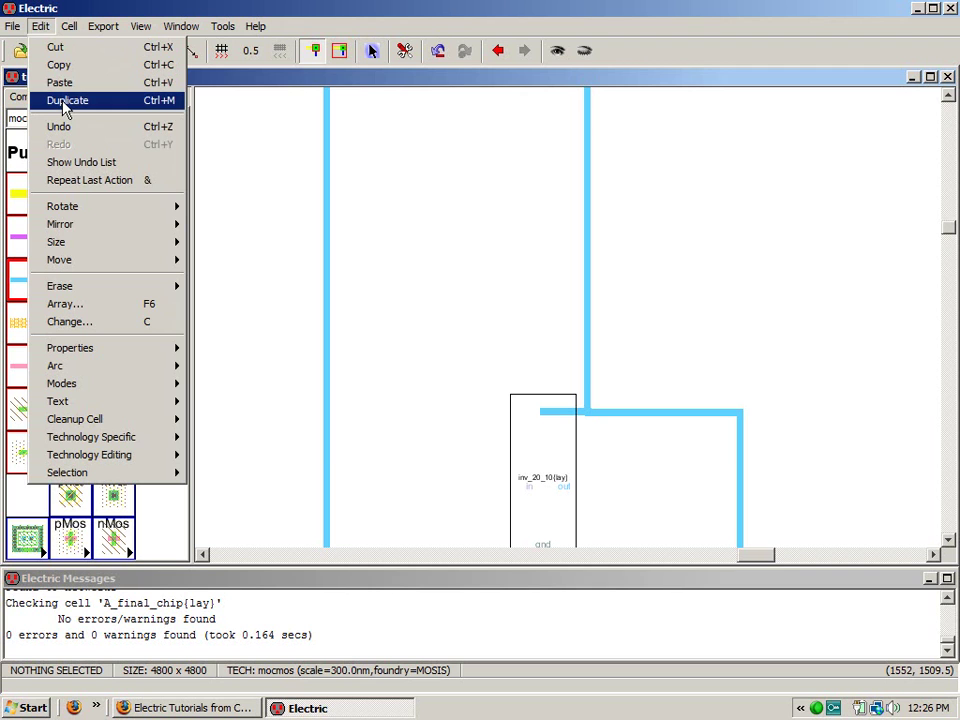
{"action": "mouse_move", "coordinate": [160, 419]}
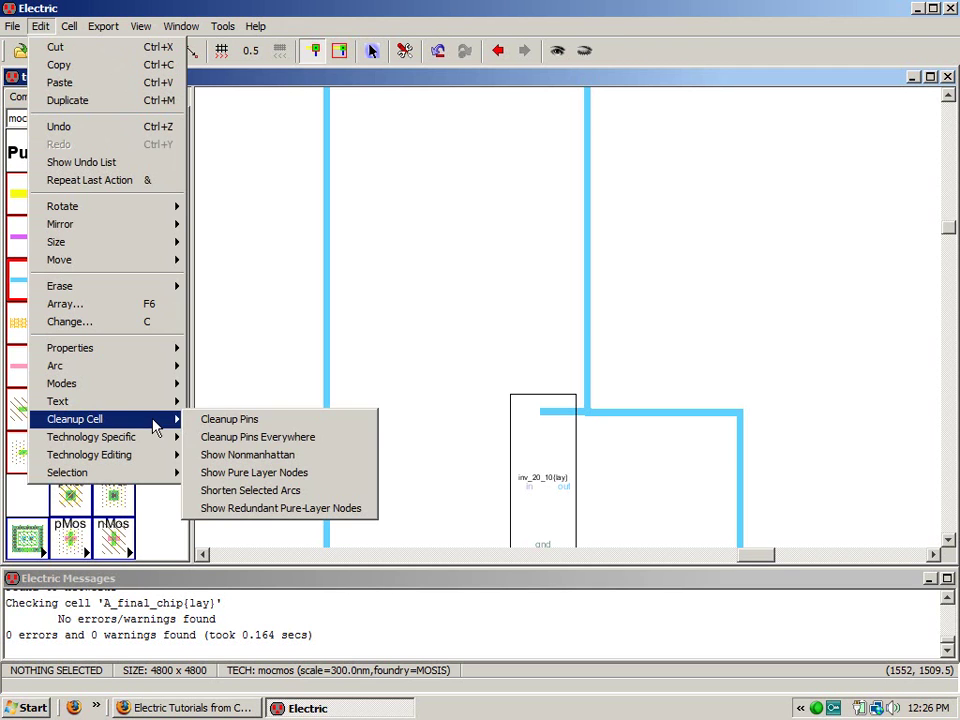
{"action": "left_click", "coordinate": [264, 437]}
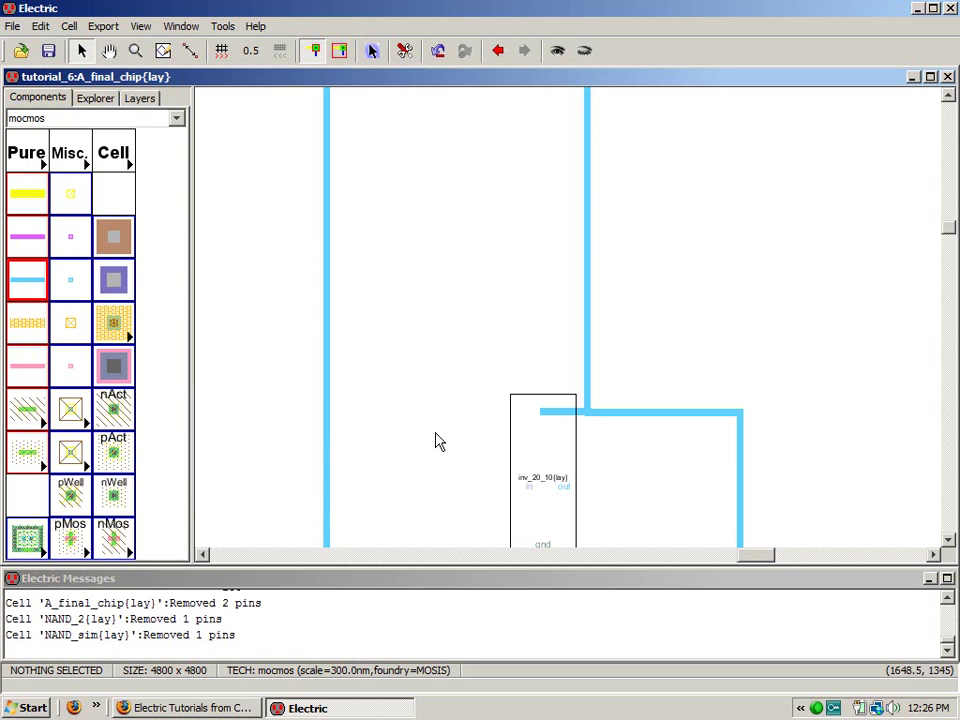
- Wire NAND_2's vdd port to the vertical vdd wire and its gnd port to the vertical gnd wire in Metal-1
{"action": "scroll", "coordinate": [463, 432], "scroll_direction": "down", "scroll_amount": 3}
{"action": "scroll", "coordinate": [462, 430], "scroll_direction": "down", "scroll_amount": 2}
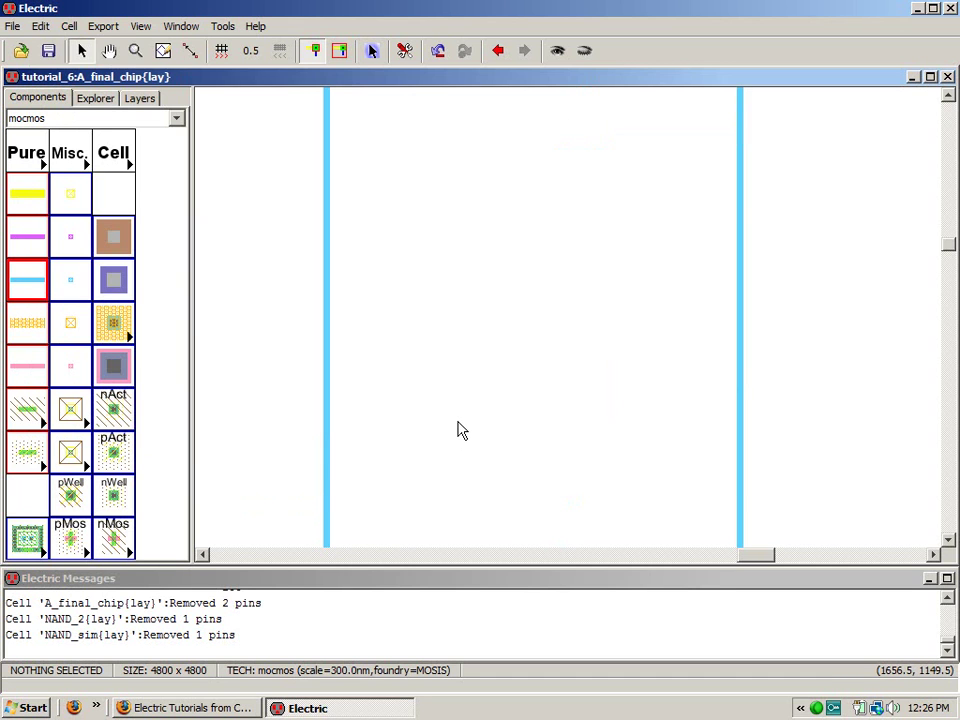
{"action": "scroll", "coordinate": [462, 430], "scroll_direction": "down", "scroll_amount": 3}
{"action": "scroll", "coordinate": [463, 428], "scroll_direction": "up", "scroll_amount": 2}
{"action": "left_click", "coordinate": [559, 455]}
{"action": "left_click", "coordinate": [568, 340]}
{"action": "right_click", "coordinate": [743, 355]}
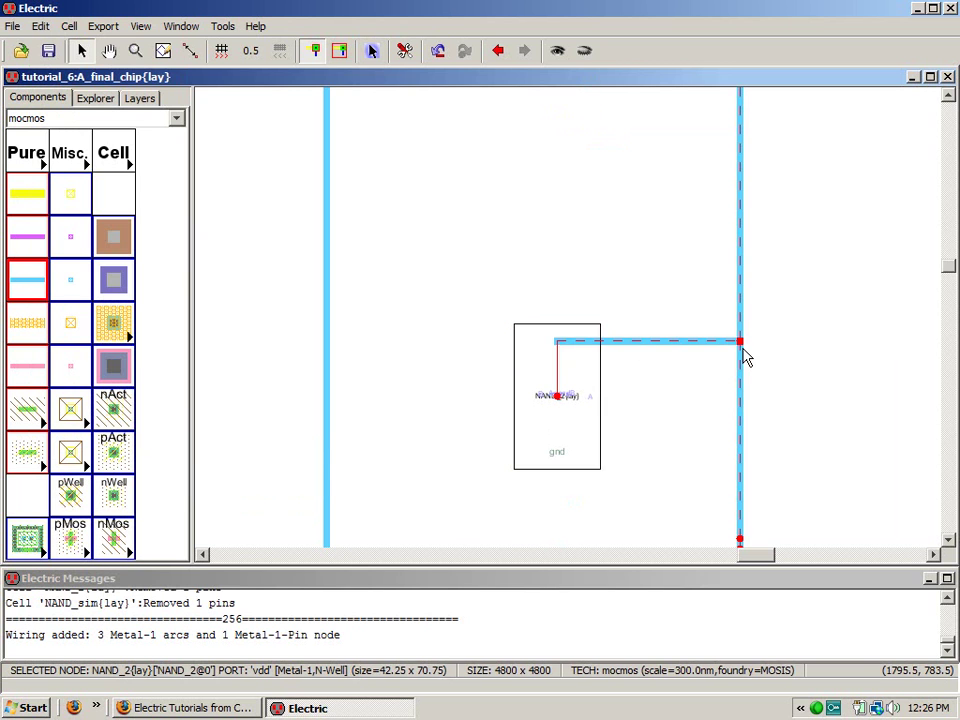
{"action": "left_click", "coordinate": [546, 461]}
{"action": "right_click", "coordinate": [326, 454]}
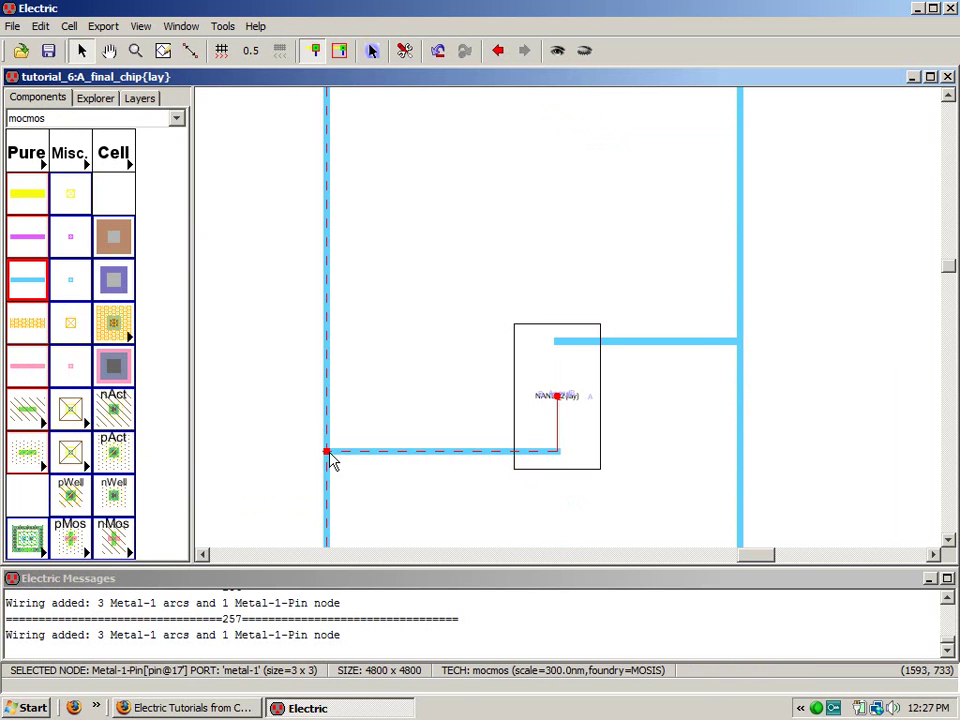
- Wire inv_20_10's gnd port horizontally to the vertical gnd wire in Metal-1
{"action": "left_click", "coordinate": [546, 409]}
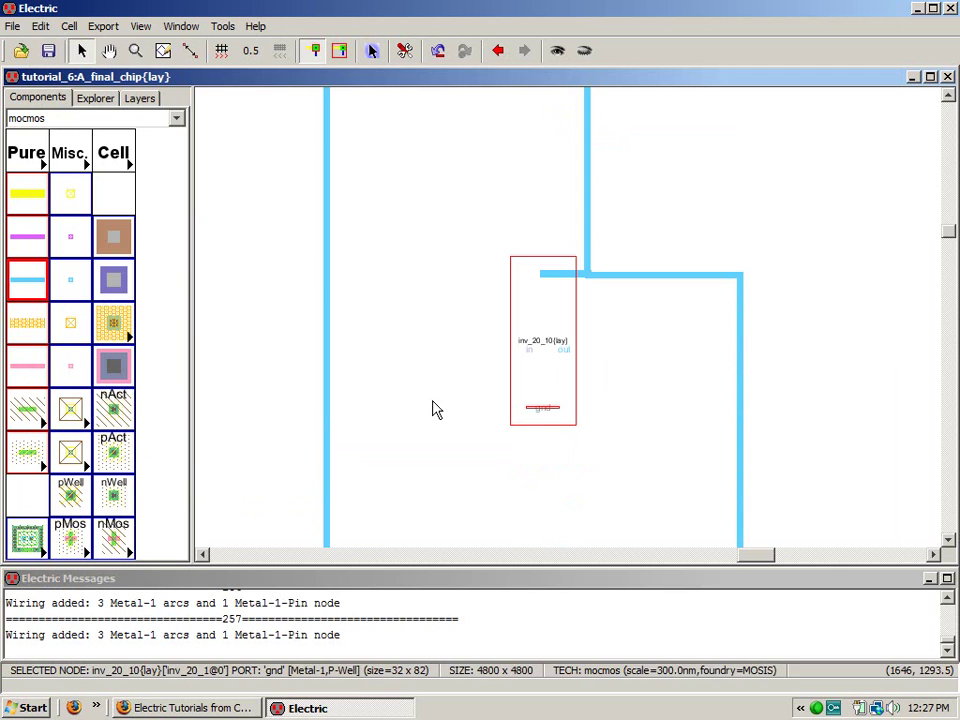
{"action": "right_click", "coordinate": [326, 408]}
{"action": "left_click", "coordinate": [414, 499]}
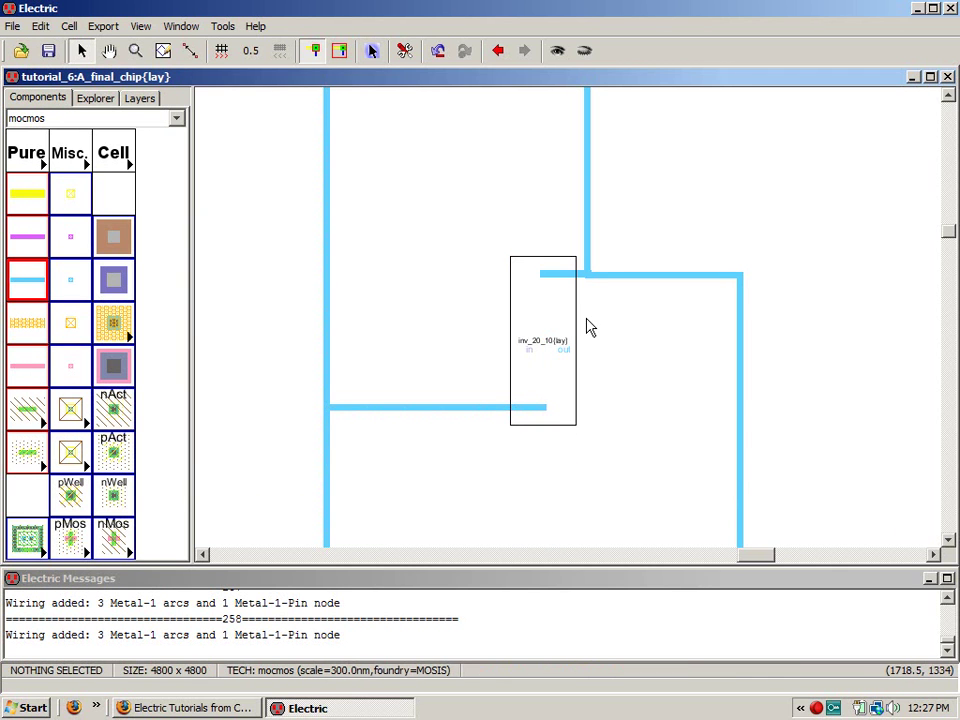
- Draw short horizontal Metal-1 stubs outward from inv_20_10's out and in ports
{"action": "left_click", "coordinate": [567, 355]}
{"action": "right_click", "coordinate": [634, 348]}
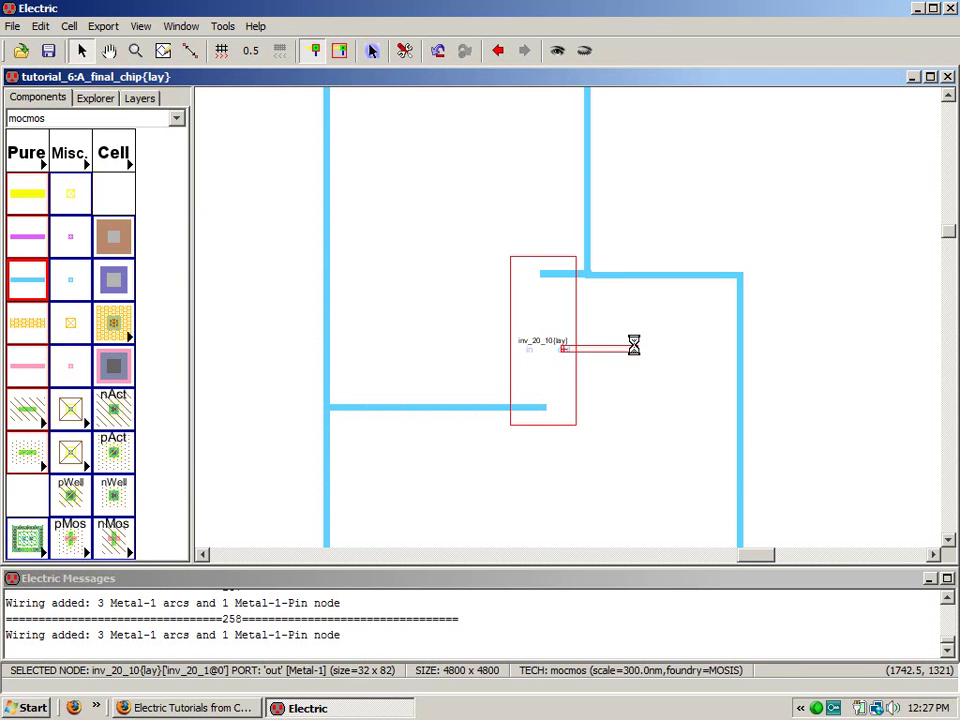
{"action": "left_click", "coordinate": [530, 351]}
{"action": "right_click", "coordinate": [446, 348]}
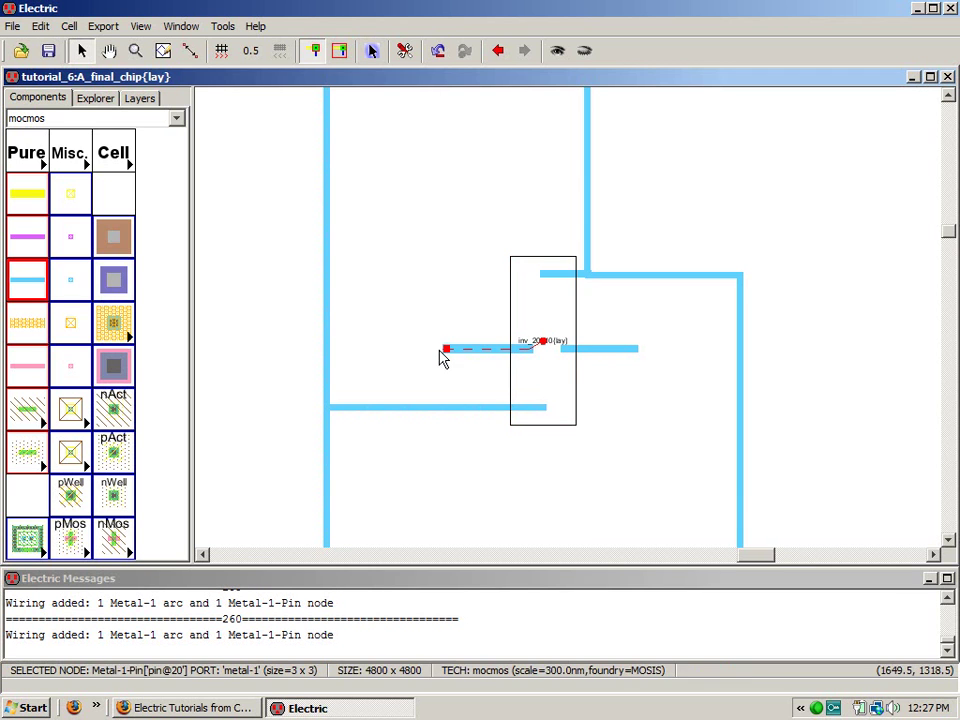
- Wire a Metal-1-Metal-2 contact to the end of each inverter signal stub and make Metal-2 the active wiring layer
{"action": "left_click", "coordinate": [122, 278]}
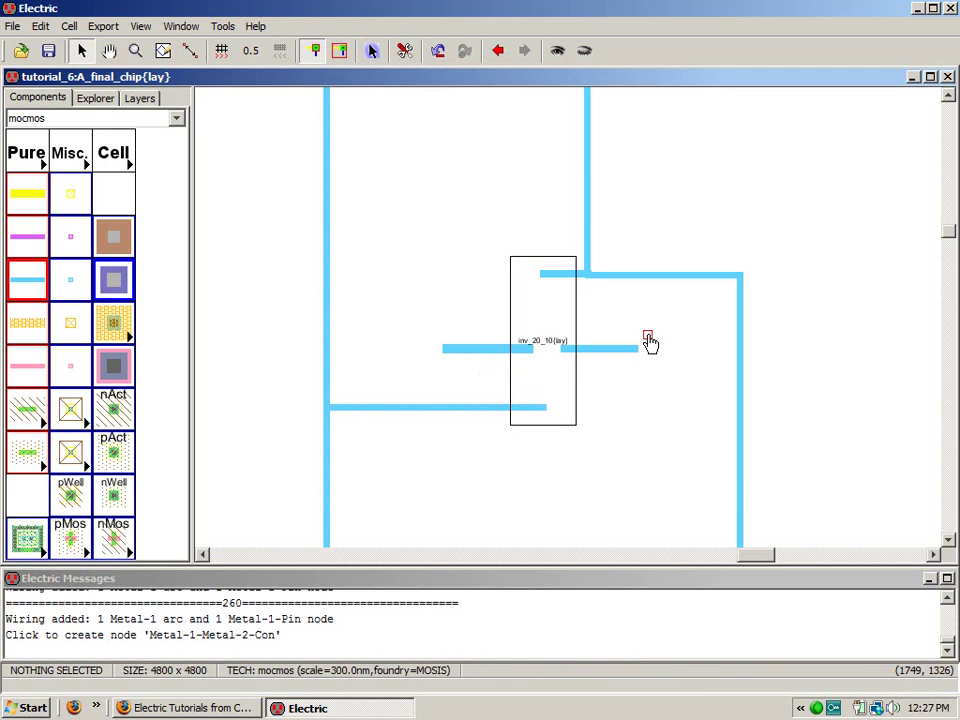
{"action": "left_click", "coordinate": [694, 355]}
{"action": "right_click_drag", "start_coordinate": [648, 357], "coordinate": [634, 350]}
{"action": "left_click", "coordinate": [113, 279]}
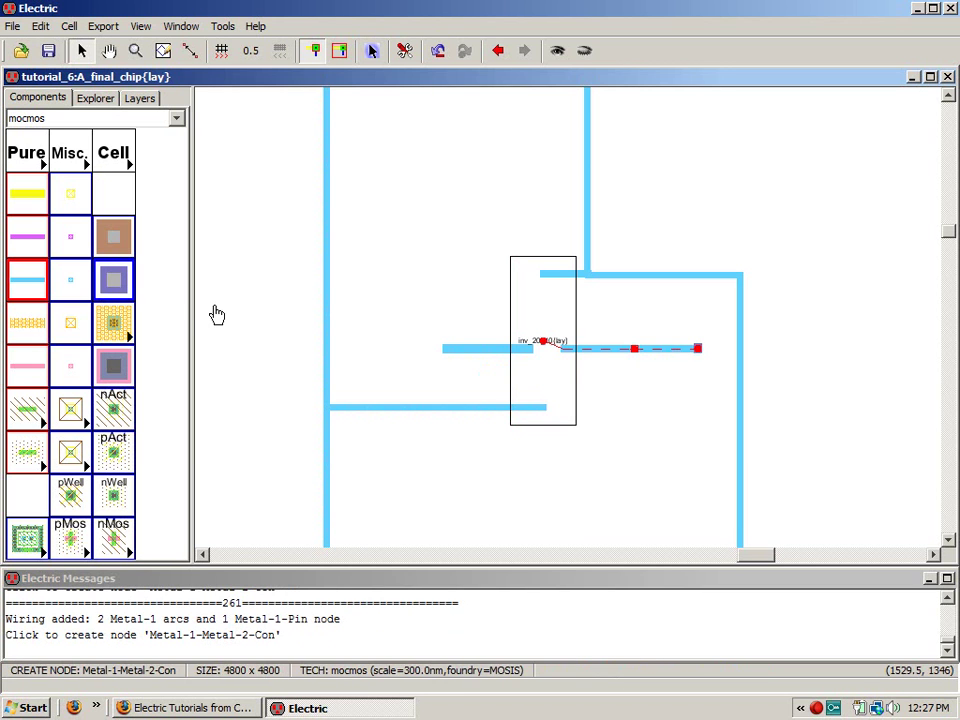
{"action": "left_click", "coordinate": [432, 354]}
{"action": "right_click_drag", "start_coordinate": [432, 354], "coordinate": [456, 358]}
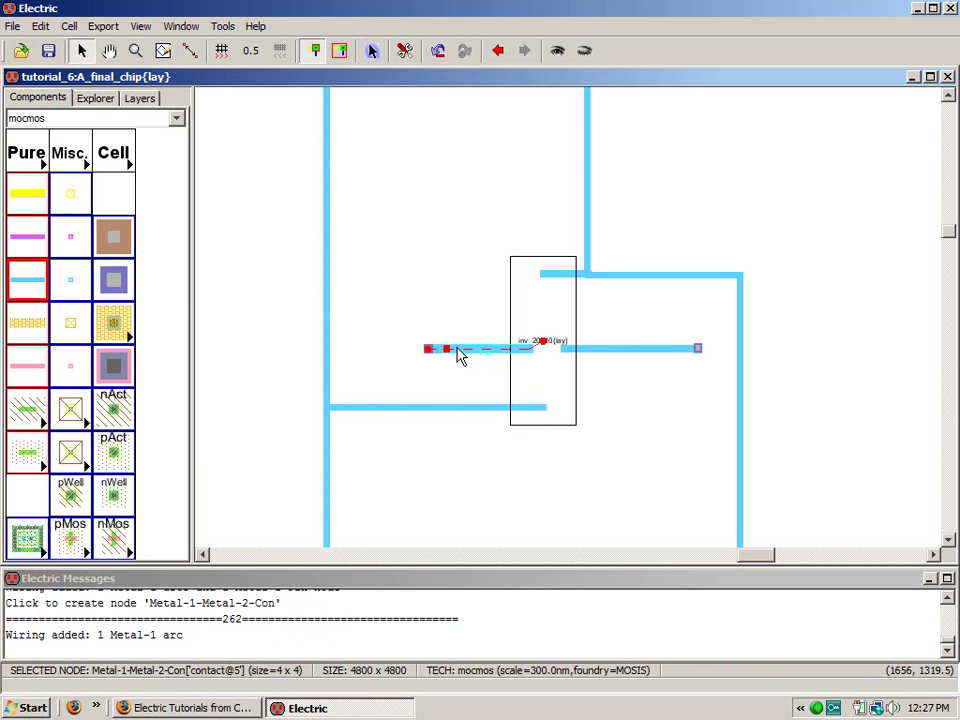
{"action": "left_click", "coordinate": [454, 294]}
{"action": "left_click", "coordinate": [30, 238]}
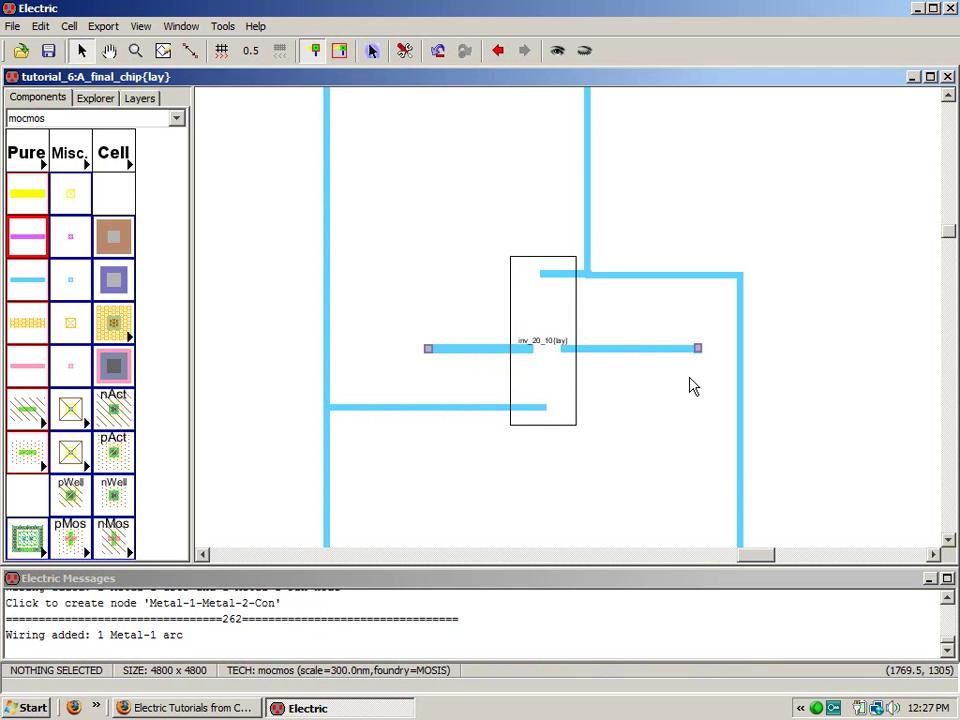
{"action": "scroll", "coordinate": [690, 385], "scroll_direction": "down", "scroll_amount": 3, "text": "ctrl"}
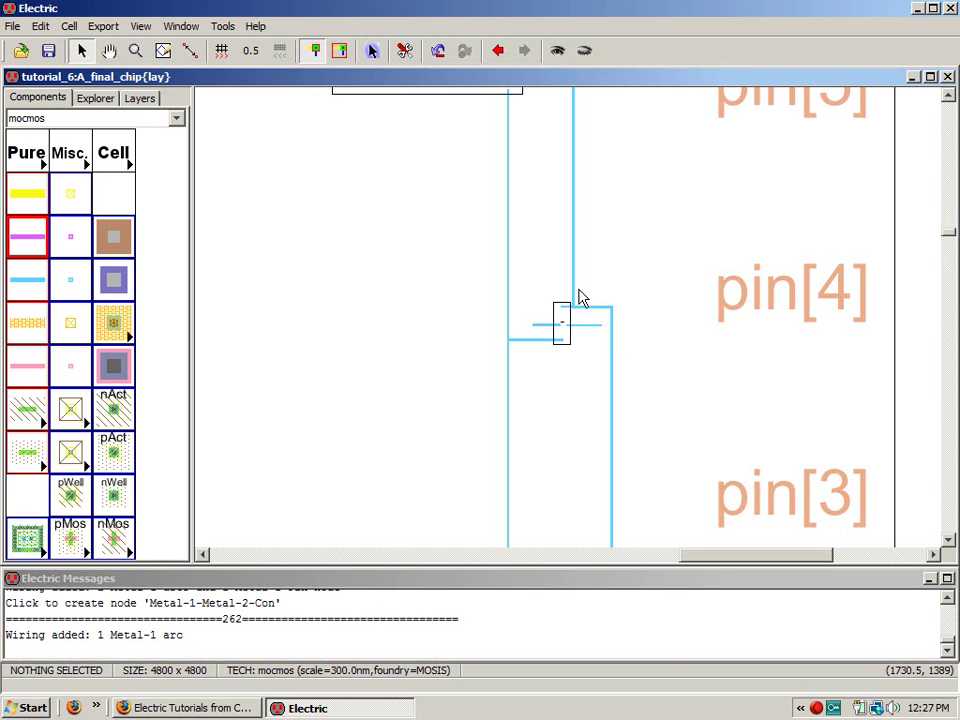
{"action": "scroll", "coordinate": [590, 326], "scroll_direction": "up", "scroll_amount": 1, "text": "ctrl"}
{"action": "left_click", "coordinate": [566, 330]}
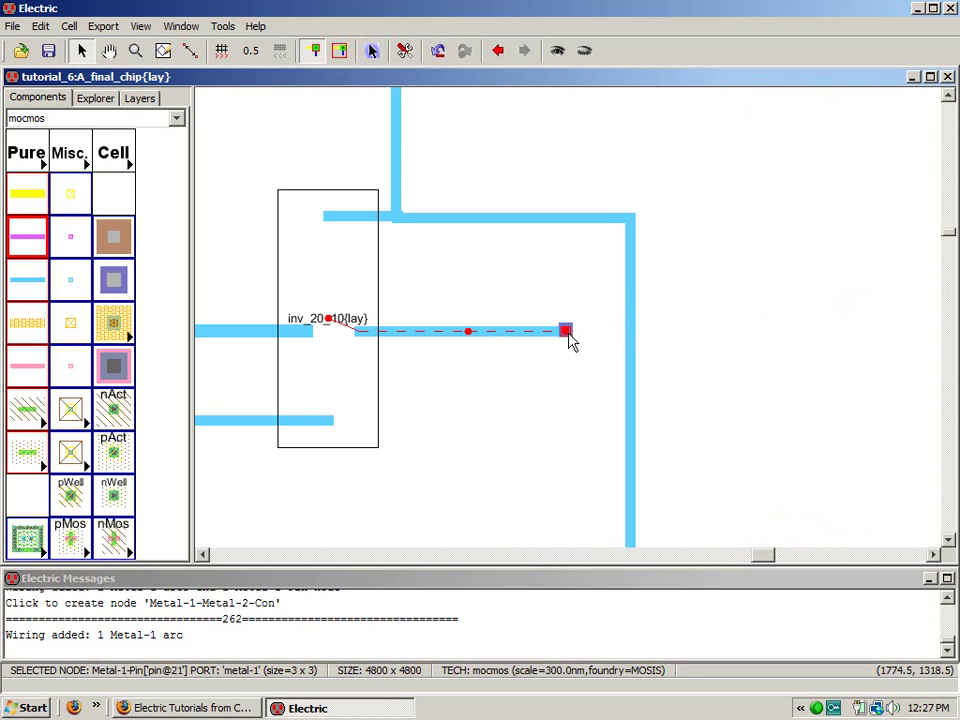
{"action": "right_click", "coordinate": [565, 119]}
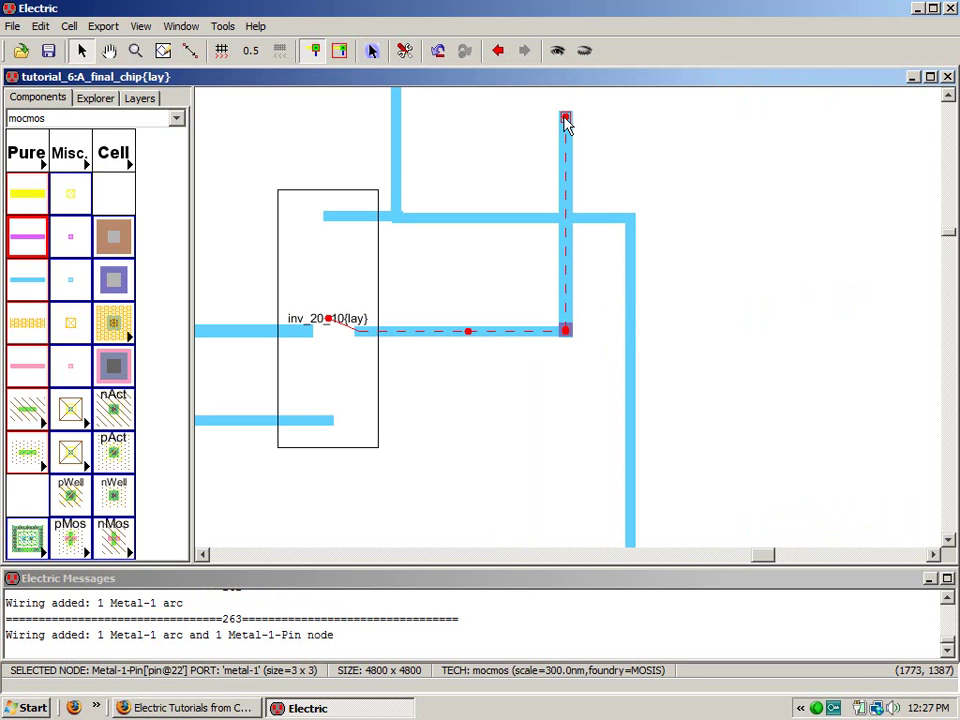
{"action": "key", "text": "ctrl+z"}
- Place a Metal-2 pin above the inverter's output contact, aligned with it, and wire the two together in Metal-2
{"action": "left_click", "coordinate": [70, 236]}
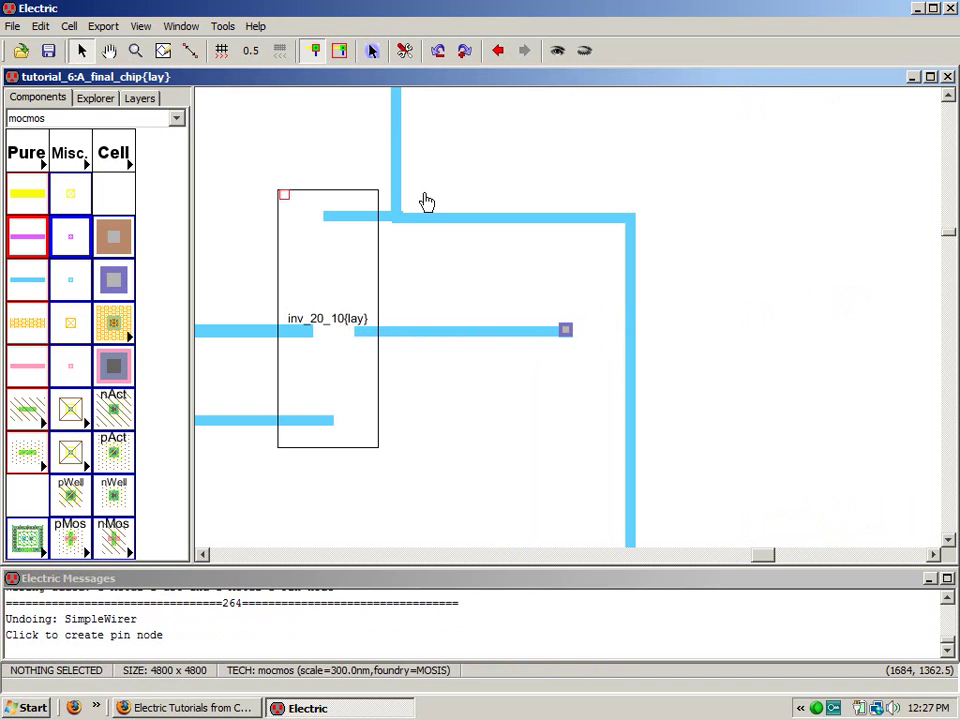
{"action": "left_click", "coordinate": [572, 162]}
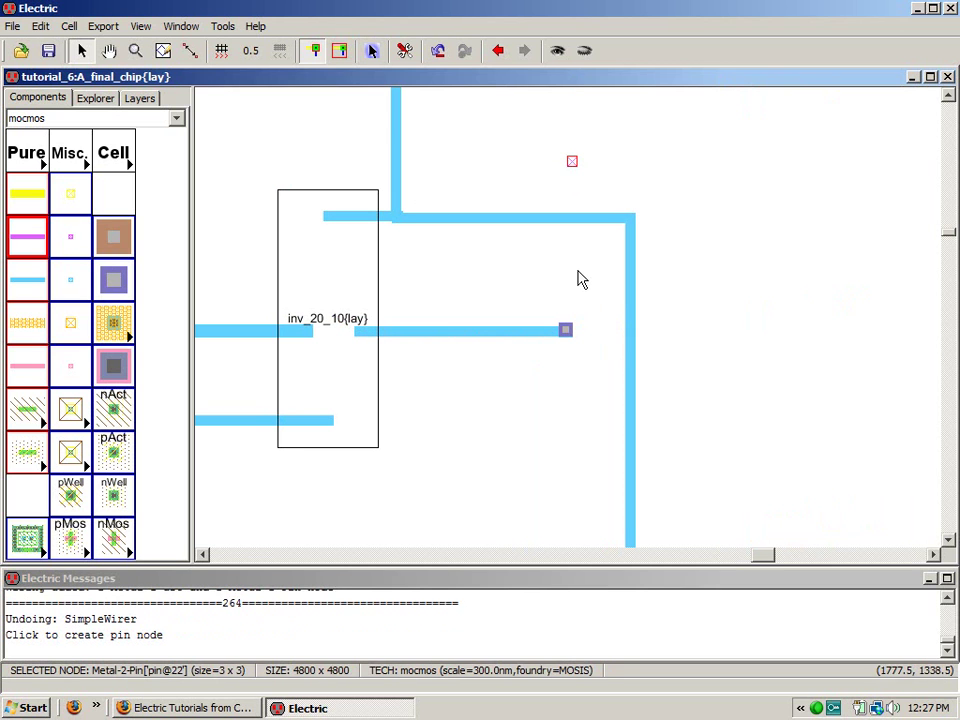
{"action": "left_click_drag", "start_coordinate": [572, 161], "coordinate": [566, 158]}
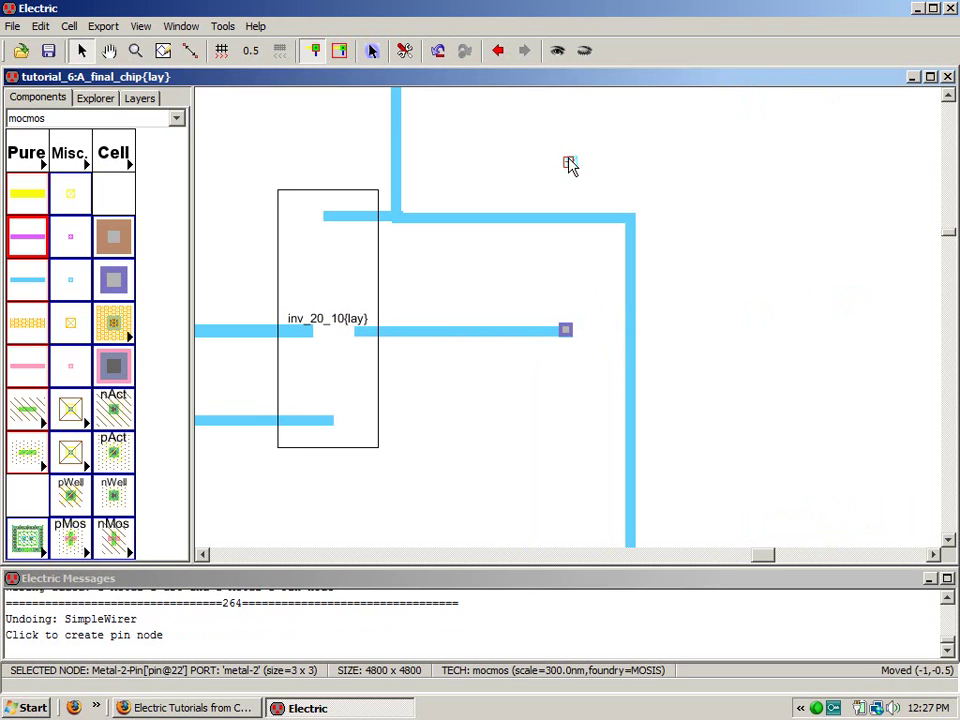
{"action": "right_click", "coordinate": [567, 332]}
- Extend the inverter output's Metal-2 wire upward and across to the padframe's pin[5] pad
{"action": "scroll", "coordinate": [790, 305], "scroll_direction": "up", "scroll_amount": 5}
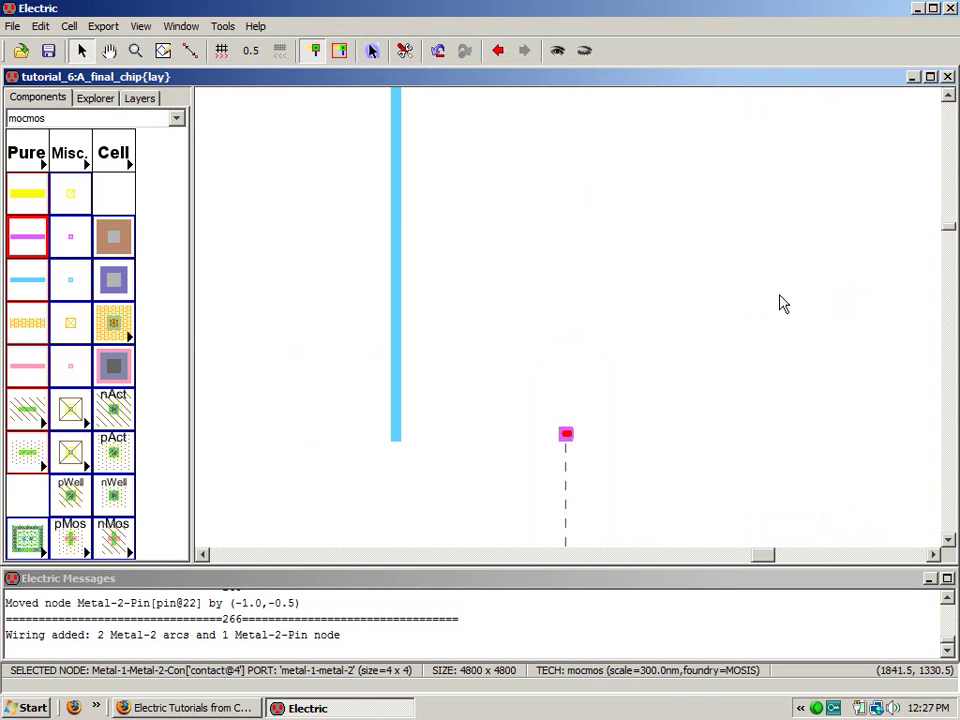
{"action": "right_click", "coordinate": [553, 147]}
{"action": "key", "text": "ctrl+0"}
{"action": "key", "text": "ctrl+0"}
{"action": "key", "text": "ctrl+0"}
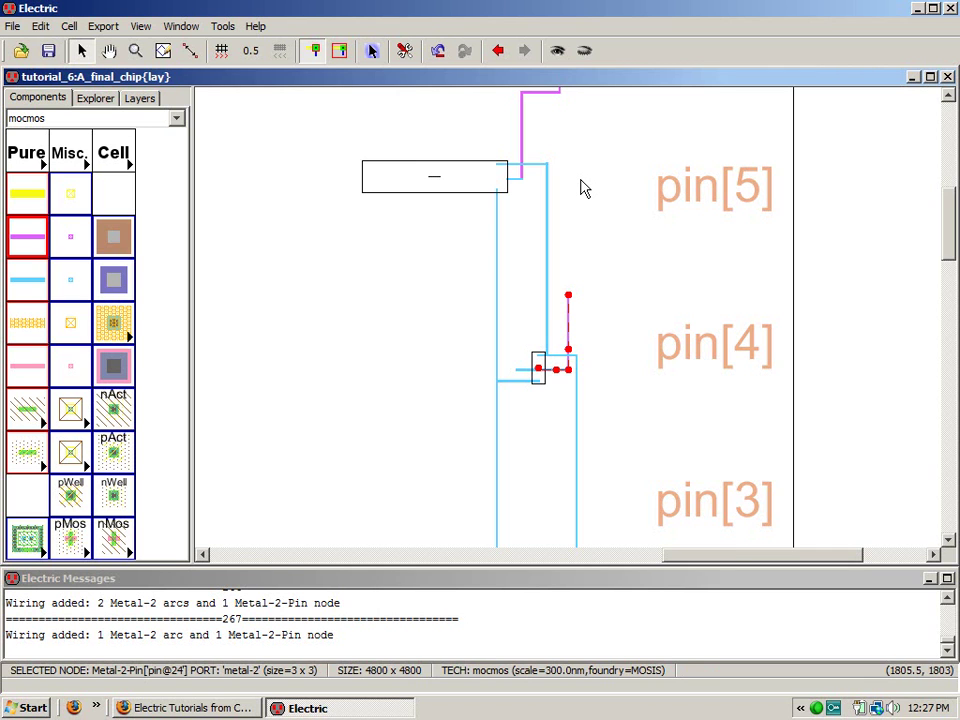
{"action": "right_click", "coordinate": [580, 189]}
{"action": "right_click", "coordinate": [638, 181]}
{"action": "left_click", "coordinate": [373, 52]}
{"action": "right_click", "coordinate": [740, 188]}
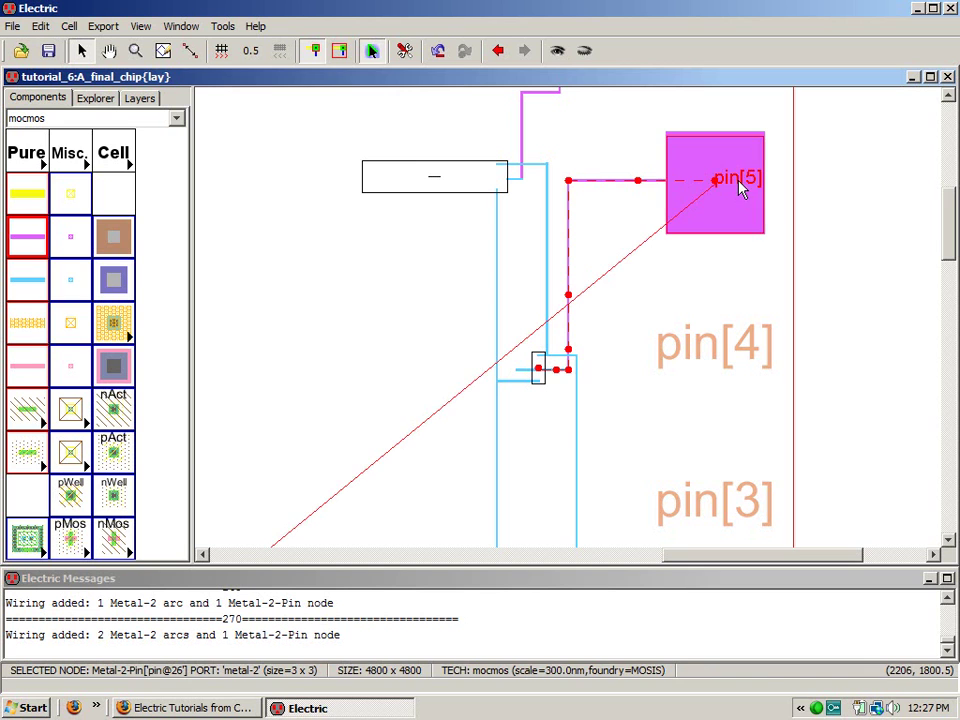
{"action": "left_click", "coordinate": [911, 328]}
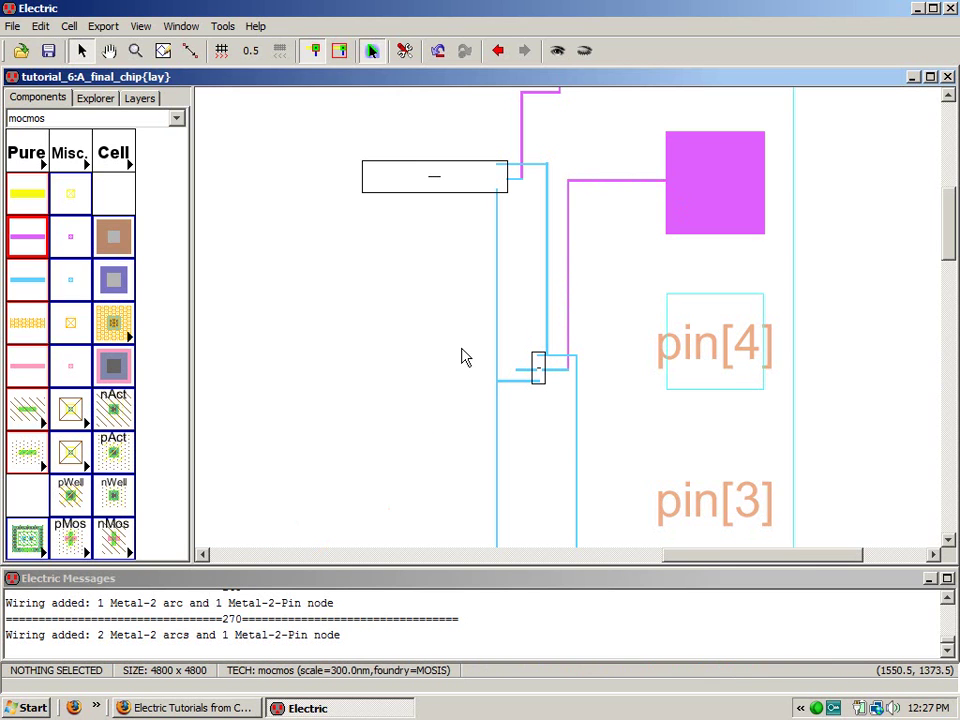
- Place a Metal-2 pin below the inverter's input contact and wire it to the contact in Metal-2
{"action": "right_click_drag", "start_coordinate": [455, 344], "coordinate": [688, 409], "text": "shift"}
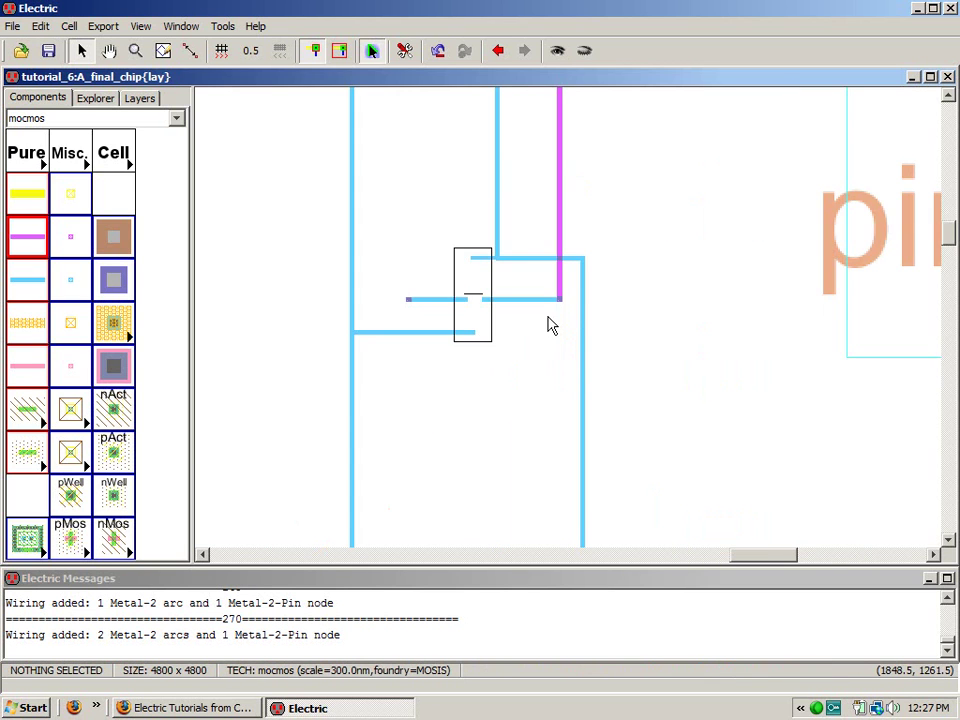
{"action": "left_click", "coordinate": [71, 230]}
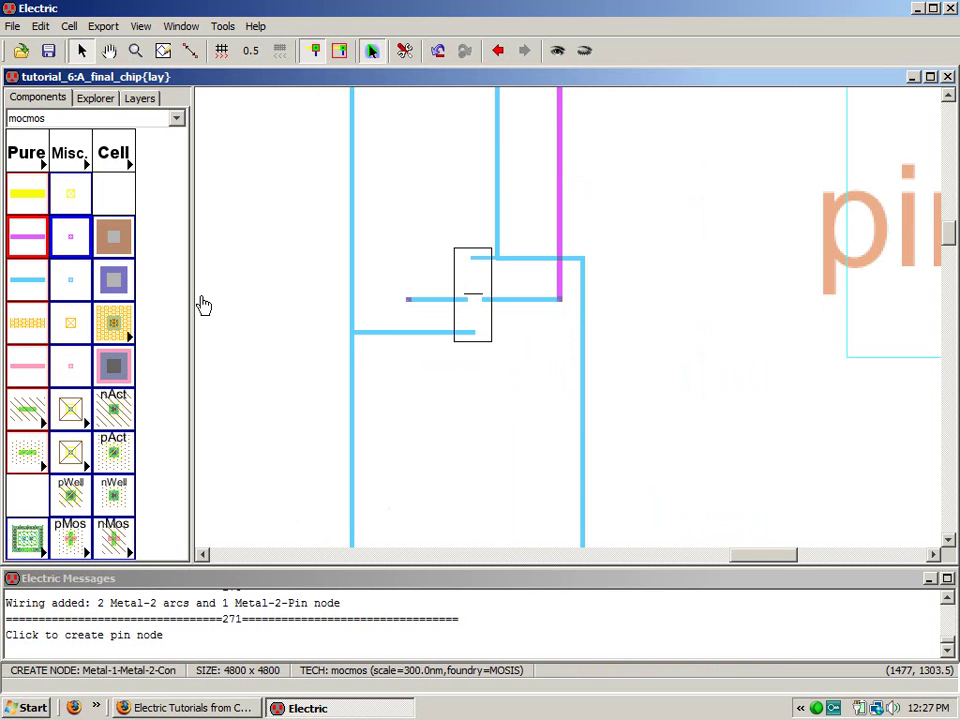
{"action": "left_click", "coordinate": [408, 381]}
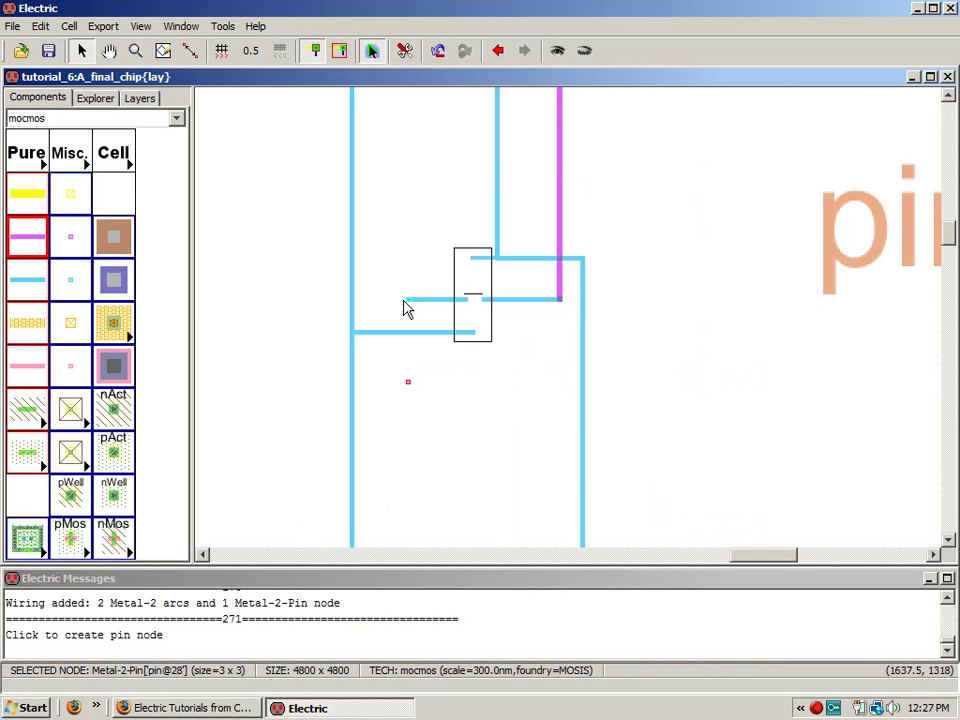
{"action": "right_click", "coordinate": [406, 301]}
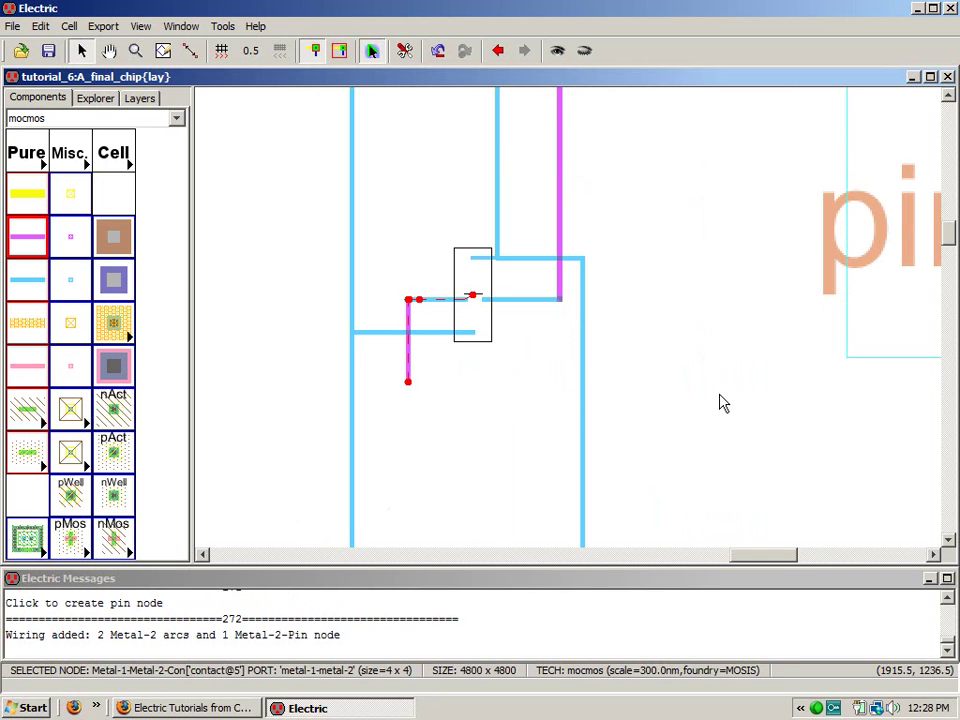
- Extend the input's Metal-2 wire from its lower pin horizontally past the vdd wire, and up to about the level of pin[4]
{"action": "left_click", "coordinate": [373, 52]}
{"action": "right_click_drag", "start_coordinate": [713, 346], "coordinate": [709, 371]}
{"action": "key", "text": "ctrl+z"}
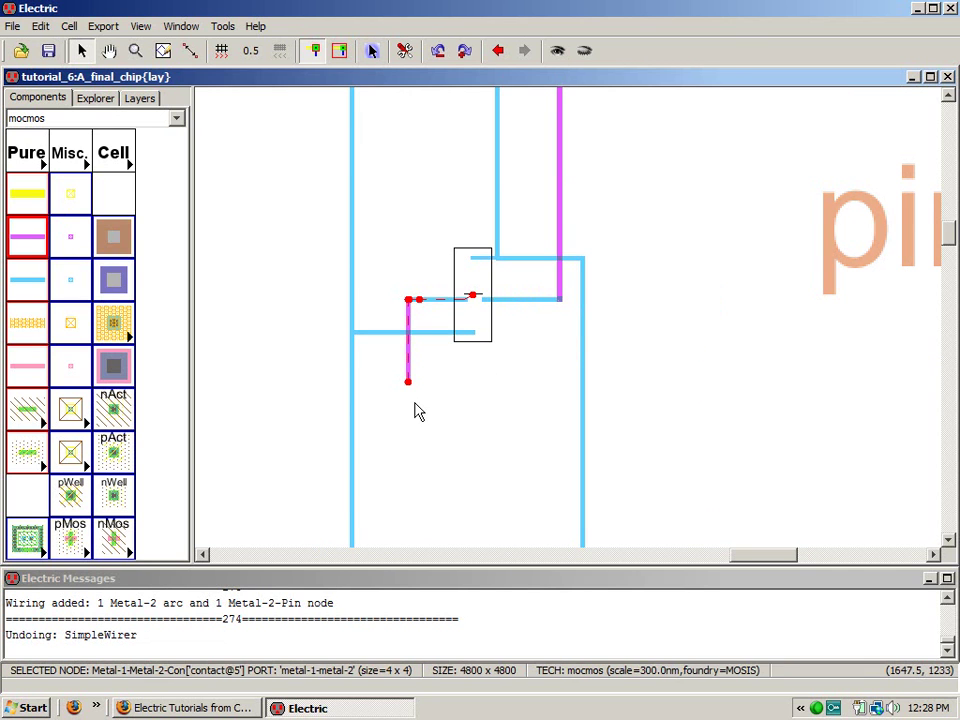
{"action": "left_click", "coordinate": [413, 396]}
{"action": "left_click", "coordinate": [409, 383]}
{"action": "right_click", "coordinate": [668, 380]}
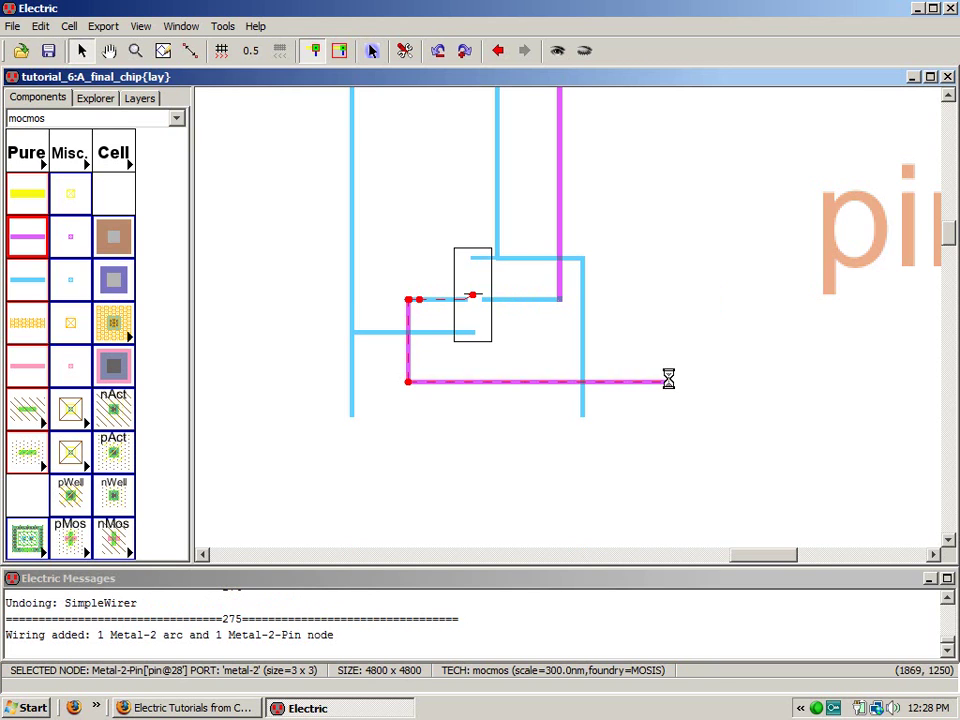
{"action": "key", "text": "ctrl+0"}
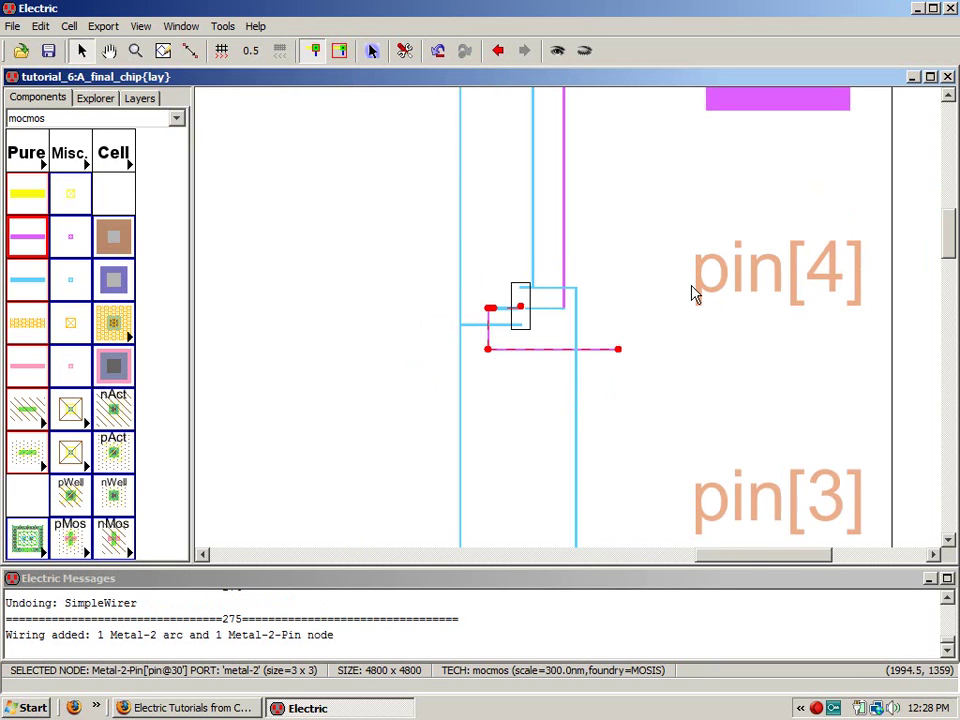
{"action": "right_click", "coordinate": [627, 278]}
{"action": "left_click", "coordinate": [372, 51]}
{"action": "right_click", "coordinate": [706, 259]}
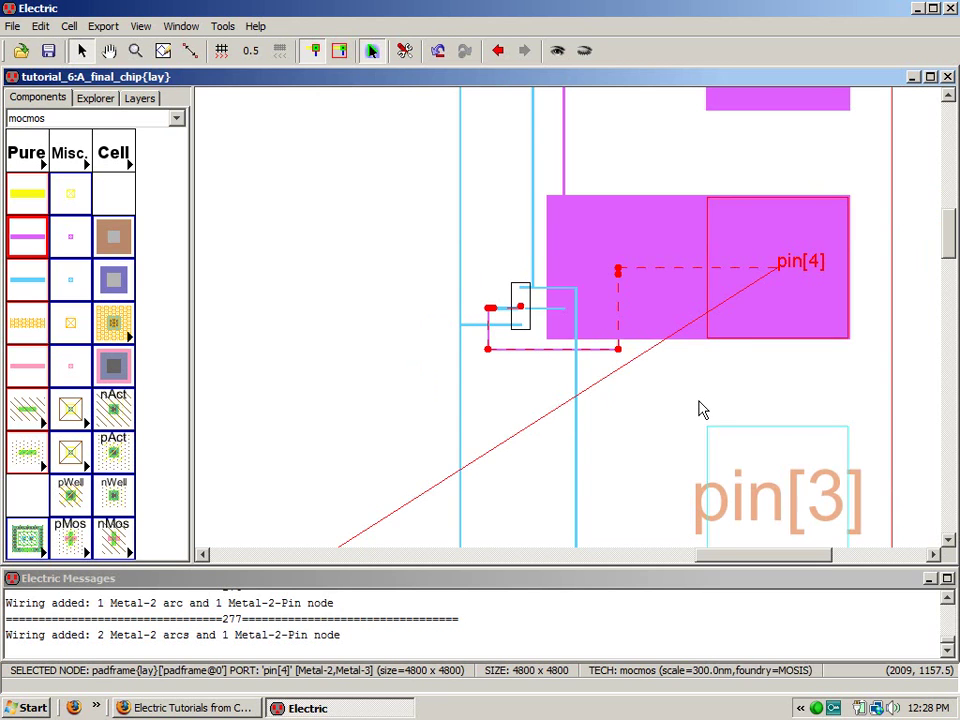
{"action": "key", "text": "ctrl+z"}
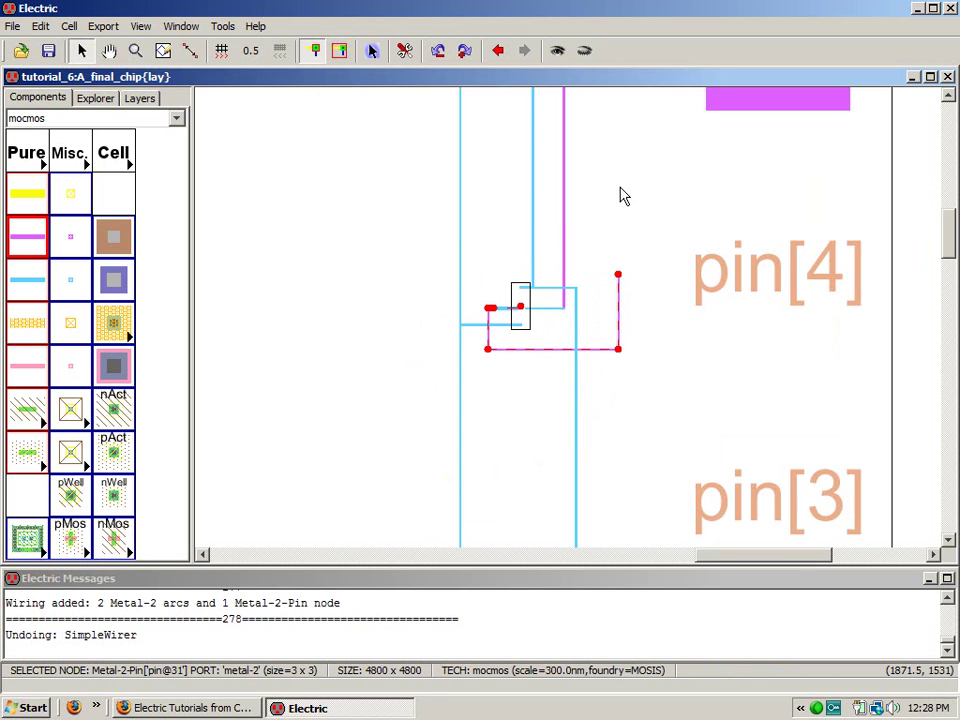
- Extend the inverter input's Metal-2 wire a short way horizontally toward the pin[4] pad
{"action": "right_click", "coordinate": [656, 278]}
{"action": "left_click", "coordinate": [369, 51]}
{"action": "right_click", "coordinate": [744, 270]}
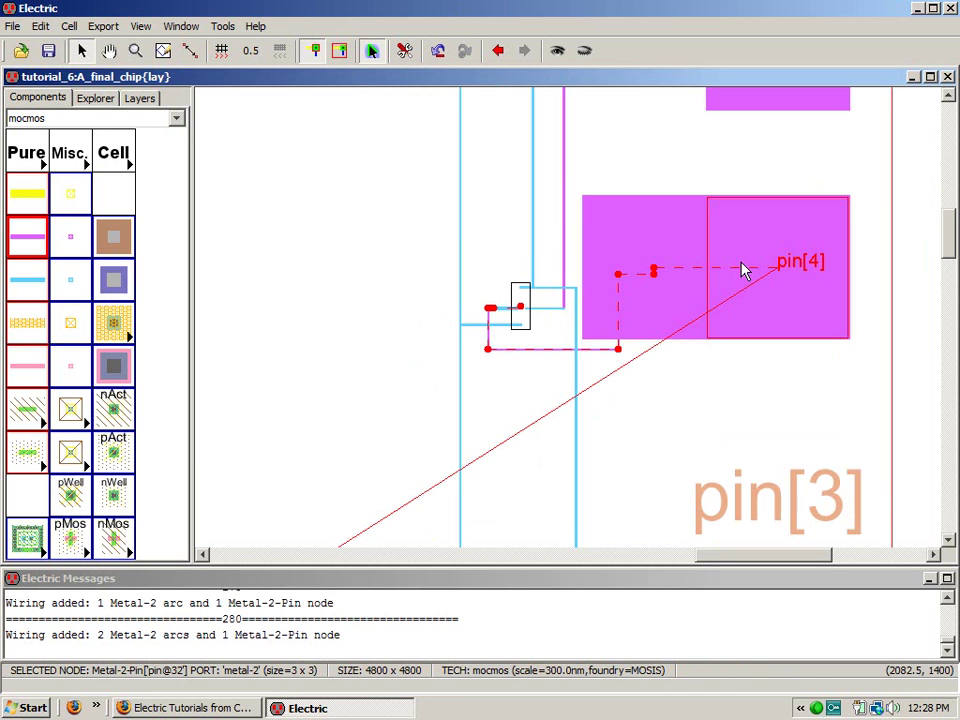
{"action": "key", "text": "ctrl+z"}
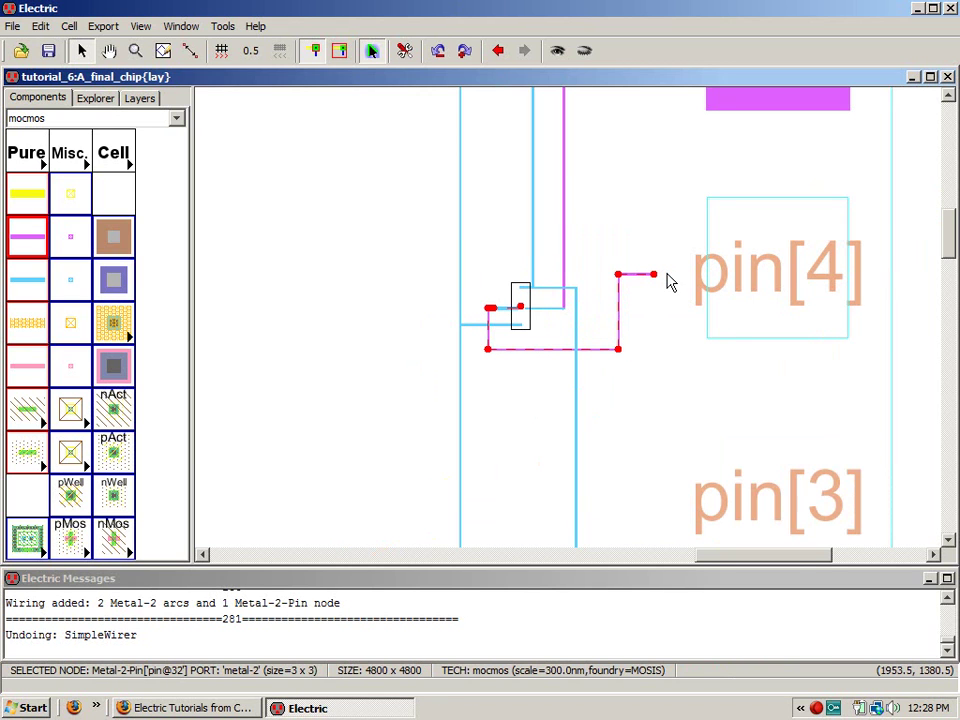
{"action": "right_click", "coordinate": [686, 281]}
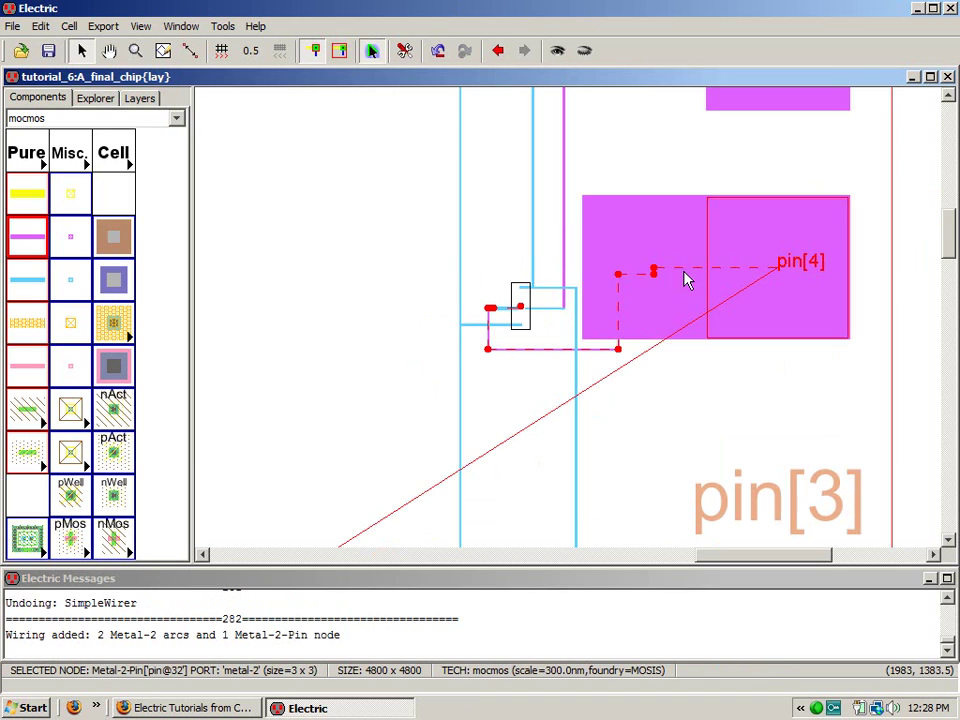
{"action": "key", "text": "ctrl+z"}
{"action": "left_click", "coordinate": [374, 53]}
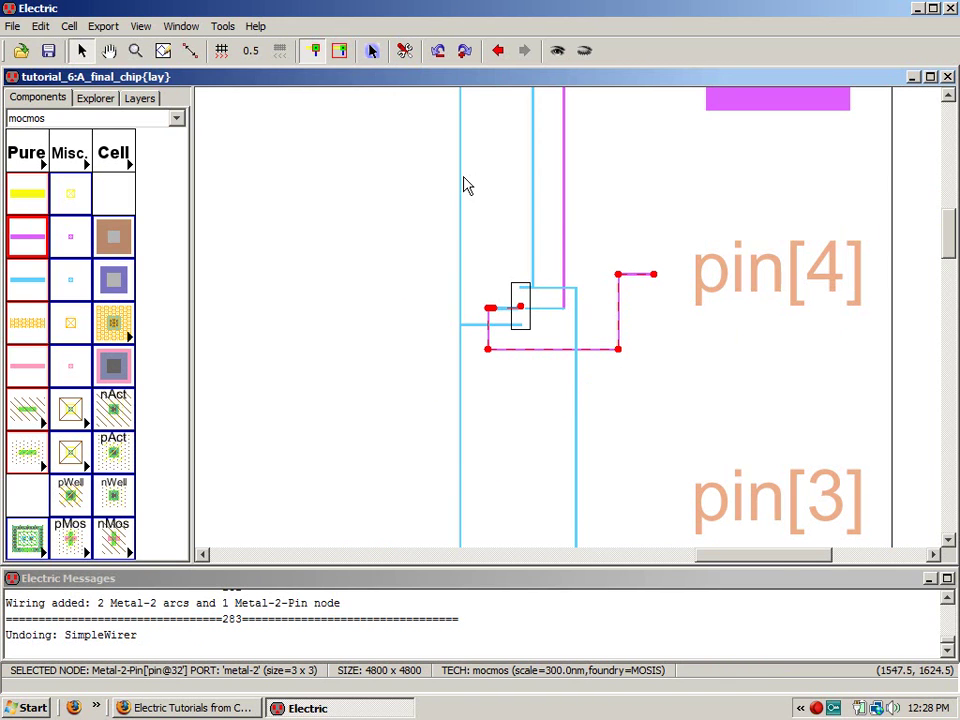
- Lengthen the inverter input's Metal-2 wire, connect it to the padframe's pin[4] pad, and run a design-rule check
{"action": "right_click", "coordinate": [681, 279]}
{"action": "left_click", "coordinate": [374, 53]}
{"action": "right_click", "coordinate": [744, 265]}
{"action": "left_click", "coordinate": [746, 262]}
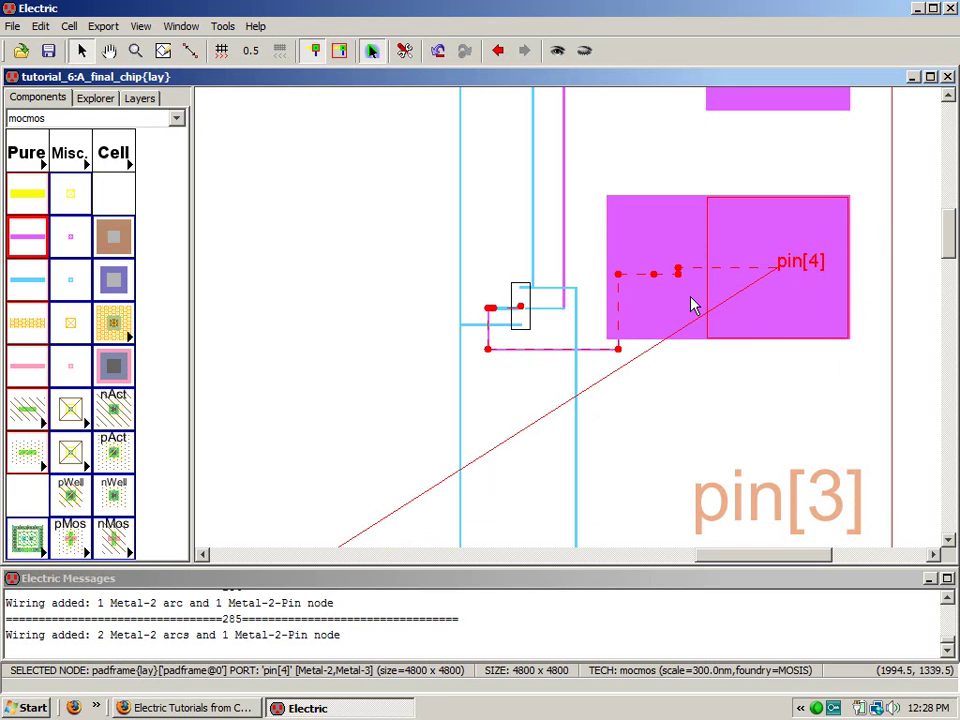
{"action": "left_click", "coordinate": [666, 305]}
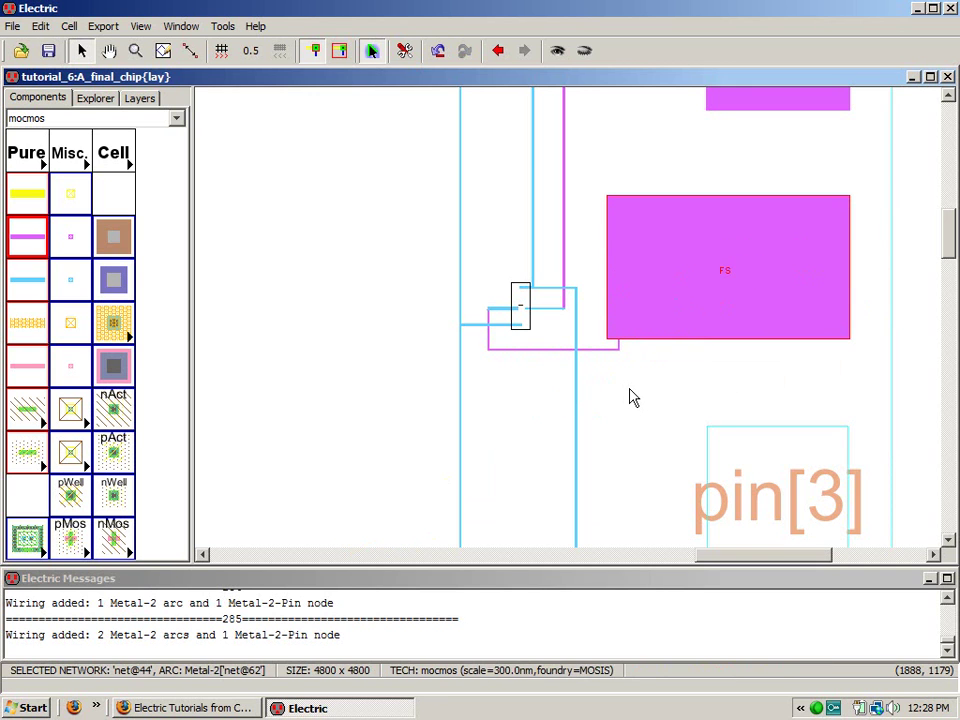
{"action": "key", "text": "F5"}
{"action": "left_click", "coordinate": [308, 361]}
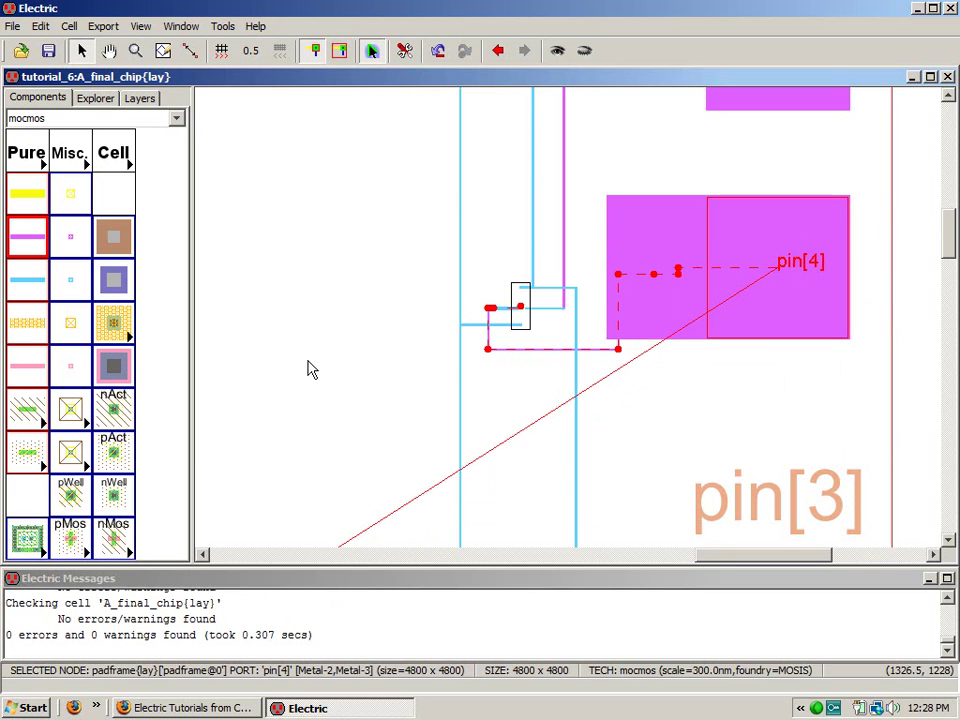
- Place a Metal-2 pin above NAND_2, aligned with its AnandB output contact, and wire the two together in Metal-2
{"action": "scroll", "coordinate": [311, 369], "scroll_direction": "down", "scroll_amount": 3}
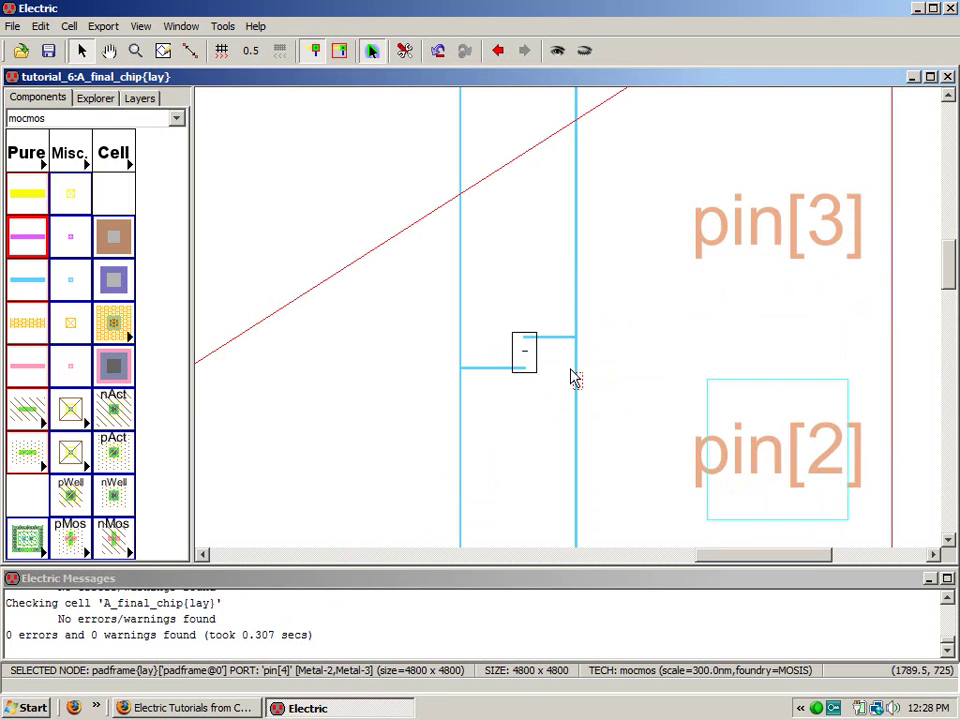
{"action": "right_click_drag", "start_coordinate": [571, 370], "coordinate": [505, 304], "text": "shift"}
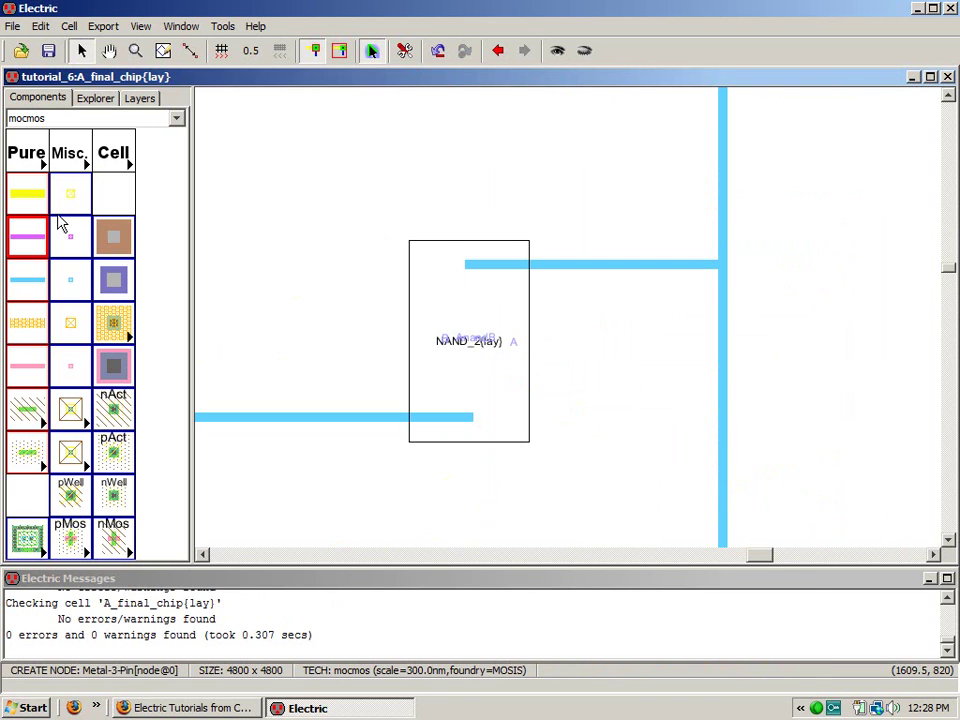
{"action": "left_click", "coordinate": [76, 248]}
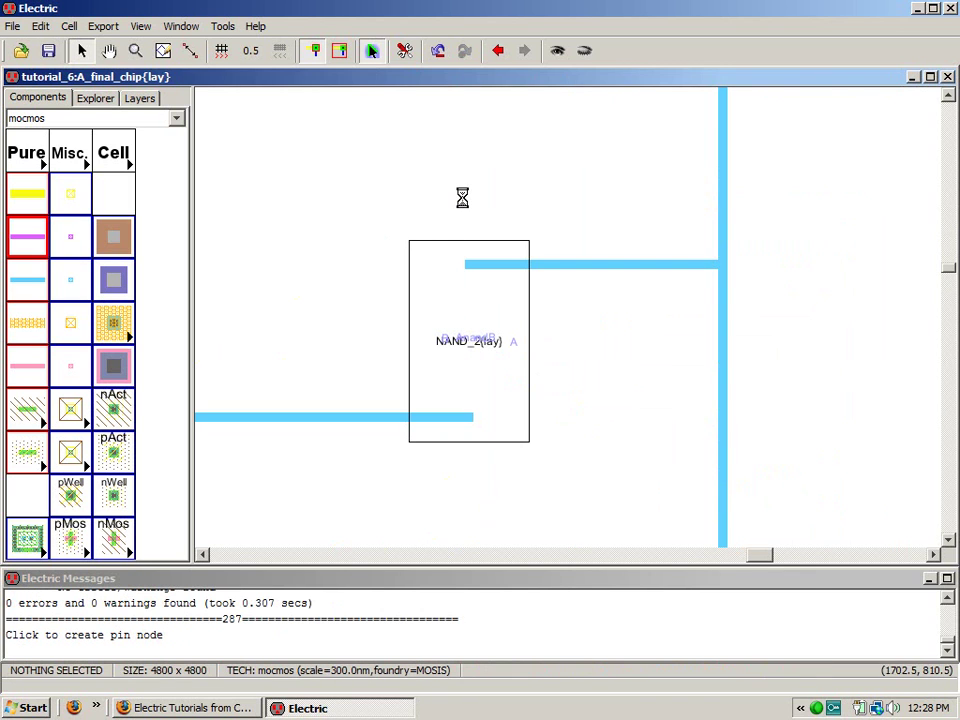
{"action": "left_click", "coordinate": [462, 197]}
{"action": "left_click", "coordinate": [372, 52]}
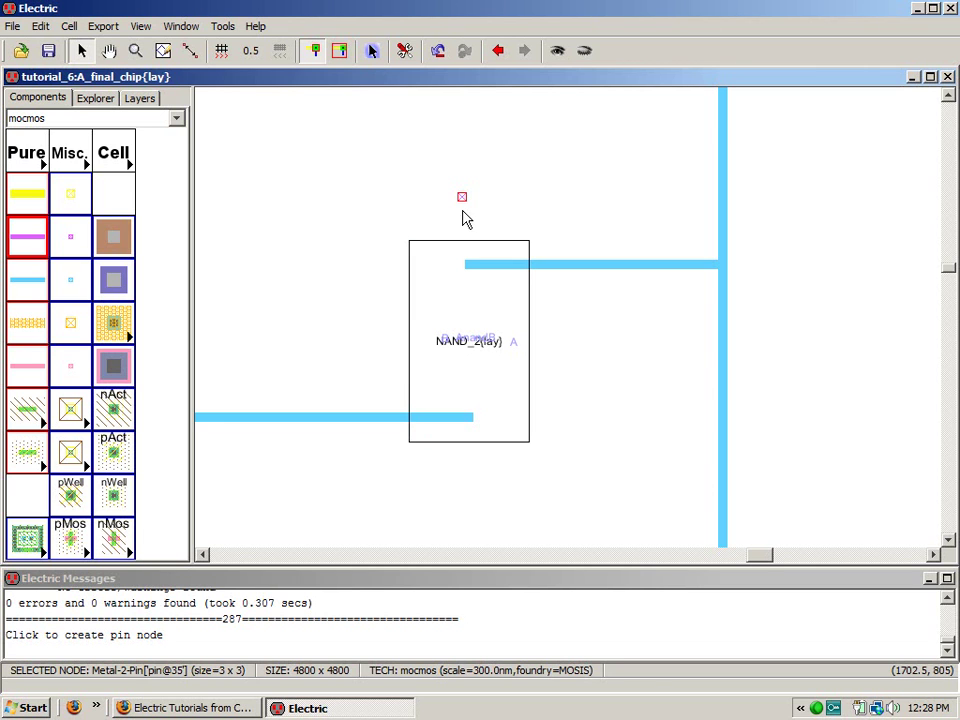
{"action": "left_click_drag", "start_coordinate": [465, 205], "coordinate": [476, 207]}
{"action": "right_click", "coordinate": [472, 338]}
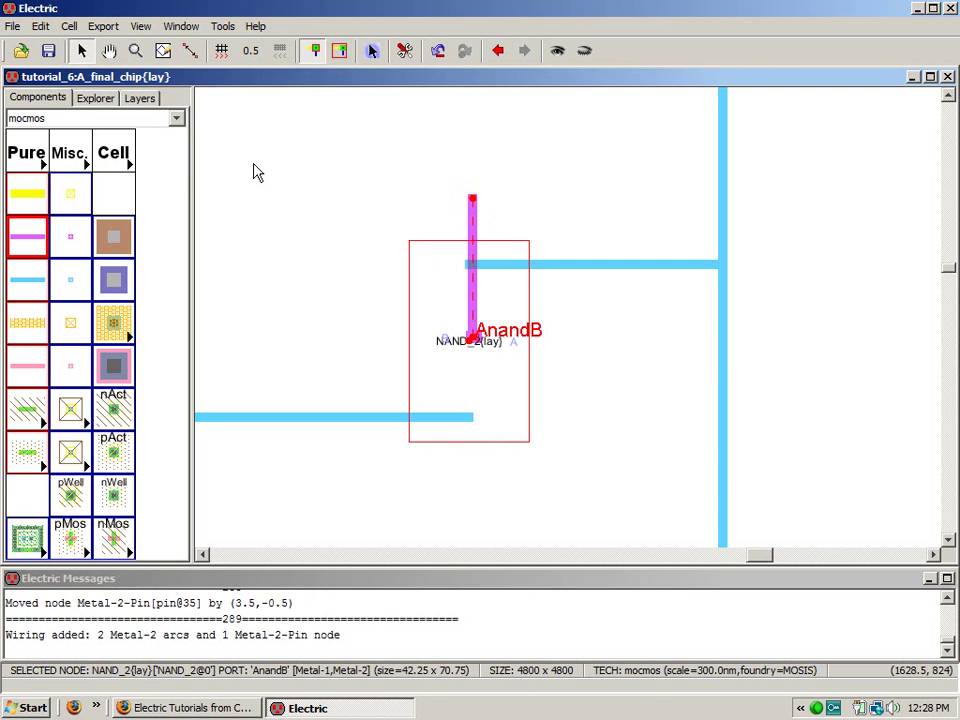
- Extend the NAND_2 output's Metal-2 wire horizontally from its upper pin past the vdd wire
{"action": "right_click", "coordinate": [786, 193]}
{"action": "key", "text": "ctrl+z"}
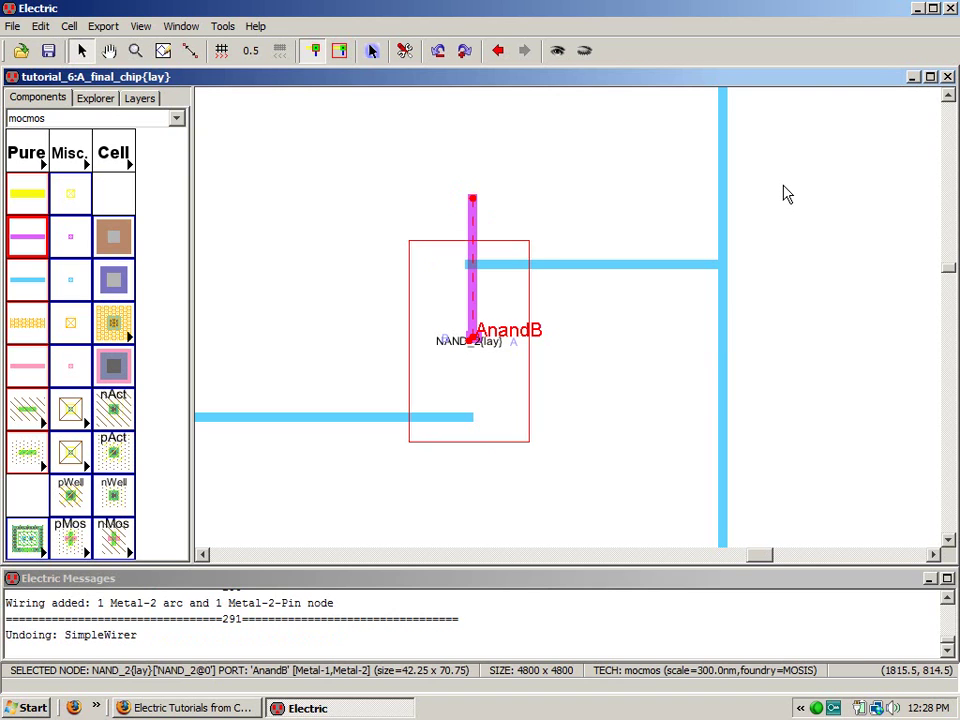
{"action": "left_click", "coordinate": [516, 208]}
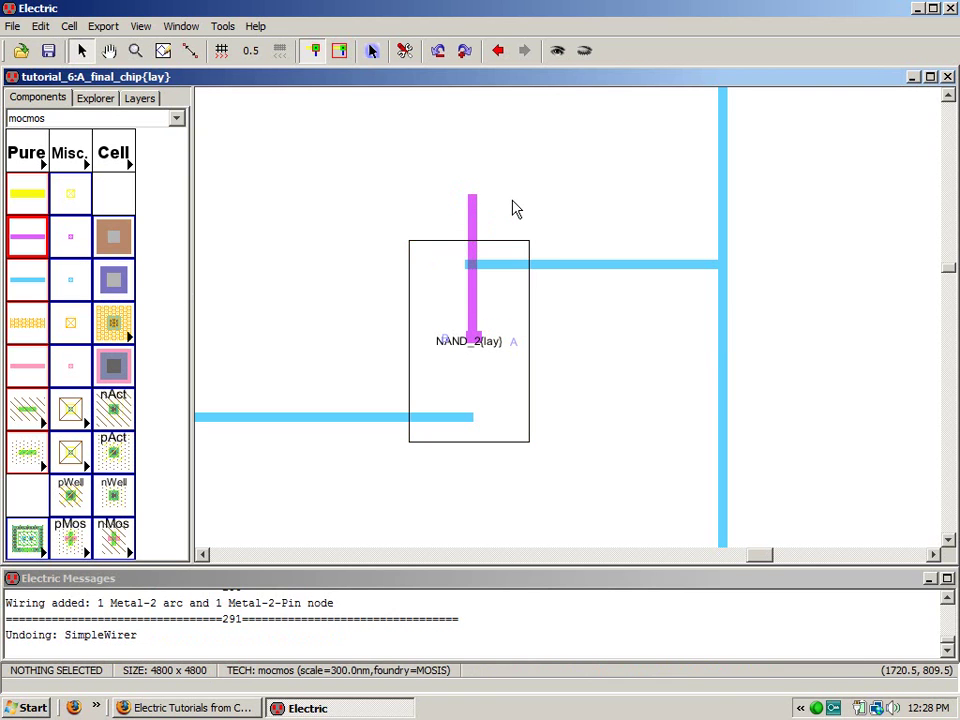
{"action": "left_click", "coordinate": [474, 201]}
{"action": "right_click", "coordinate": [851, 200]}
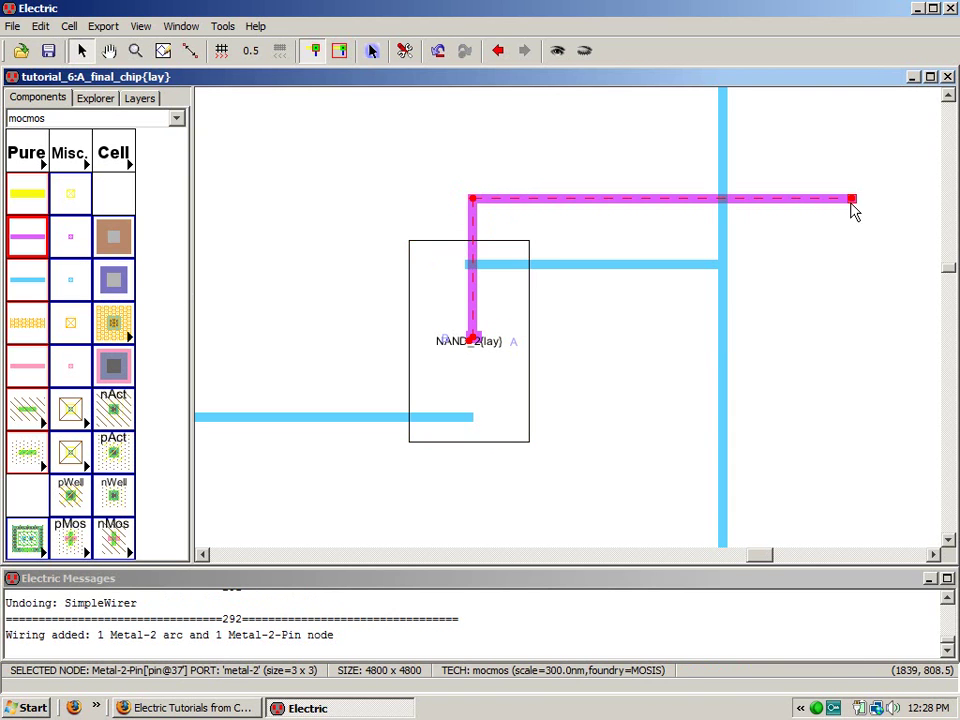
- Continue the NAND_2 output wire up and across to the padframe's pin[3] pad in Metal-2, and run a design-rule check
{"action": "key", "text": "ctrl+0"}
{"action": "key", "text": "ctrl+0"}
{"action": "right_click_drag", "start_coordinate": [660, 184], "coordinate": [656, 180]}
{"action": "right_click", "coordinate": [706, 178]}
{"action": "left_click", "coordinate": [376, 52]}
{"action": "right_click", "coordinate": [818, 155]}
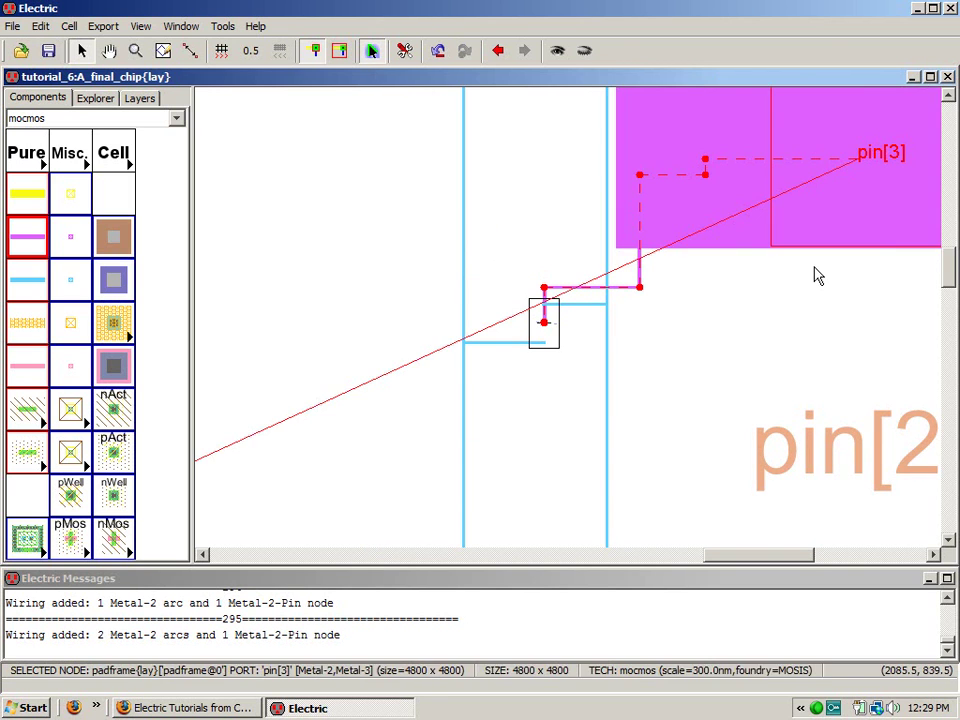
{"action": "key", "text": "F5"}
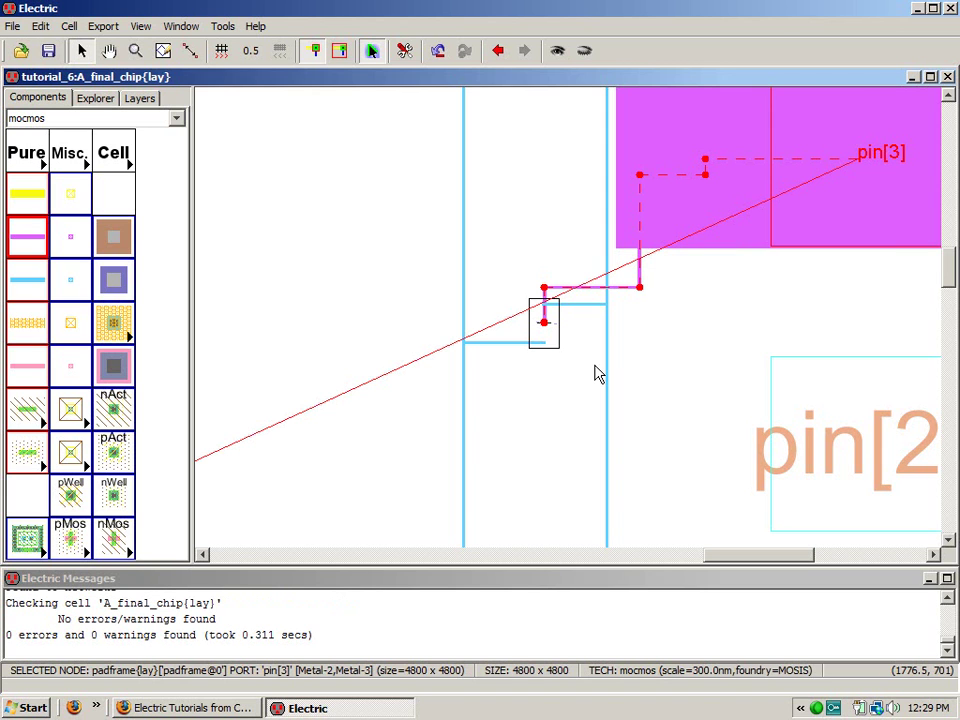
- Save the library and open the A_final_chip schematic to check the pad assignments of the NAND_2 inputs
{"action": "right_click_drag", "start_coordinate": [574, 345], "coordinate": [519, 286], "text": "shift"}
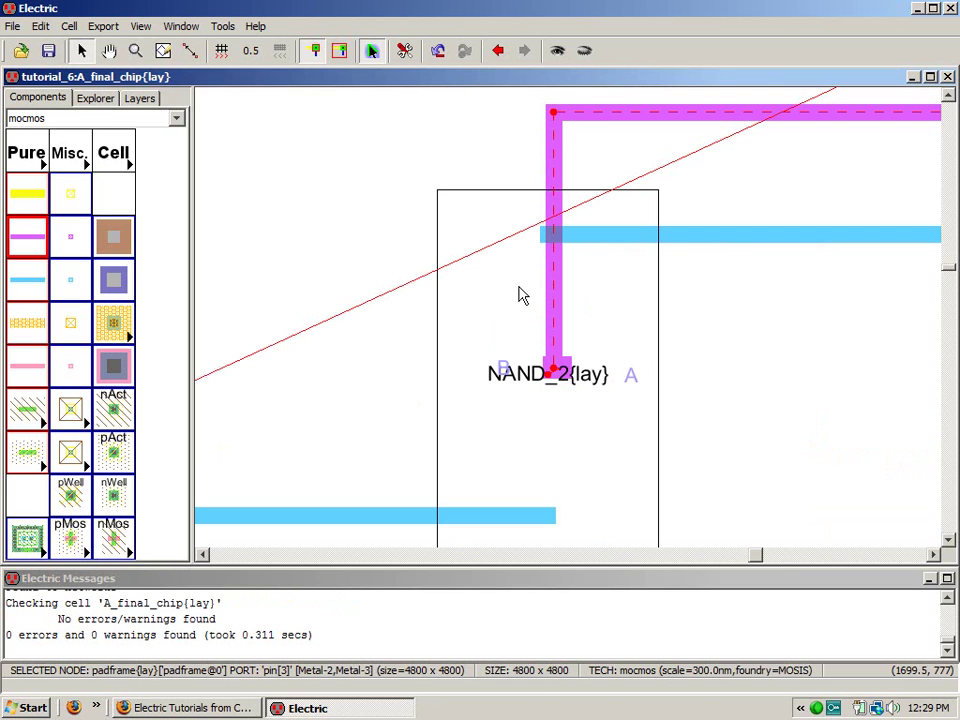
{"action": "left_click", "coordinate": [49, 52]}
{"action": "left_click", "coordinate": [95, 98]}
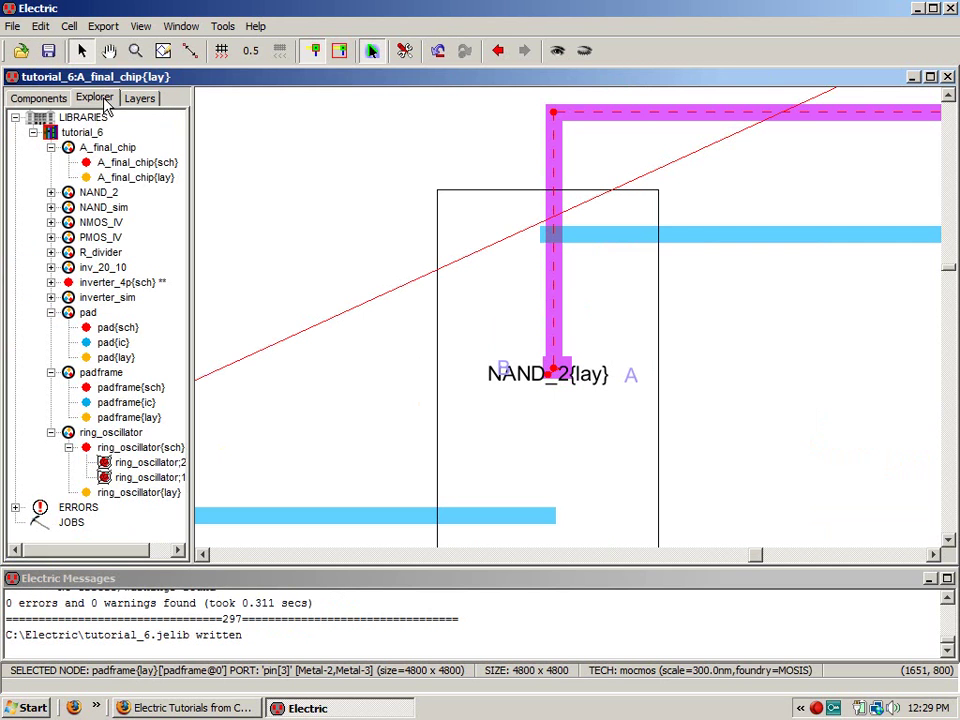
{"action": "double_click", "coordinate": [100, 162]}
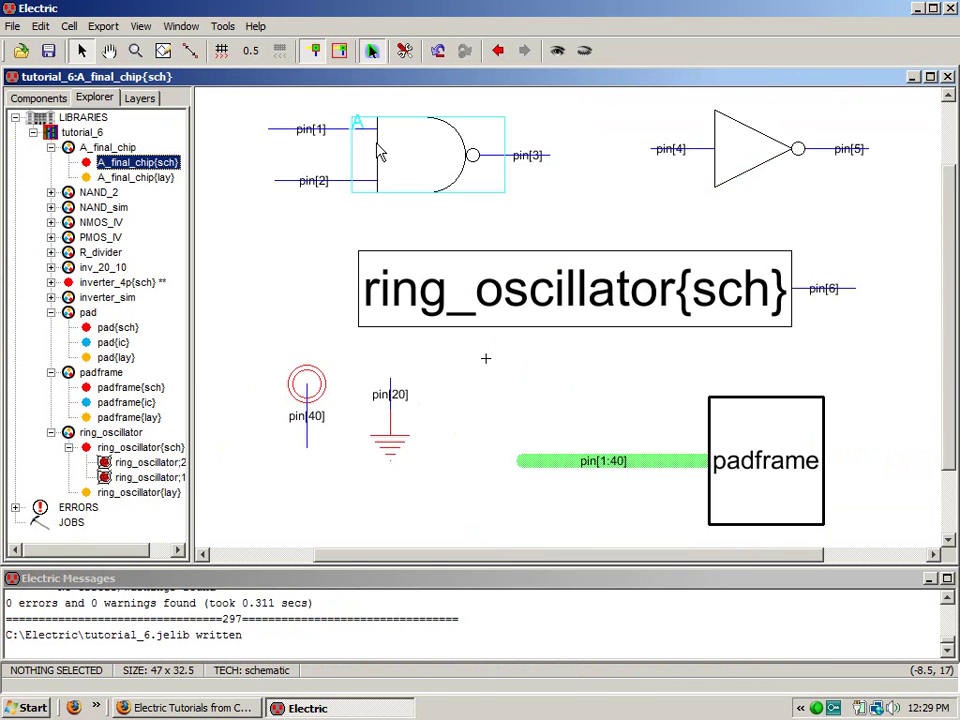
- Return to the A_final_chip layout, place a Metal-2 pin between NAND_2 and the vdd wire, and wire it to input A
{"action": "double_click", "coordinate": [130, 177]}
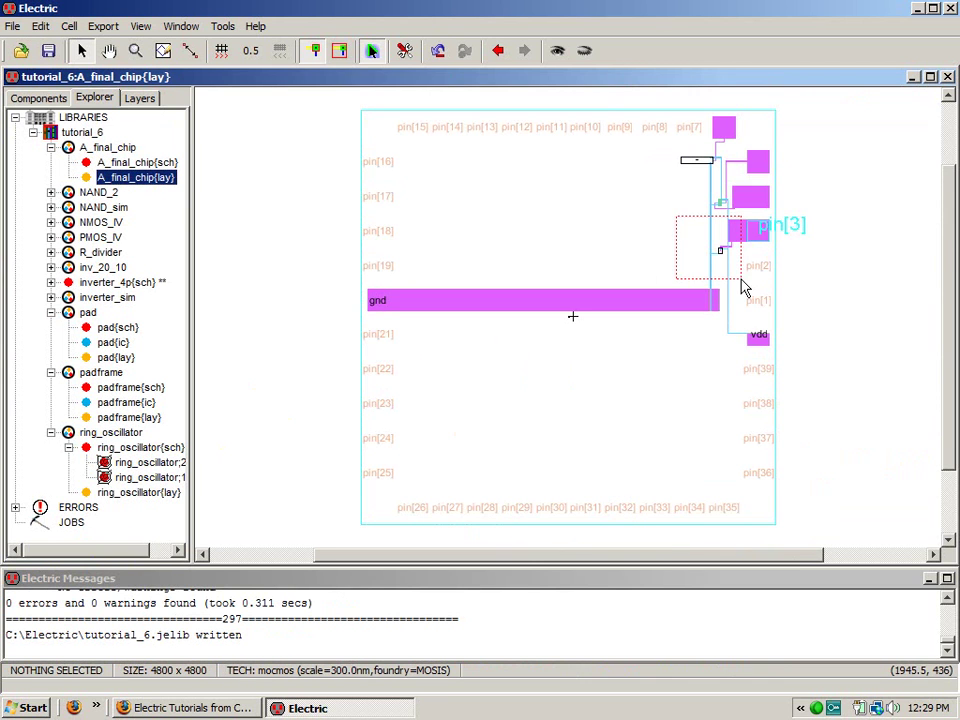
{"action": "right_click_drag", "start_coordinate": [741, 279], "coordinate": [741, 280], "text": "shift"}
{"action": "right_click_drag", "start_coordinate": [602, 286], "coordinate": [665, 370], "text": "shift"}
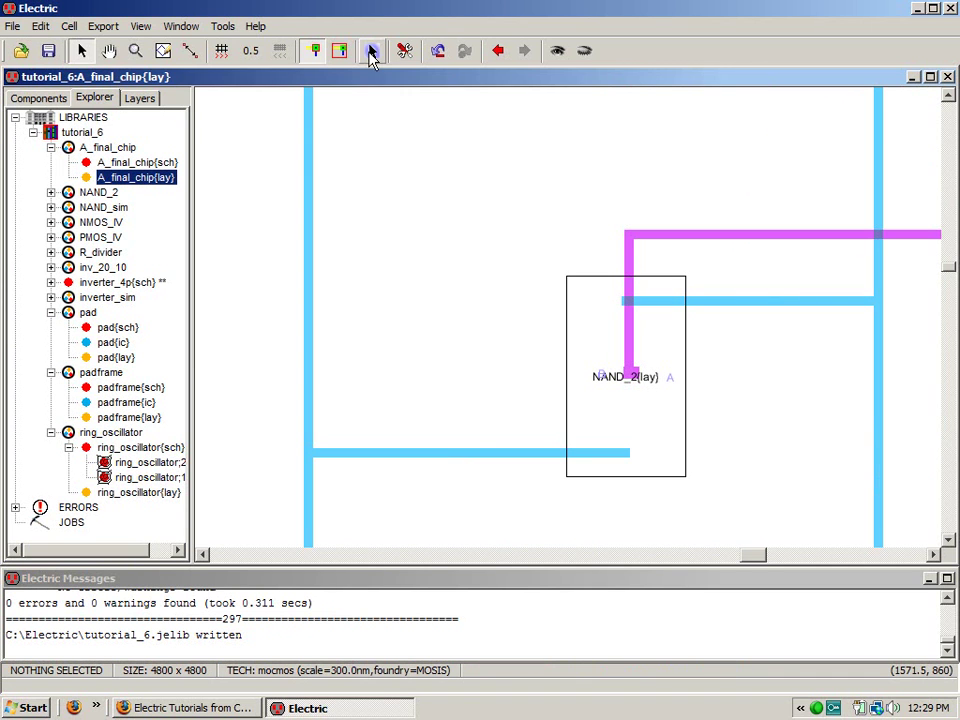
{"action": "left_click", "coordinate": [36, 97]}
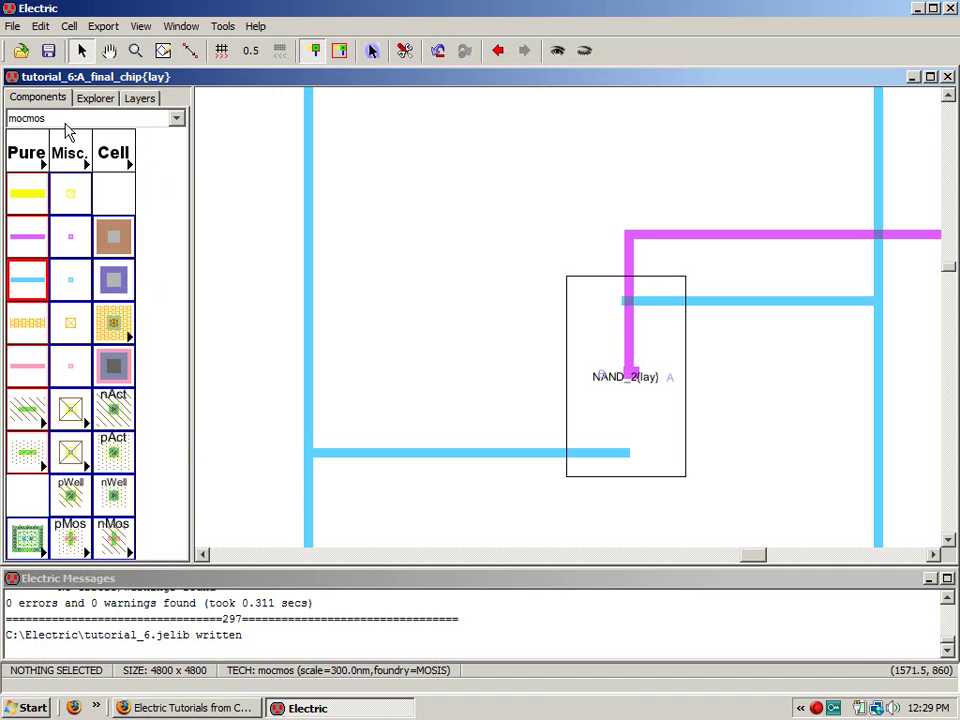
{"action": "left_click", "coordinate": [72, 238]}
{"action": "left_click", "coordinate": [763, 383]}
{"action": "right_click_drag", "start_coordinate": [677, 388], "coordinate": [668, 378]}
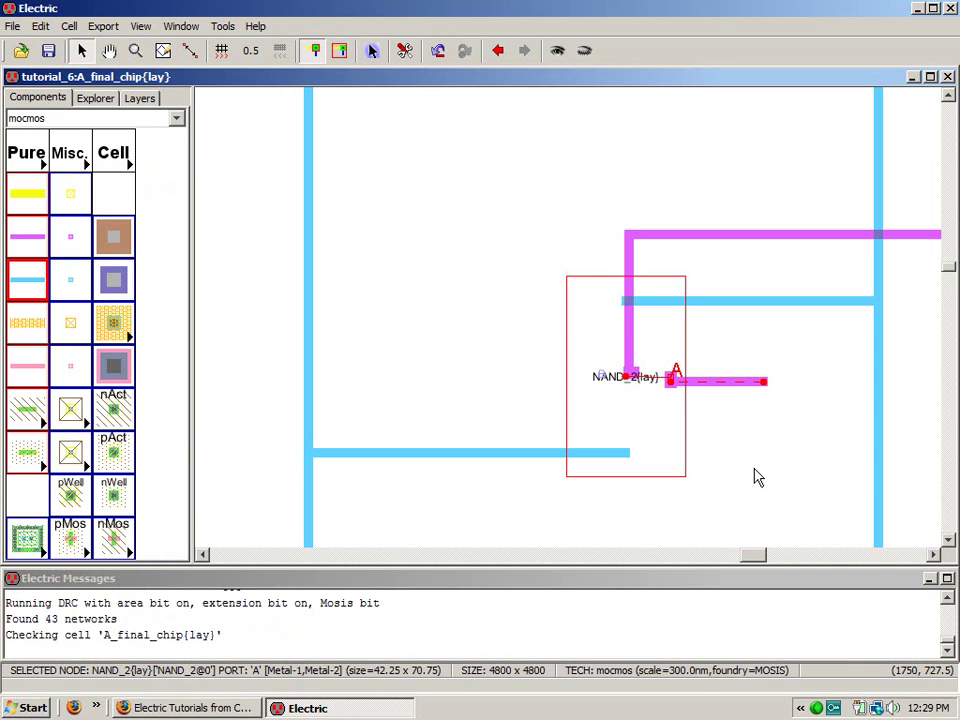
- Route input A's Metal-2 wire down, across the vdd wire, and down to about the level of pin[1]
{"action": "key", "text": "ctrl+0"}
{"action": "key", "text": "ctrl+0"}
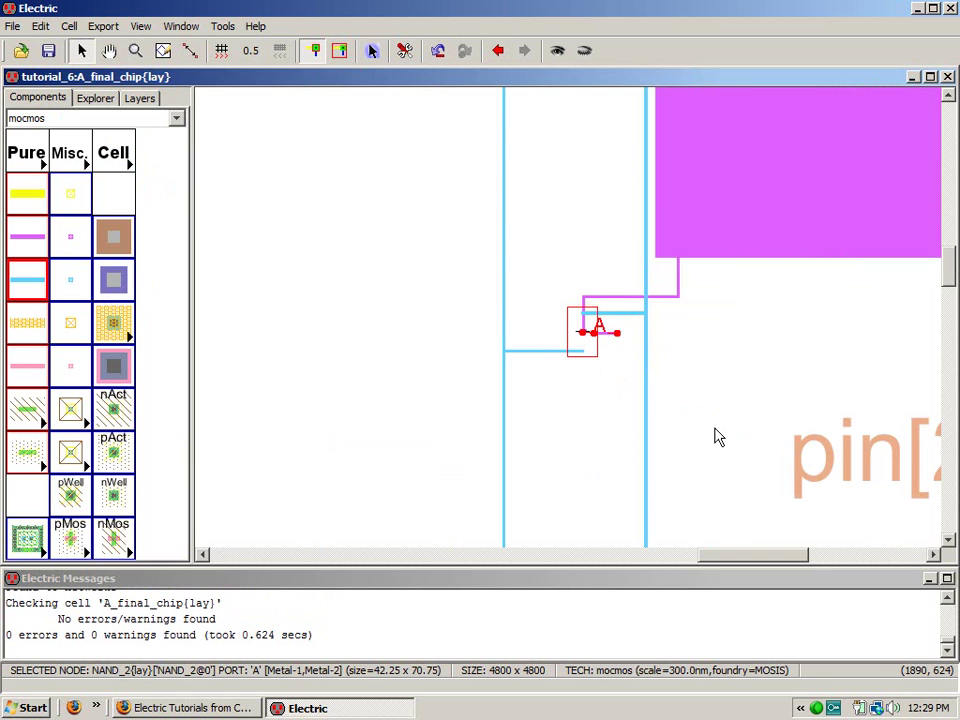
{"action": "left_click", "coordinate": [736, 381]}
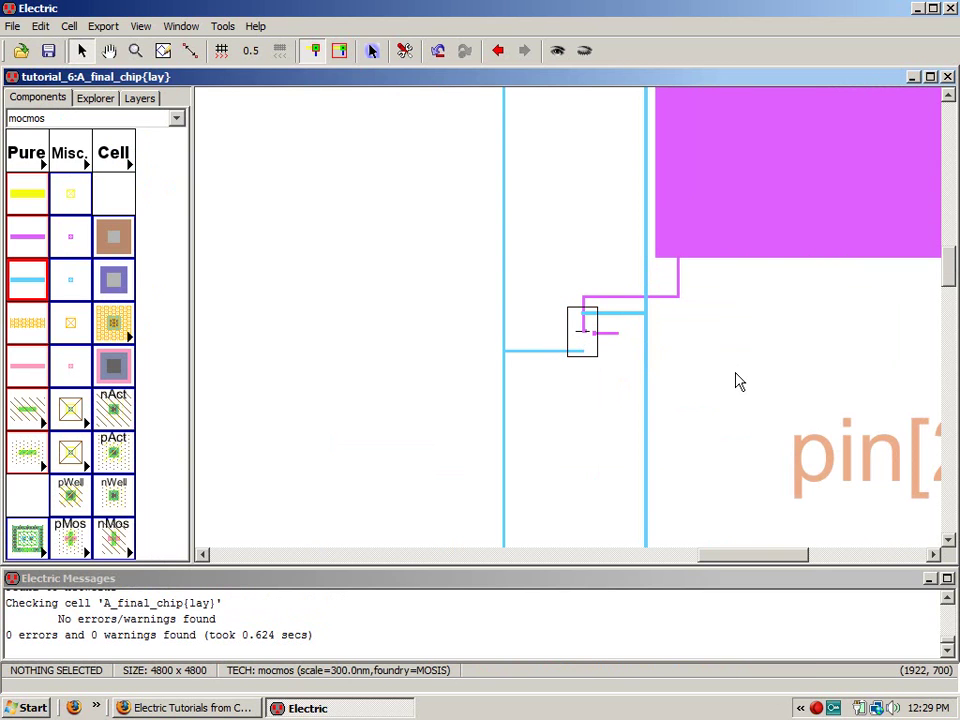
{"action": "left_click", "coordinate": [618, 335]}
{"action": "right_click_drag", "start_coordinate": [627, 482], "coordinate": [617, 508]}
{"action": "scroll", "coordinate": [690, 495], "scroll_direction": "down", "scroll_amount": 3}
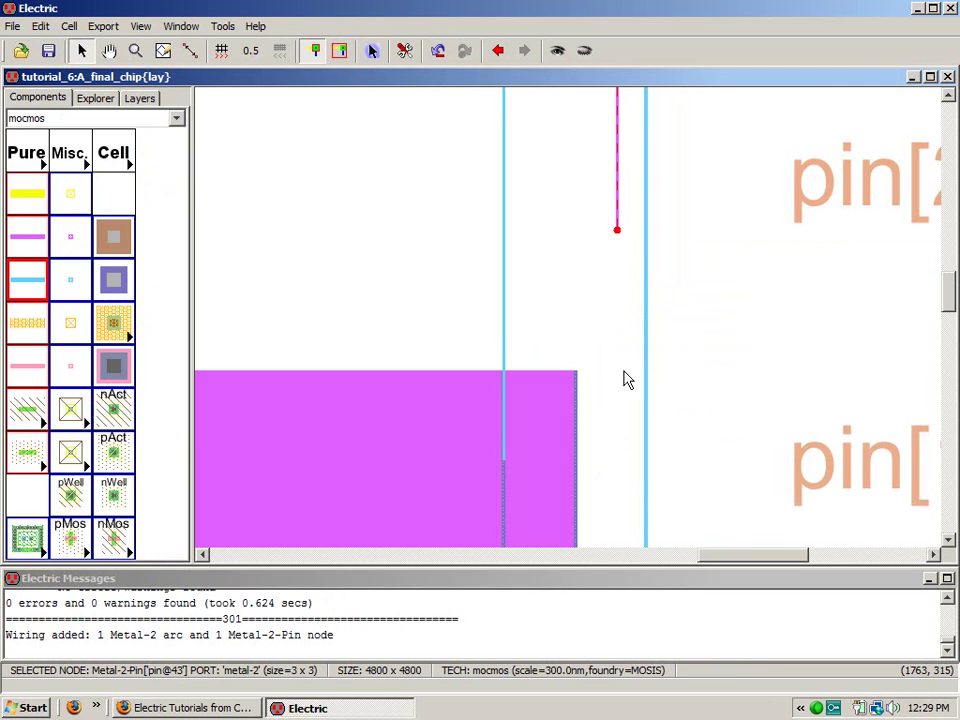
{"action": "right_click", "coordinate": [707, 238]}
{"action": "mouse_move", "coordinate": [711, 509]}
{"action": "right_mouse_down"}
{"action": "mouse_move", "coordinate": [699, 484]}
{"action": "mouse_move", "coordinate": [714, 484]}
{"action": "right_mouse_up"}
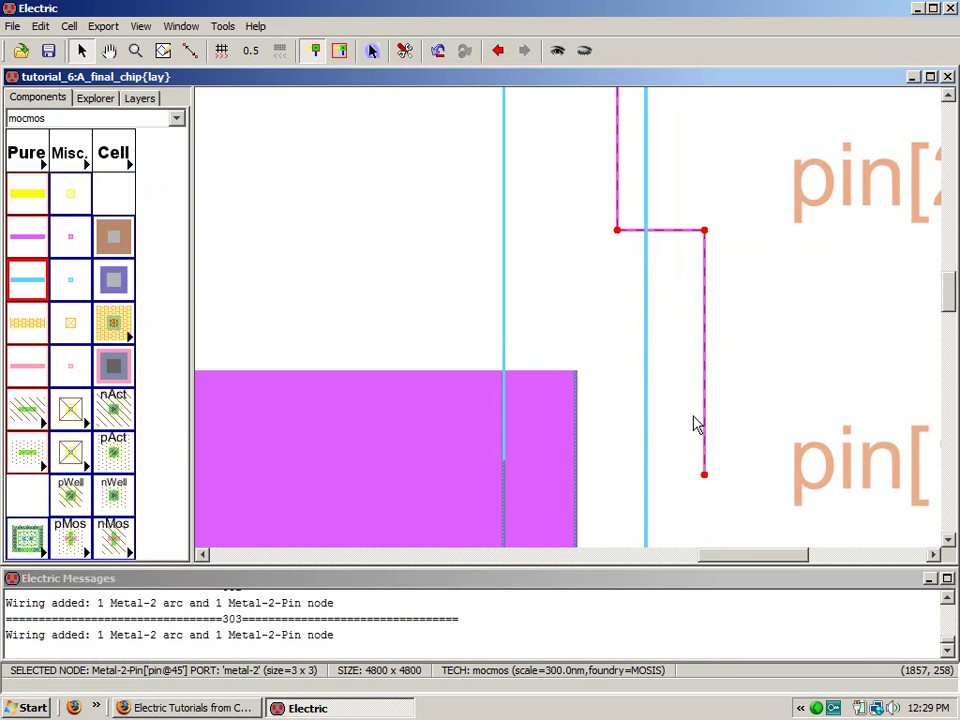
- Connect input A's Metal-2 wire to the padframe's pin[1] pad and run a design-rule check
{"action": "right_click", "coordinate": [735, 480]}
{"action": "left_click", "coordinate": [372, 50]}
{"action": "right_click", "coordinate": [886, 457]}
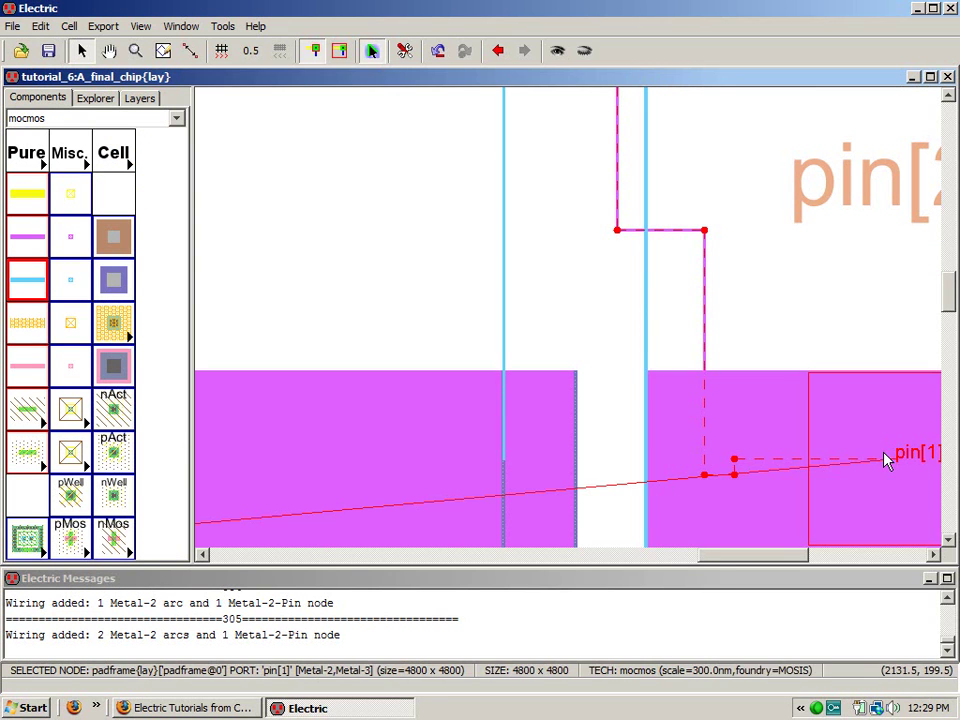
{"action": "key", "text": "F5"}
- Place a Metal-3 pin beside NAND_2, wire it to input B in Metal-3, and extend the wire down past the horizontal gnd wire
{"action": "scroll", "coordinate": [848, 400], "scroll_direction": "up", "scroll_amount": 5}
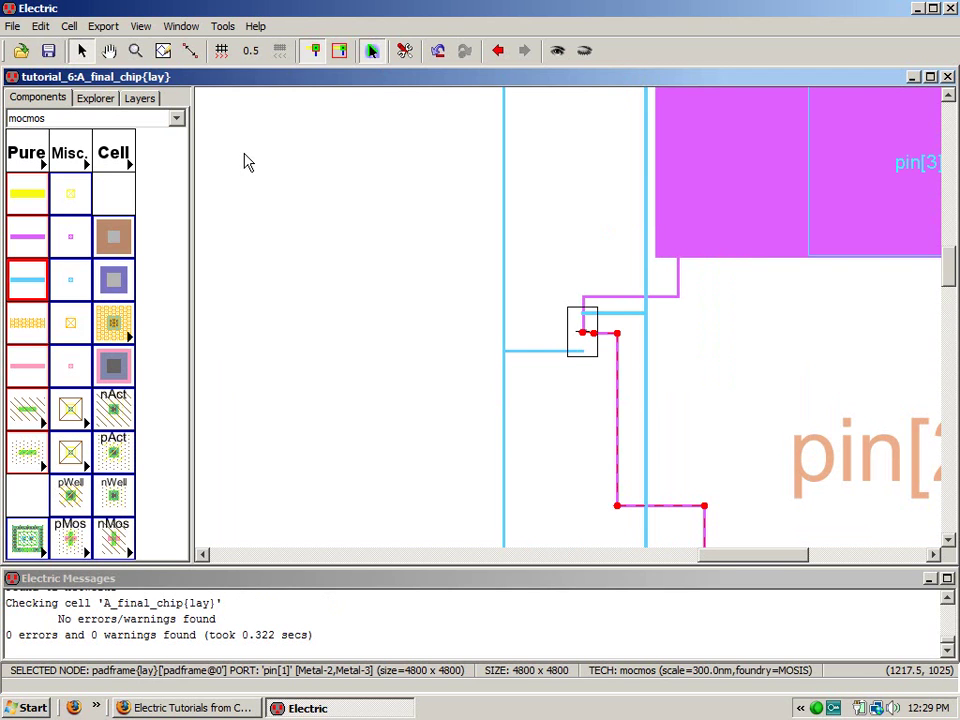
{"action": "left_click_drag", "start_coordinate": [542, 271], "coordinate": [623, 357]}
{"action": "left_click", "coordinate": [75, 237]}
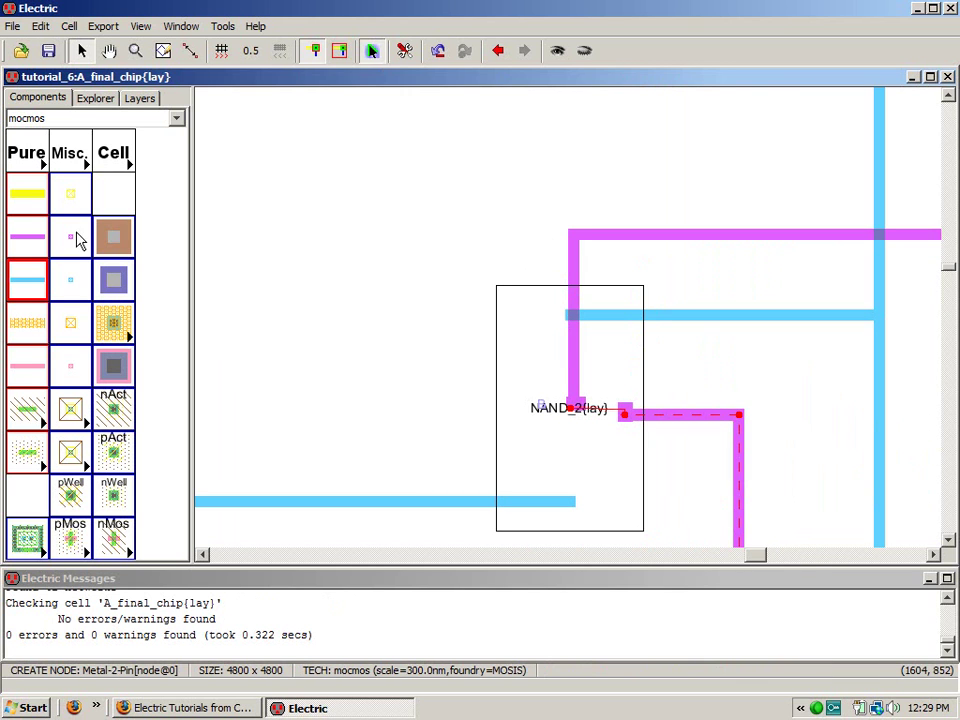
{"action": "left_click", "coordinate": [70, 193]}
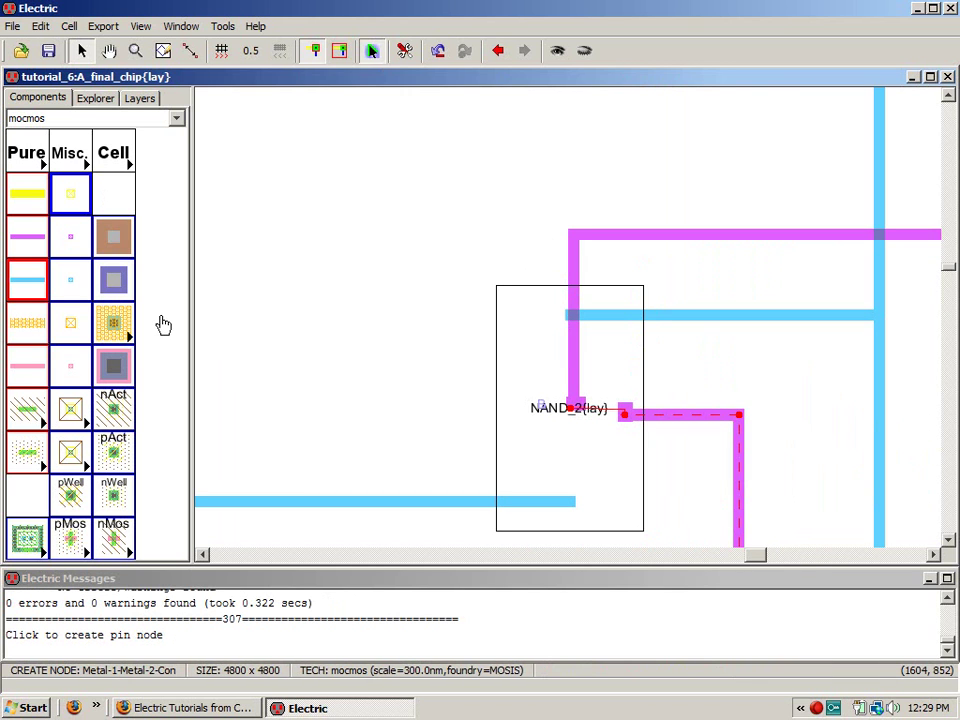
{"action": "left_click", "coordinate": [386, 410]}
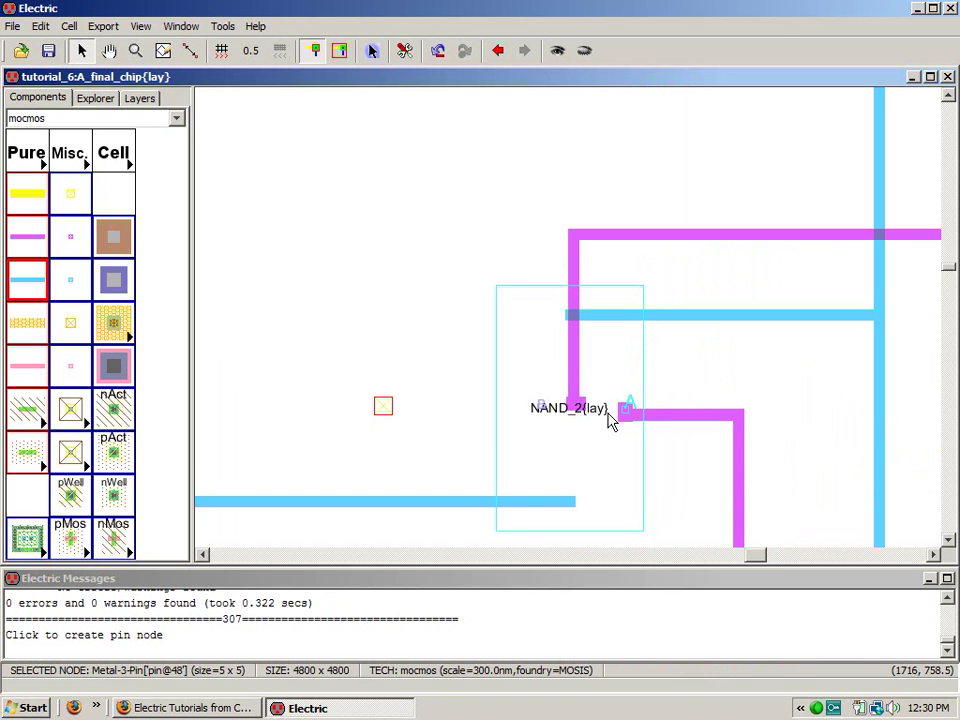
{"action": "left_click", "coordinate": [545, 411]}
{"action": "right_click", "coordinate": [390, 404]}
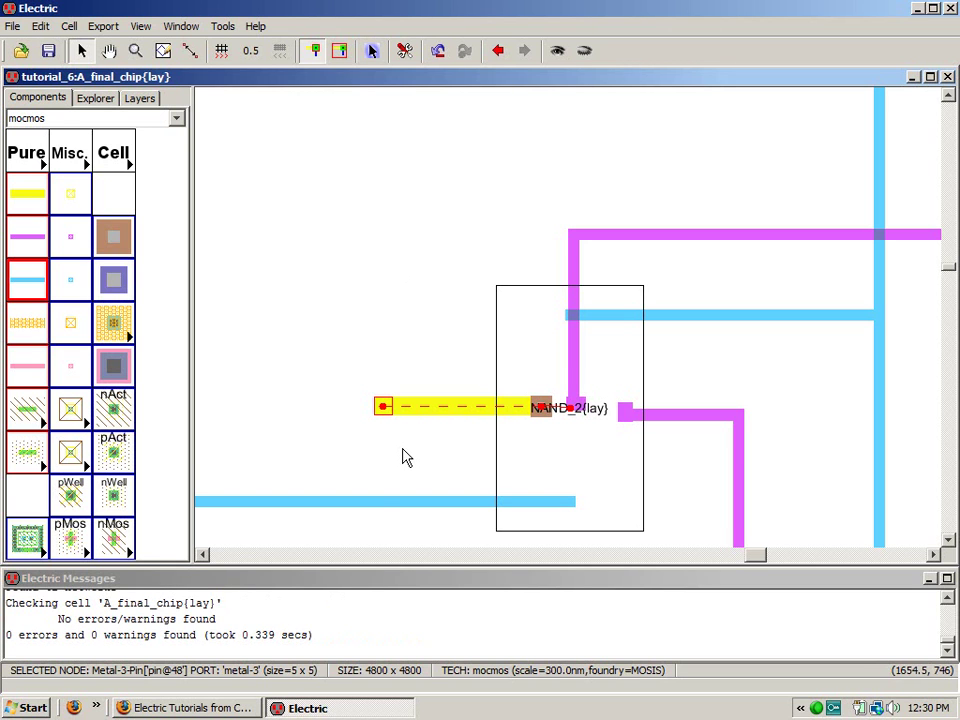
{"action": "right_click", "coordinate": [384, 532]}
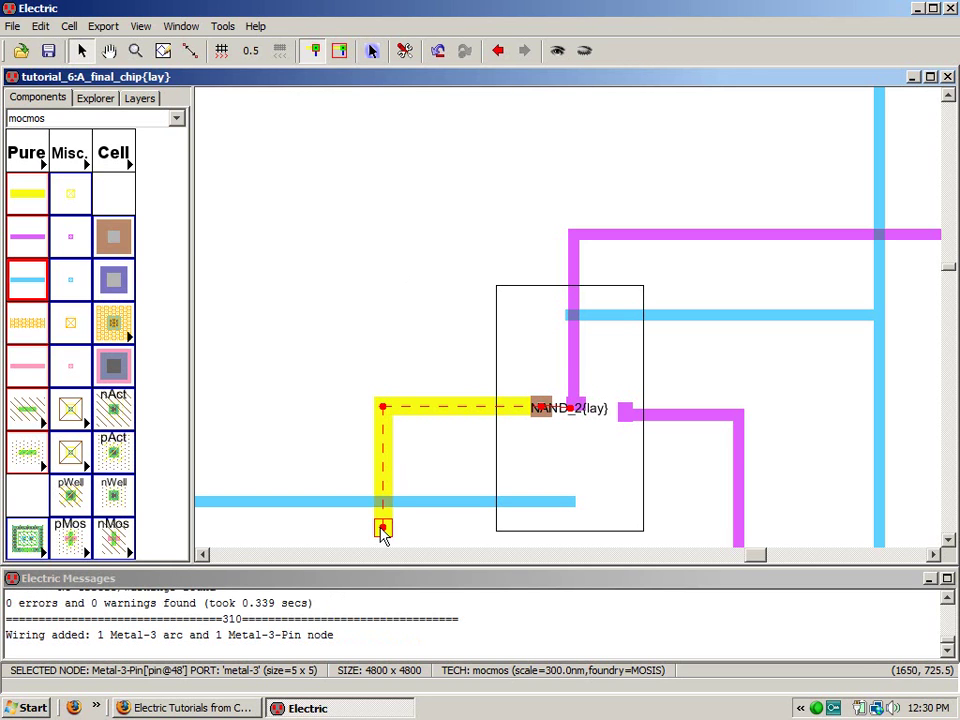
- Route input B's Metal-3 wire further down, then across input A's wire and the vdd wire toward the pin[2] pad
{"action": "scroll", "coordinate": [384, 532], "scroll_direction": "down", "scroll_amount": 5}
{"action": "right_click", "coordinate": [383, 390]}
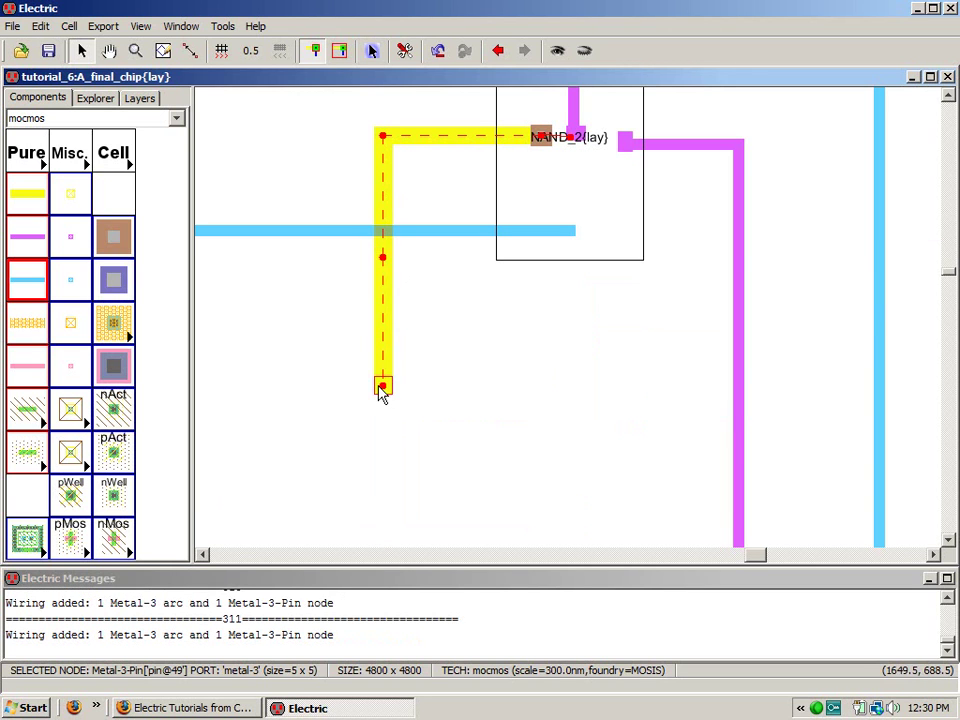
{"action": "key", "text": "ctrl+0"}
{"action": "key", "text": "ctrl+0"}
{"action": "right_click", "coordinate": [529, 423]}
{"action": "right_click", "coordinate": [771, 431]}
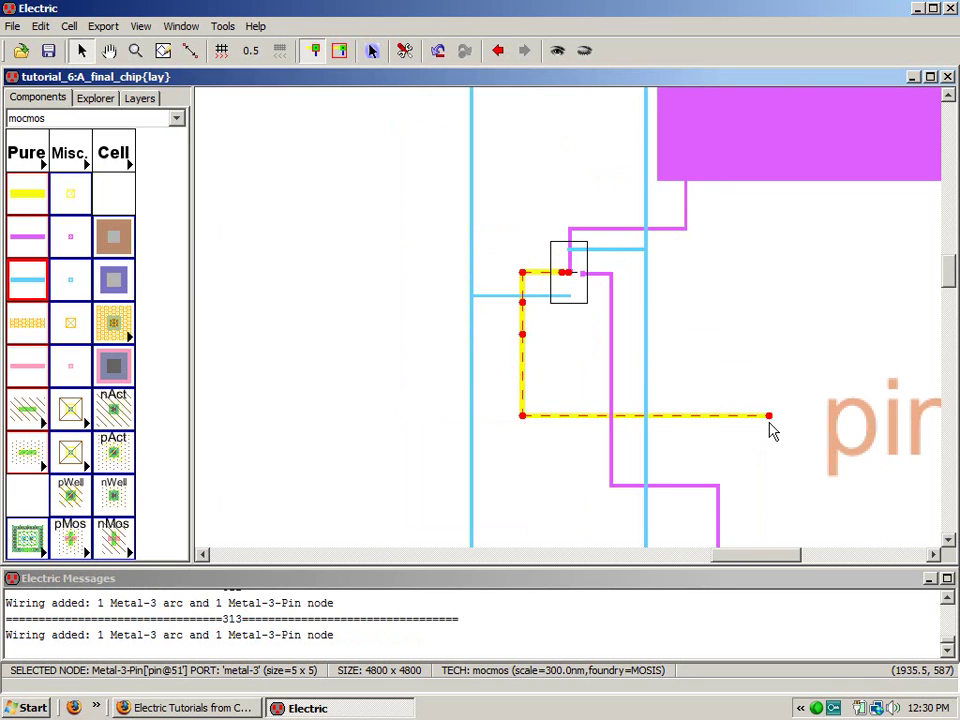
- Connect input B's Metal-3 wire to the padframe's pin[2] pad and run a design-rule check
{"action": "left_click", "coordinate": [374, 50]}
{"action": "right_click", "coordinate": [870, 420]}
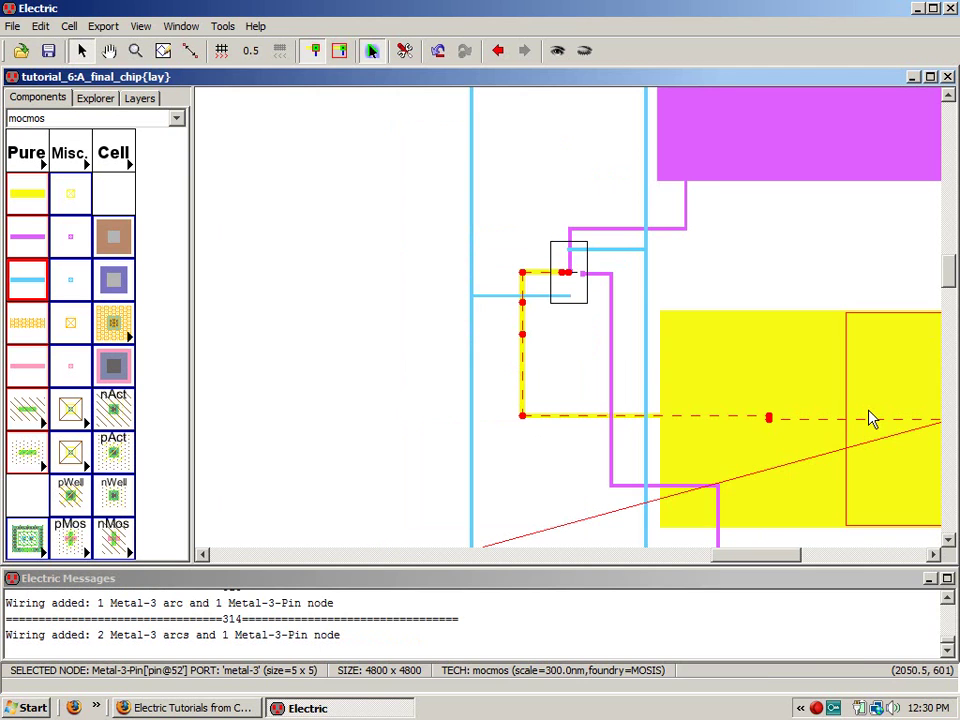
{"action": "key", "text": "F5"}
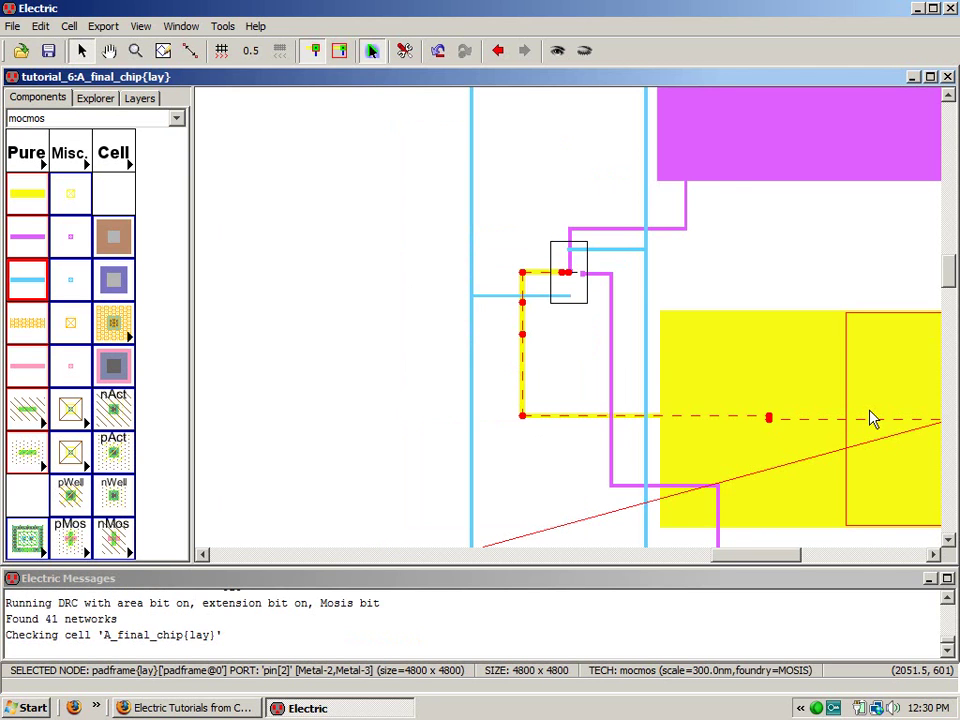
- Verify the complete A_final_chip layout with a well check, a design-rule check and an NCC comparison against the schematic
{"action": "key", "text": "ctrl+9"}
{"action": "left_click", "coordinate": [859, 390]}
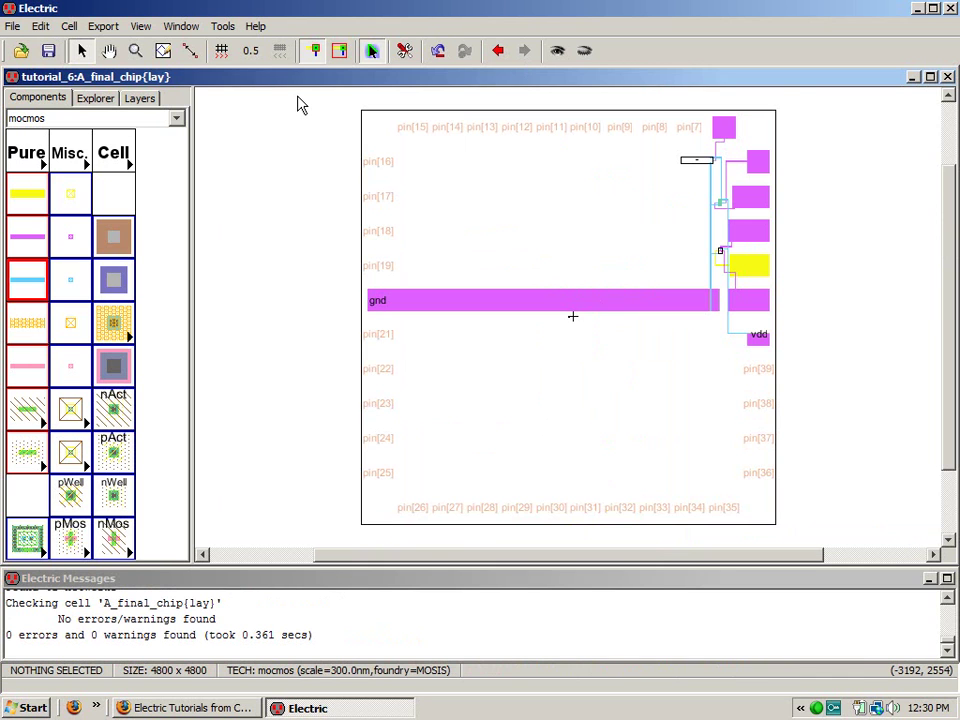
{"action": "key", "text": "w"}
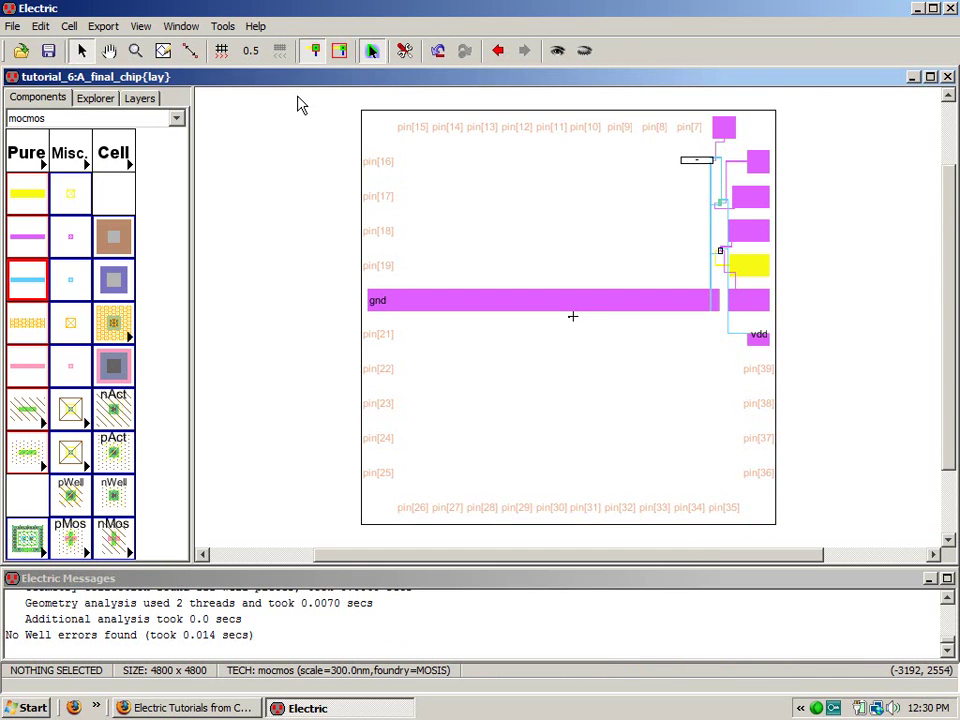
{"action": "key", "text": "F5"}
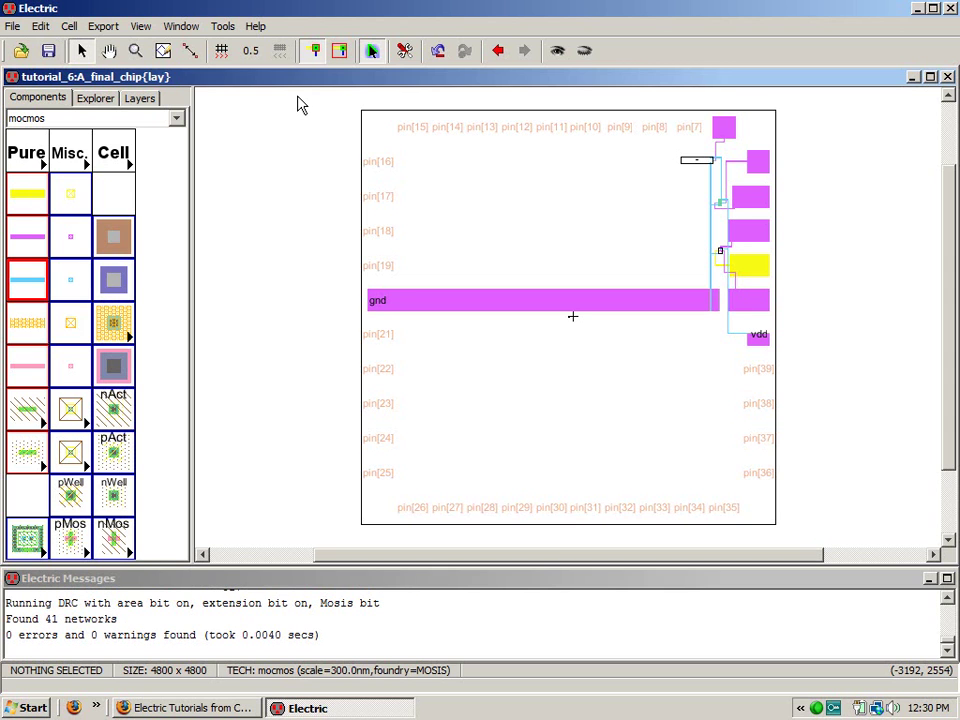
{"action": "key", "text": "l"}
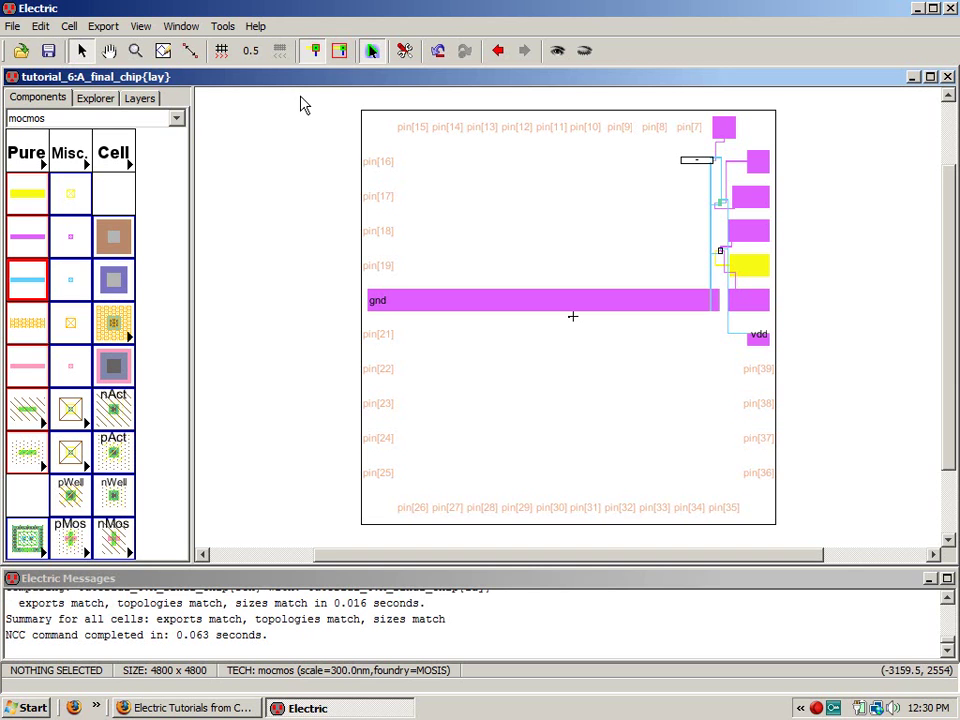
- Expand all cell instances in the chip layout by one level and save the tutorial_6 library
{"action": "left_click_drag", "start_coordinate": [324, 91], "coordinate": [811, 555]}
{"action": "left_click", "coordinate": [559, 53]}
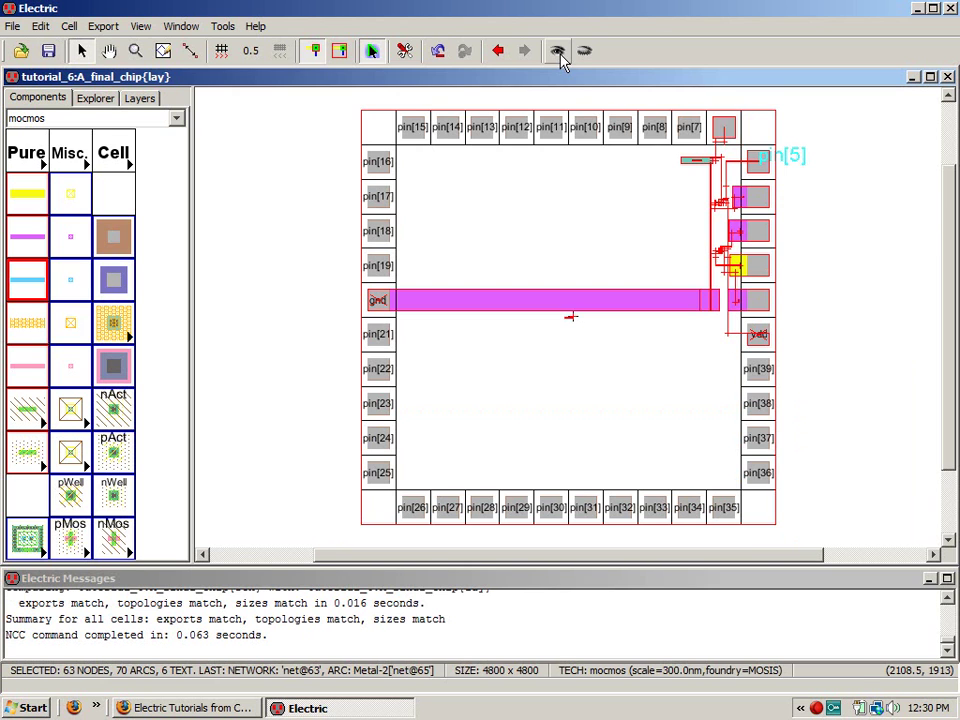
{"action": "left_click", "coordinate": [283, 208]}
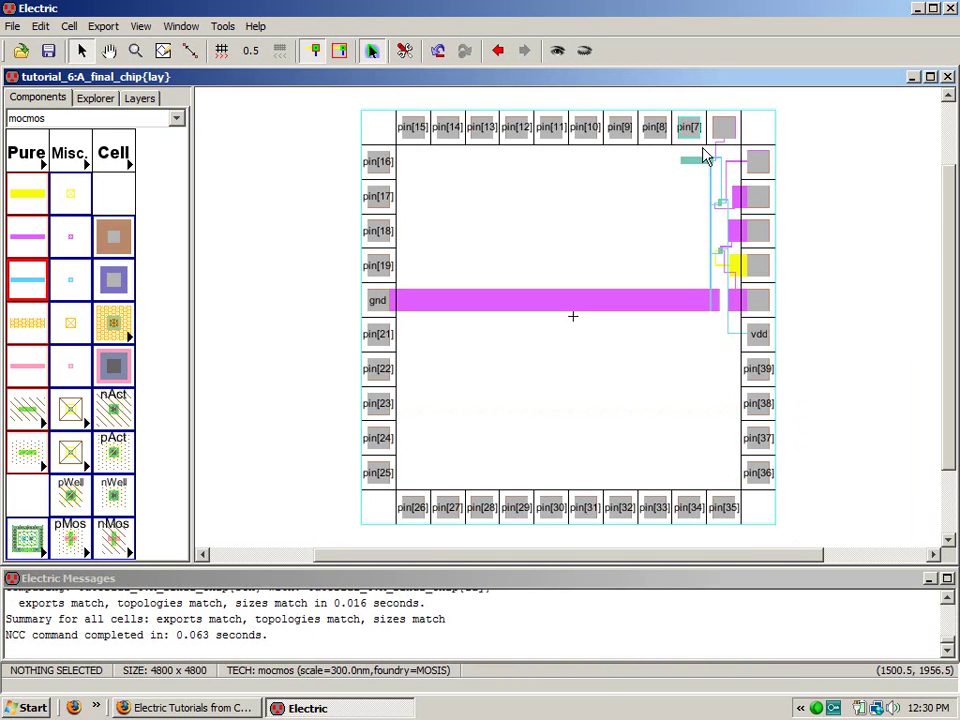
{"action": "left_click", "coordinate": [49, 56]}
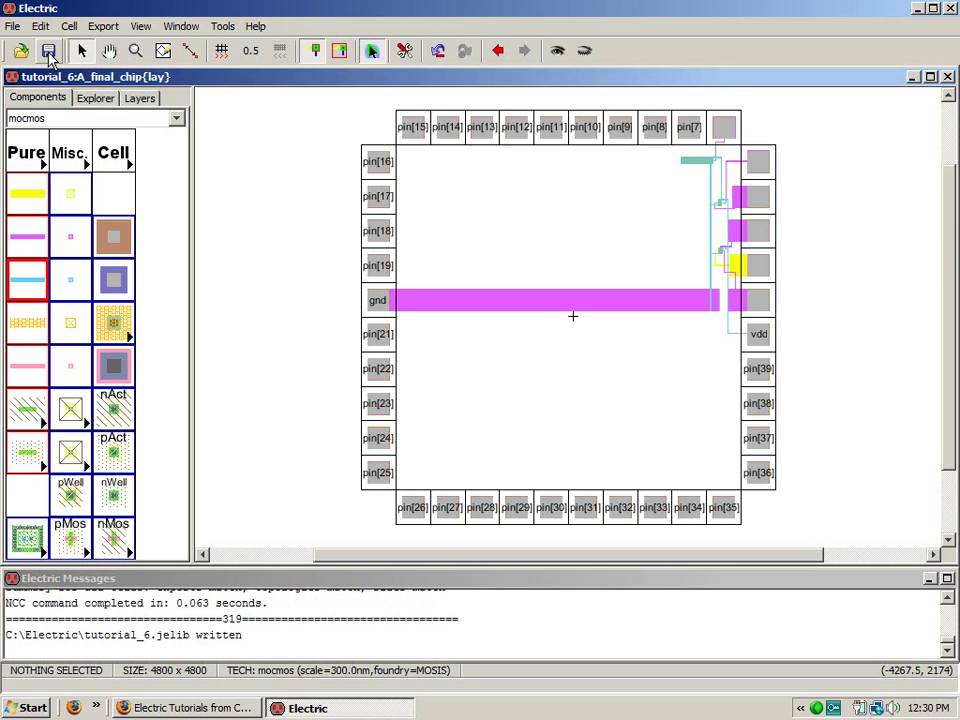